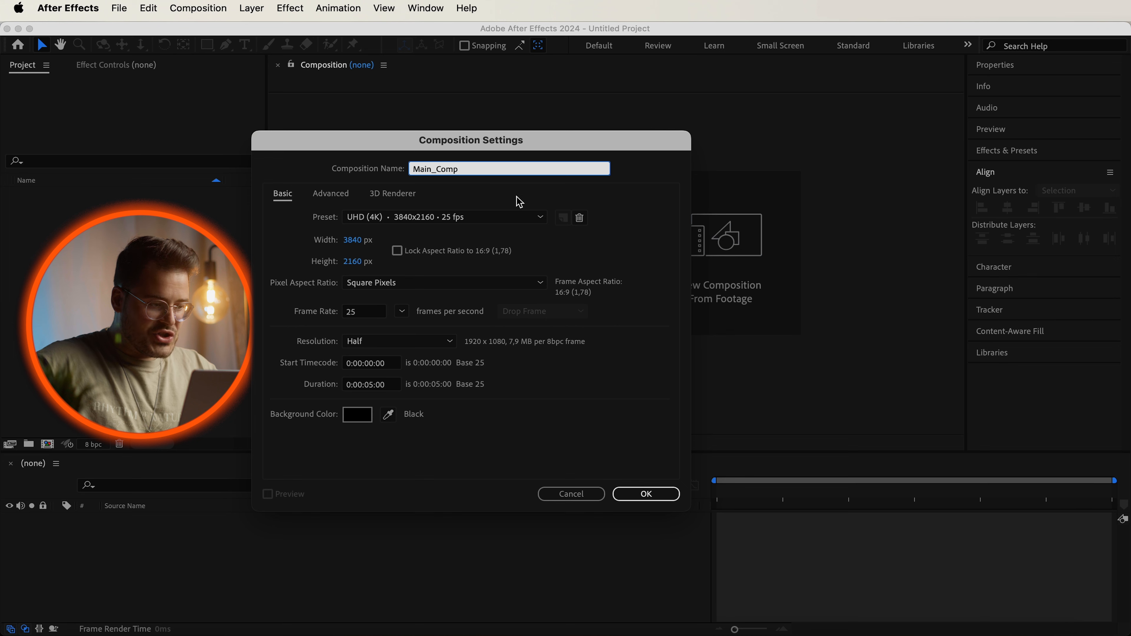
Create the composition Main_Comp with the UHD (4K) 3840x2160 25 fps preset and a 0:00:05:00 duration.
left_click(490, 222)
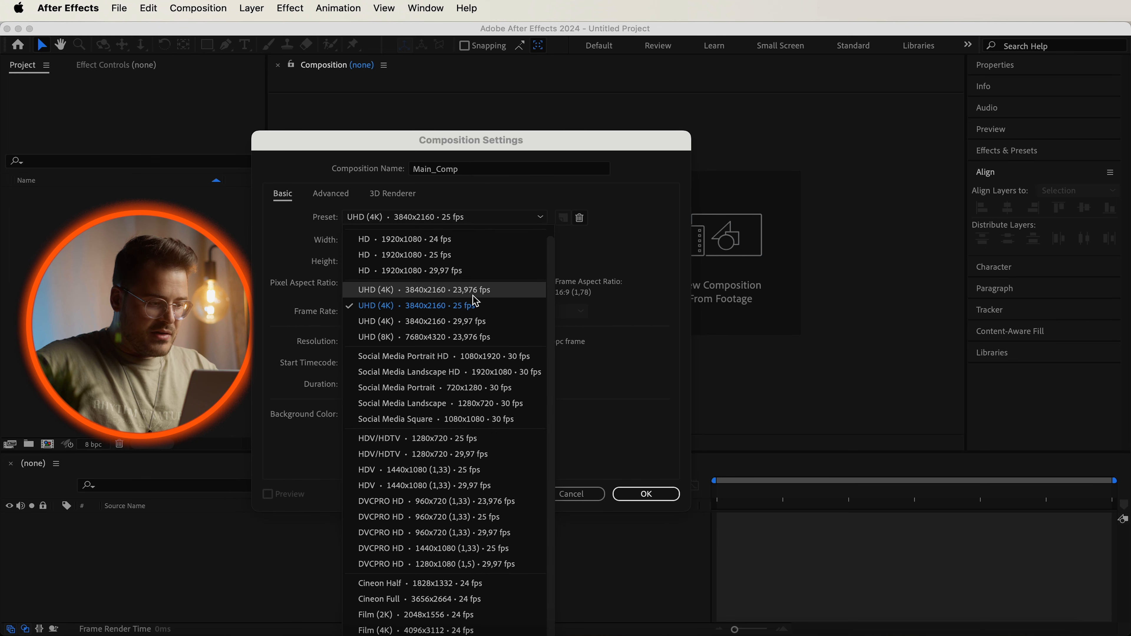
left_click(473, 307)
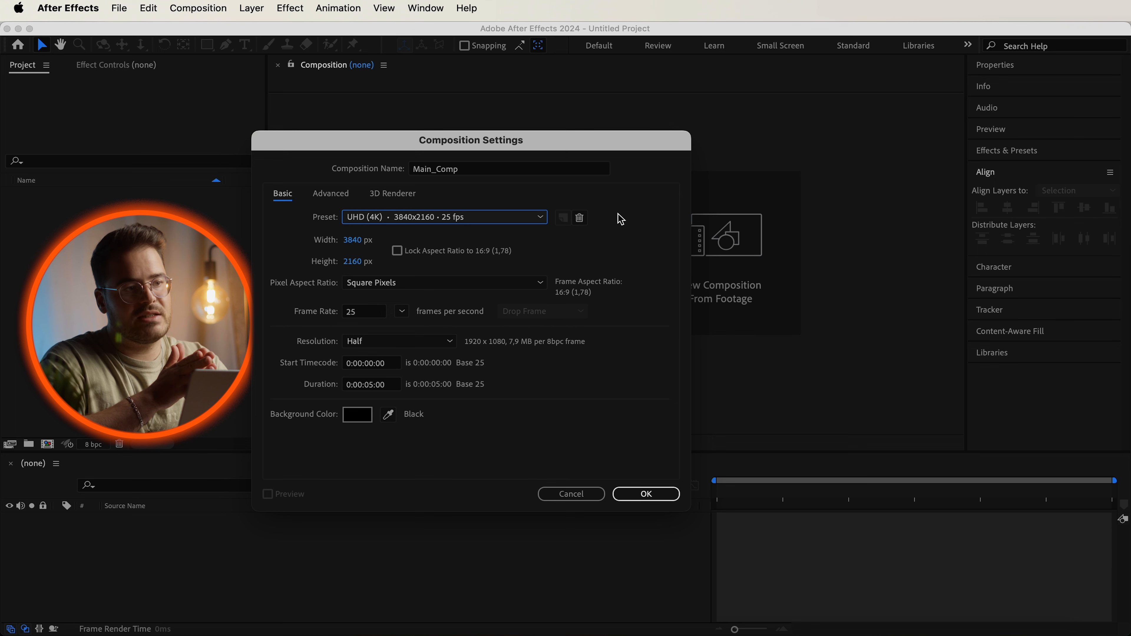
left_click(371, 385)
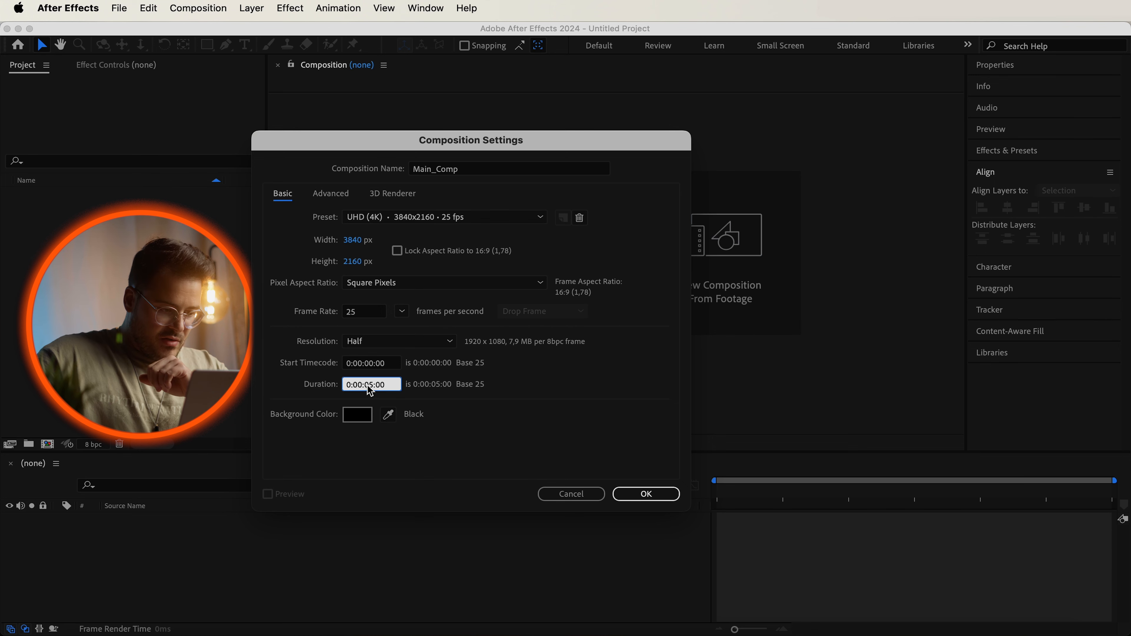
left_click(514, 440)
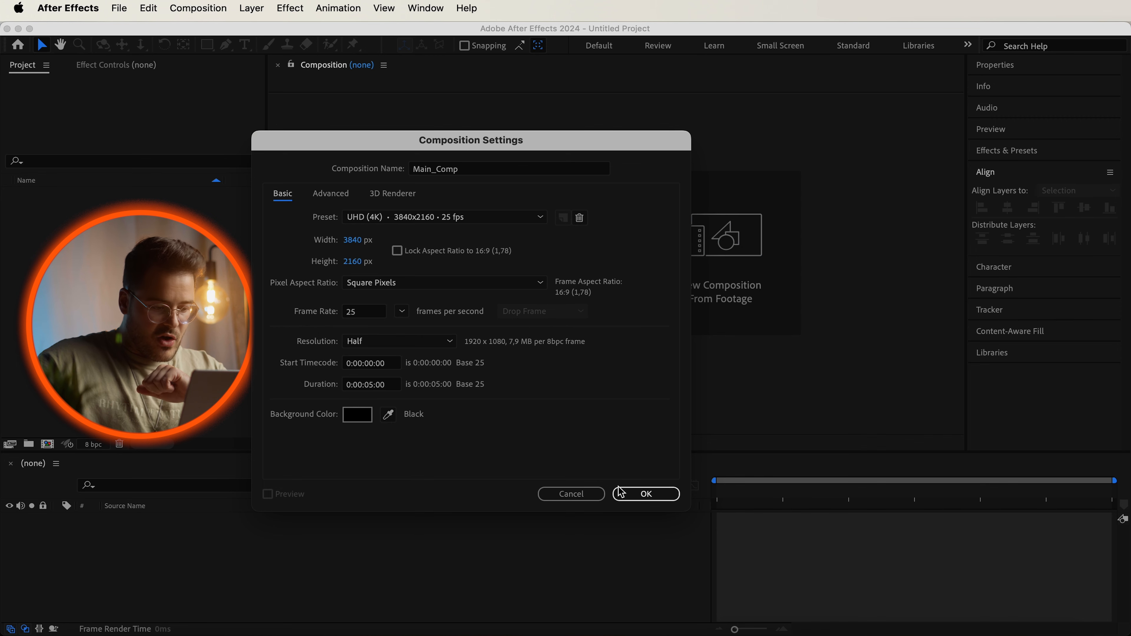
left_click(647, 495)
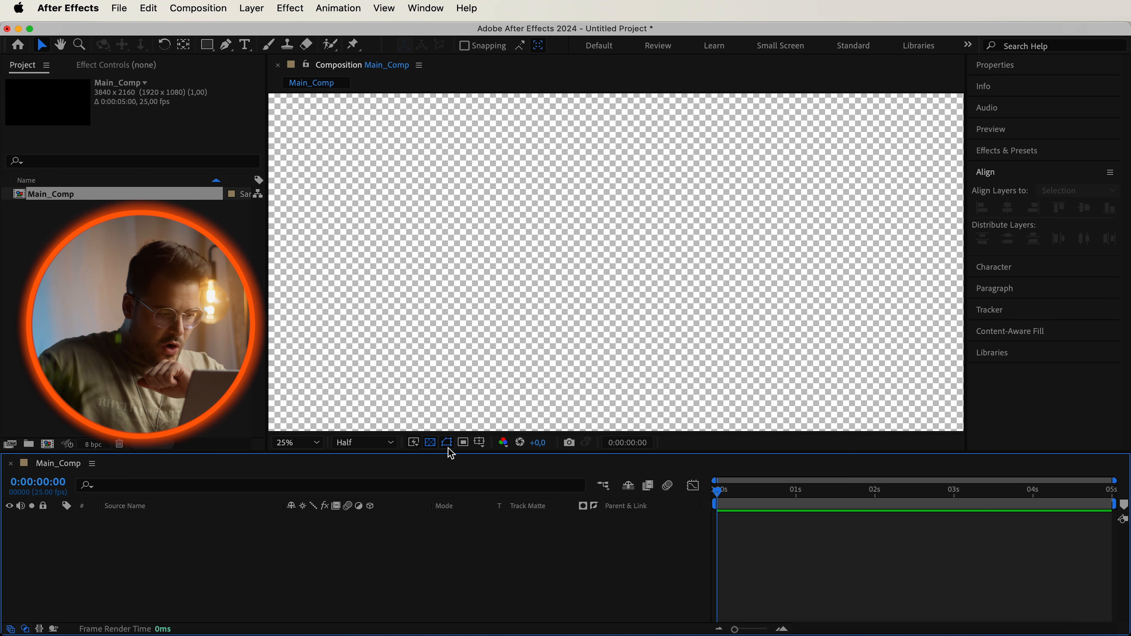
Add a text layer reading "Text 1" in the middle of the composition.
left_click(433, 445)
left_click(431, 444)
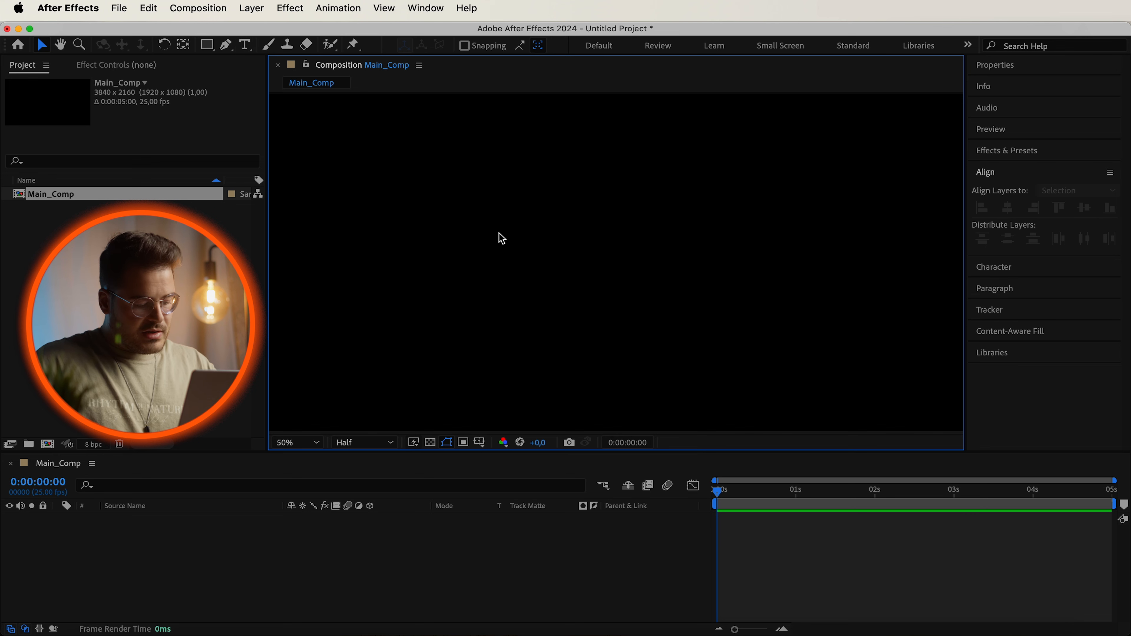
key("super+t")
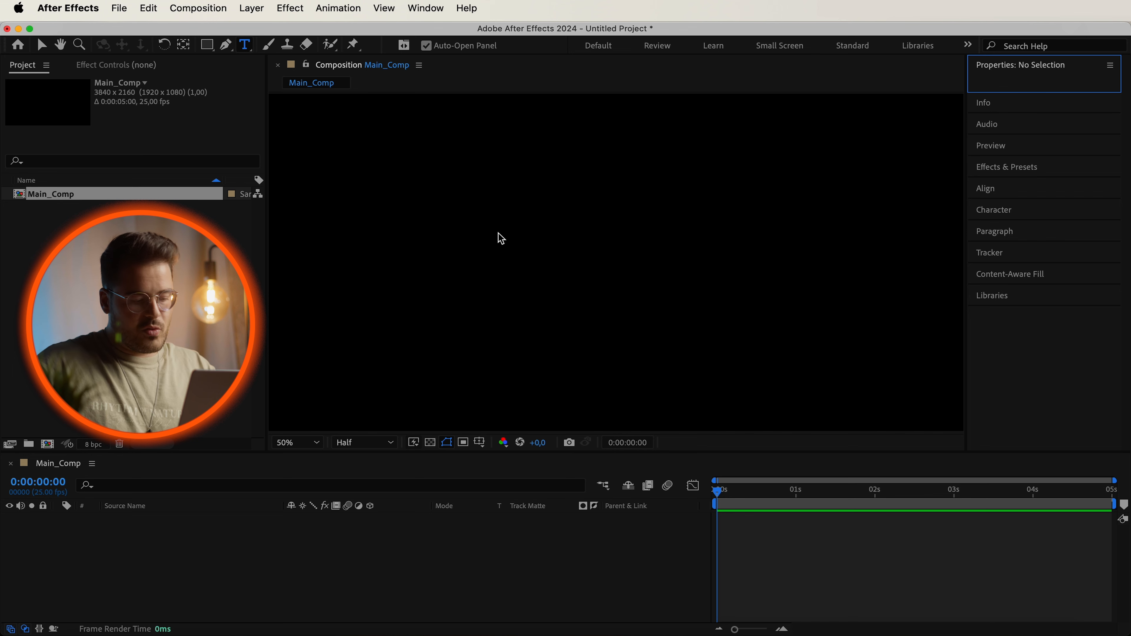
left_click(559, 246)
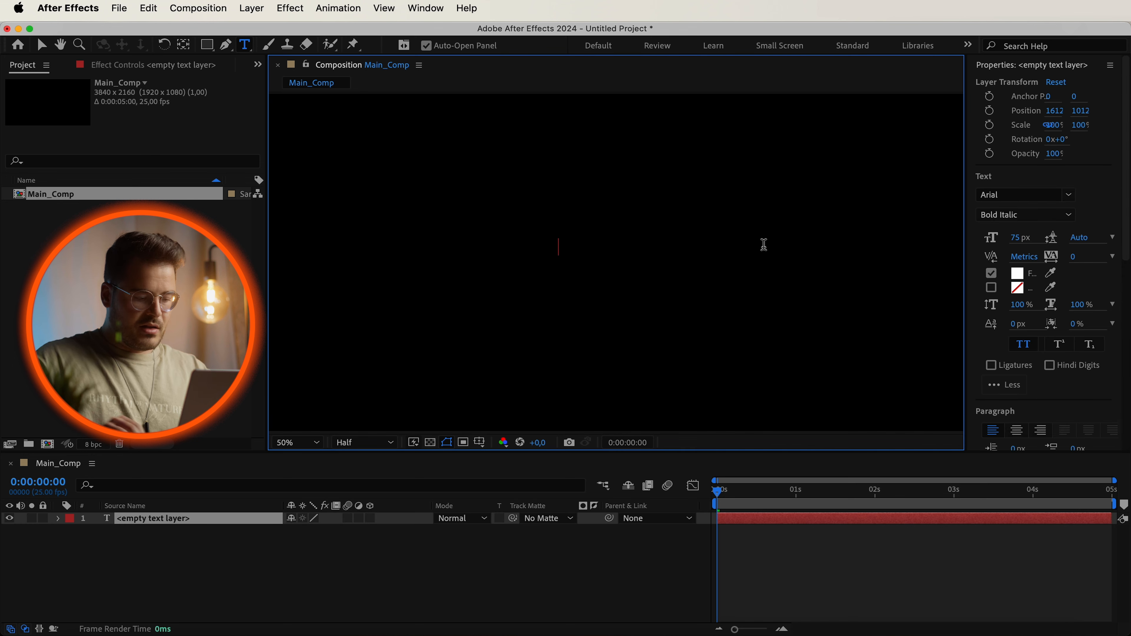
type("Text")
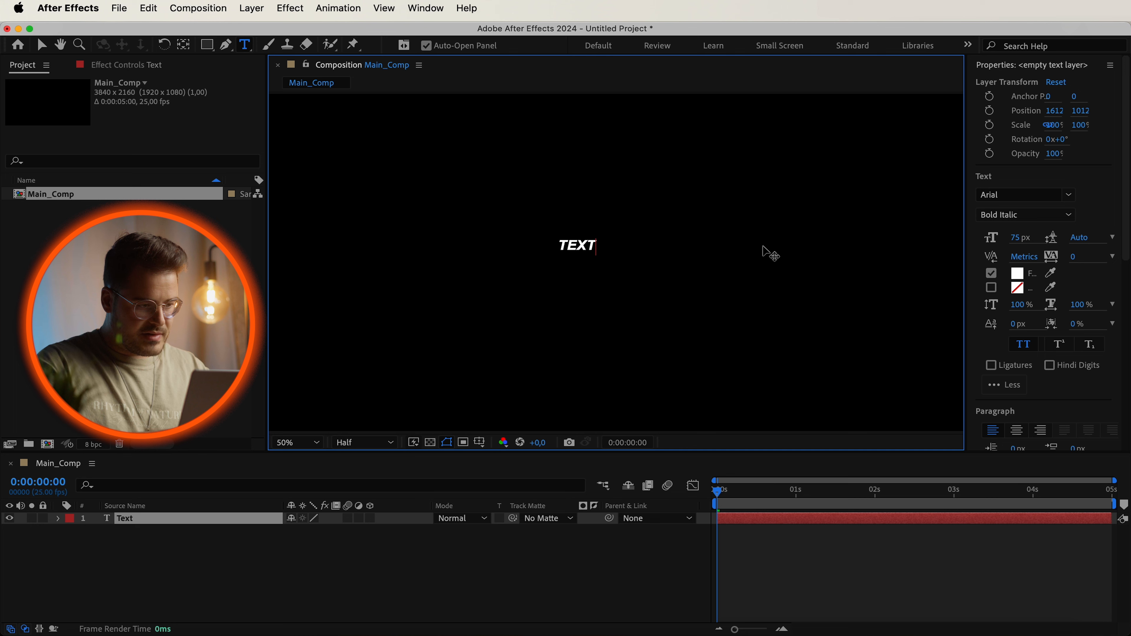
type(" 1")
key("Escape")
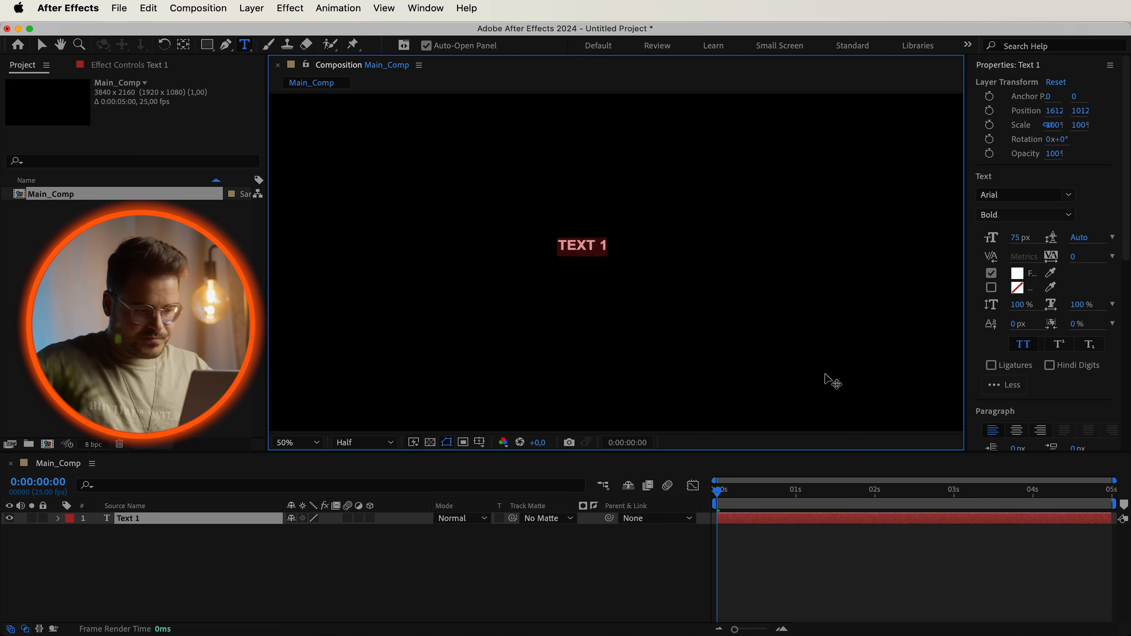
left_click(466, 570)
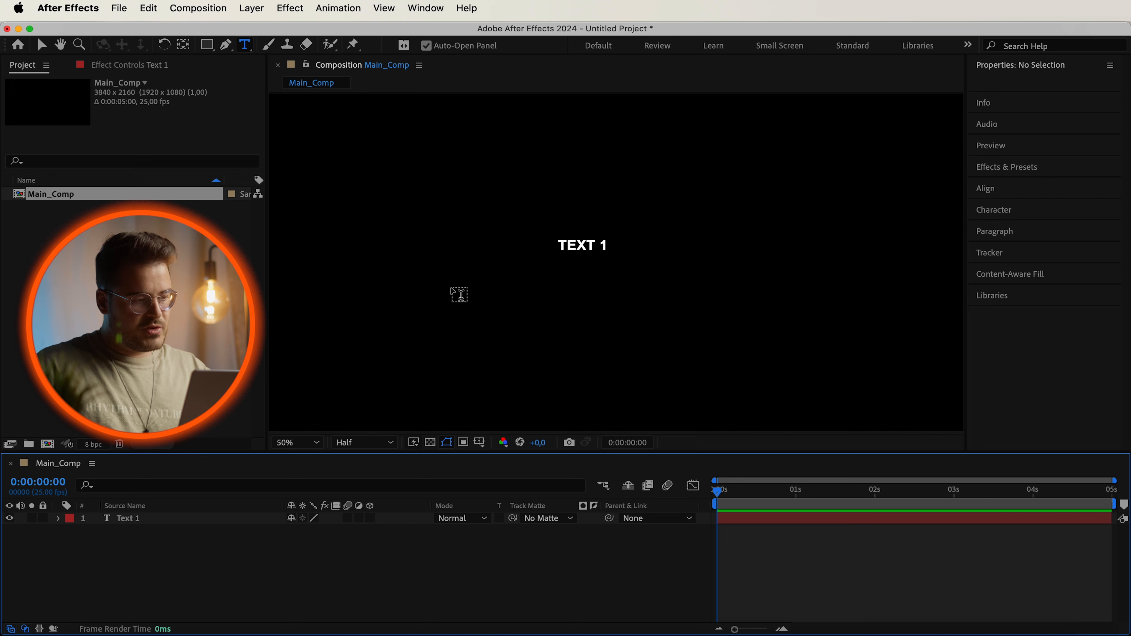
Draw a rectangle shape about 394 by 154 px over the text.
key("q")
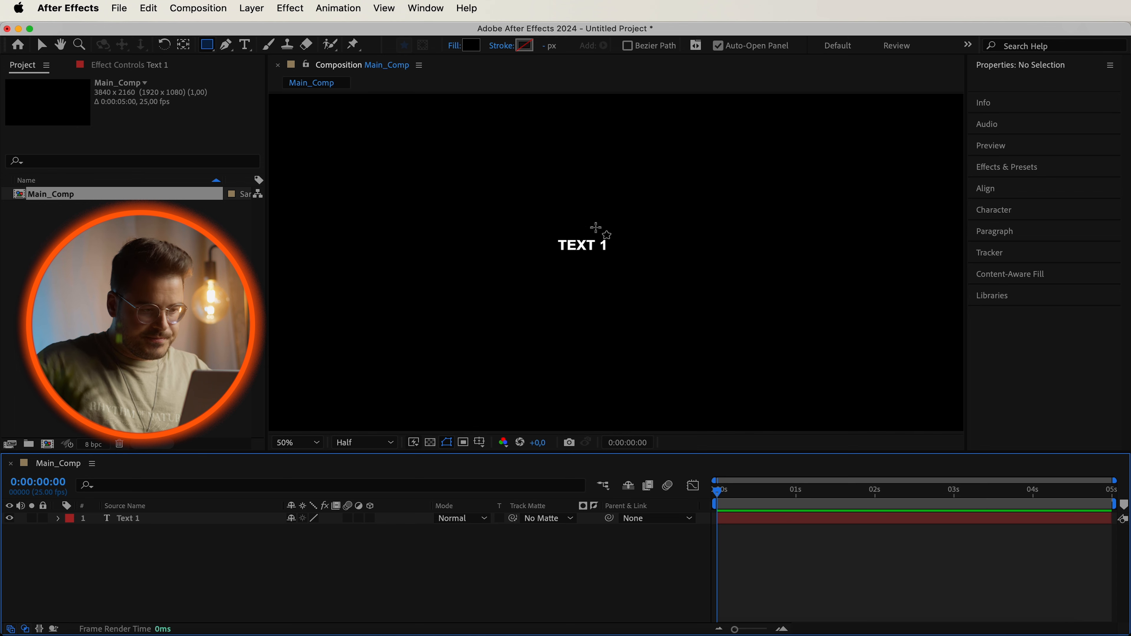
left_click_drag(550, 235, 625, 263)
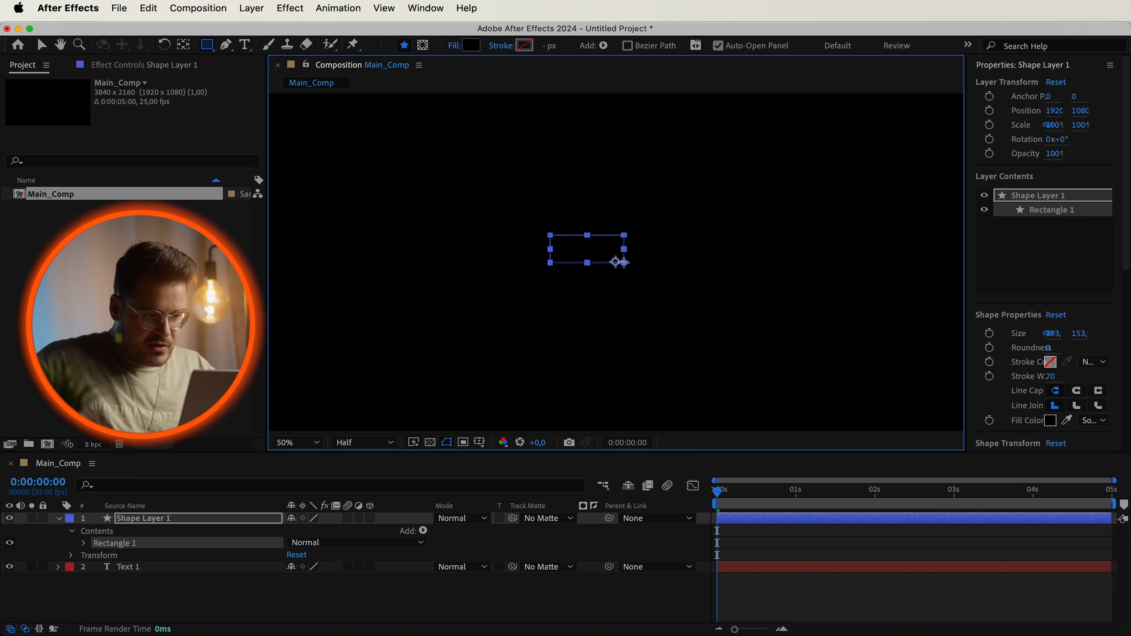
Move the shape layer below the text layer in the layer stack.
left_click(180, 523)
left_click_drag(180, 522, 169, 578)
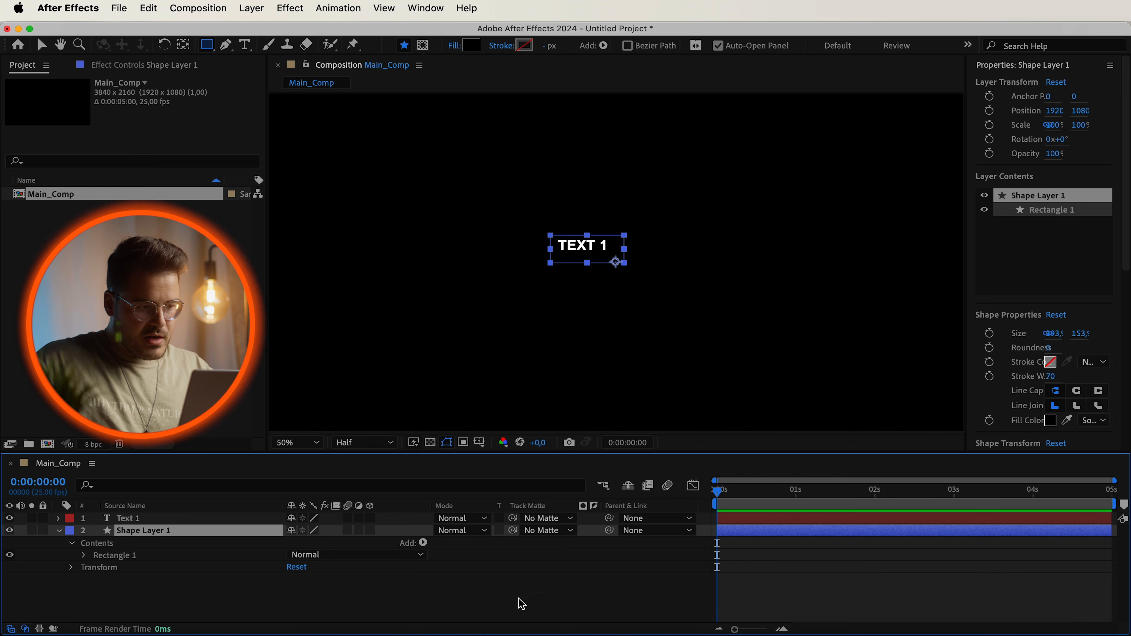
left_click(533, 576)
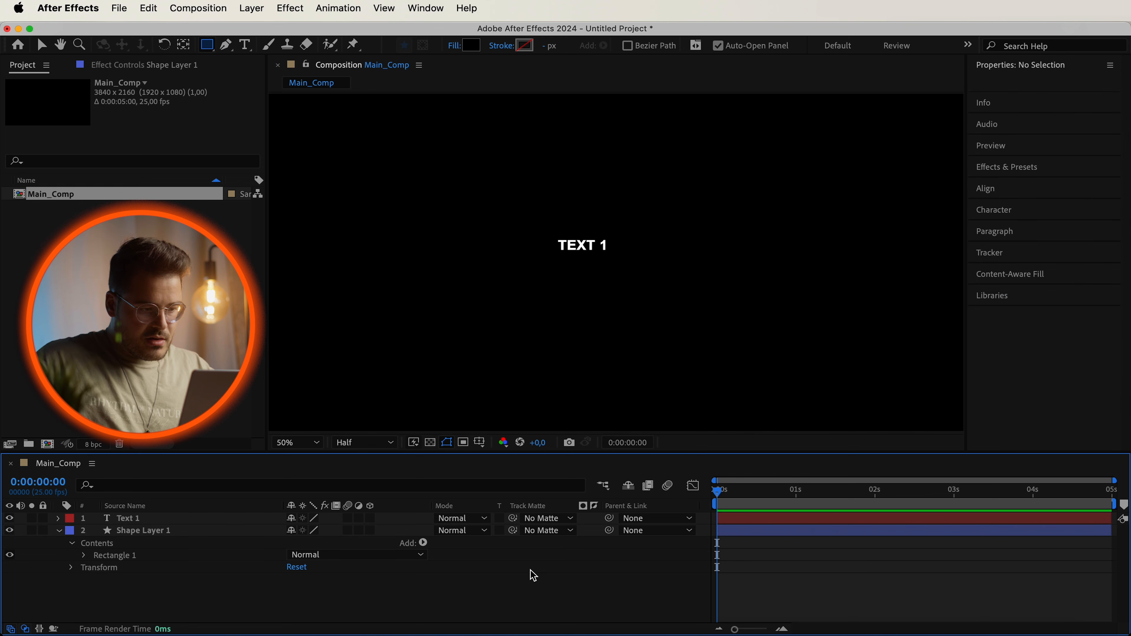
Type sample text into the text layer, then undo the edit.
left_click(434, 446)
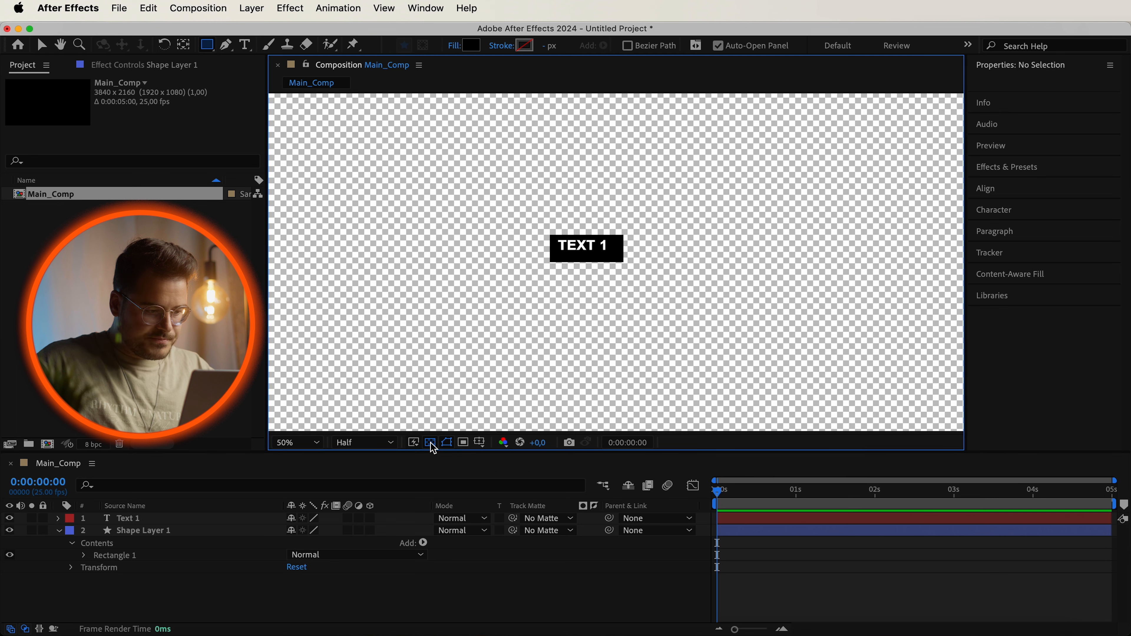
key("v")
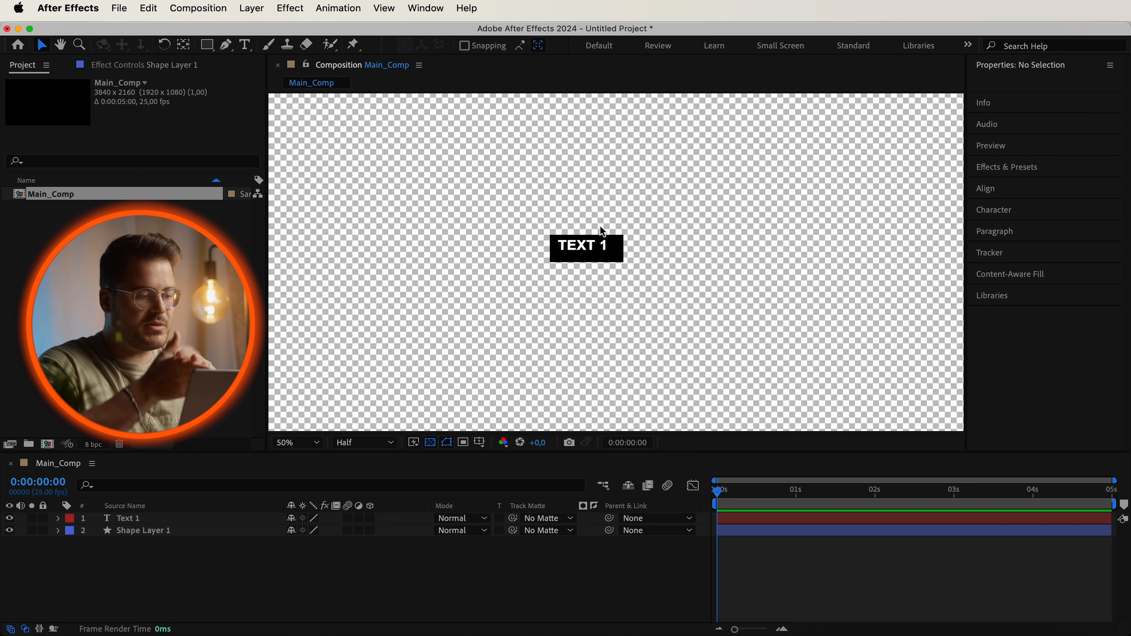
double_click(587, 245)
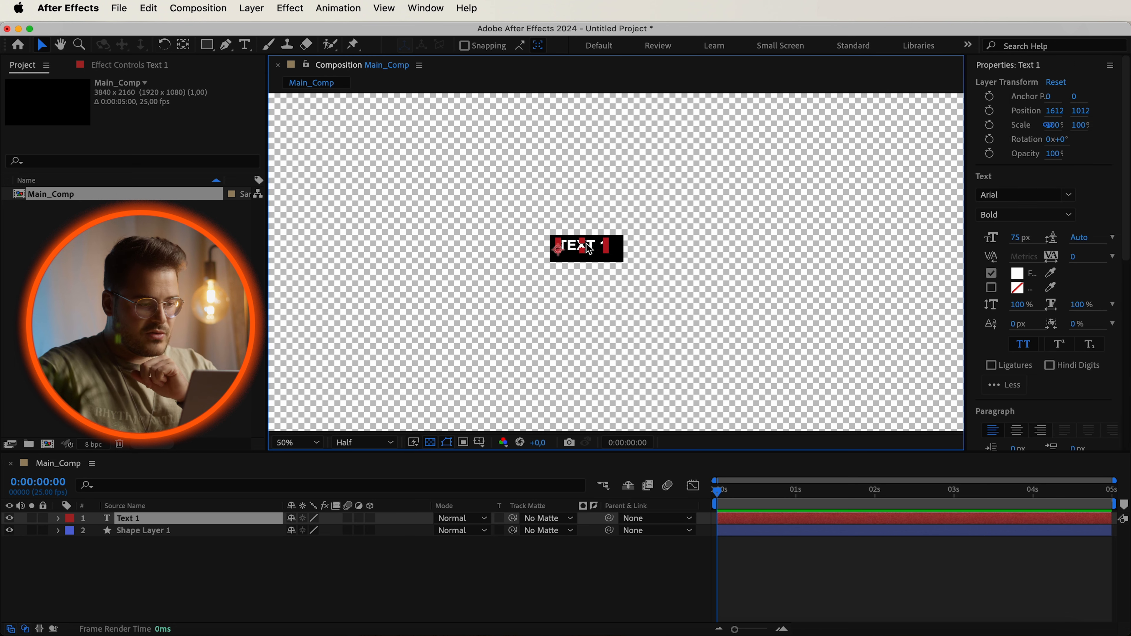
type("hfugfugfjhg")
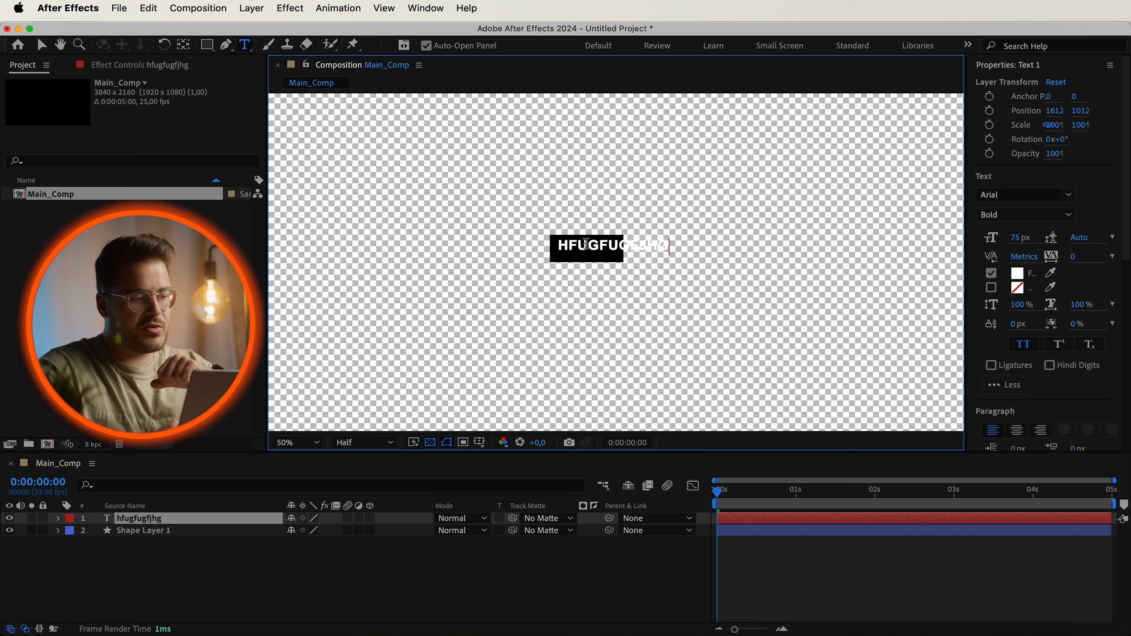
key("super+z")
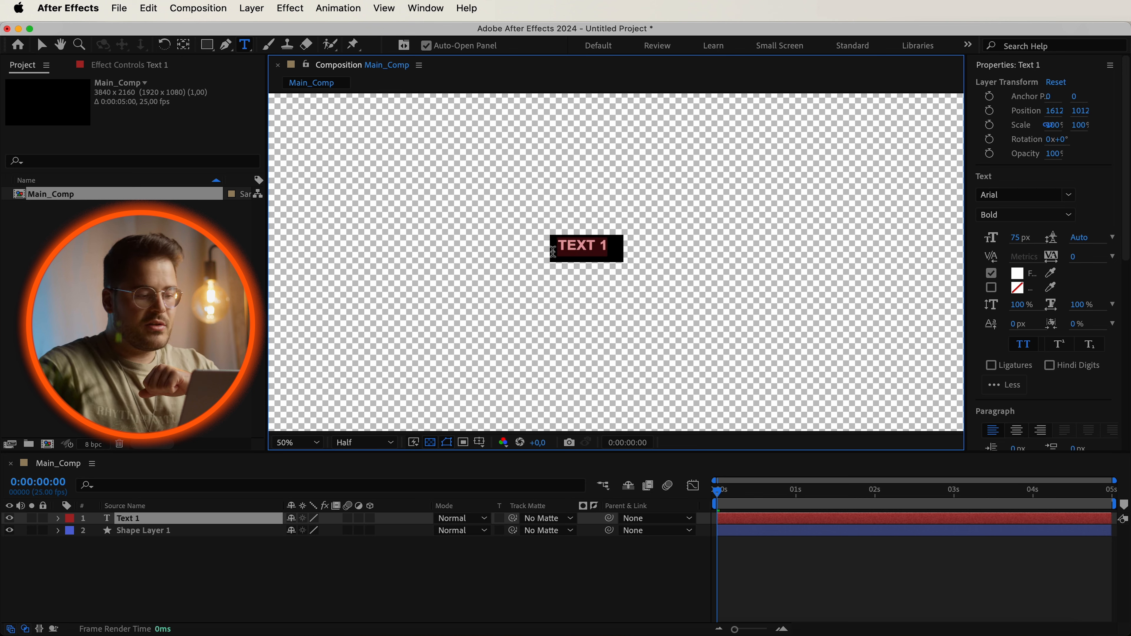
Add an expression to the Size property of the shape layer's Rectangle Path 1.
left_click(406, 602)
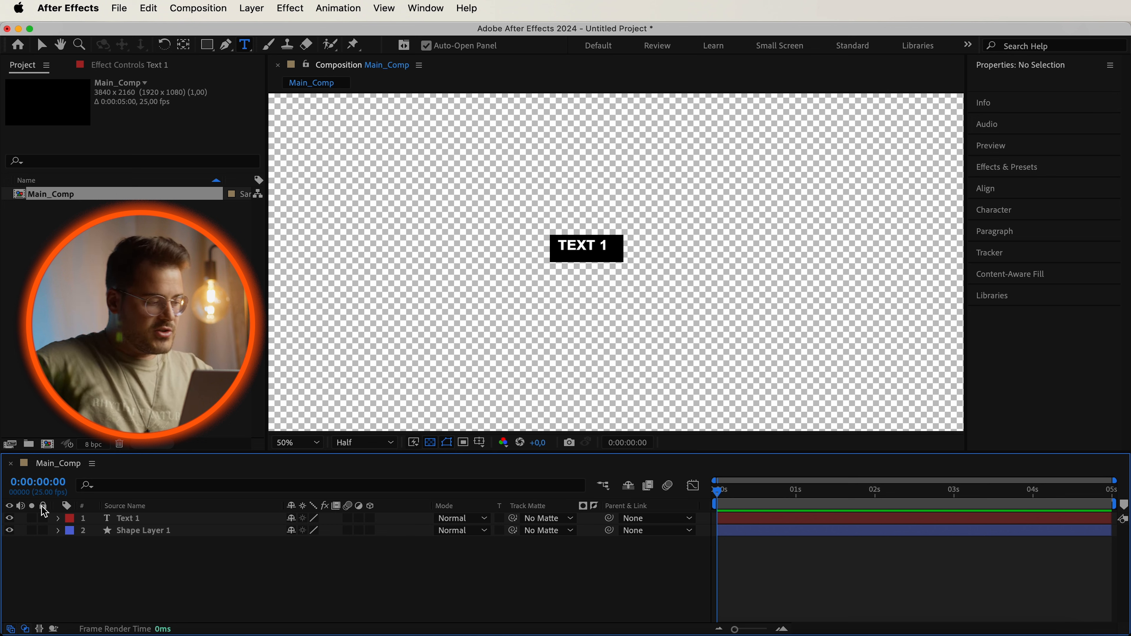
left_click(58, 531)
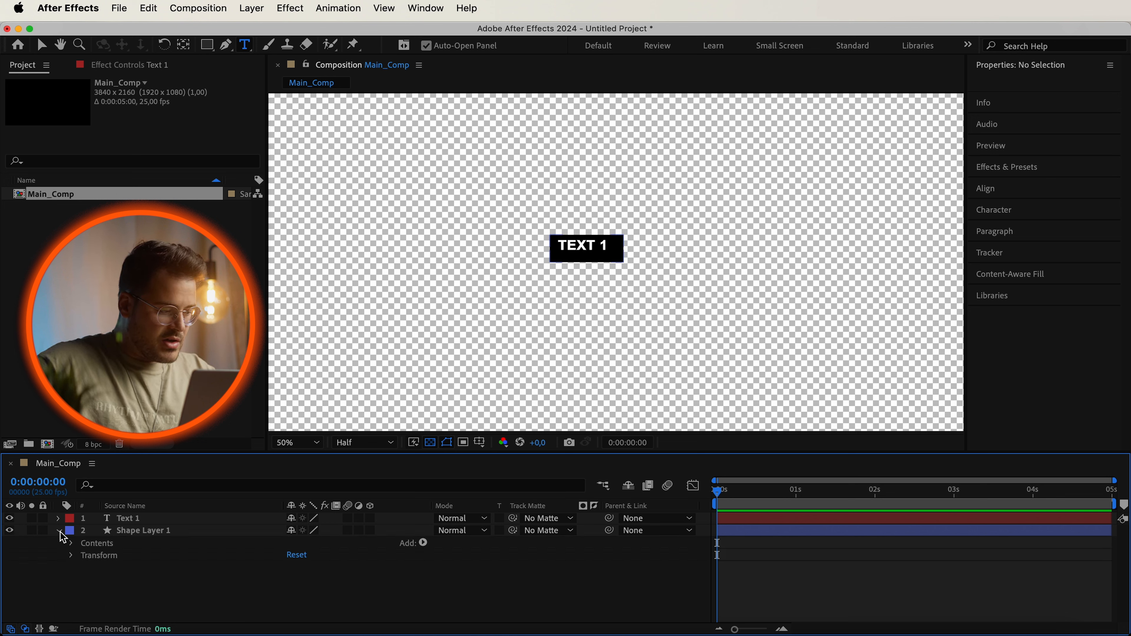
left_click(71, 544)
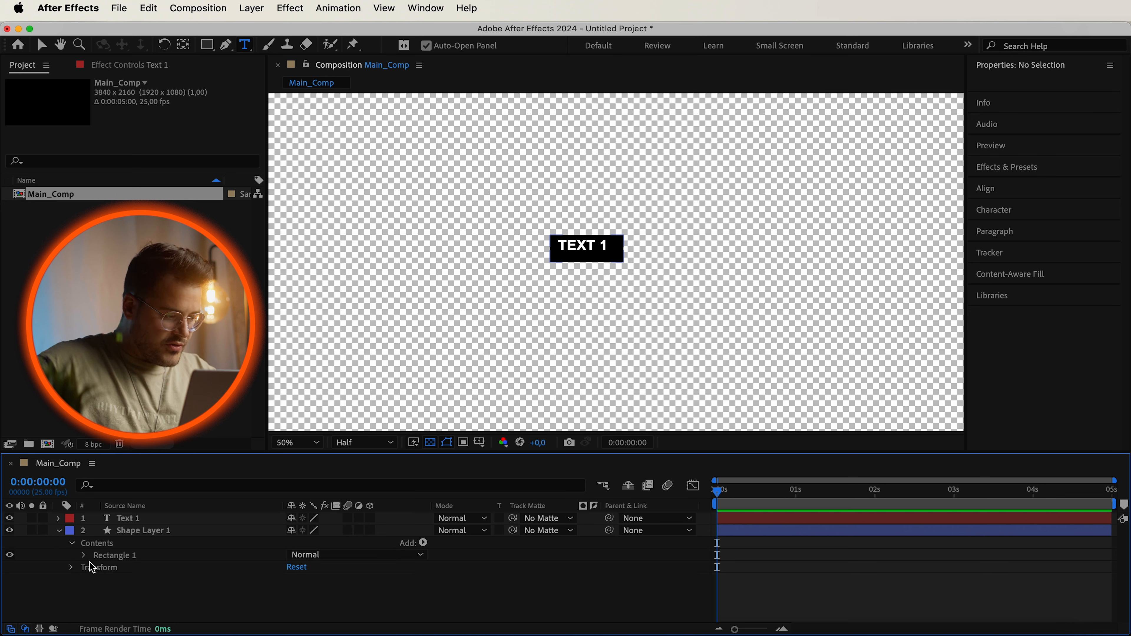
left_click(84, 556)
left_click(96, 568)
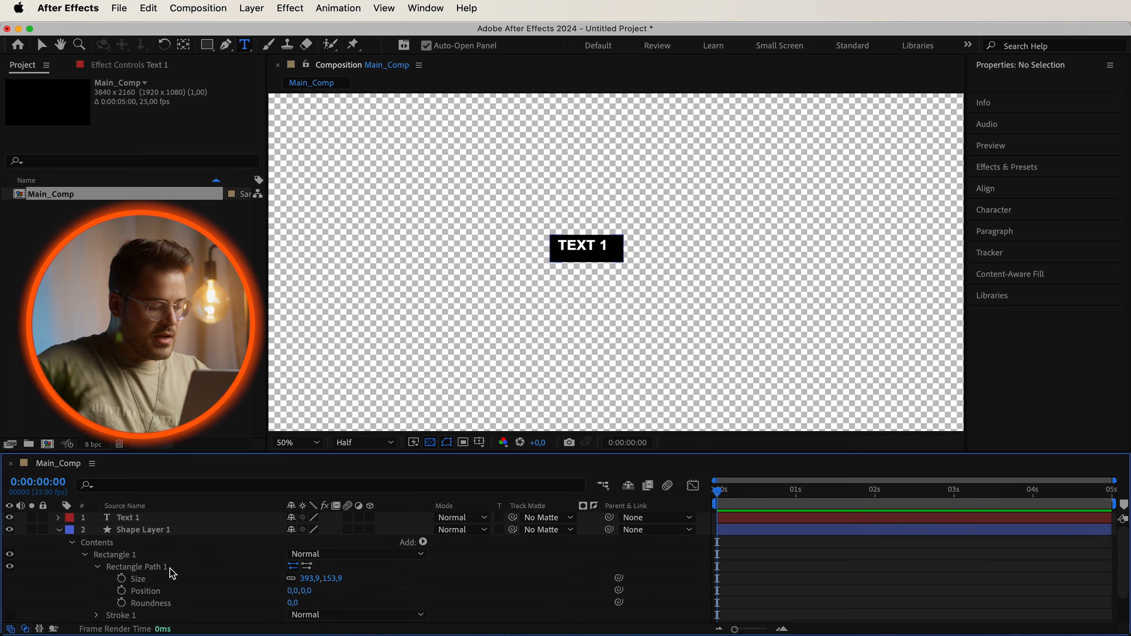
left_click(122, 582, "alt")
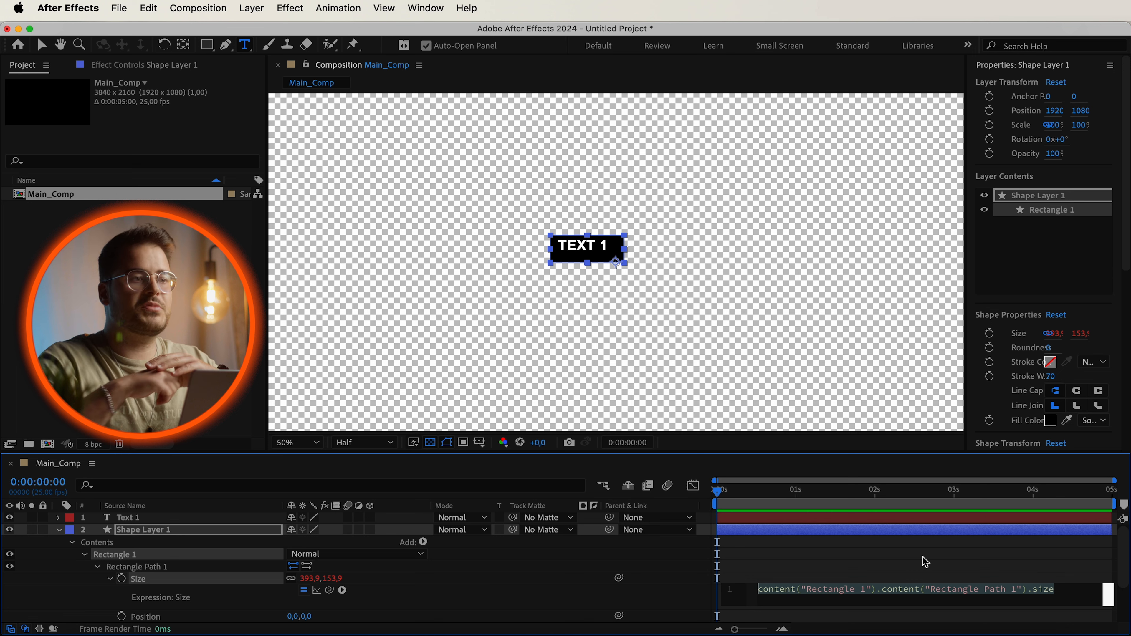
Replace the Size expression with the pasted script that reads the text layer's source rectangle.
left_click(891, 599)
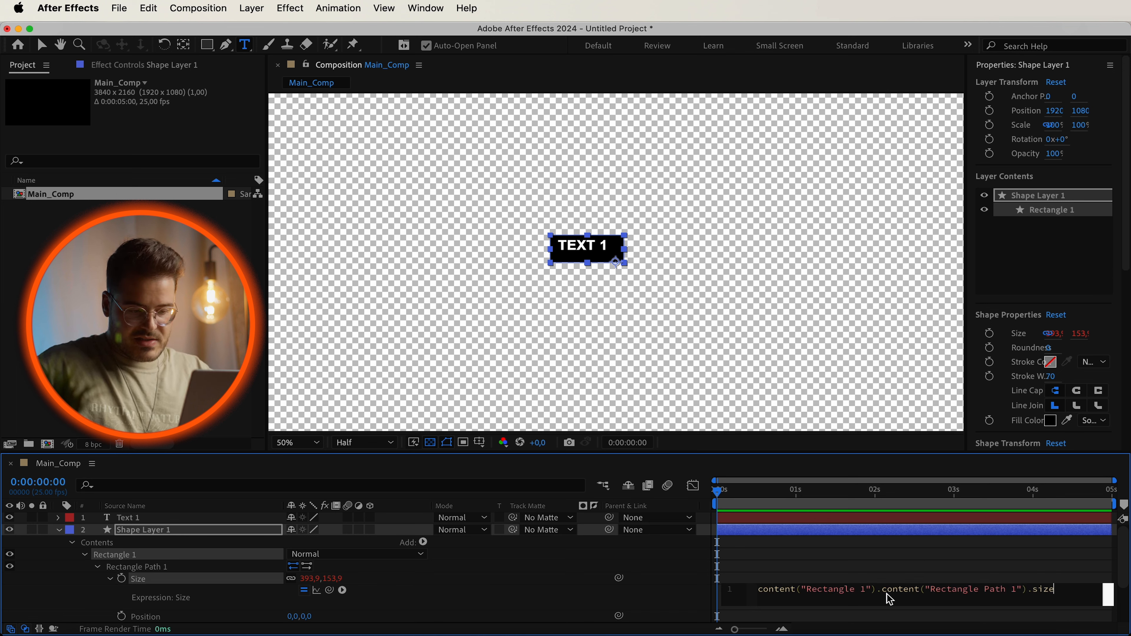
key("super+a")
key("super+v")
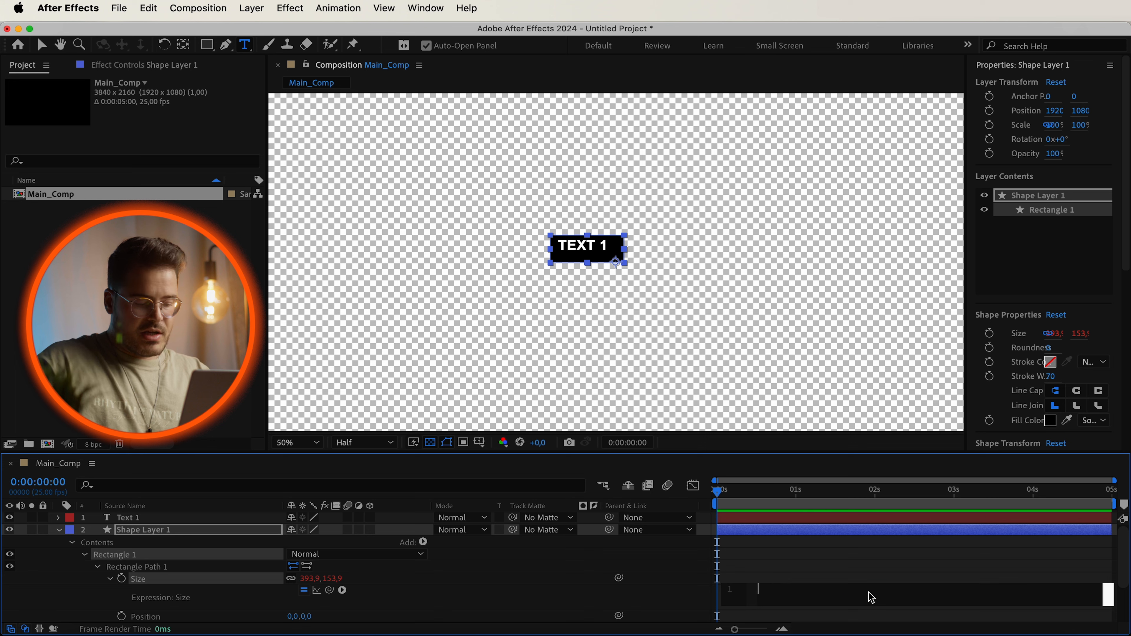
left_click(540, 600)
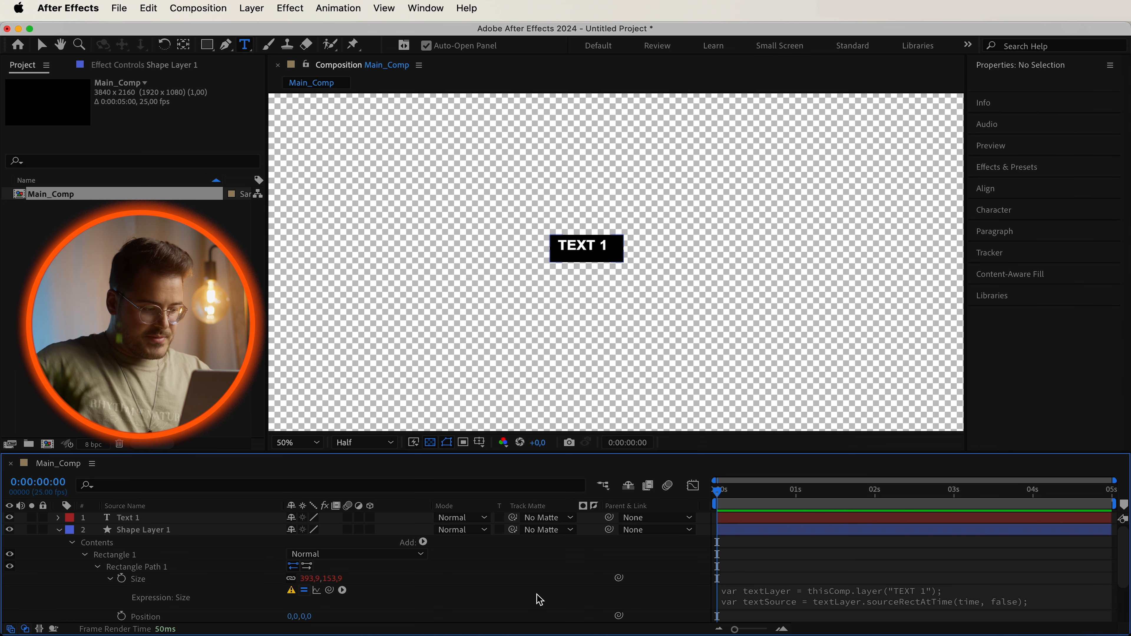
Change the layer name referenced in the expression to "Text 1" and apply it, then select the text layer.
left_click(718, 598)
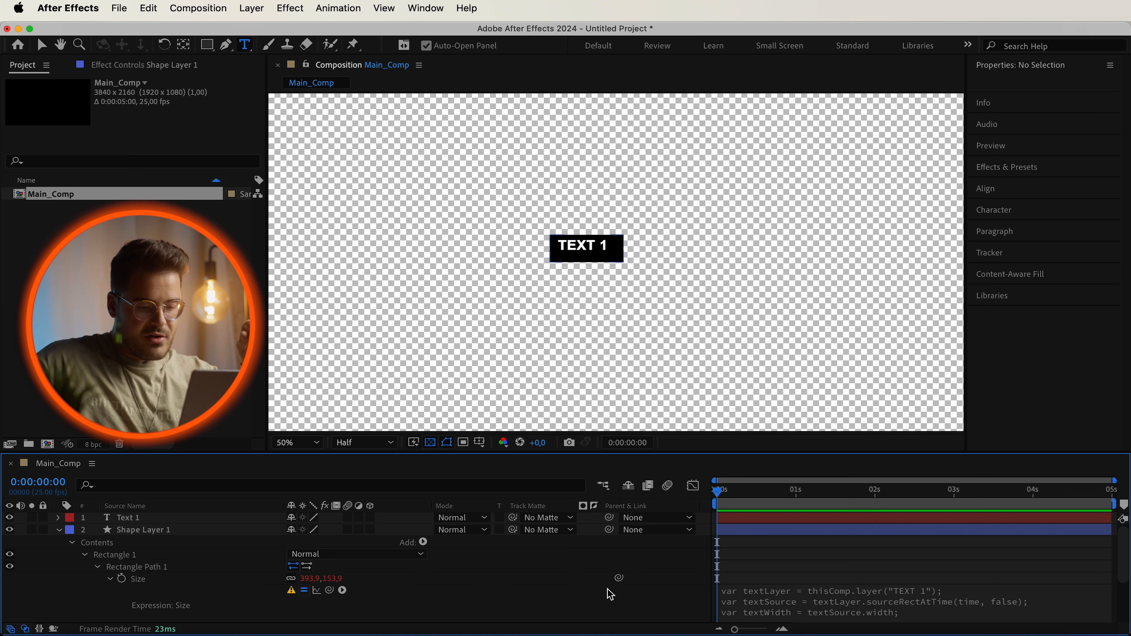
left_click(874, 597)
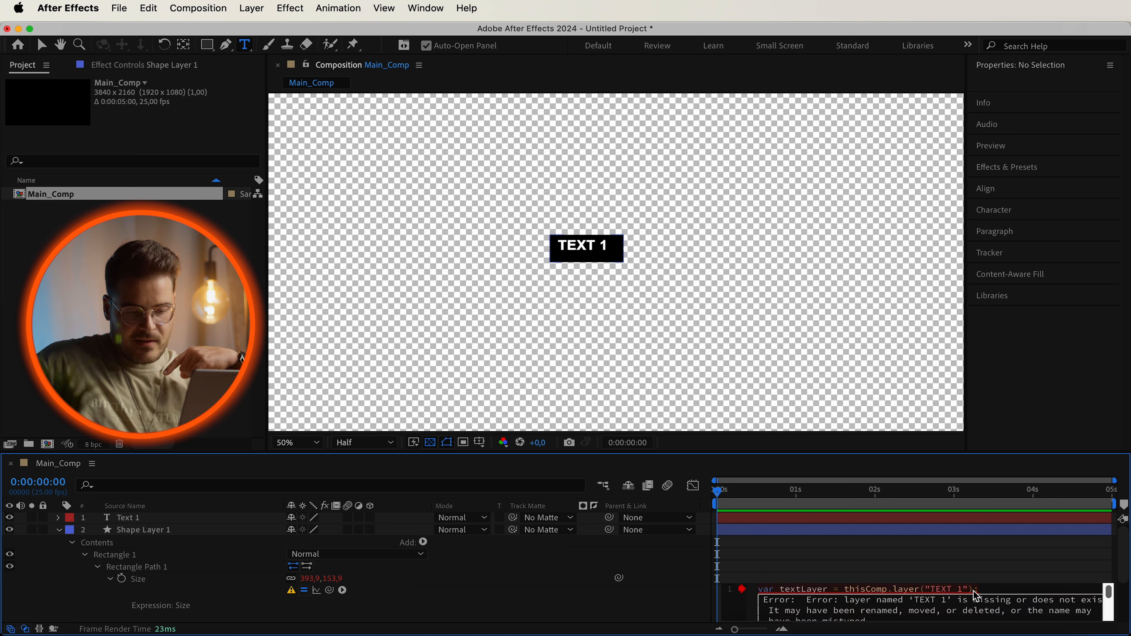
left_click_drag(964, 591, 932, 591)
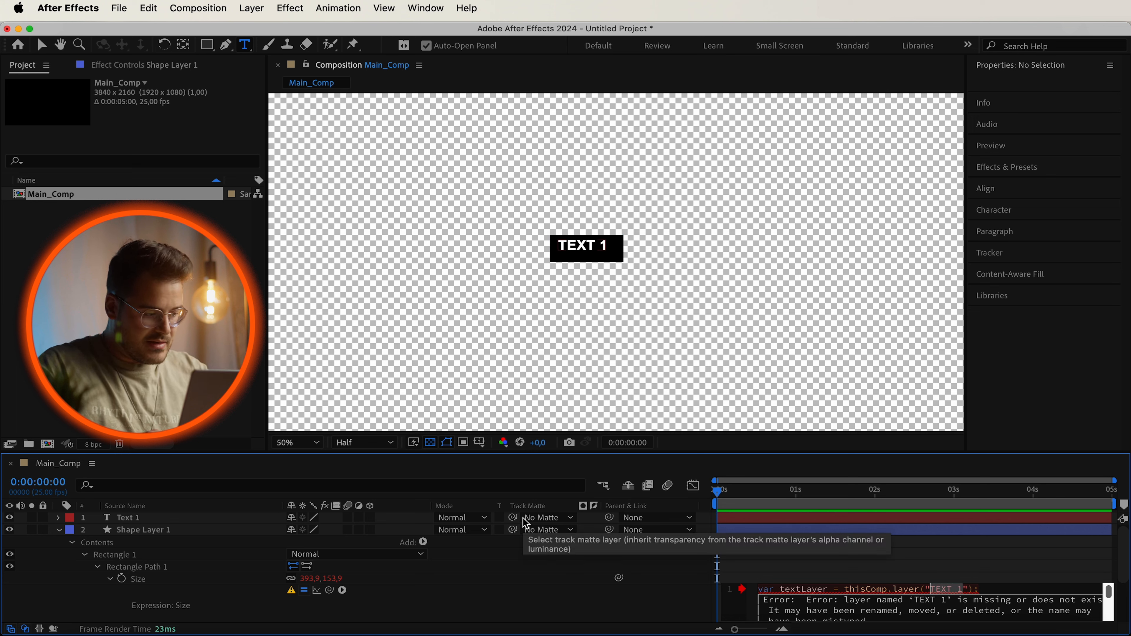
type("Te")
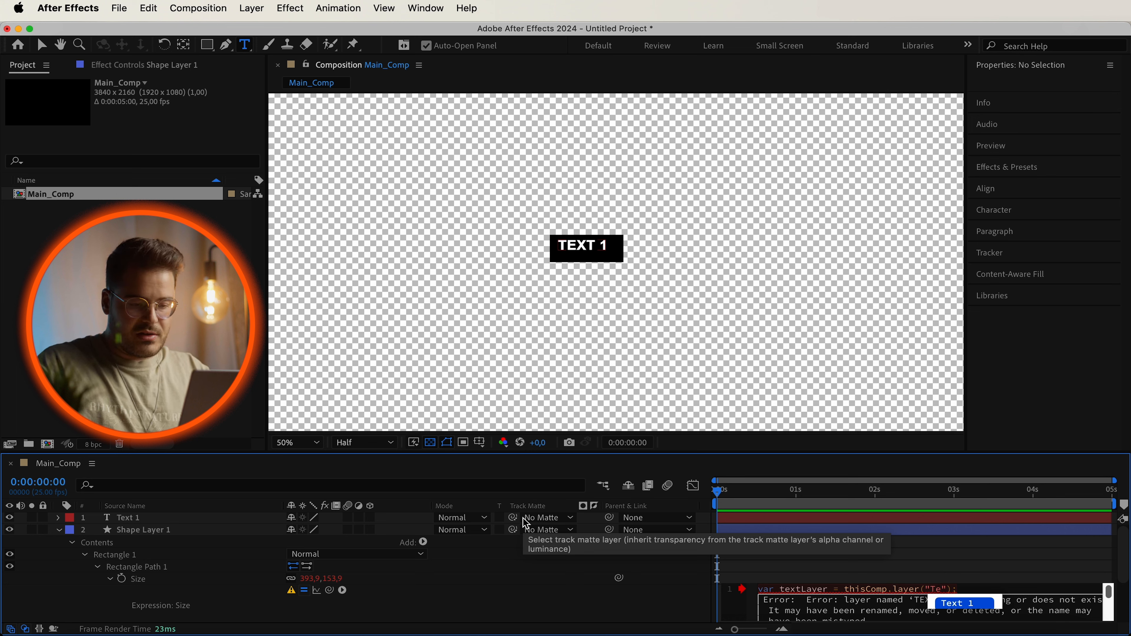
key("Return")
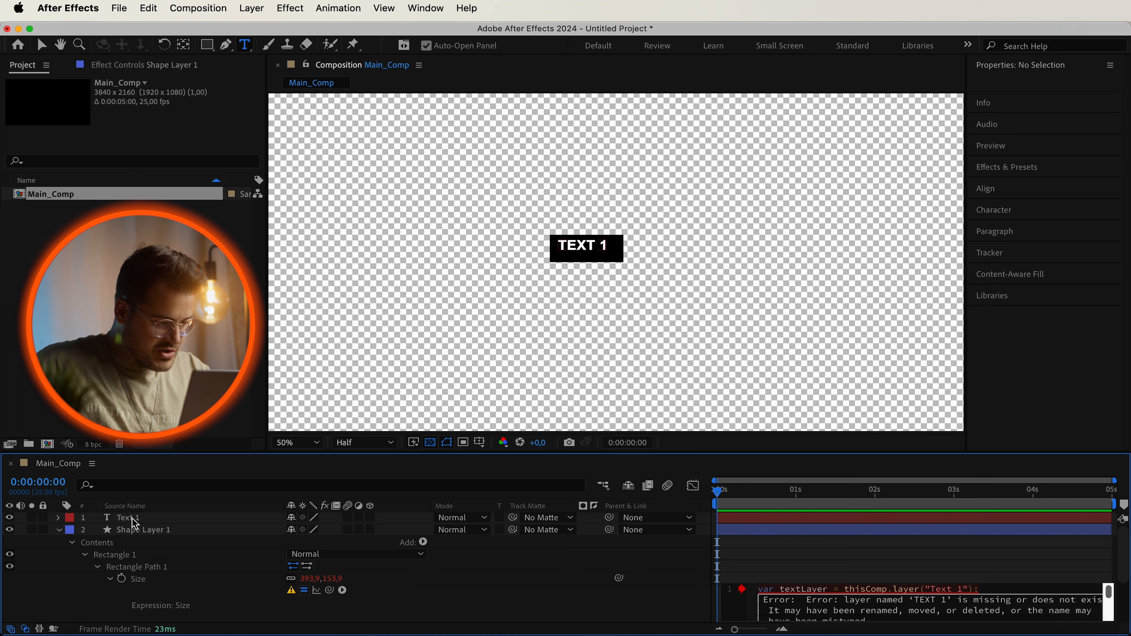
left_click(681, 599)
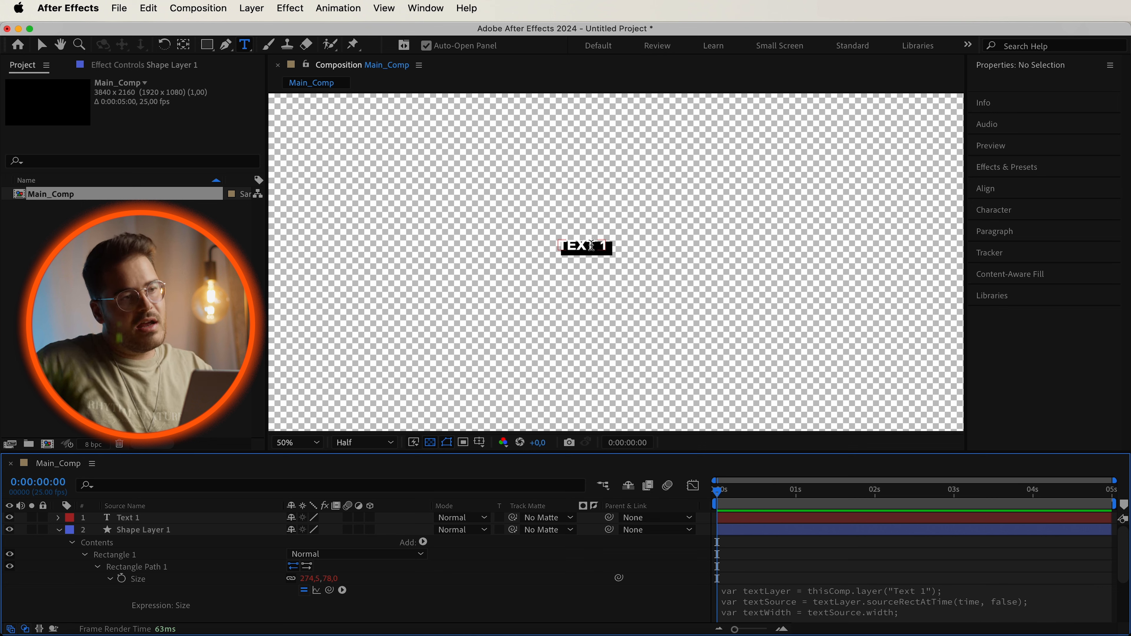
left_click(142, 518)
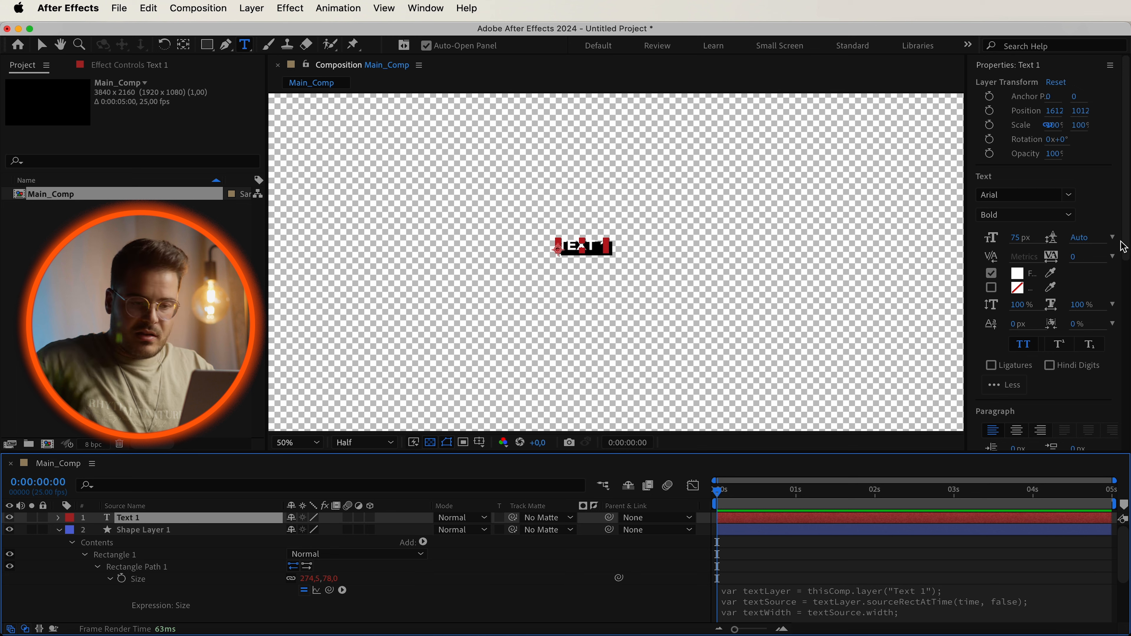
Center the text layer horizontally and vertically in the composition.
left_click_drag(1124, 246, 1126, 376)
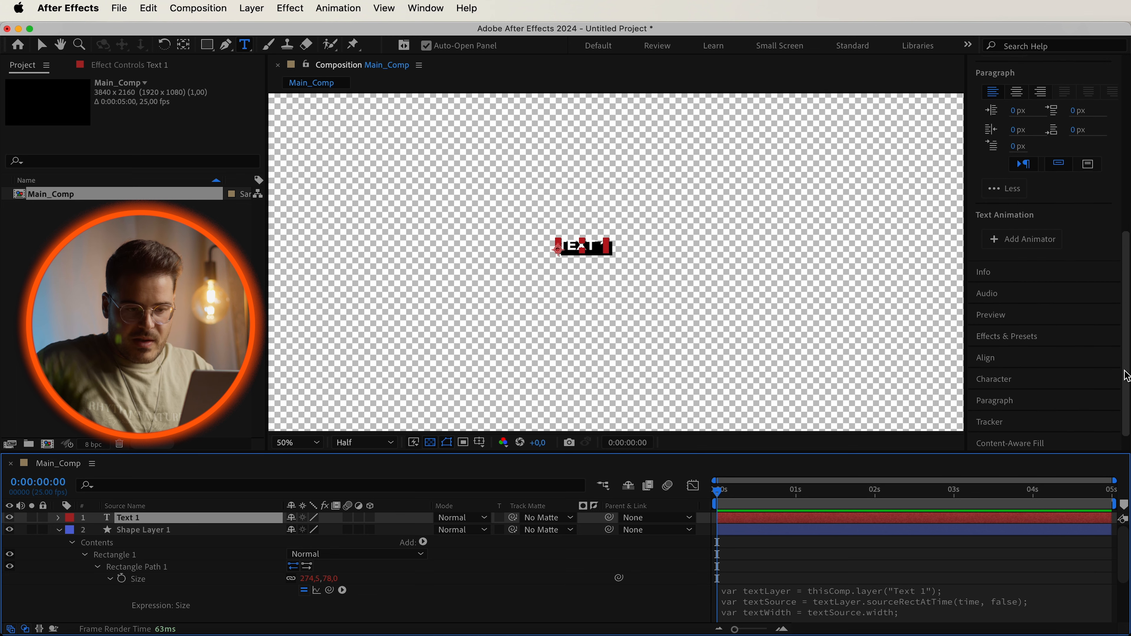
left_click(1012, 358)
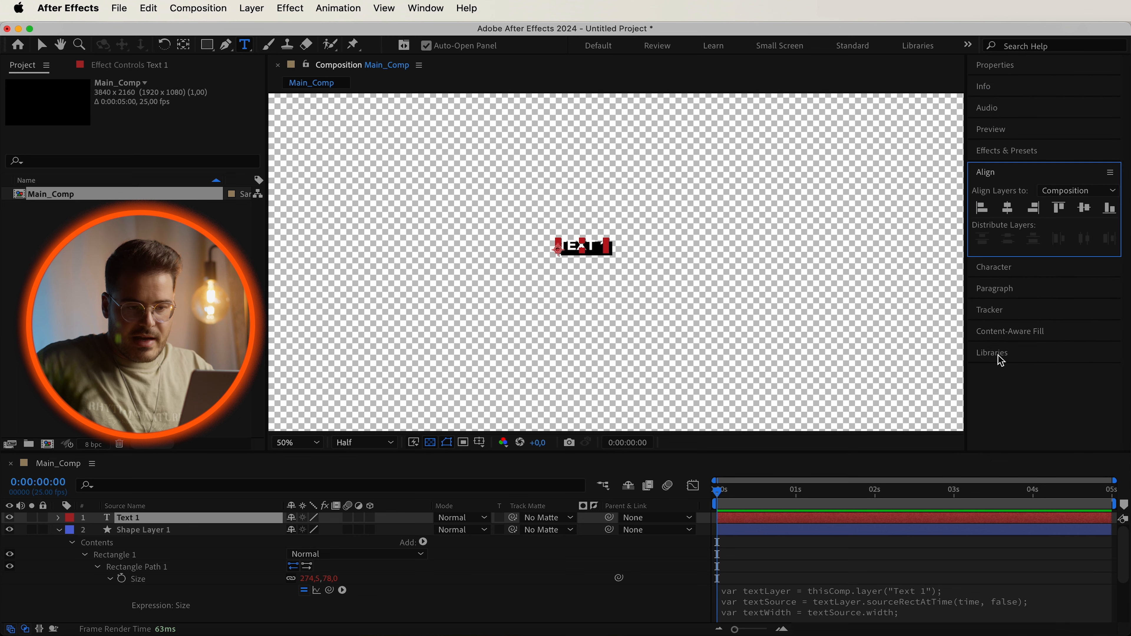
left_click(1009, 208)
left_click(1084, 208)
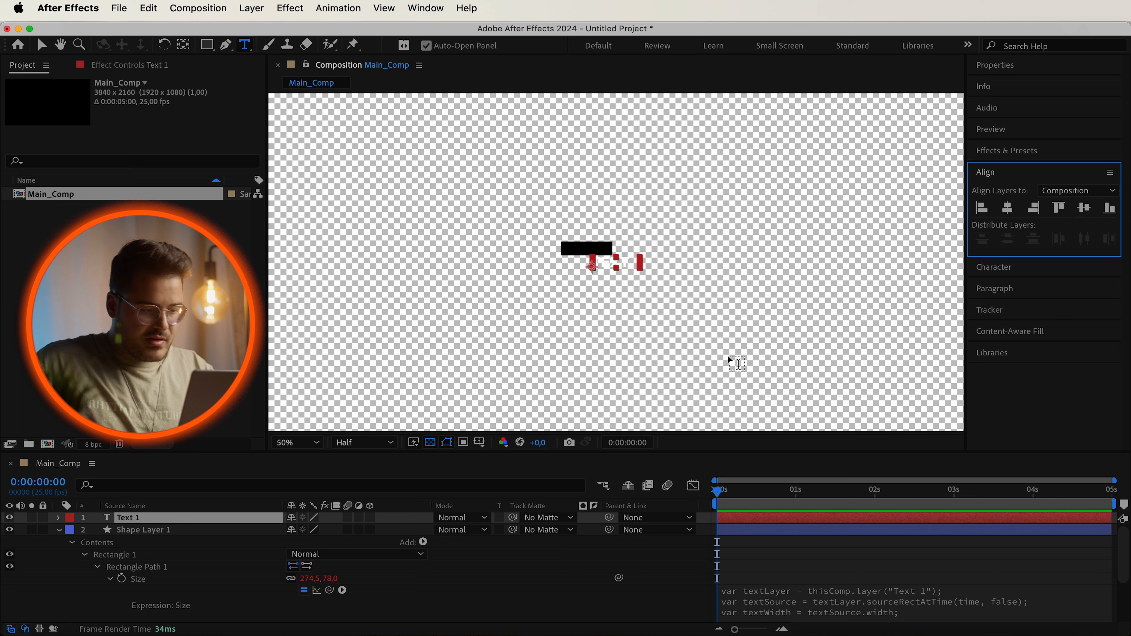
Center the shape layer horizontally and vertically in the composition.
left_click(136, 532)
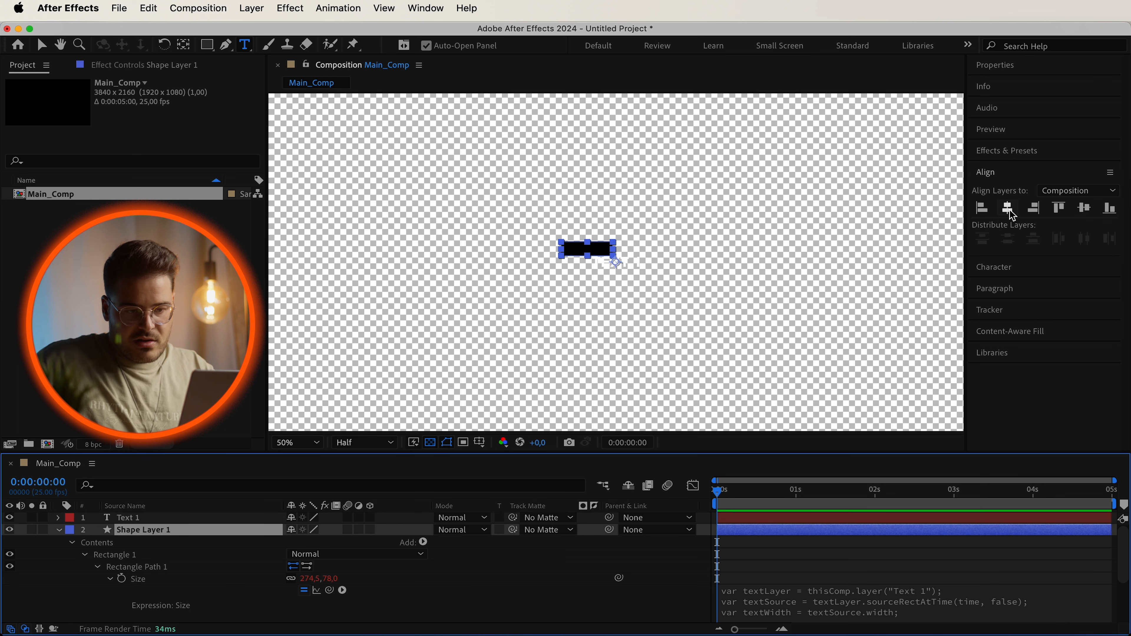
left_click(1011, 213)
left_click(1086, 208)
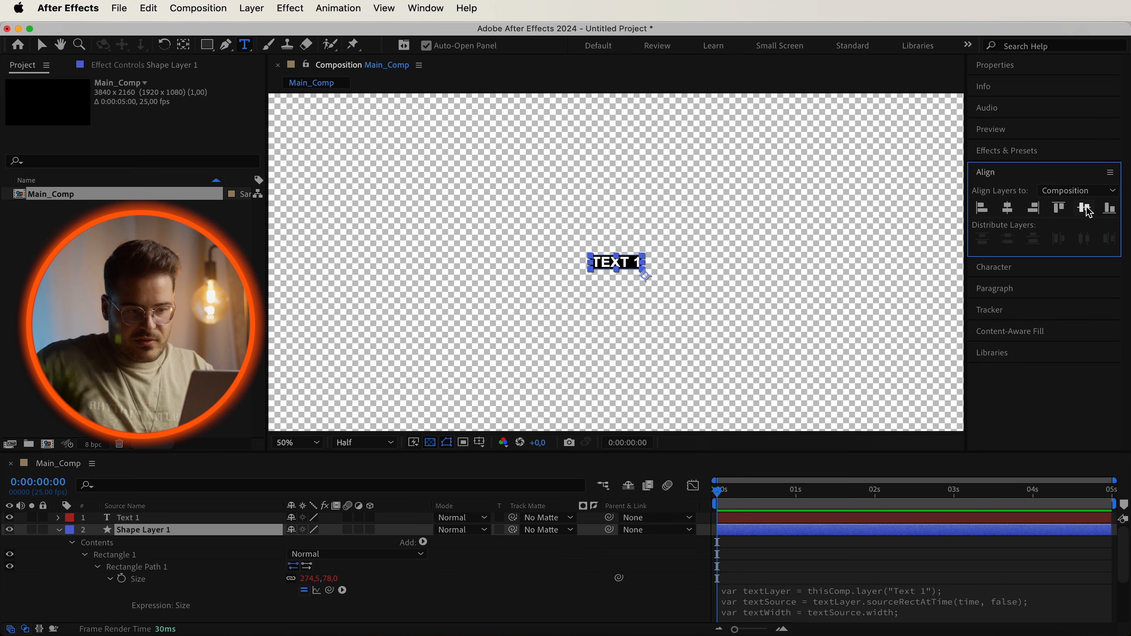
Set the padding value in the Size expression to 50.
left_click(1026, 555)
scroll(617, 262, "up", 3)
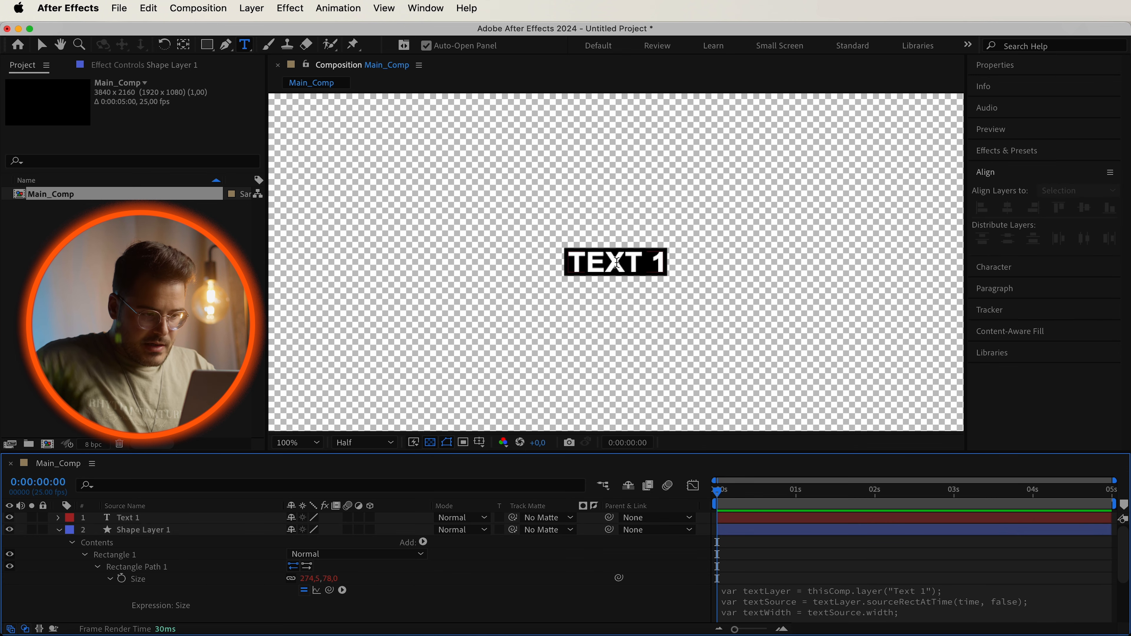
scroll(617, 262, "down", 1)
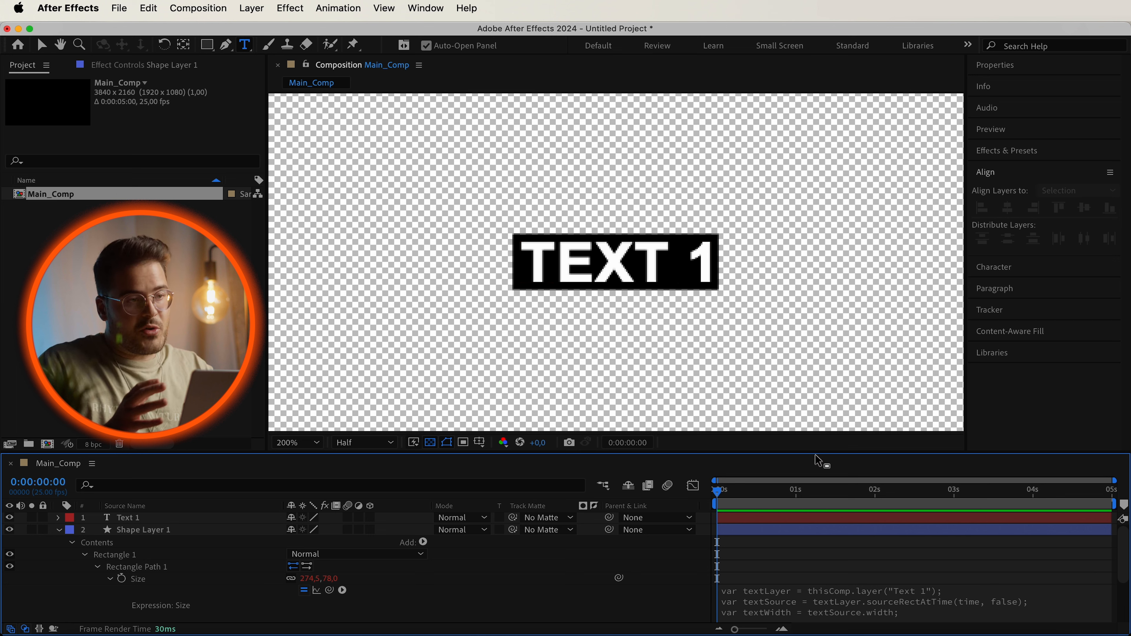
left_click(891, 605)
scroll(891, 605, "down", 1)
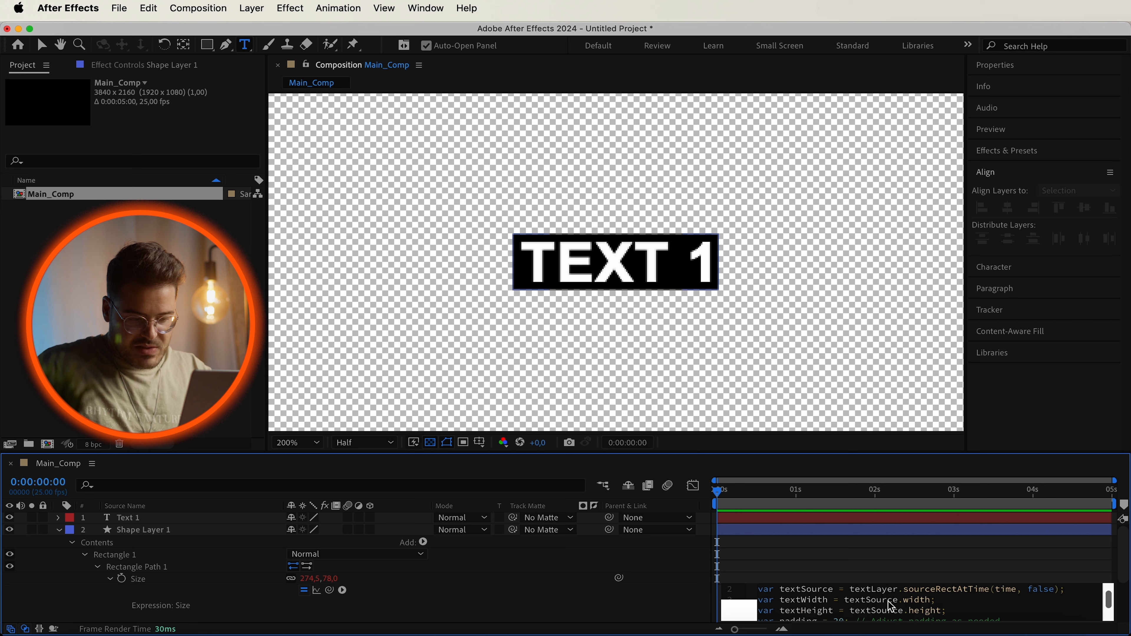
scroll(891, 606, "down", 2)
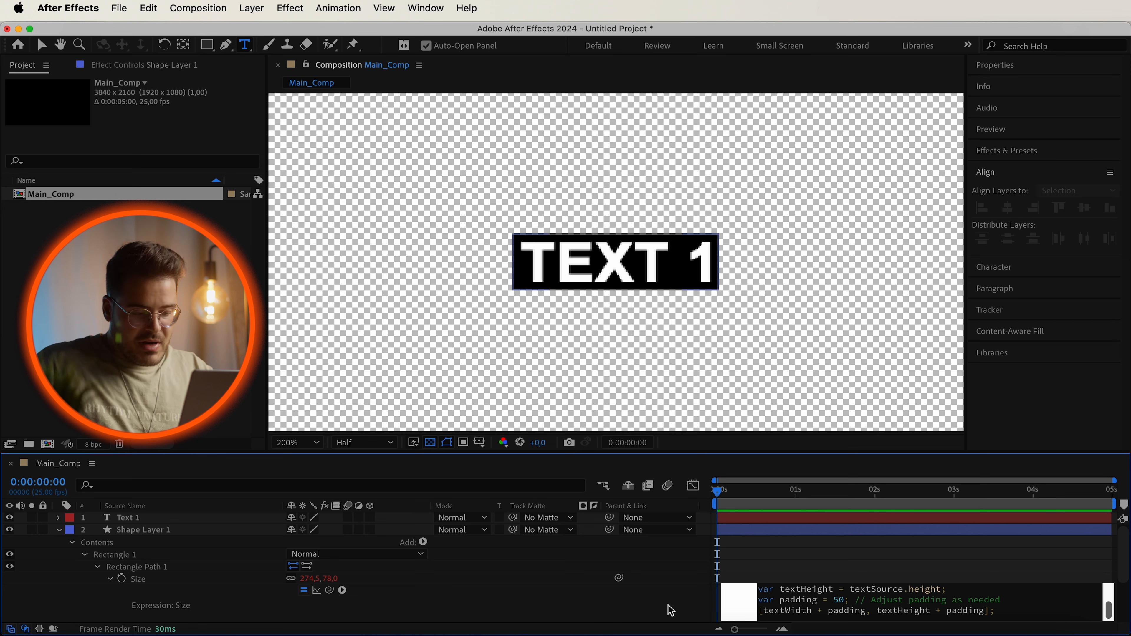
left_click(671, 611)
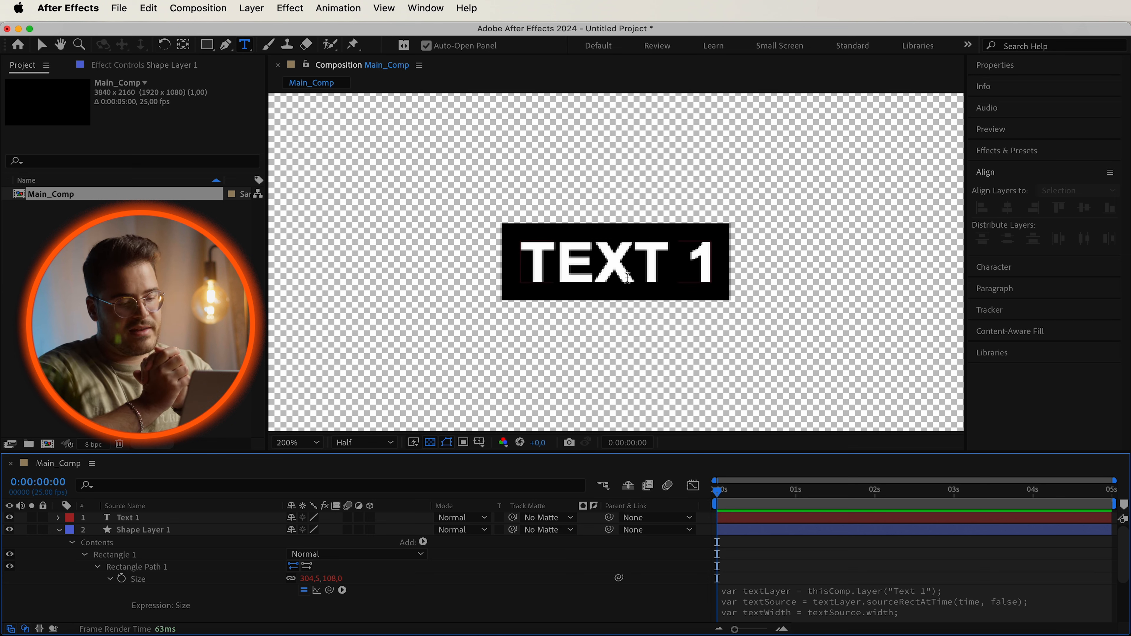
Type test characters into the text layer and delete them again.
left_click(664, 252)
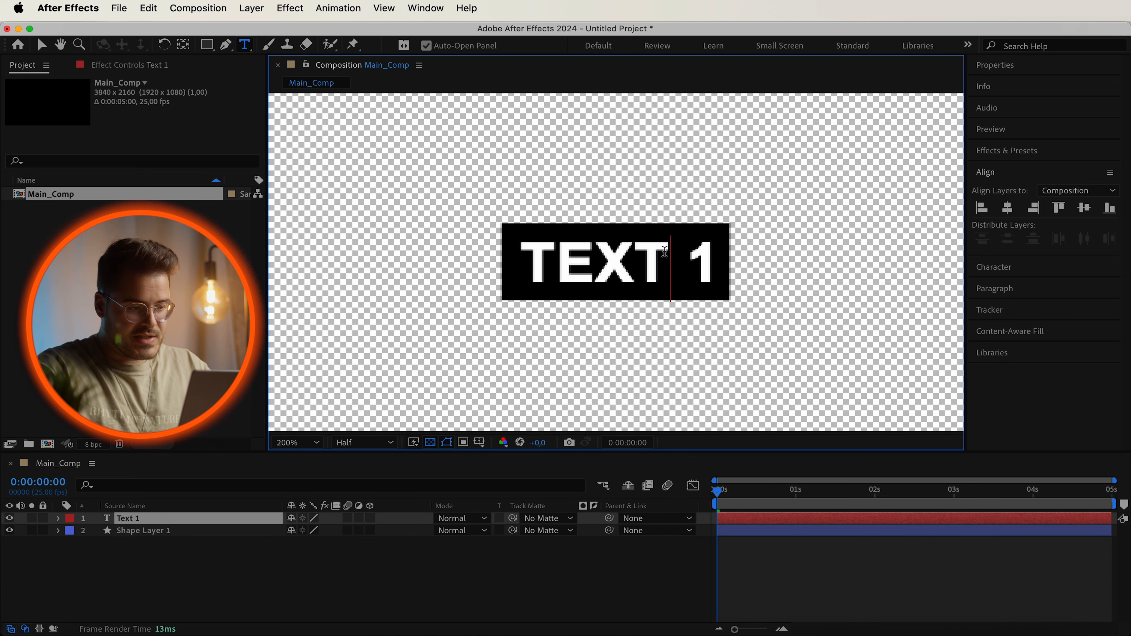
type("hdhd")
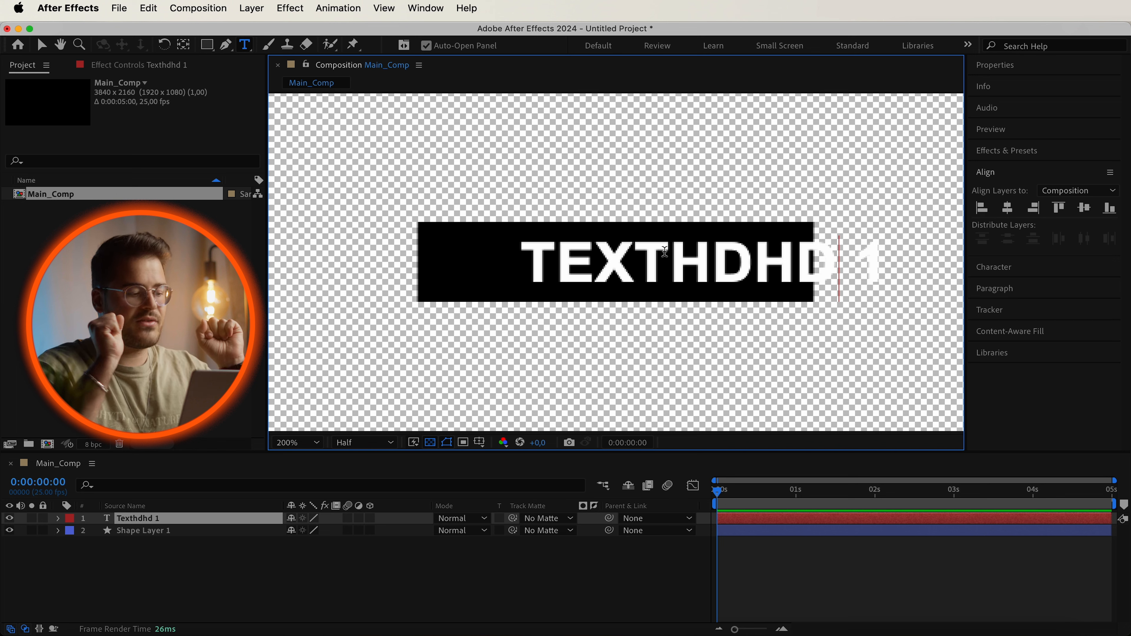
key("BackSpace")
key("BackSpace")
key("BackSpace")
key("BackSpace")
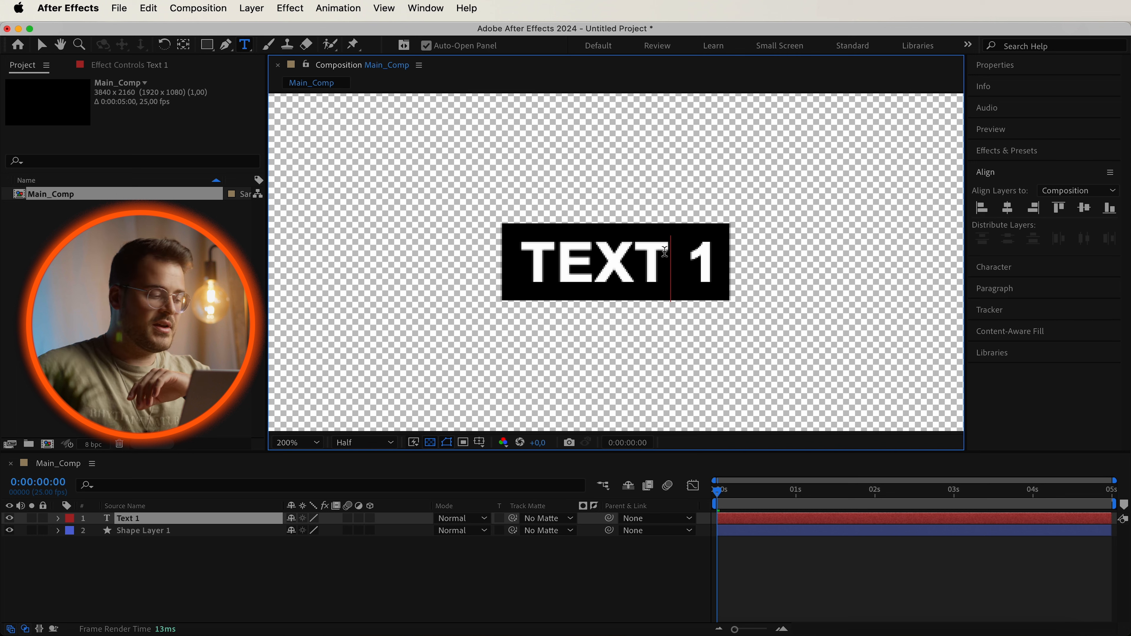
Add an expression to Rectangle Path 1's Position and paste the script that centers it on the text's source rectangle.
left_click(104, 604)
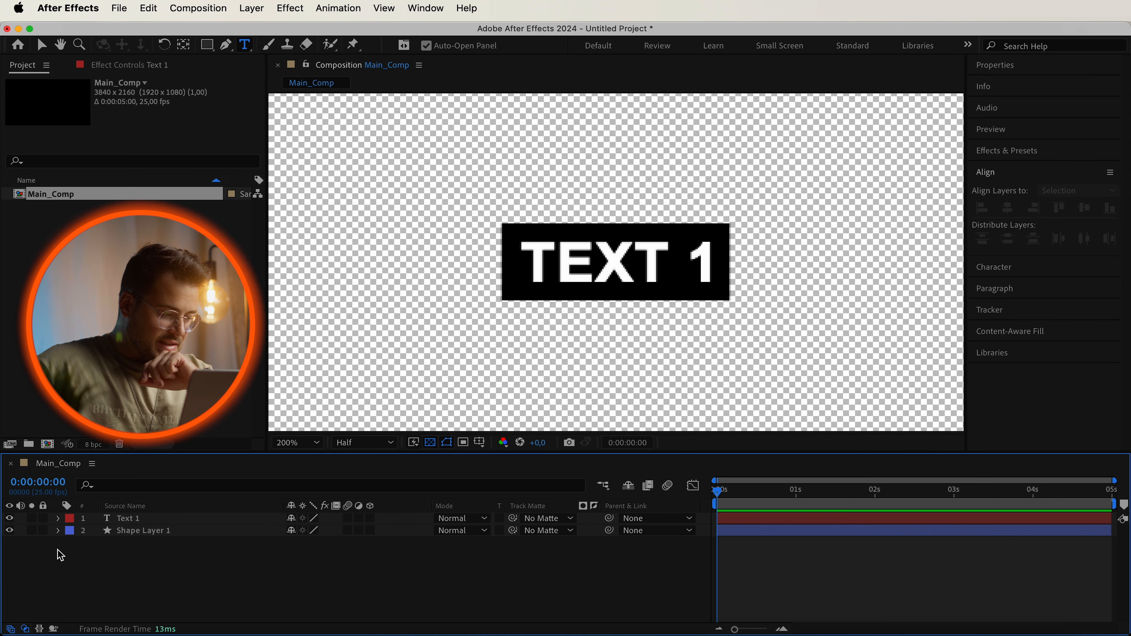
left_click(56, 531)
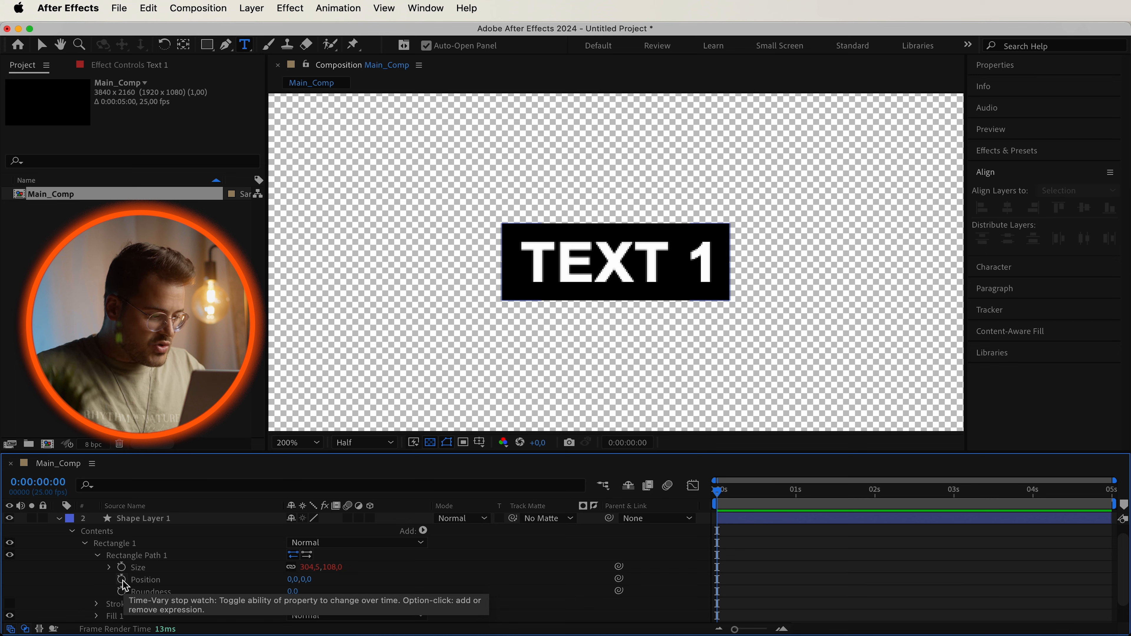
left_click(125, 586, "alt")
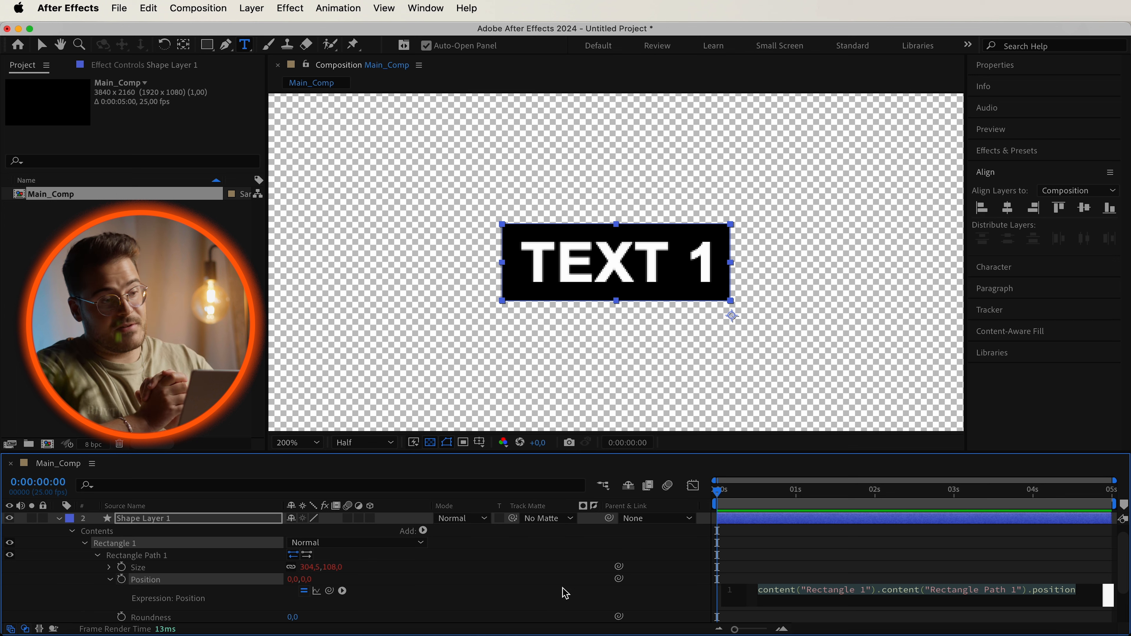
type("[textSource.left + textSource.width/2, textSource.top + textSource.height/2];")
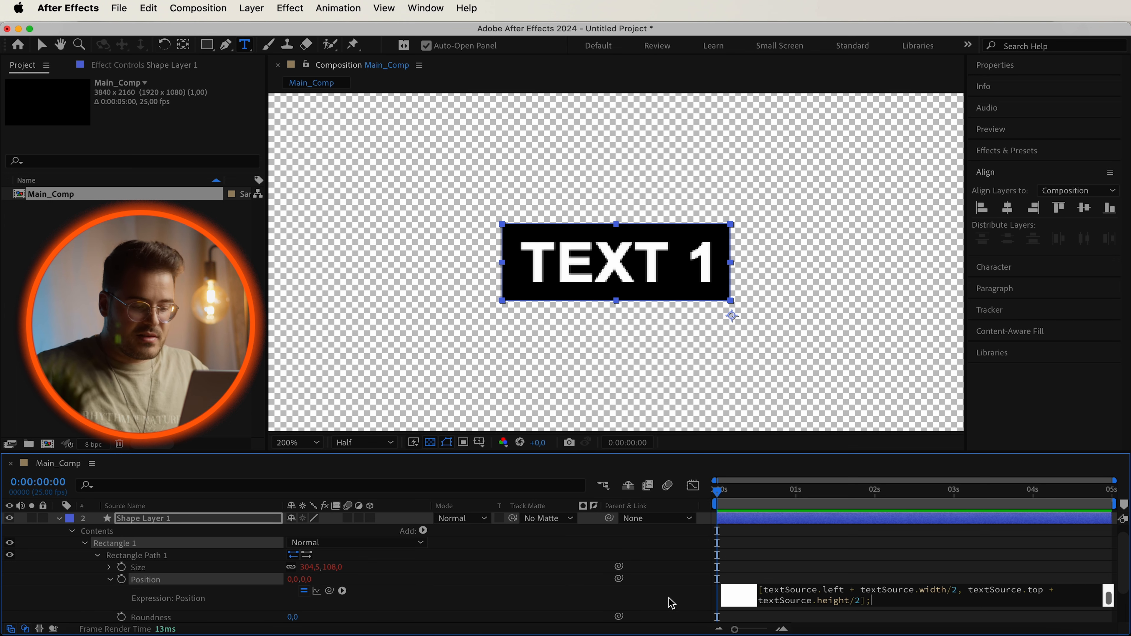
left_click(651, 593)
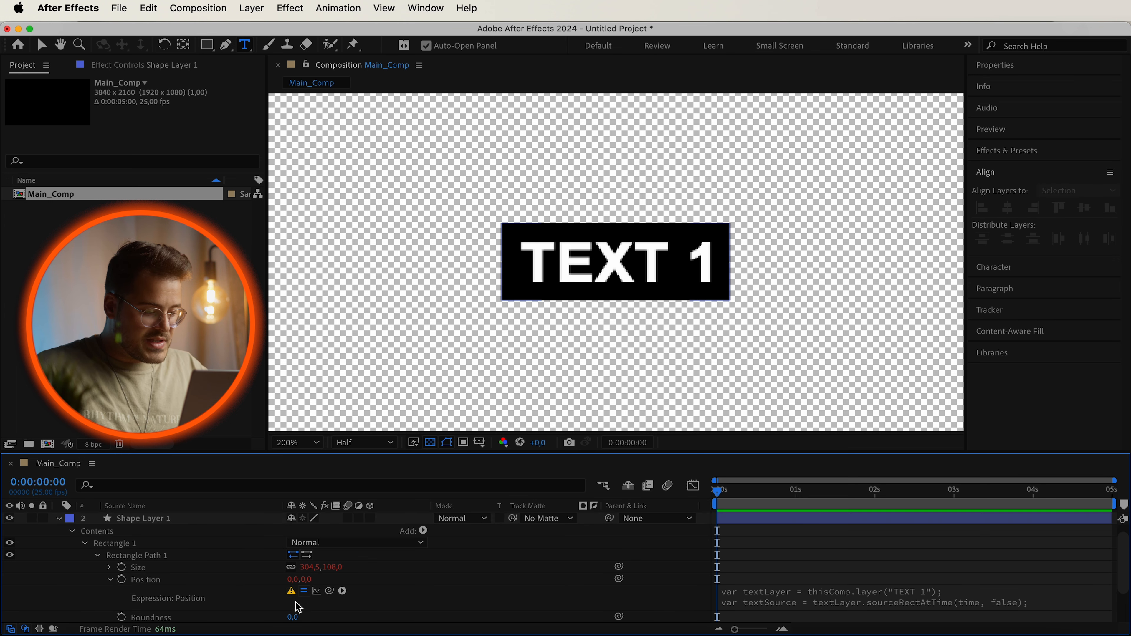
Change the layer name referenced in the Position expression to "Text 1" and apply it.
left_click(933, 598)
left_click(961, 591)
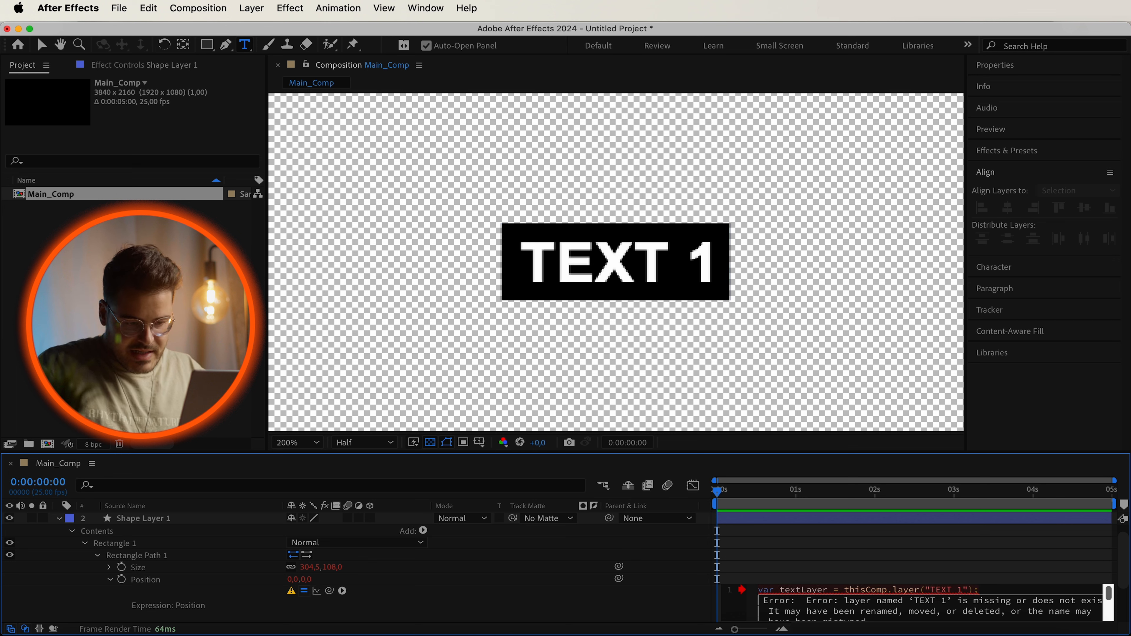
key("Return")
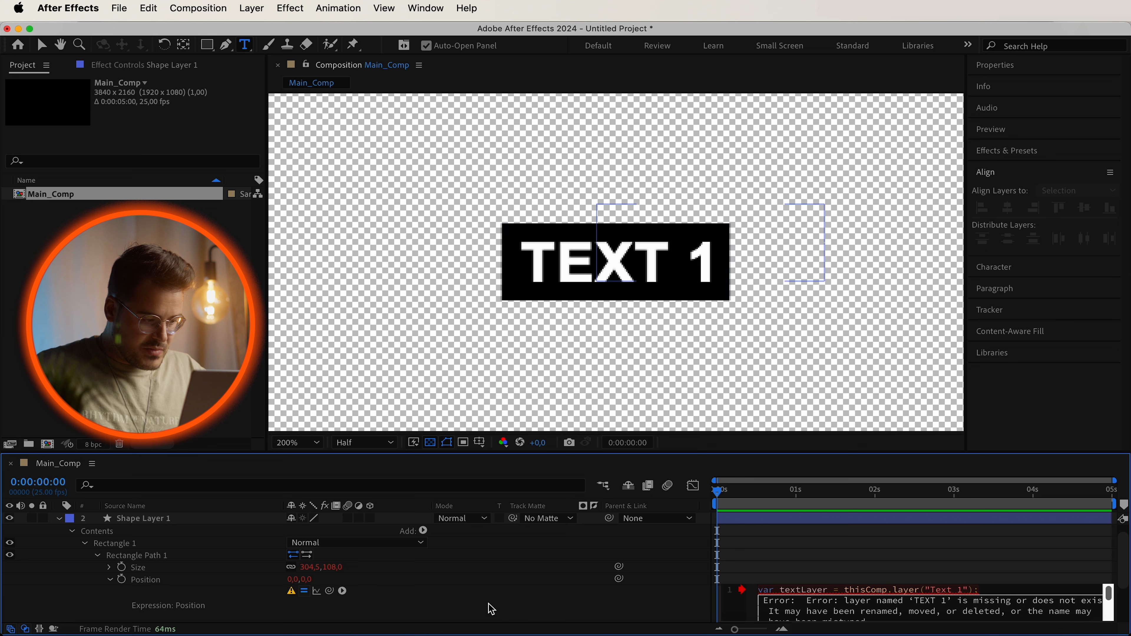
left_click(543, 581)
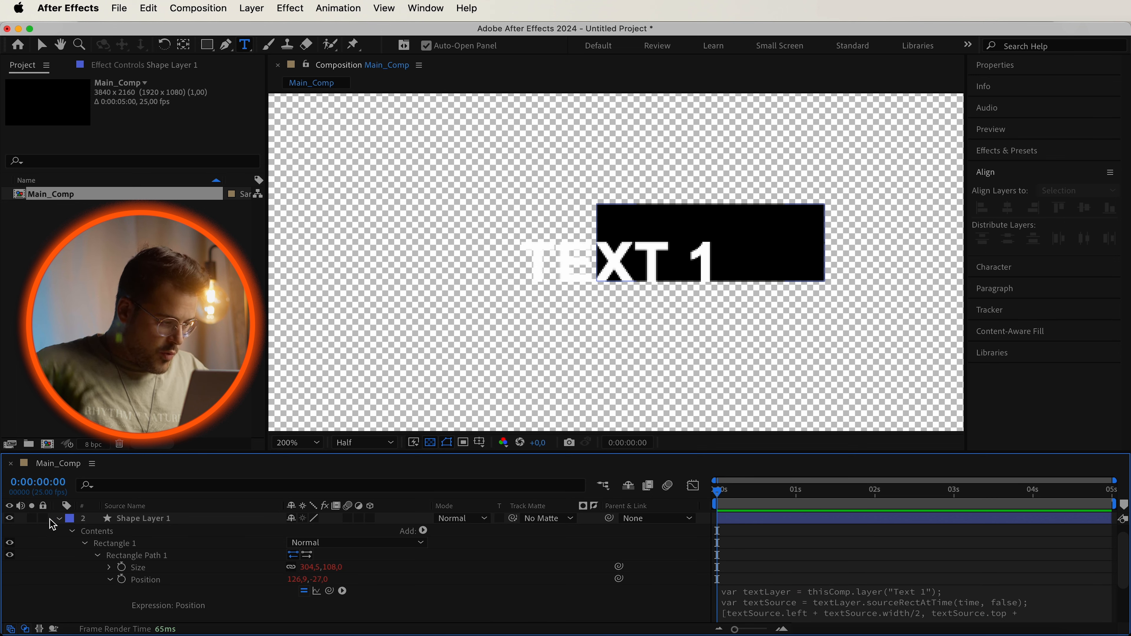
Re-center the shape layer both ways and the text layer horizontally in the composition.
left_click(59, 519)
left_click(126, 530)
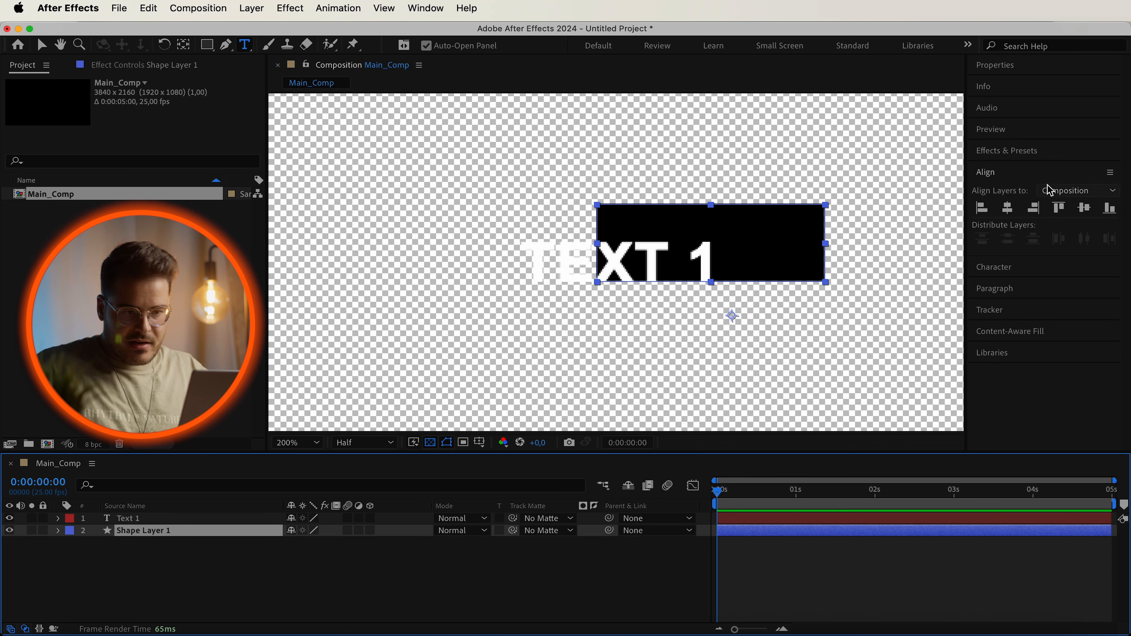
left_click(1012, 208)
left_click(1085, 208)
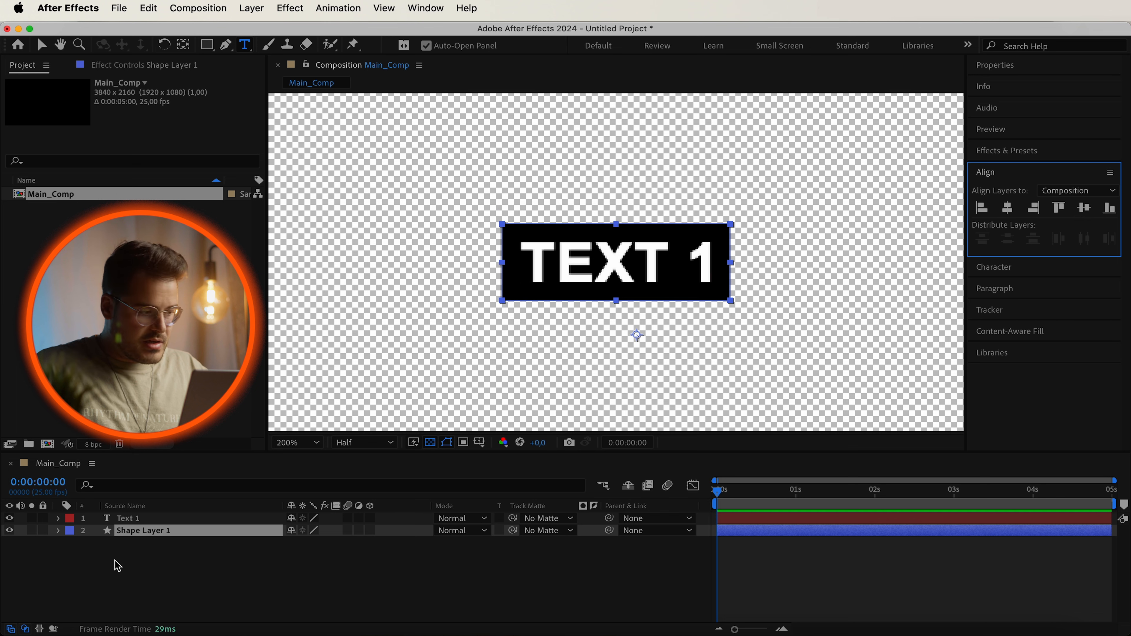
left_click(156, 519)
left_click(1007, 208)
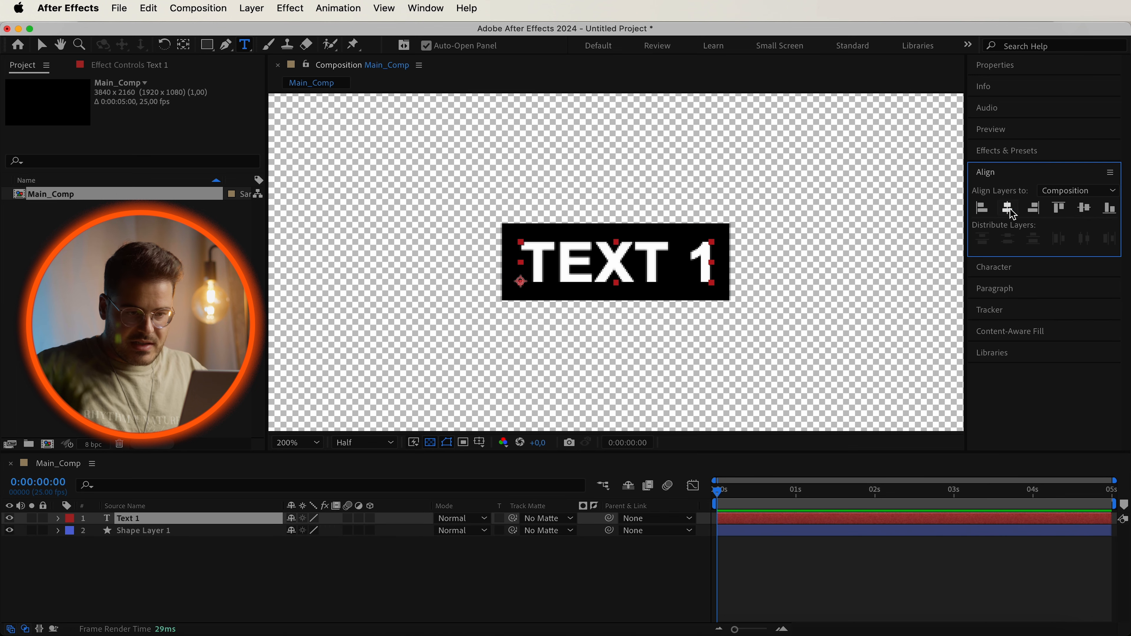
Type test characters into the text layer and undo the typing.
left_click(369, 604)
left_click(628, 254)
type("hgasdhkgsakdsjfdslkjh")
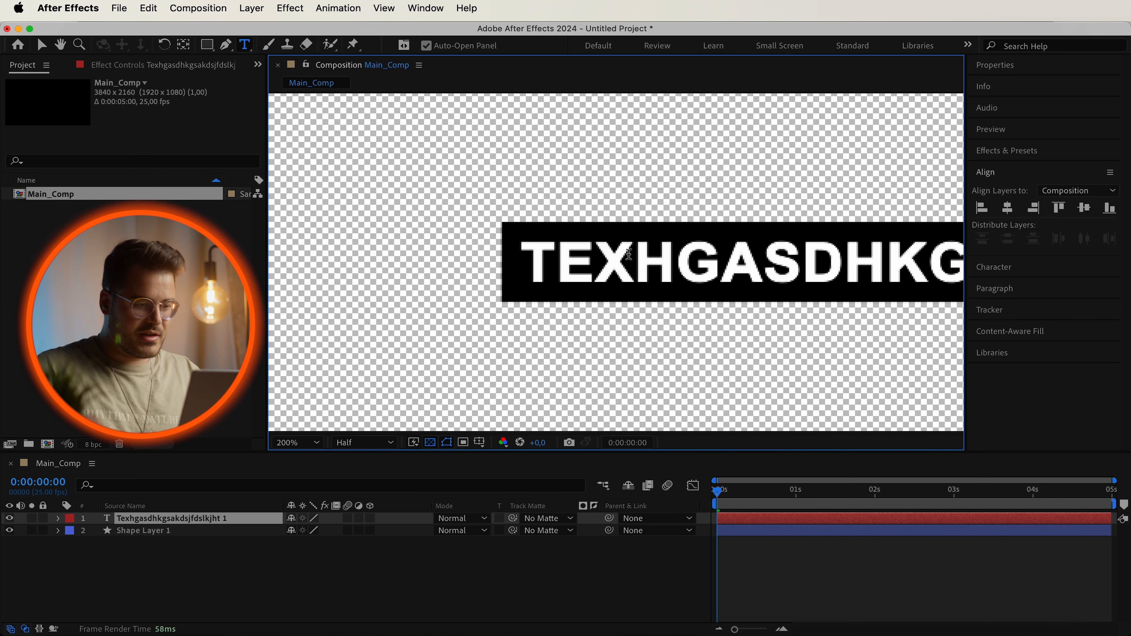
scroll(616, 247, "down", 3)
scroll(616, 247, "down", 2)
scroll(668, 250, "up", 4)
scroll(704, 253, "down", 2)
key("super+z")
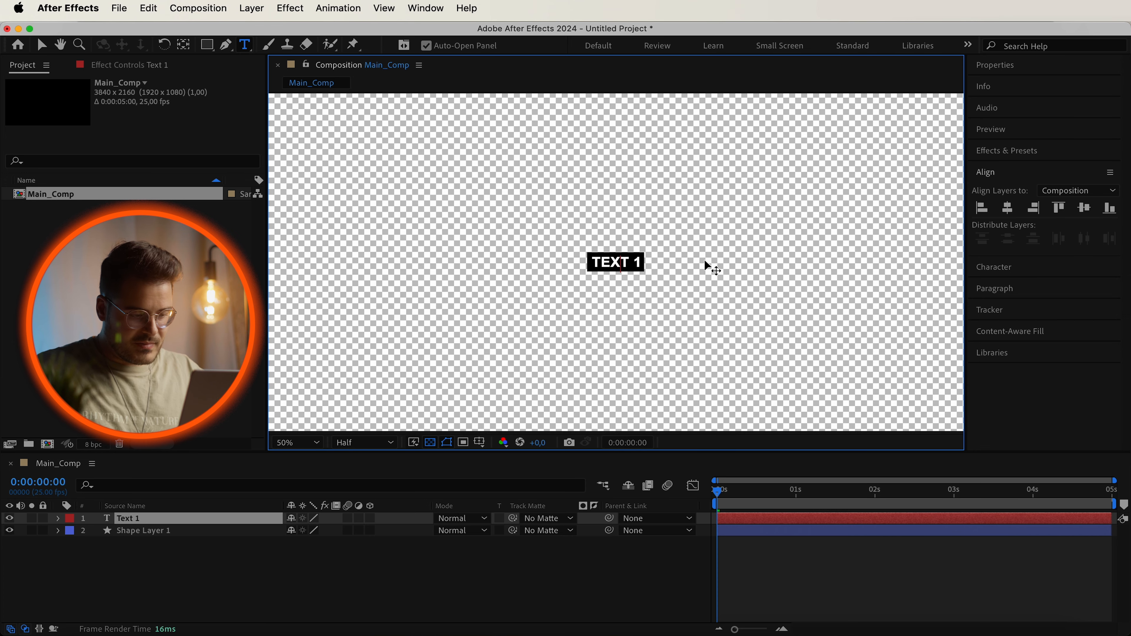
Move the text layer's anchor point slightly downward with the Pan Behind tool.
scroll(705, 261, "up", 2)
left_click(139, 518)
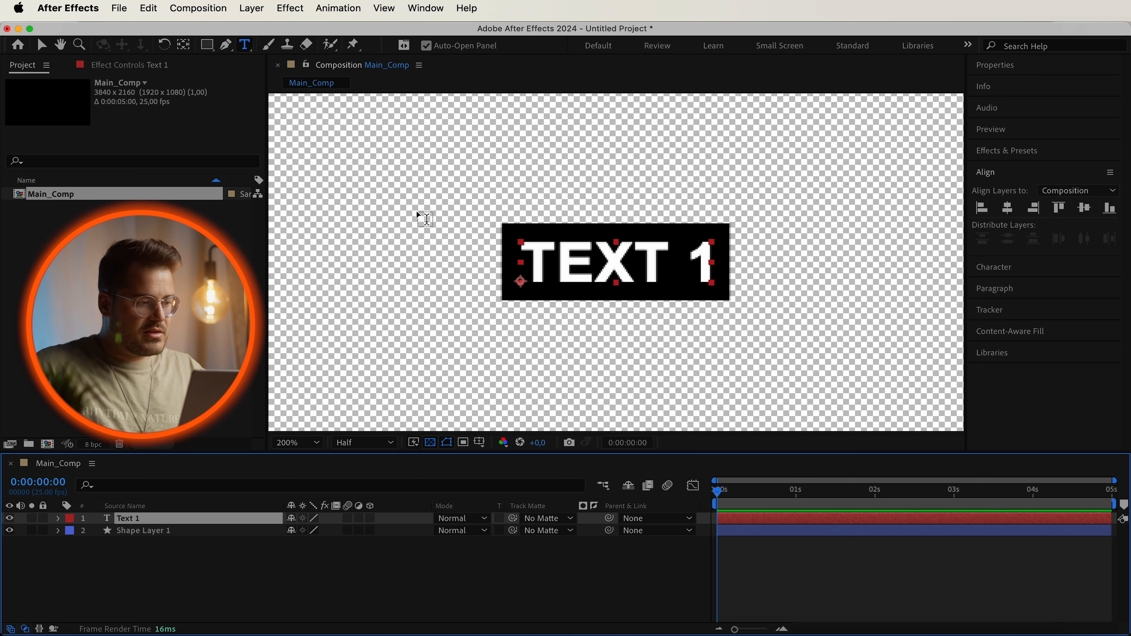
left_click(191, 45)
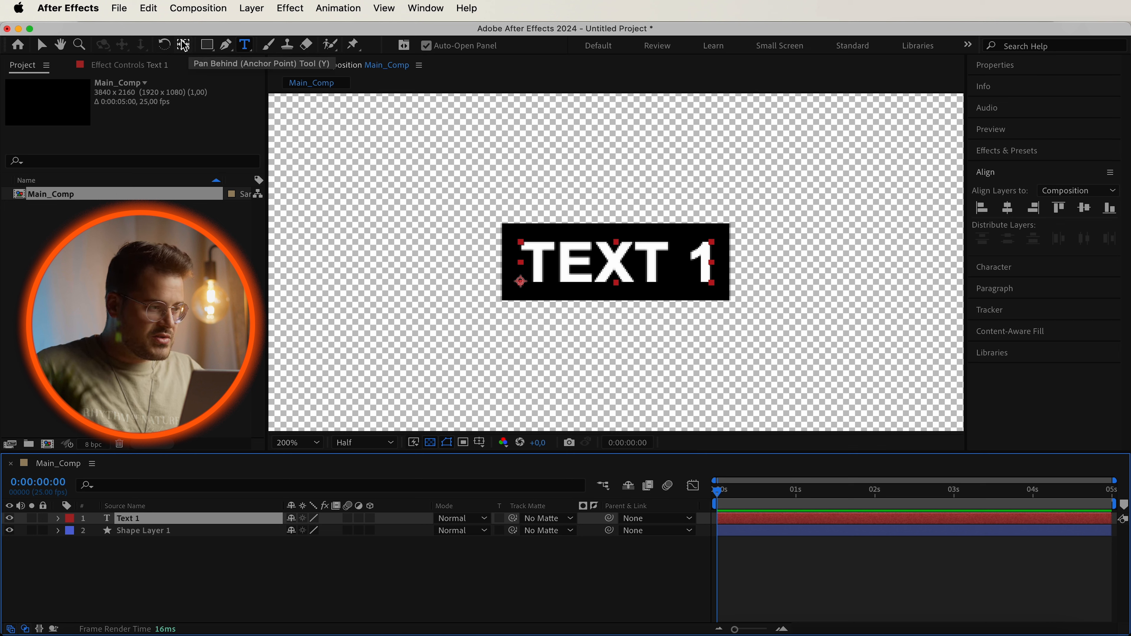
mouse_move(521, 281)
left_mouse_down()
mouse_move(614, 260)
mouse_move(574, 282)
mouse_move(521, 287)
left_mouse_up()
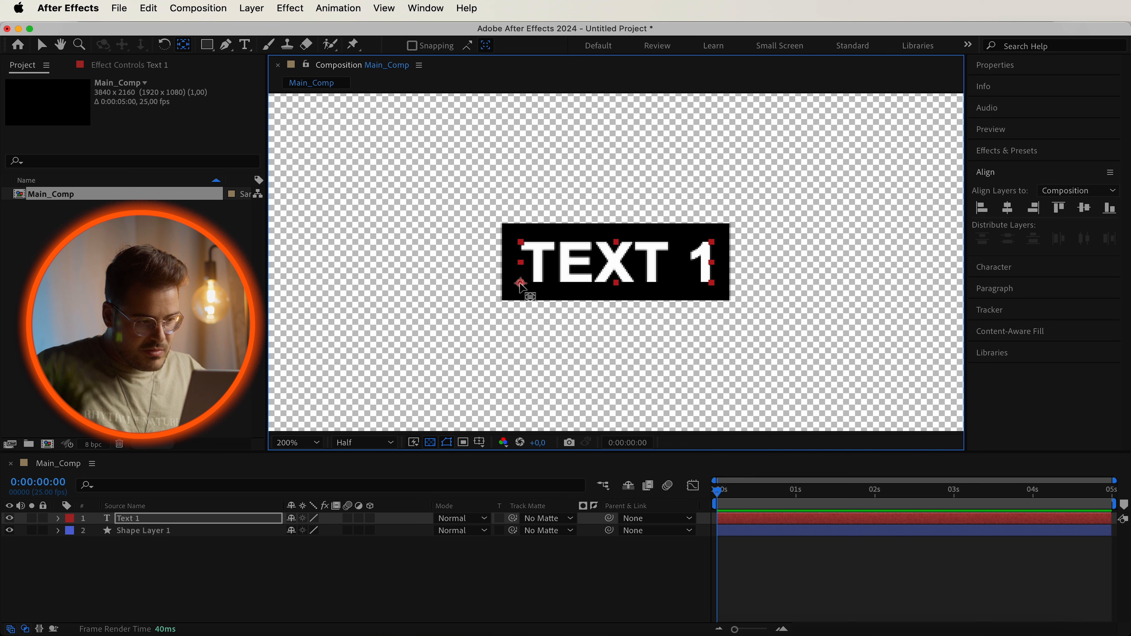
Move the shape layer's anchor point to the rectangle's lower-left corner.
left_click(138, 533)
left_click_drag(636, 334, 502, 303)
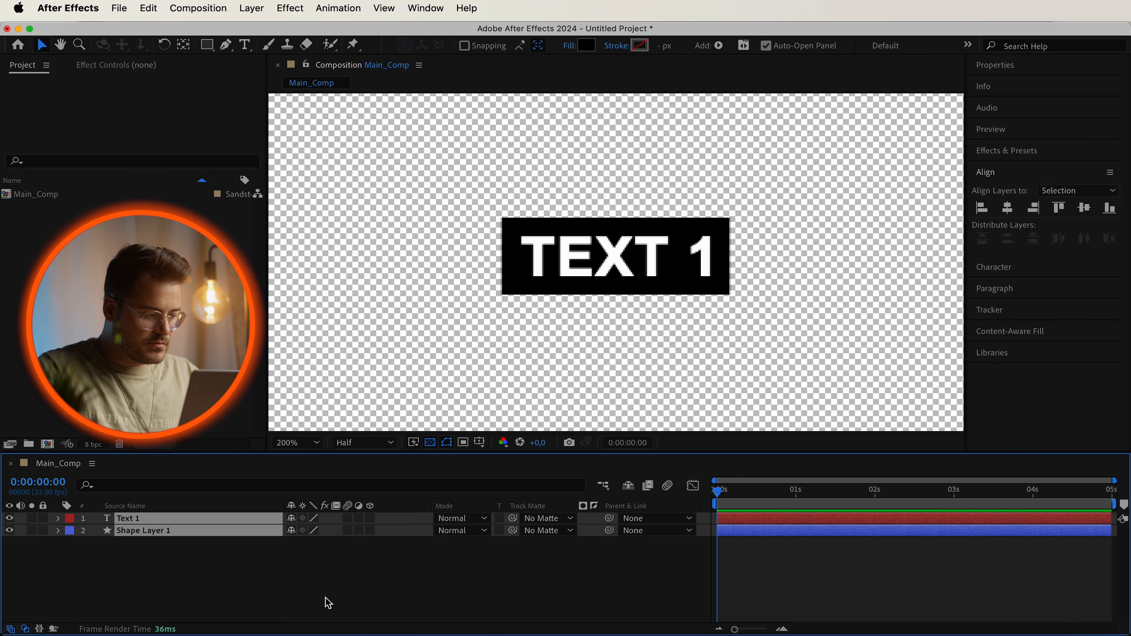
left_click(325, 597)
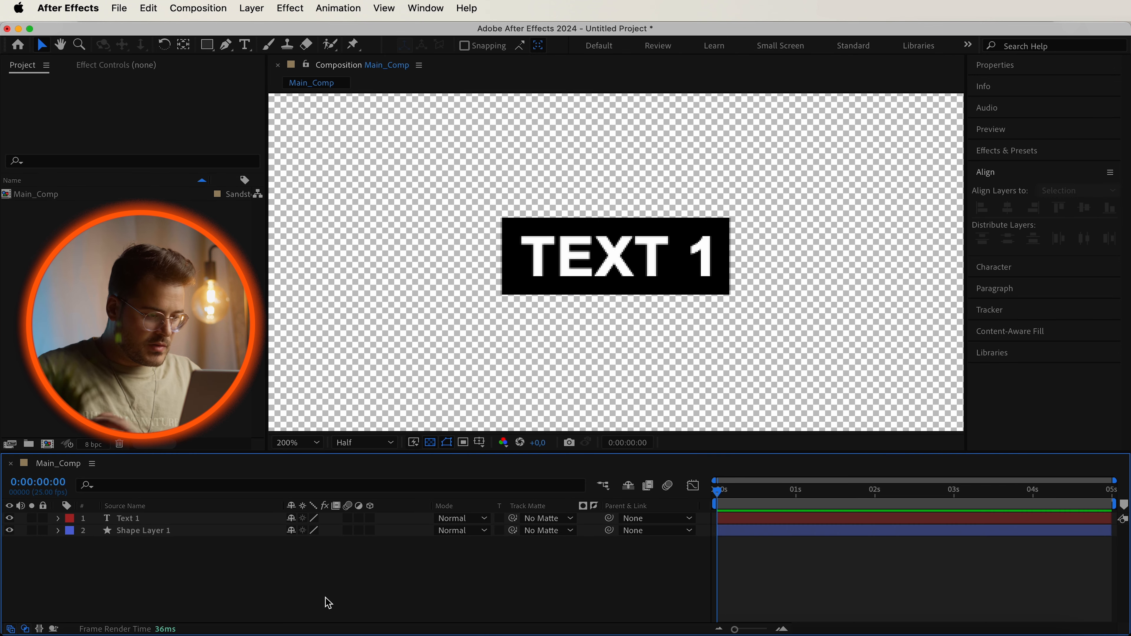
Select both the text layer and the shape layer.
scroll(543, 278, "down", 5)
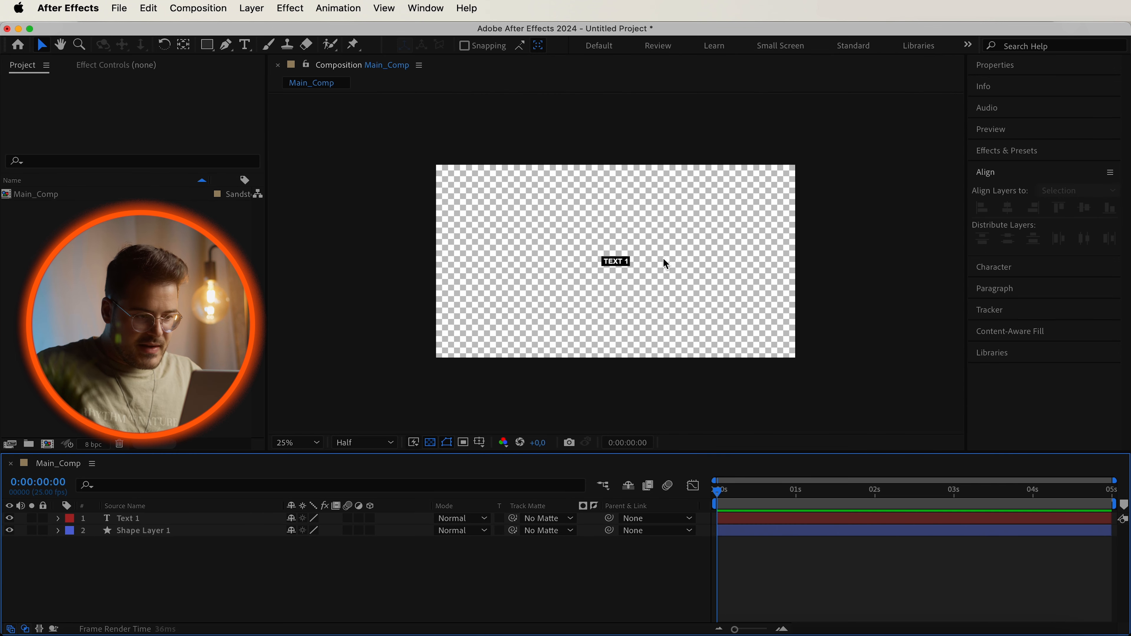
scroll(666, 264, "up", 6)
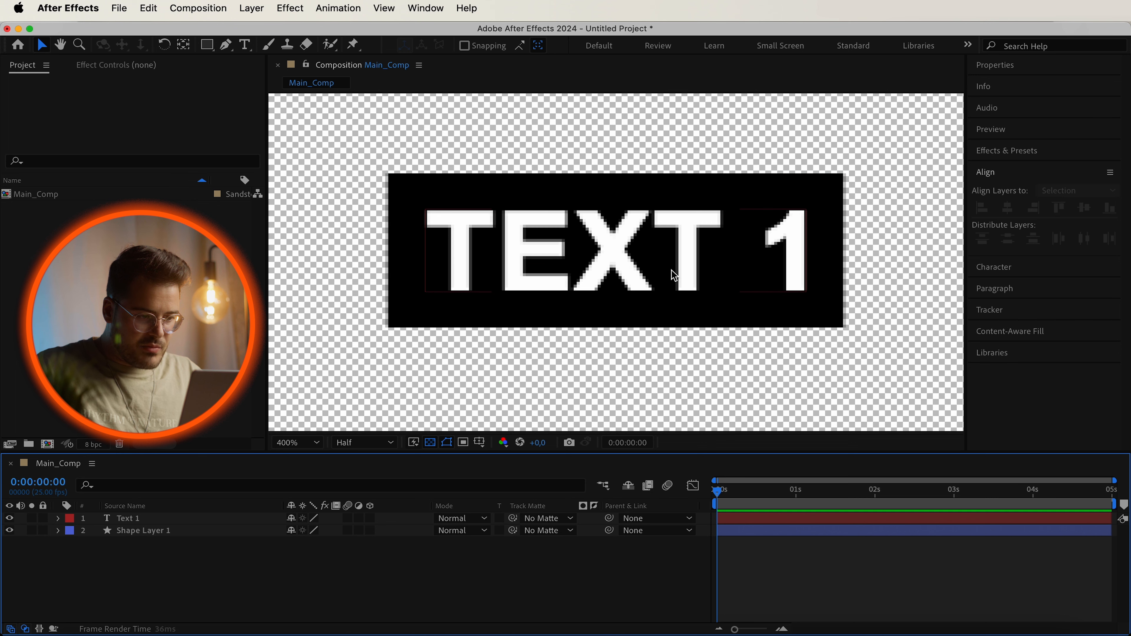
scroll(673, 263, "down", 4)
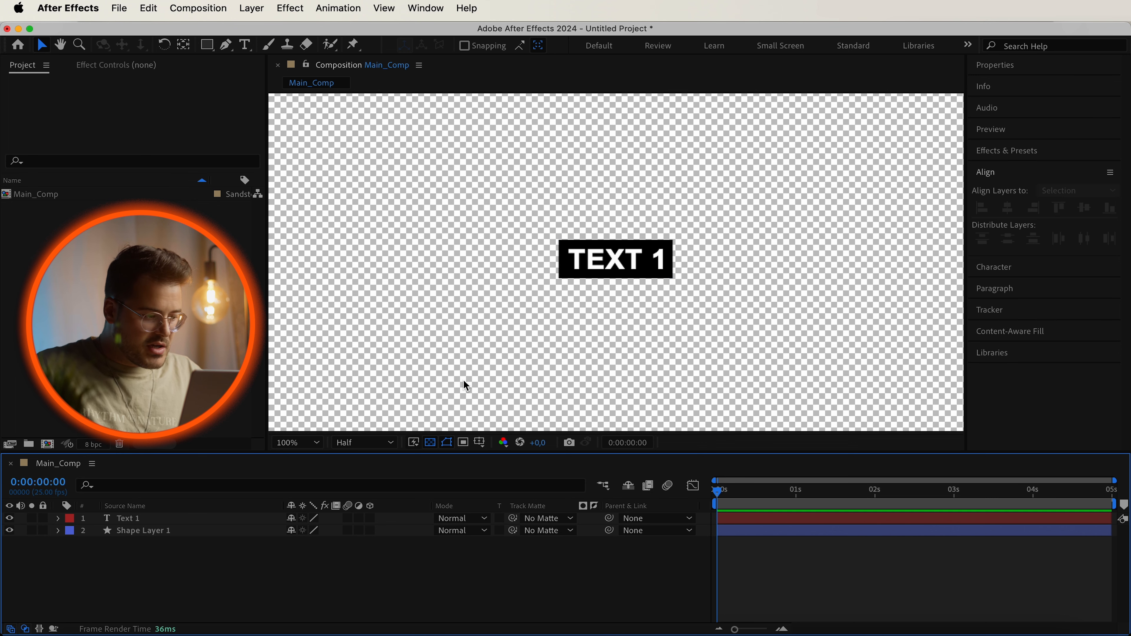
left_click_drag(195, 569, 162, 520)
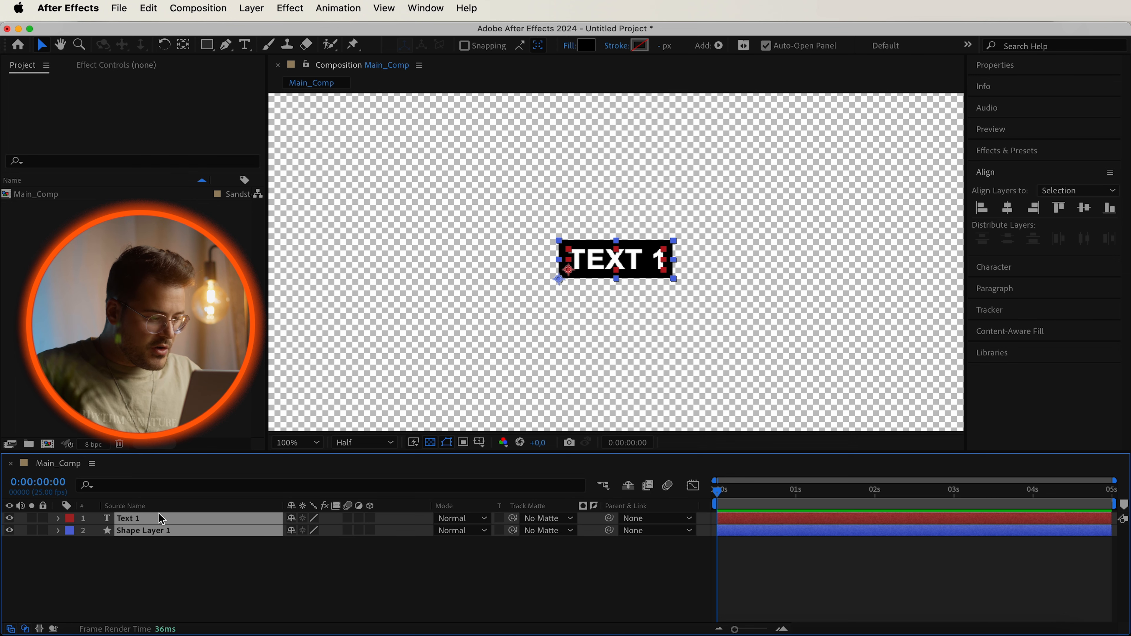
Pre-compose the selected text and shape layers into a new composition named Text 1.
right_click(164, 530)
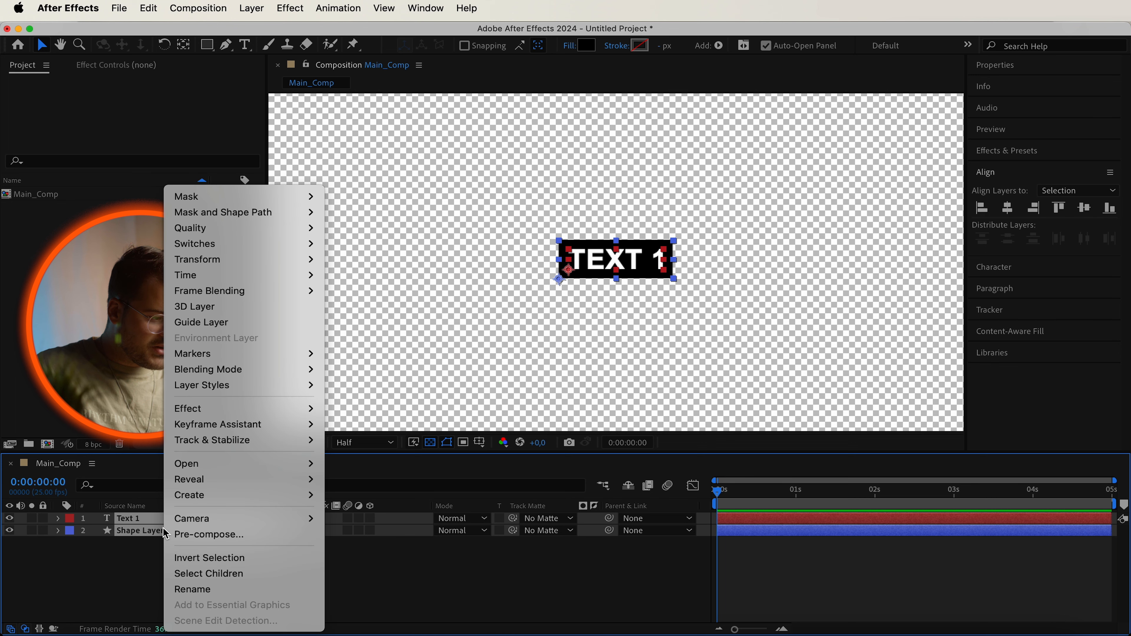
left_click(201, 535)
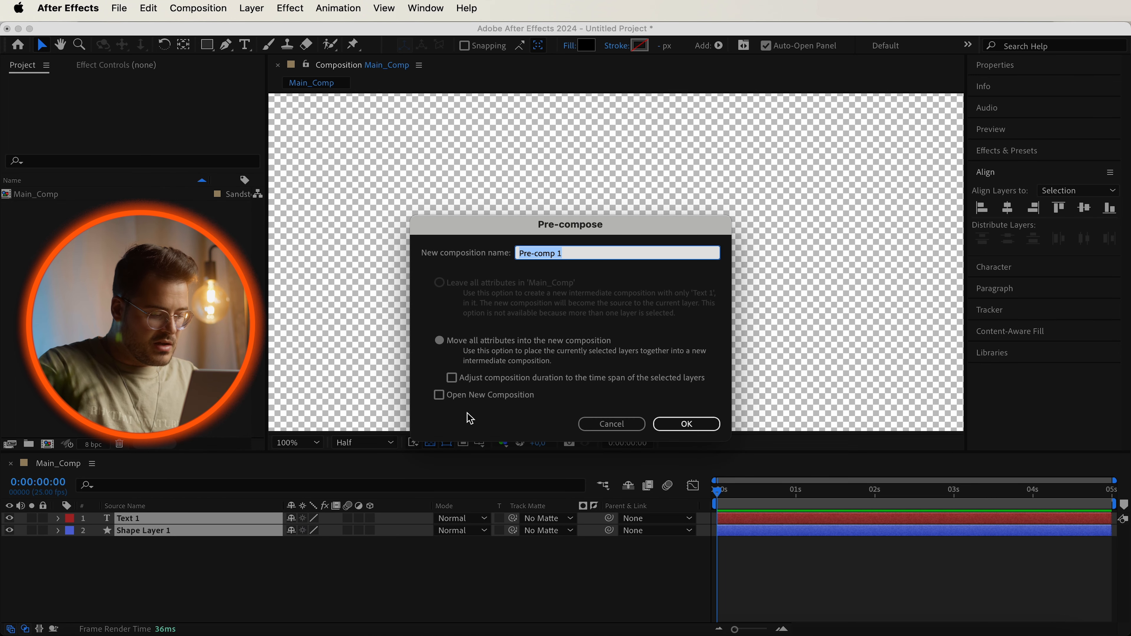
type("Text")
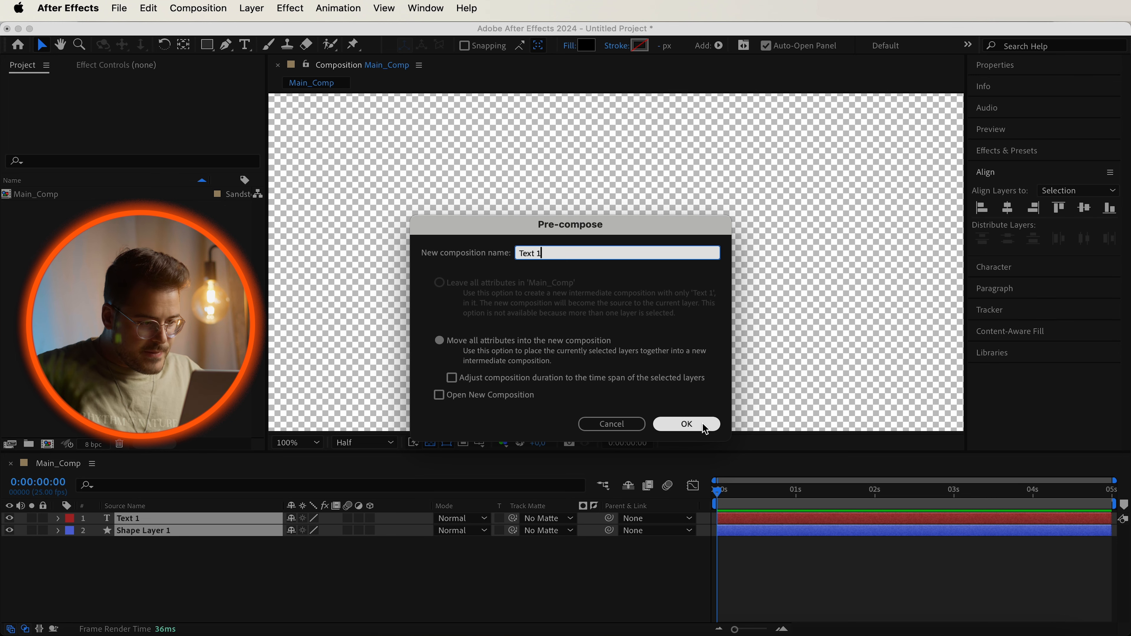
left_click(686, 423)
Move the Text 1 pre-comp layer toward the lower-left area of the main composition.
left_click(127, 563)
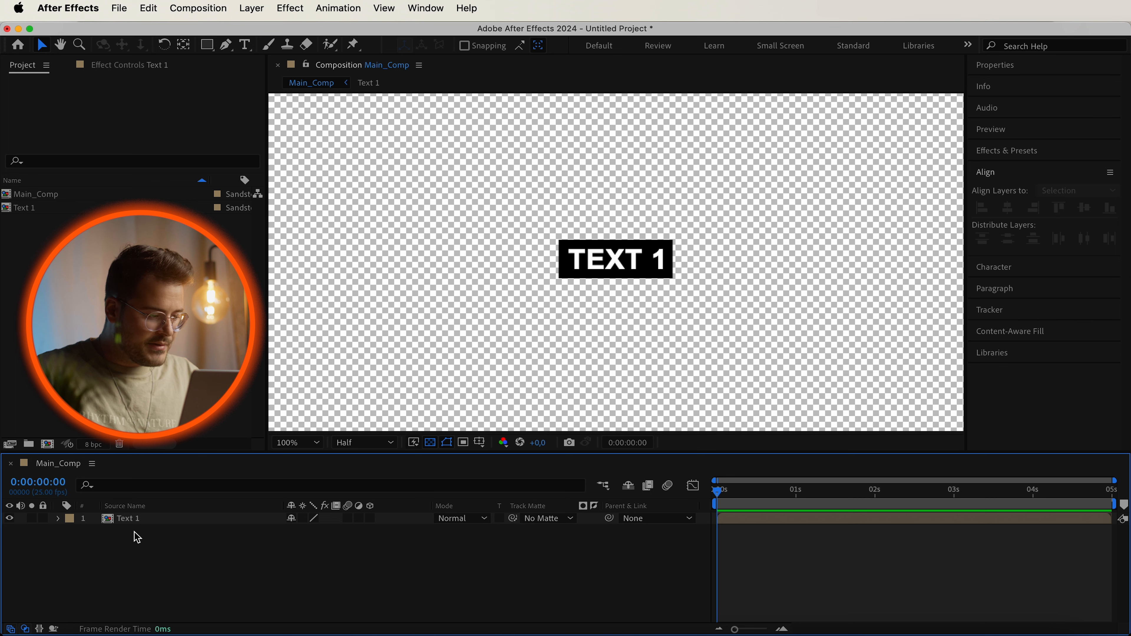
left_click(134, 519)
key("comma")
key("comma")
key("comma")
key("comma")
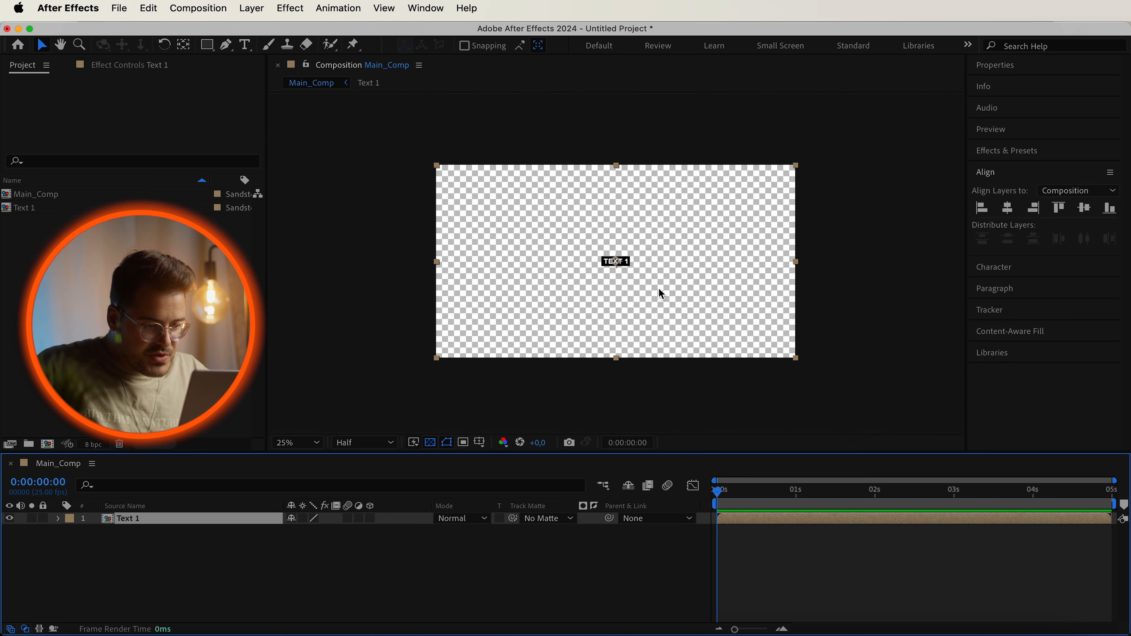
left_click_drag(651, 273, 540, 336)
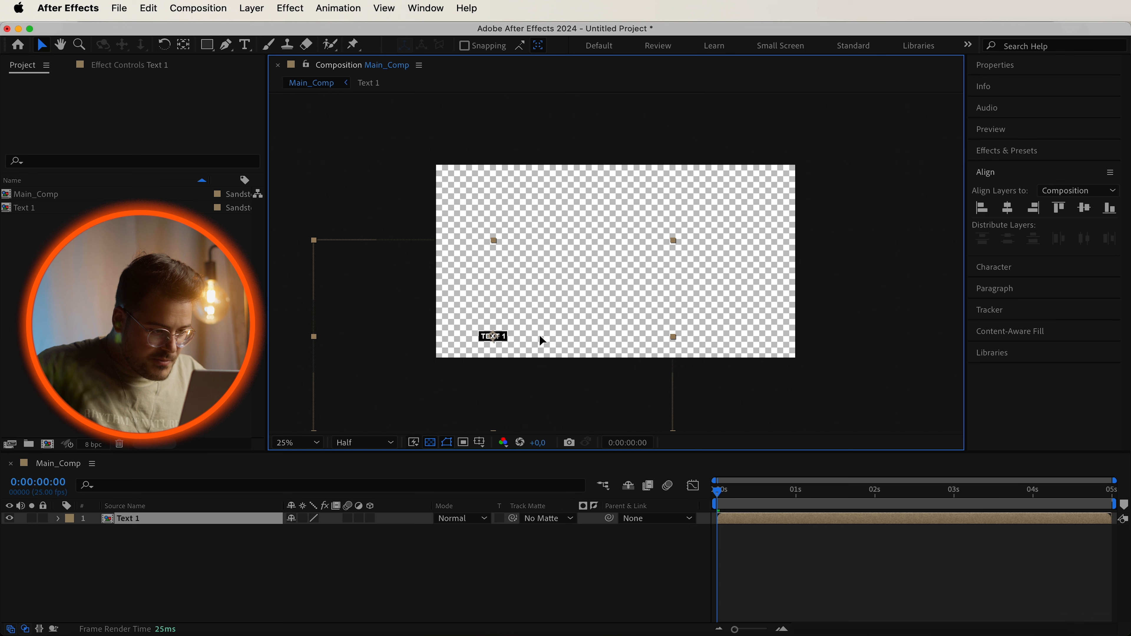
left_click(871, 363)
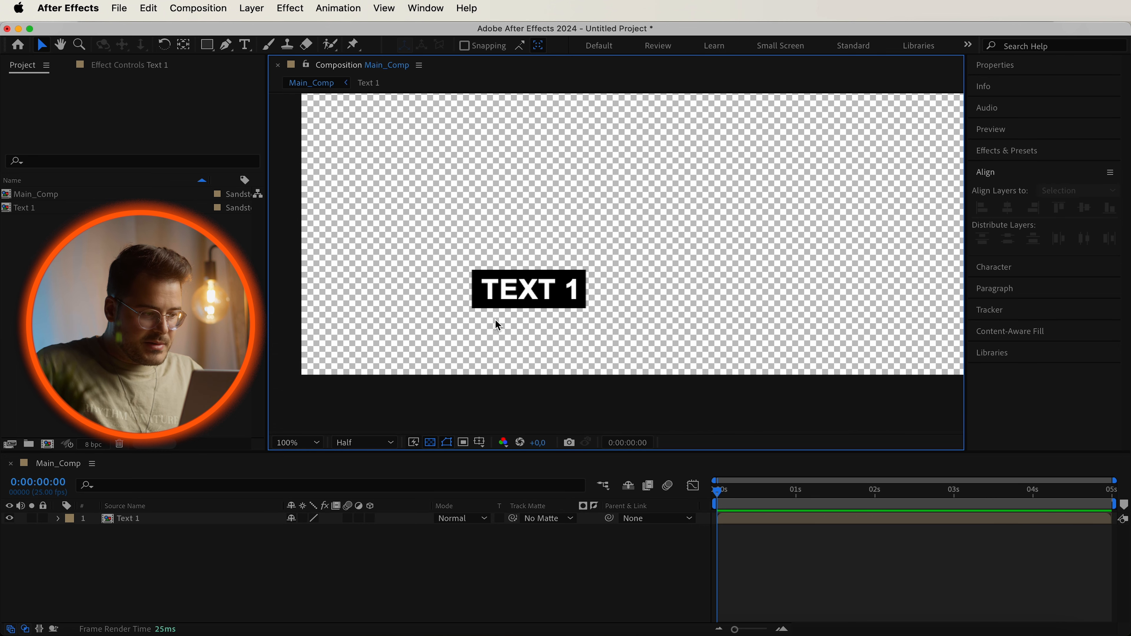
left_click(267, 596)
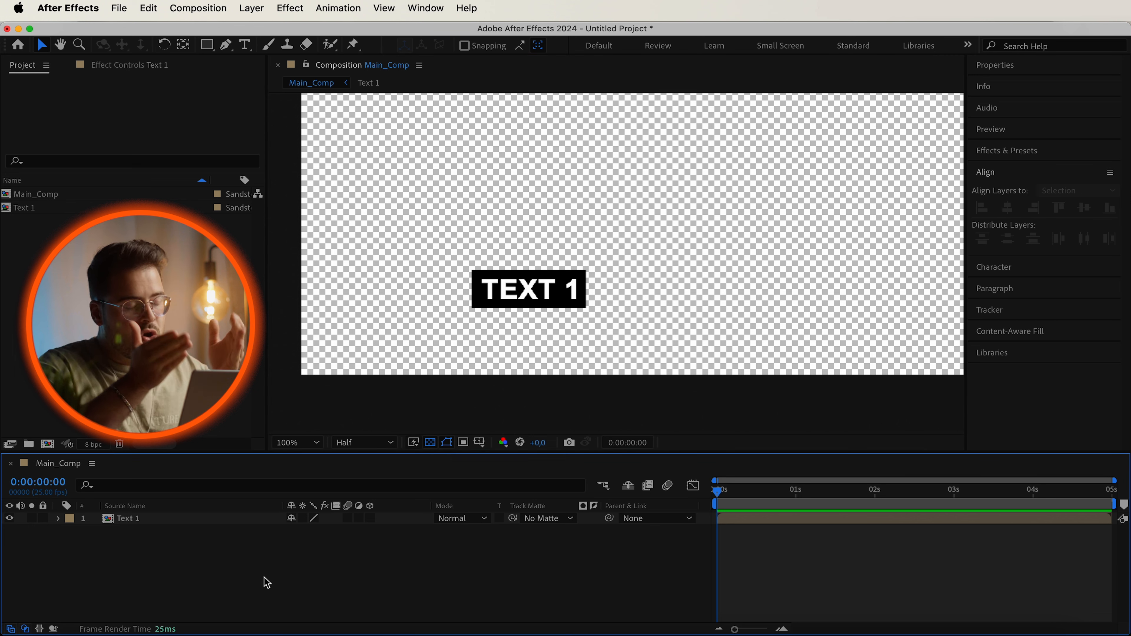
Pre-compose the second label's text and shape layers into a composition named YOUR TEXT 2.
left_click(153, 518)
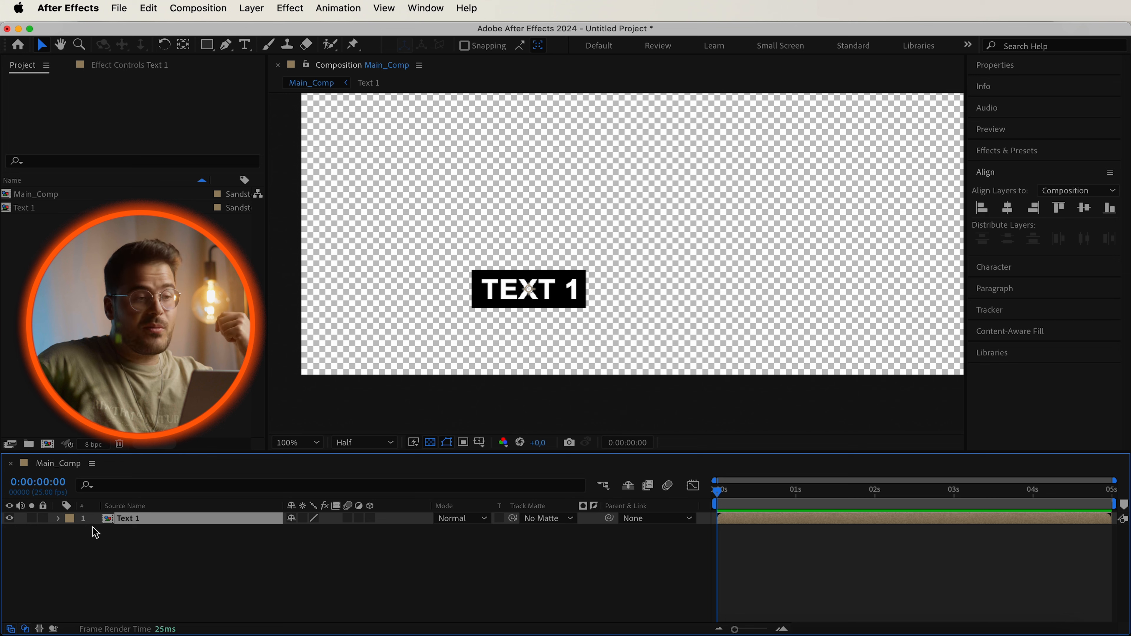
left_click(160, 556)
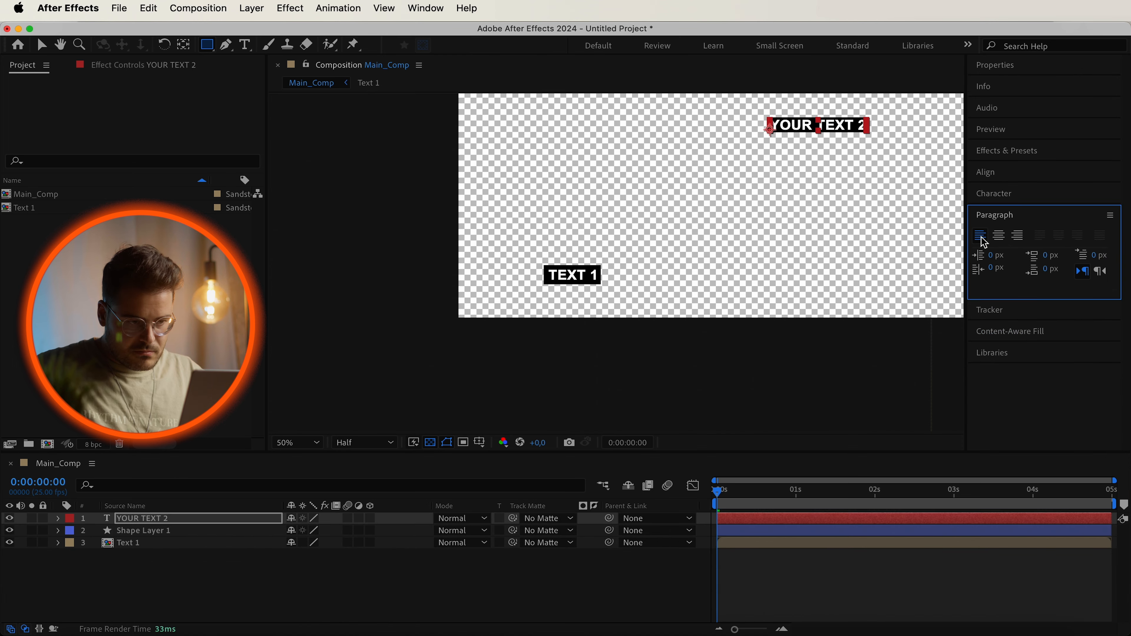
key("super+shift+c")
type("YOUR TEXT 2")
key("Return")
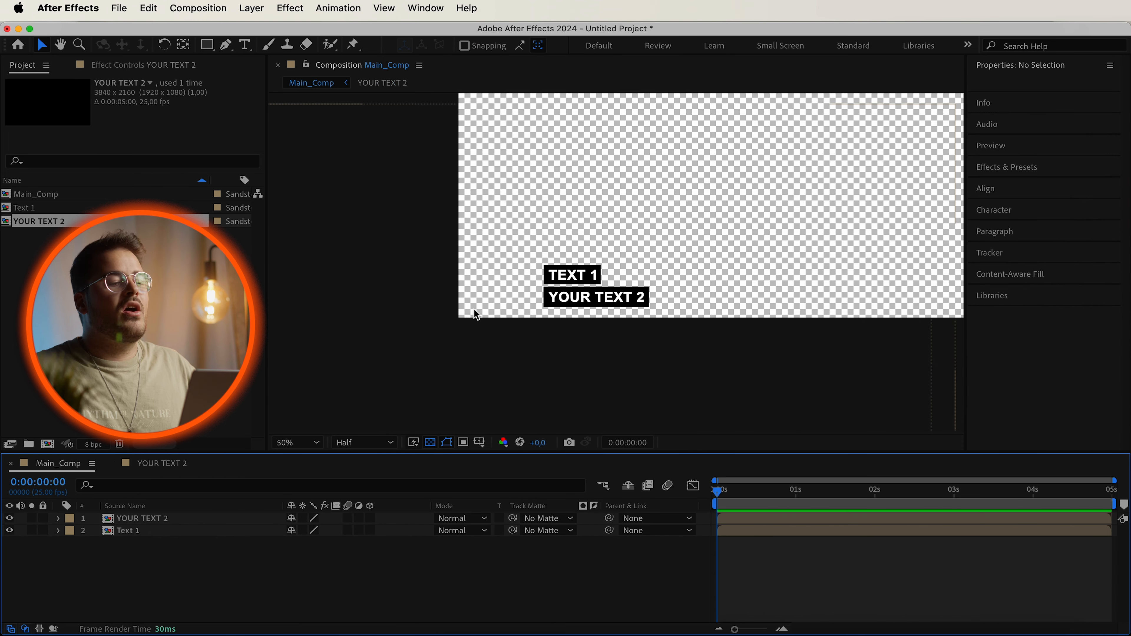
Open the YOUR TEXT 2 pre-comp and inspect its shape layer's Size expression, then return to Main_Comp.
double_click(649, 317)
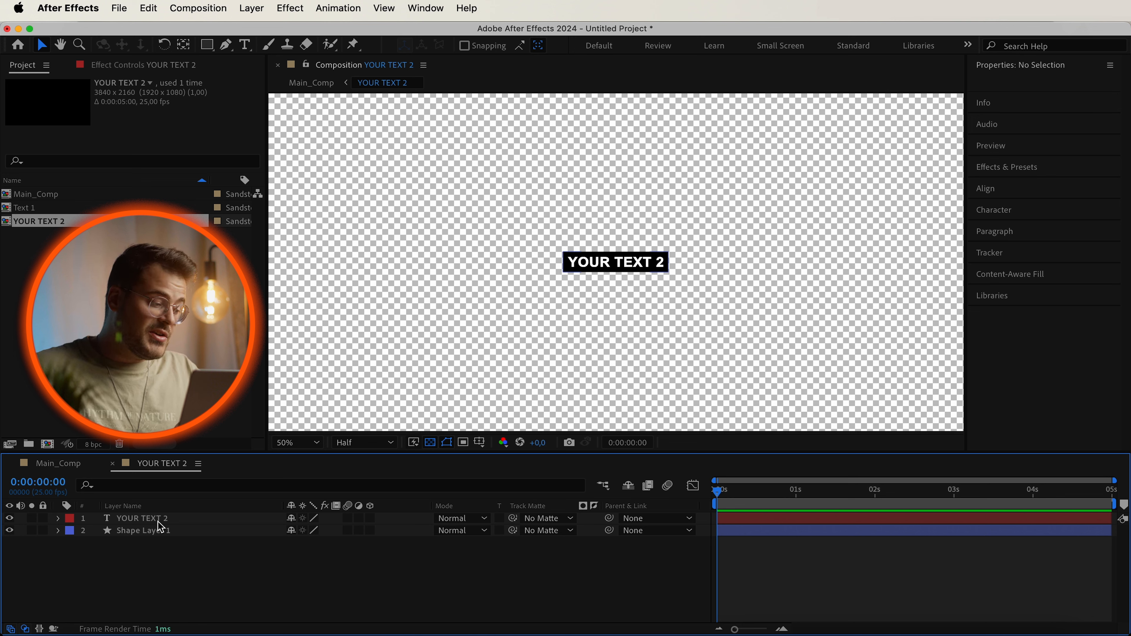
left_click(58, 519)
left_click(59, 519)
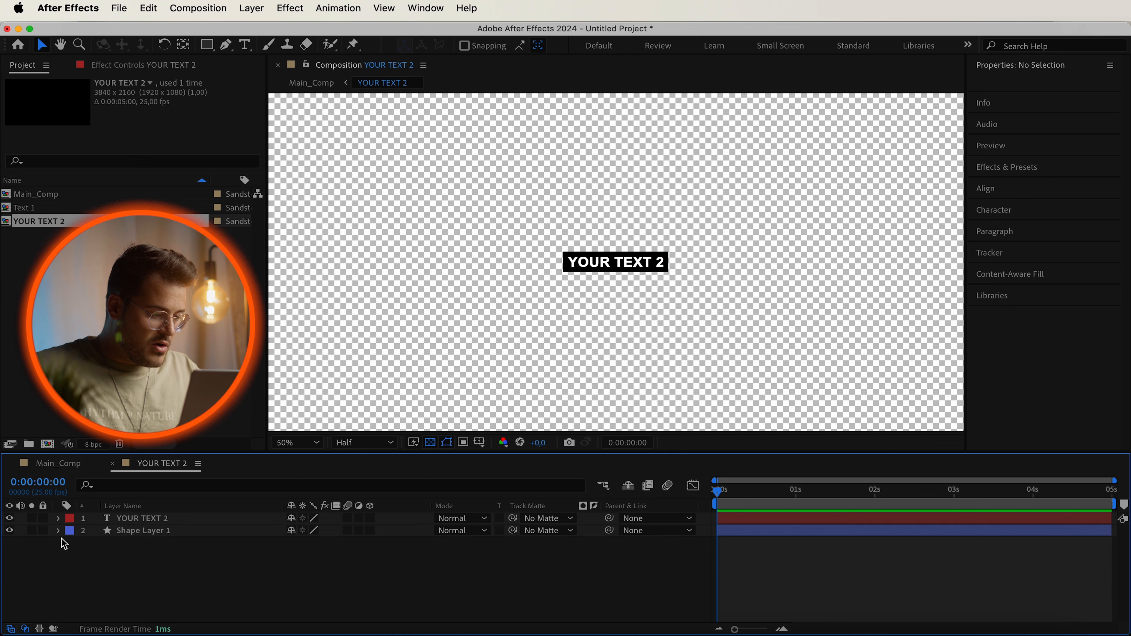
left_click(59, 532)
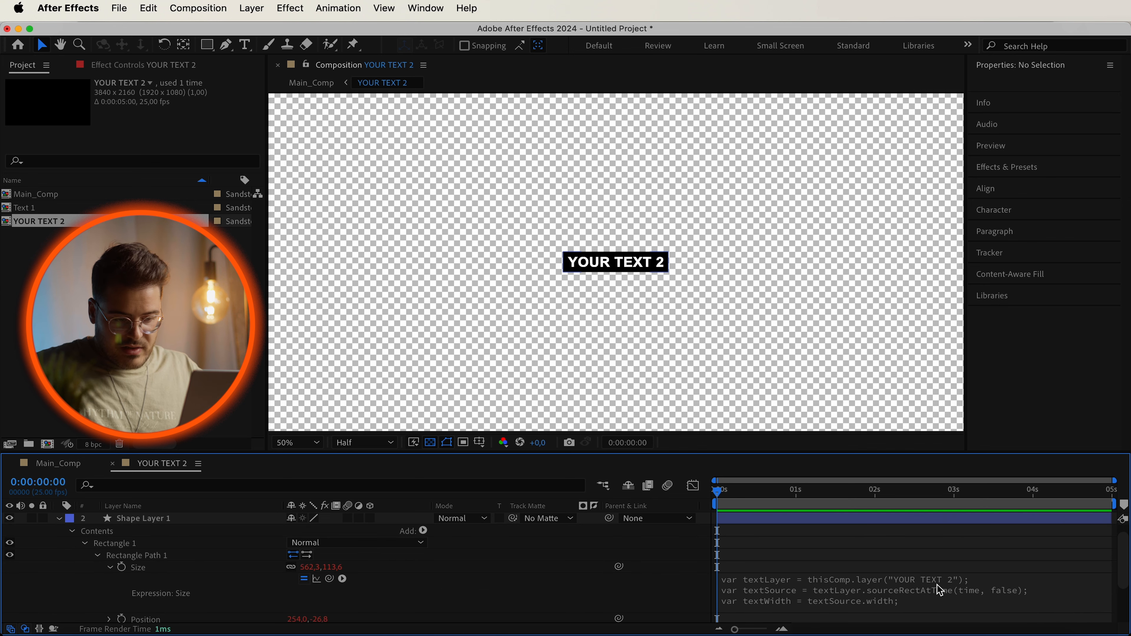
left_click(59, 519)
left_click(66, 464)
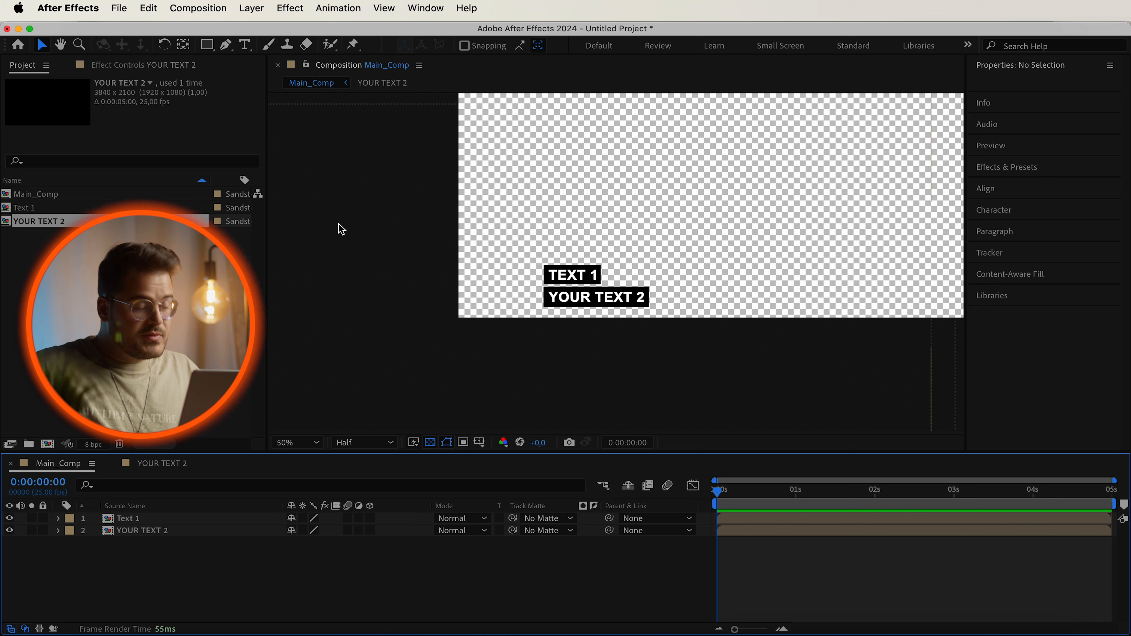
Draw a black square rectangle to the left of the two text labels with the Rectangle tool.
left_click(208, 46)
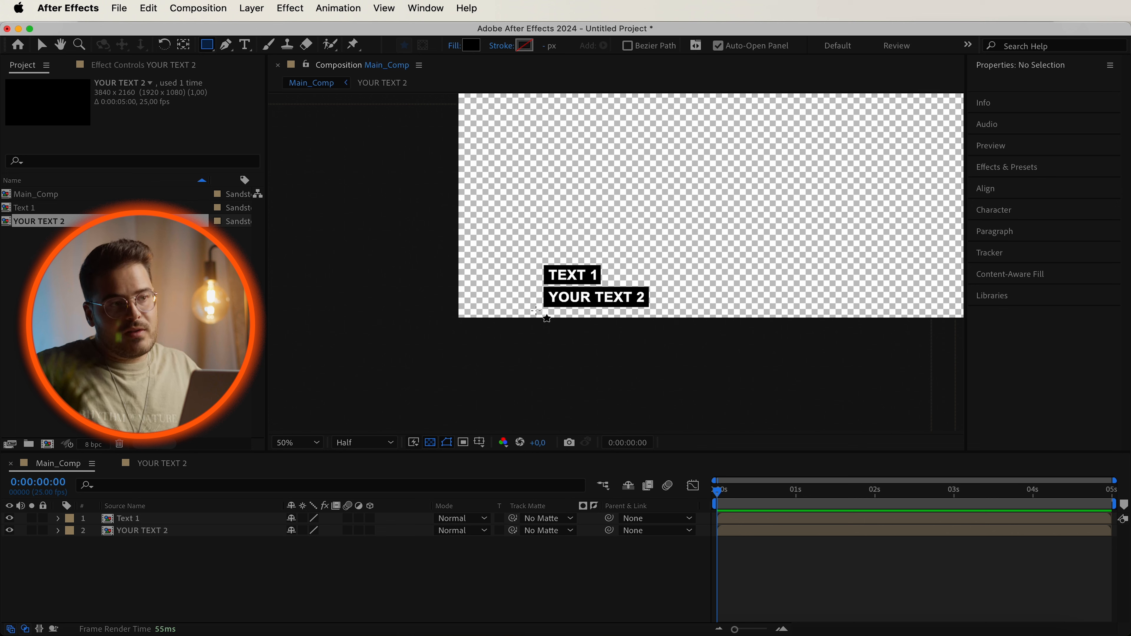
left_click_drag(540, 310, 492, 264)
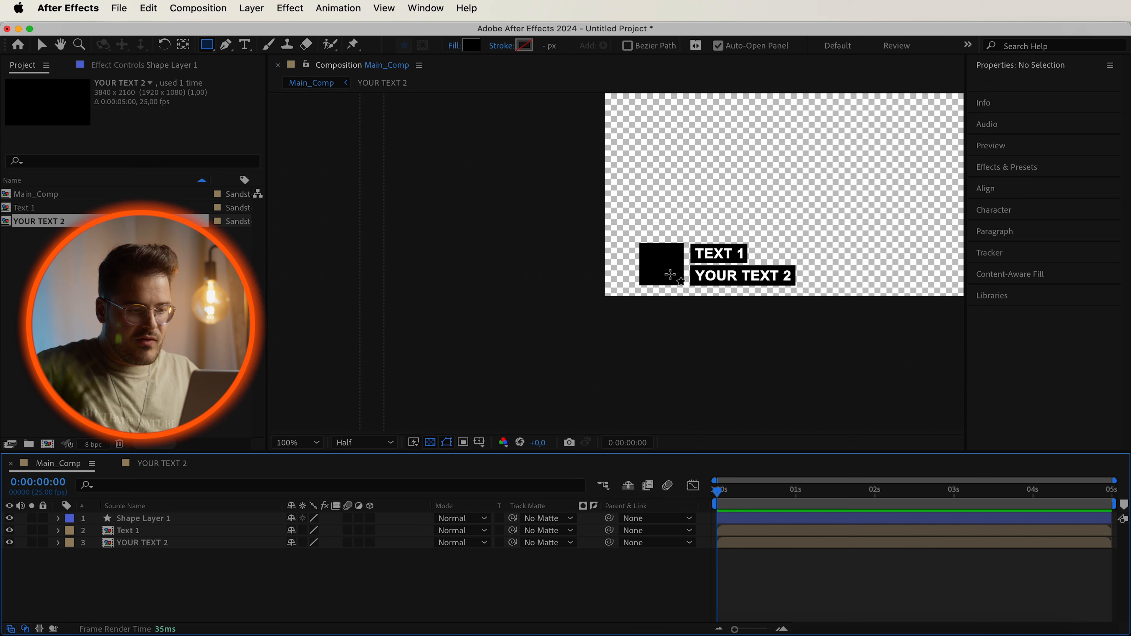
scroll(669, 272, "up", 2)
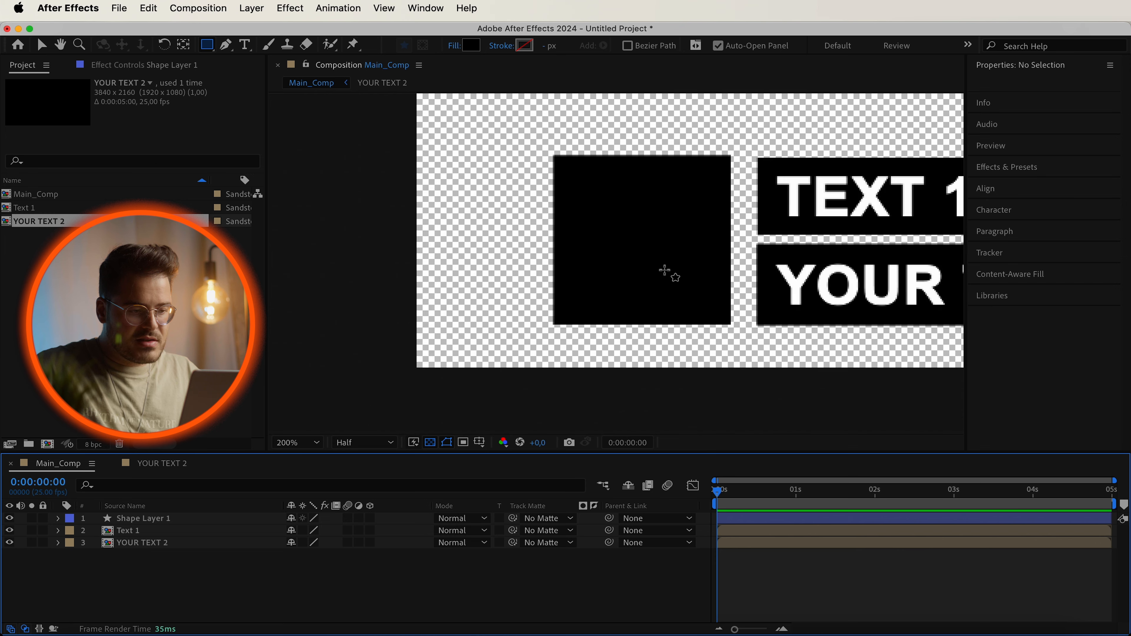
scroll(667, 271, "down", 1)
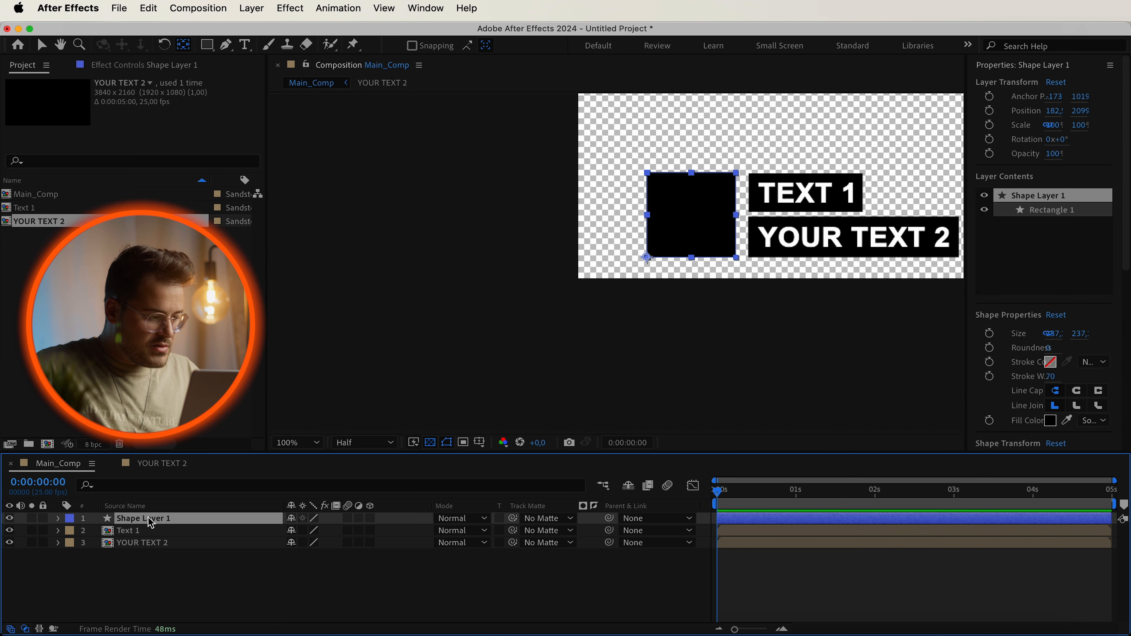
Pre-compose the square's shape layer into a composition named Logo Box.
right_click(147, 518)
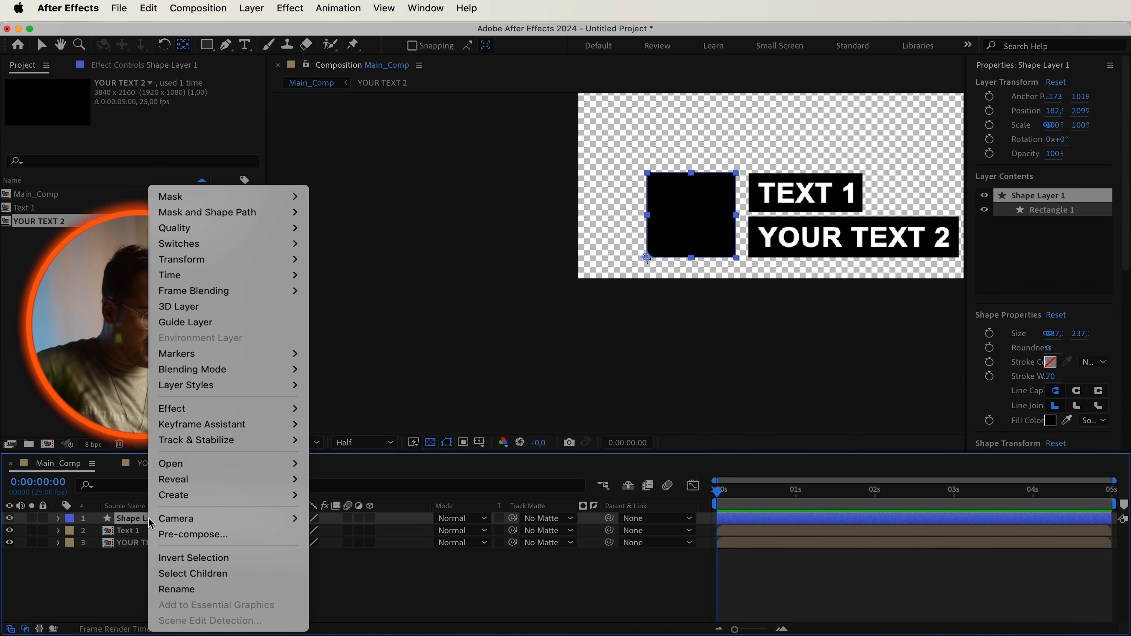
left_click(179, 534)
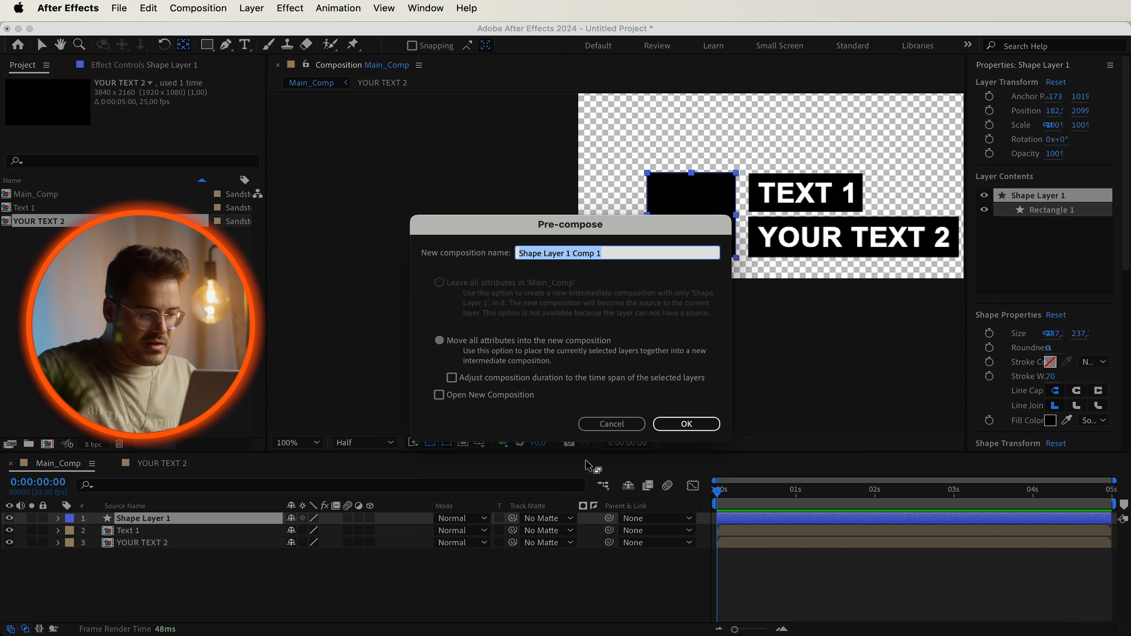
type("Logo Box")
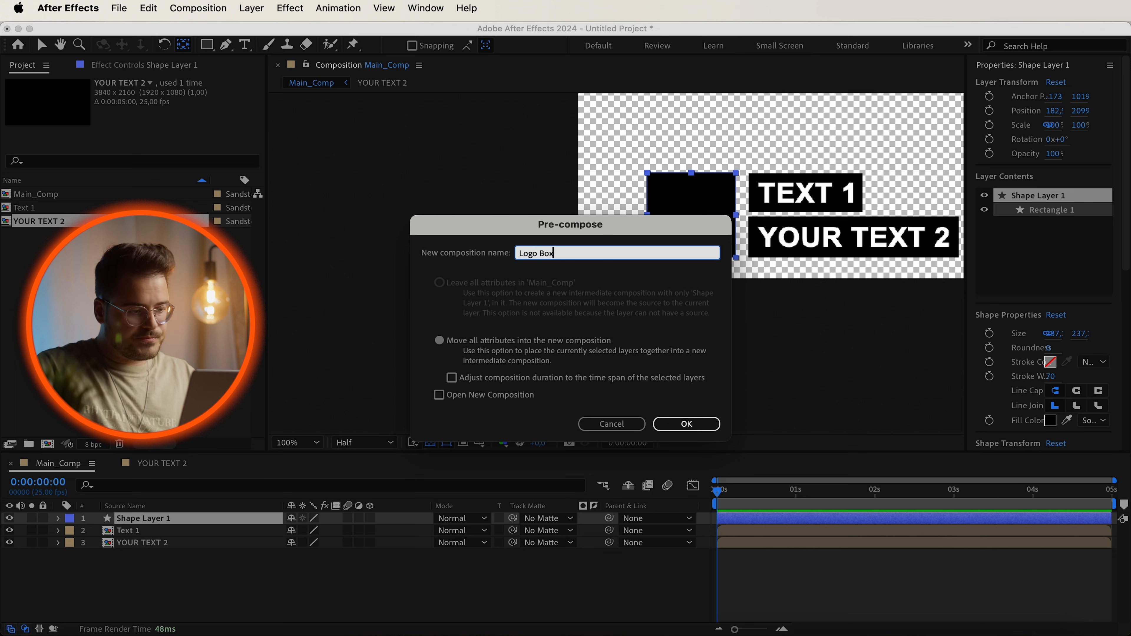
key("Return")
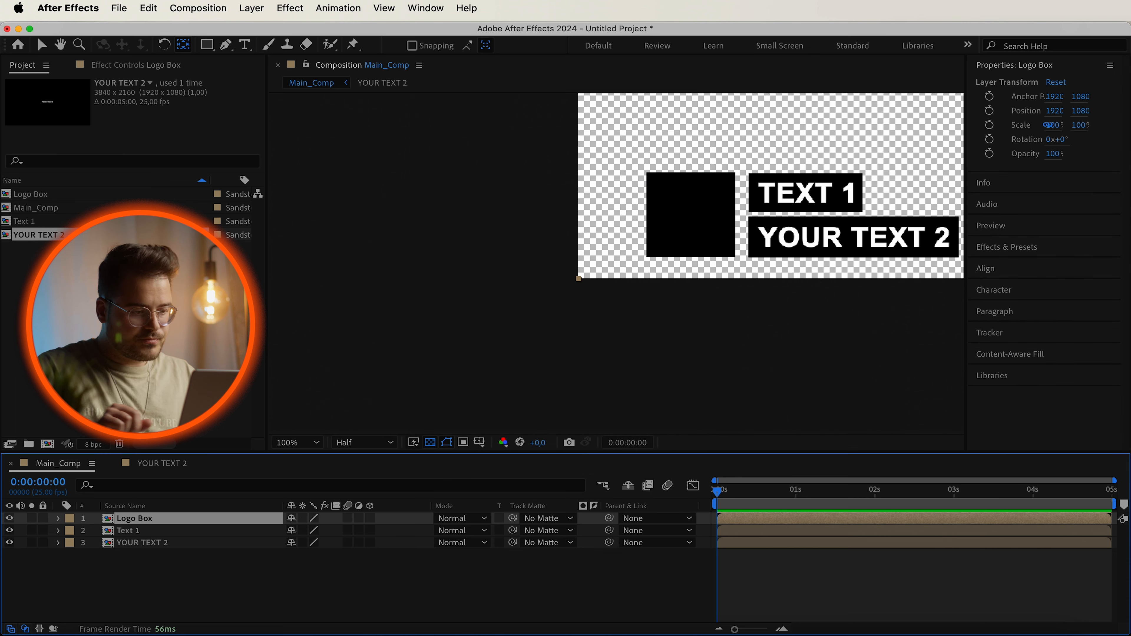
Inside the Logo Box composition, add a text layer reading PLACE YOUR LOGO HERE over the square.
left_click(259, 584)
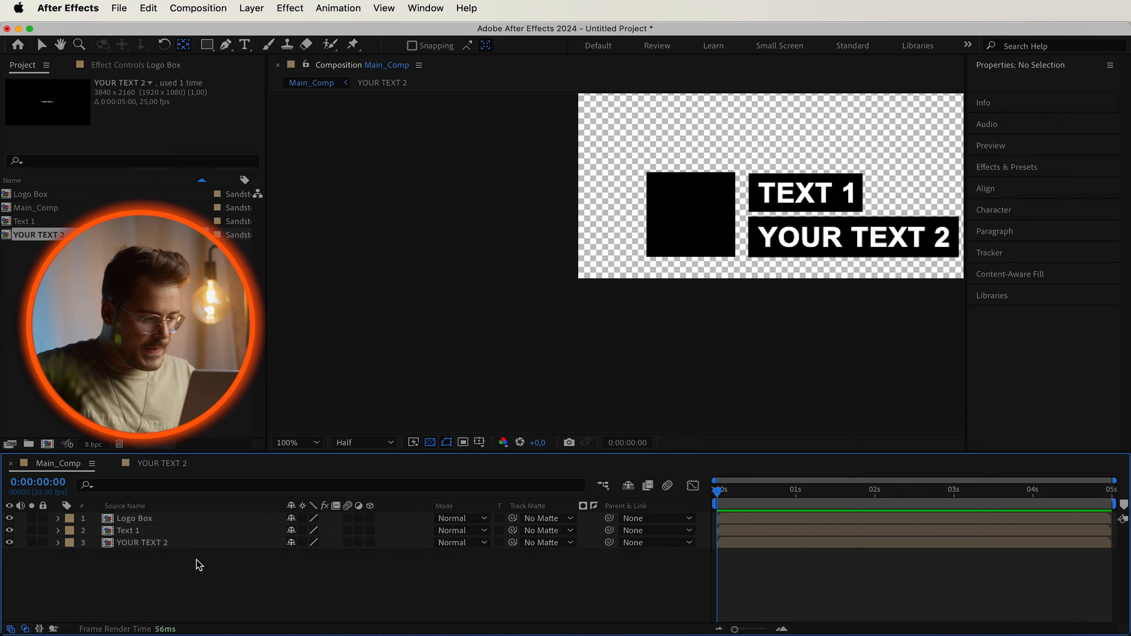
double_click(129, 520)
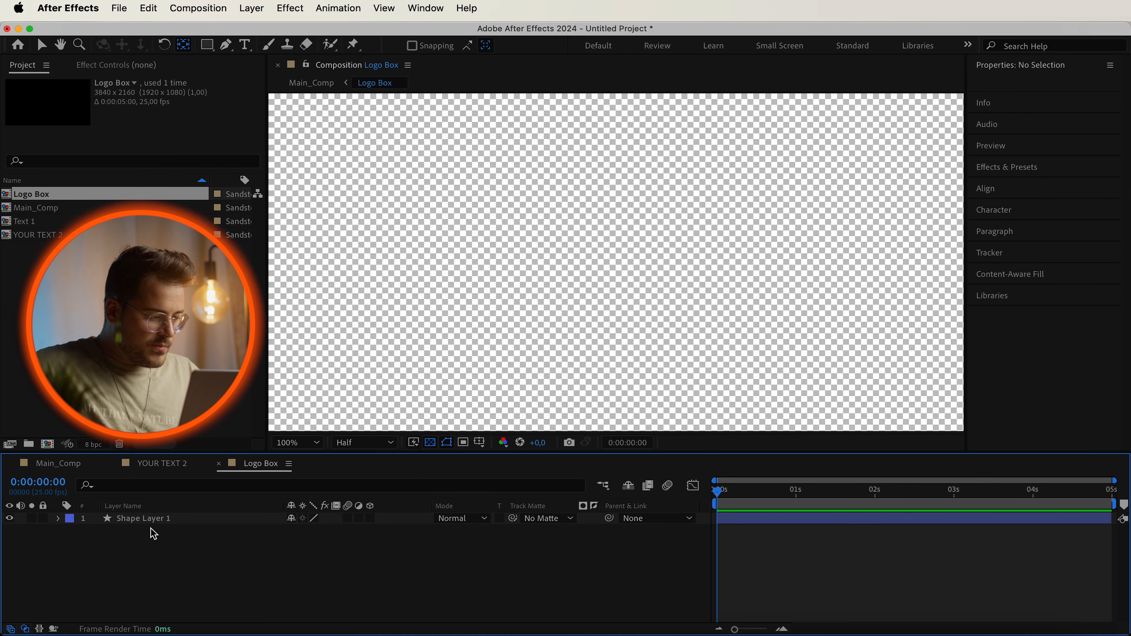
left_click(166, 519)
scroll(584, 279, "down", 3)
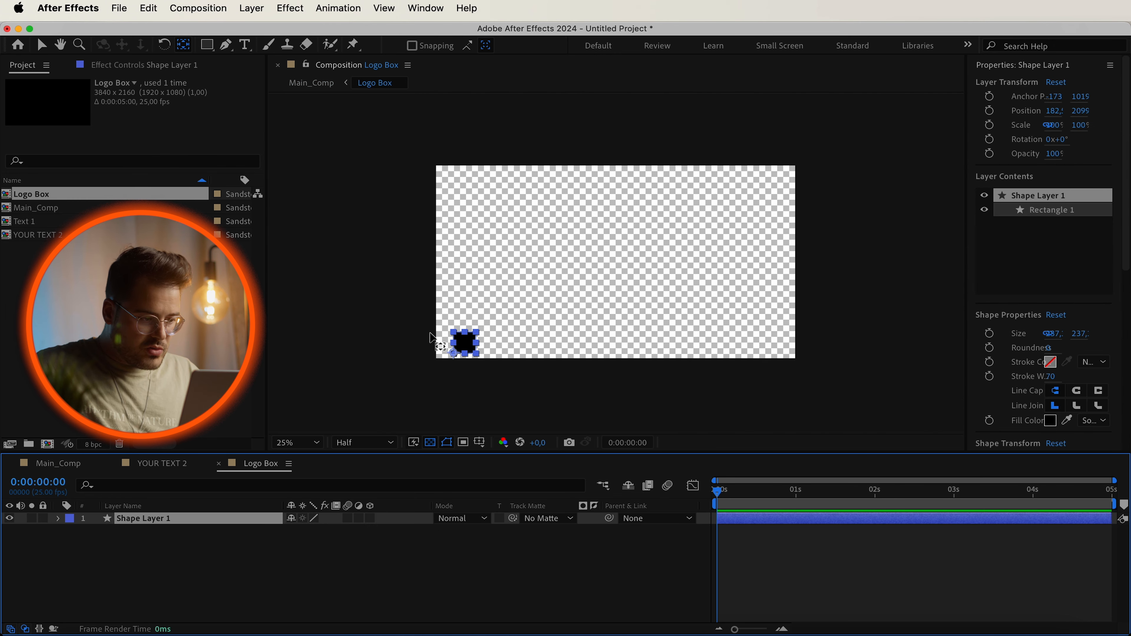
scroll(426, 342, "up", 3)
scroll(424, 345, "down", 3)
left_click(431, 298)
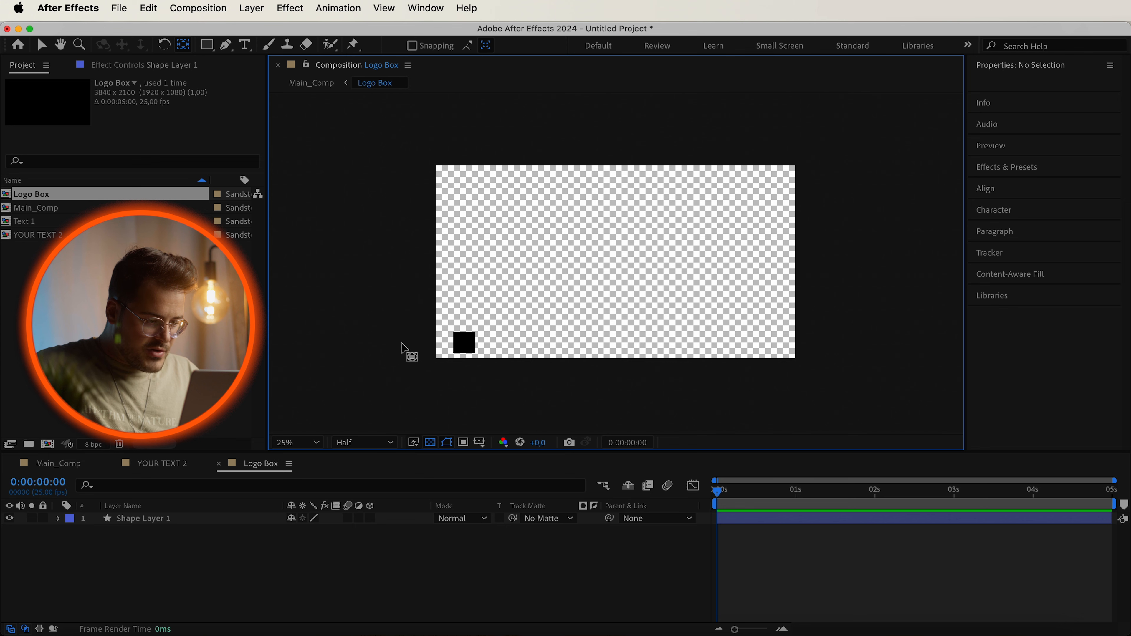
scroll(435, 355, "up", 6)
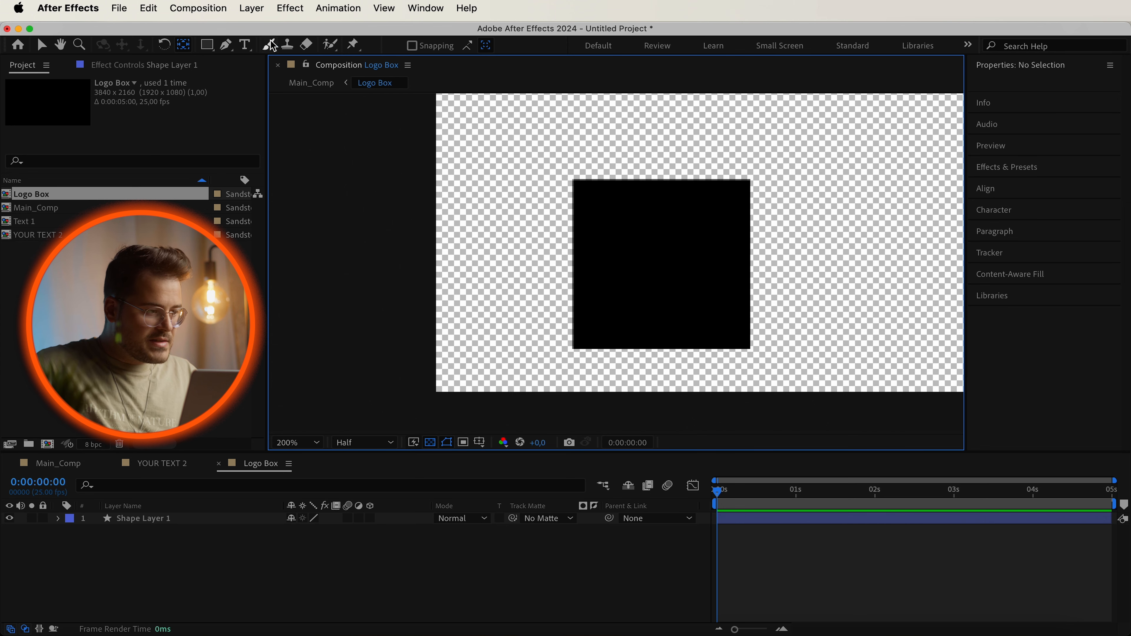
left_click(245, 45)
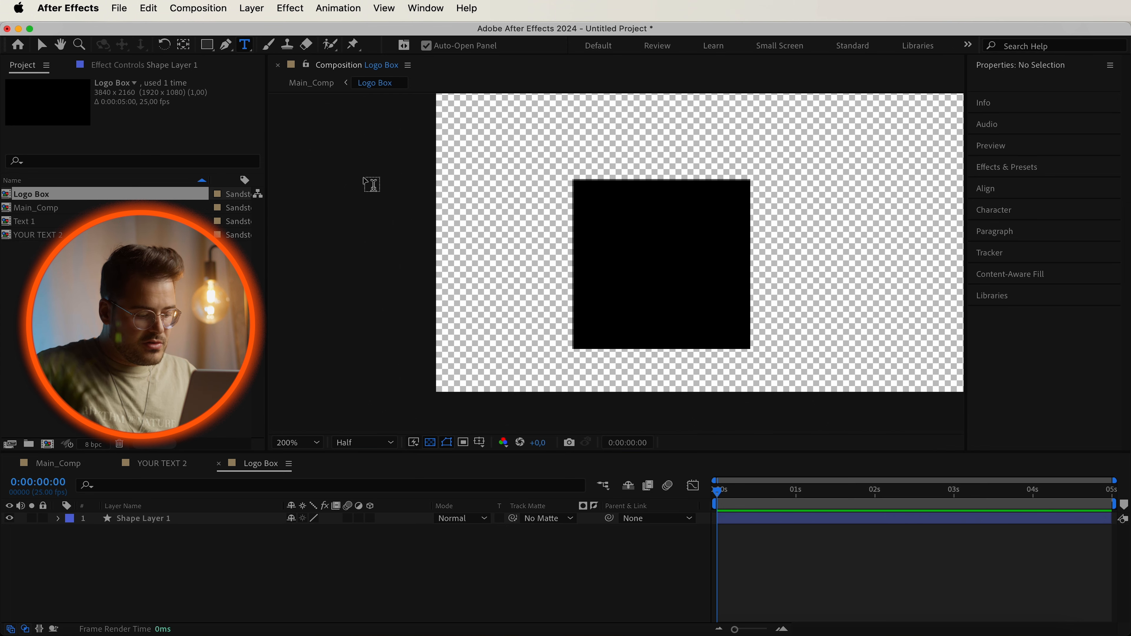
left_click(656, 243)
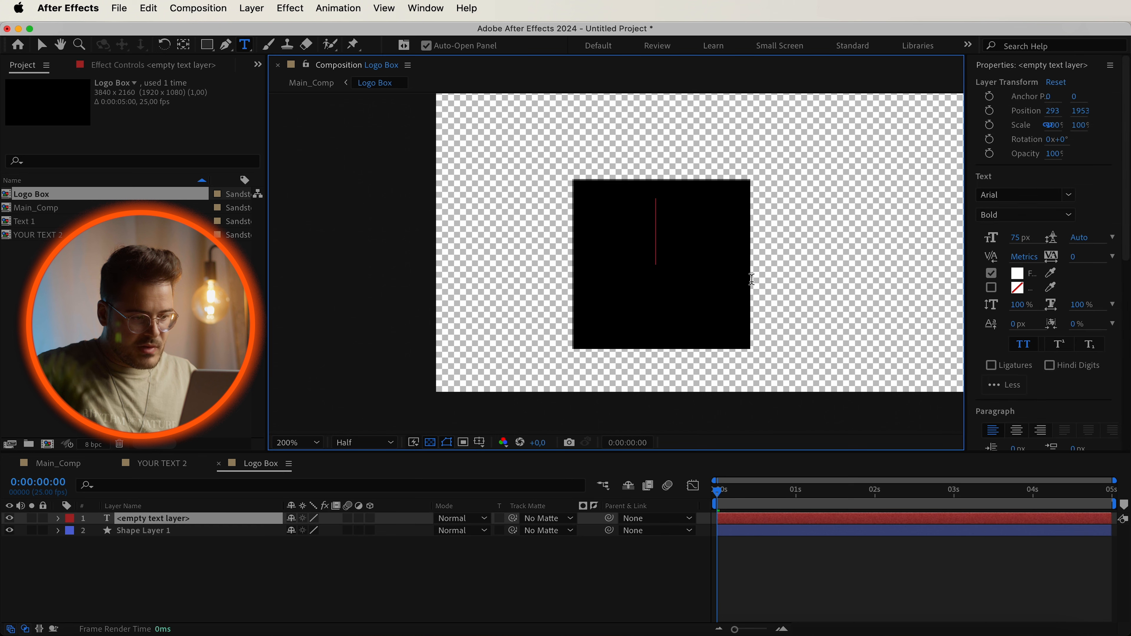
type("P")
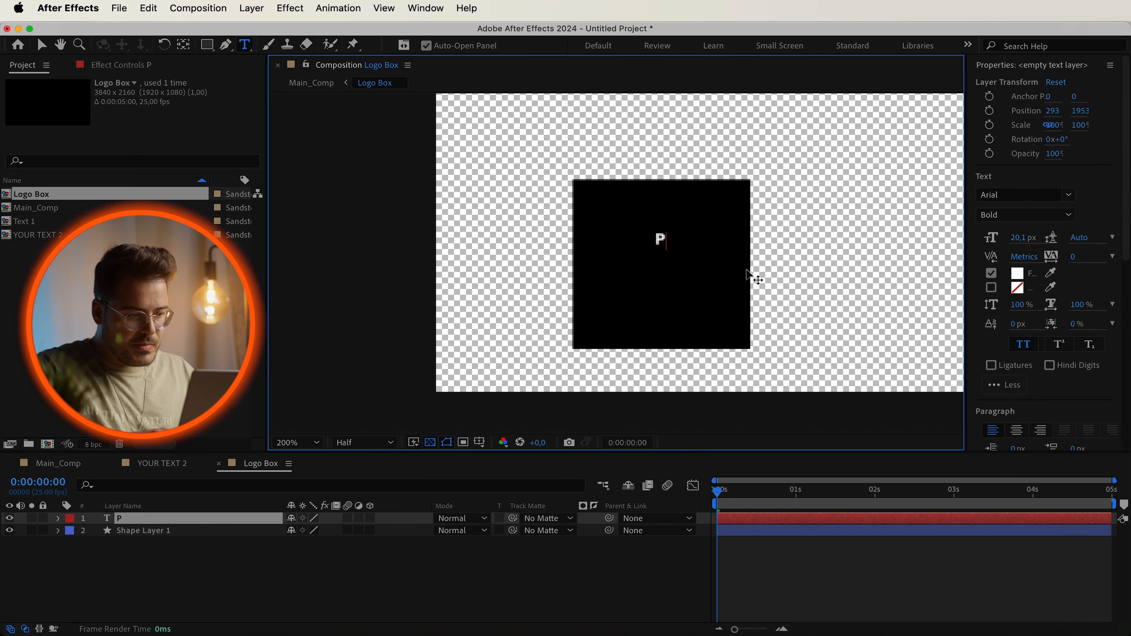
type("lace")
key("Return")
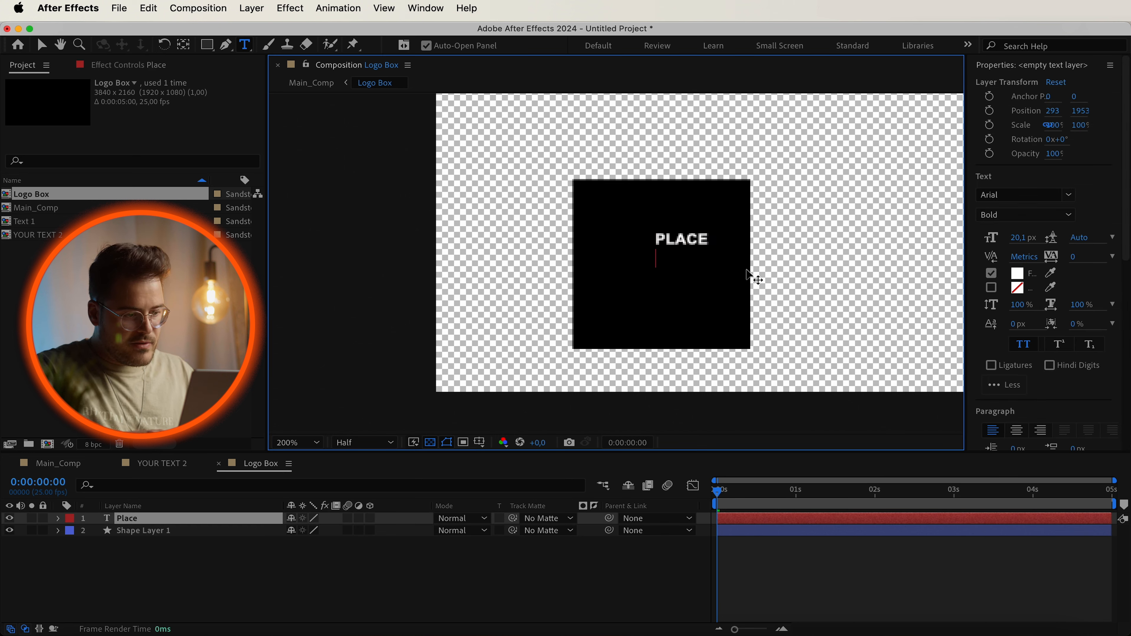
type("YOUR ")
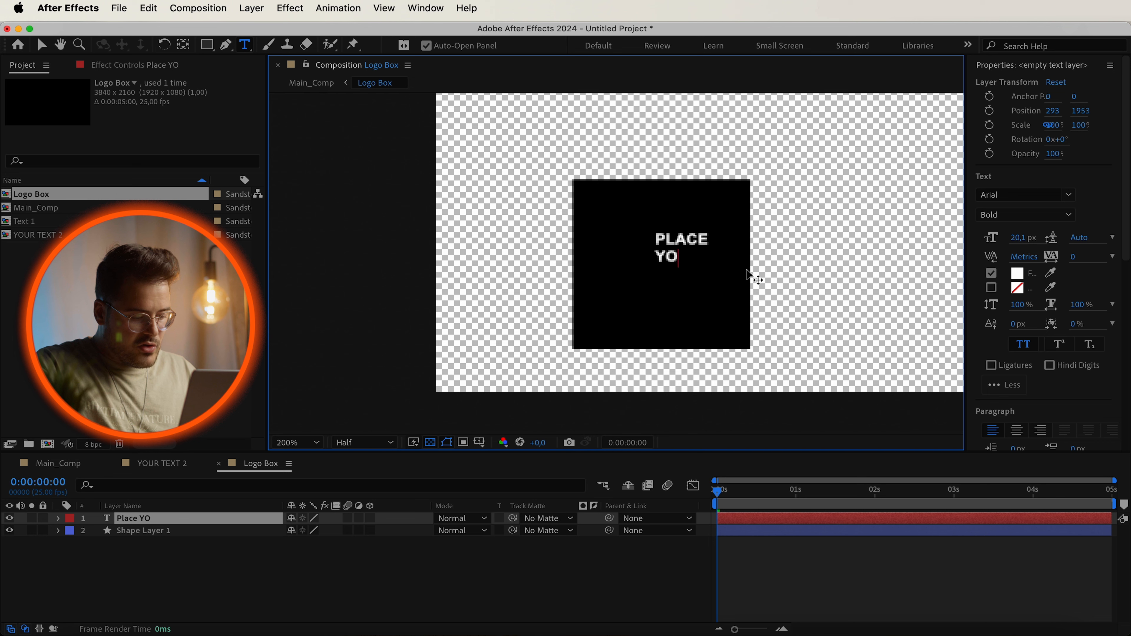
type("LOG")
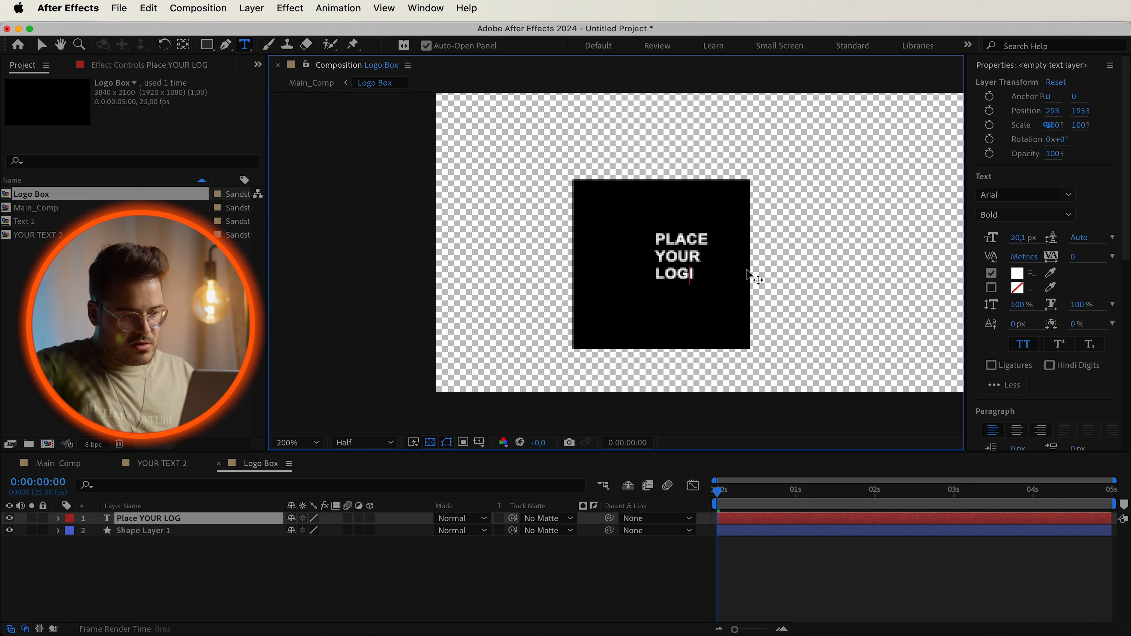
type("O HERE")
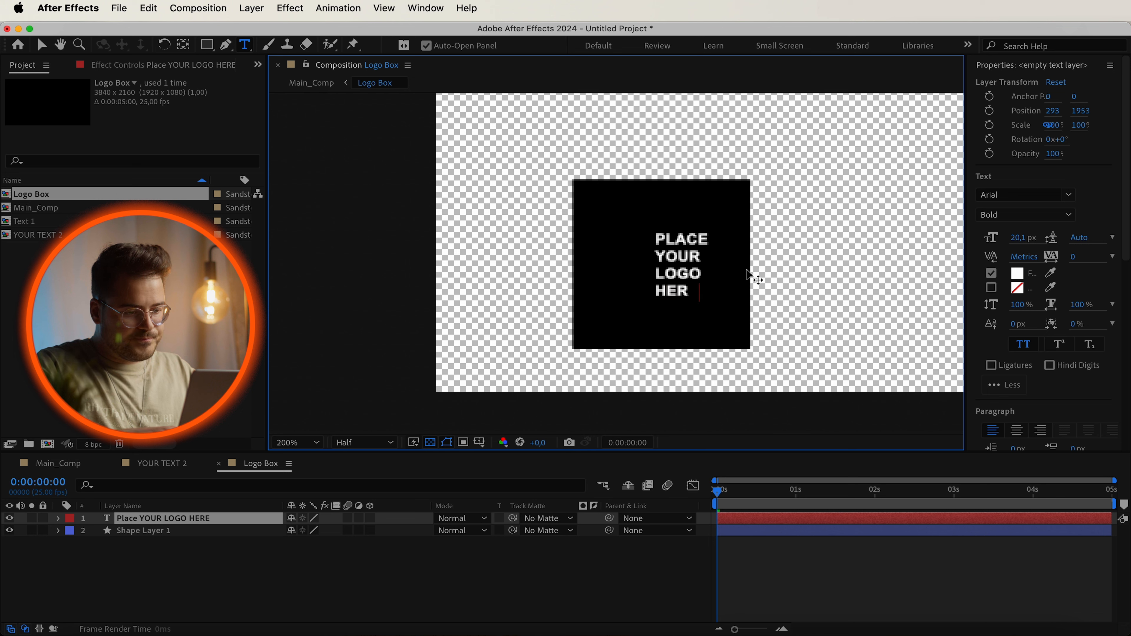
Center-align the PLACE YOUR LOGO HERE text and align it to the composition's horizontal and vertical center.
left_click_drag(714, 293, 625, 215)
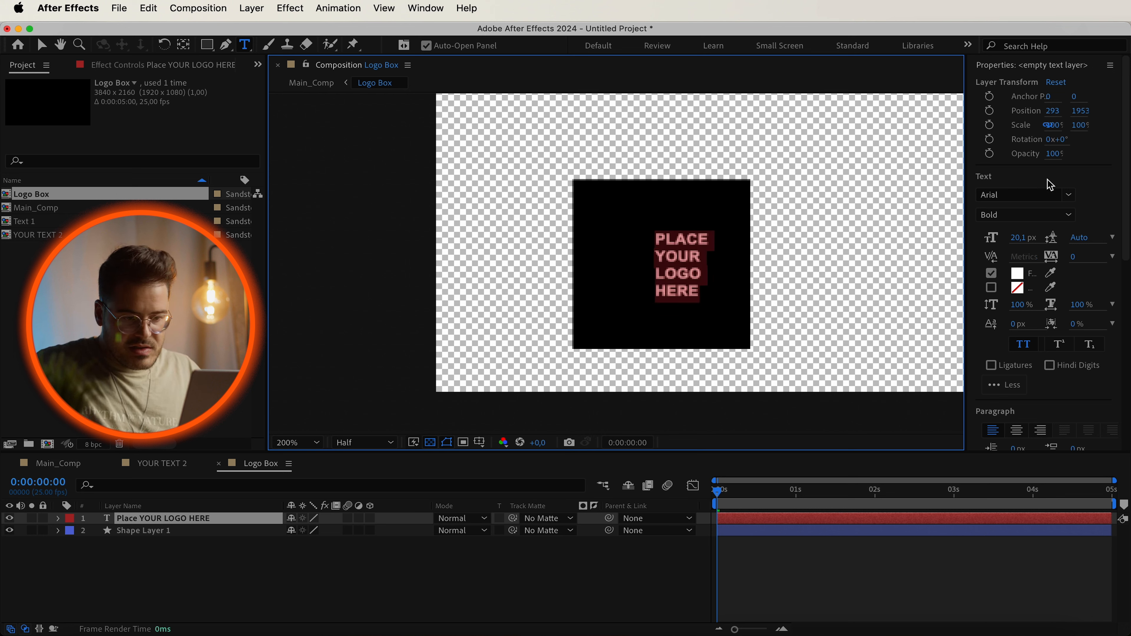
left_click(1016, 430)
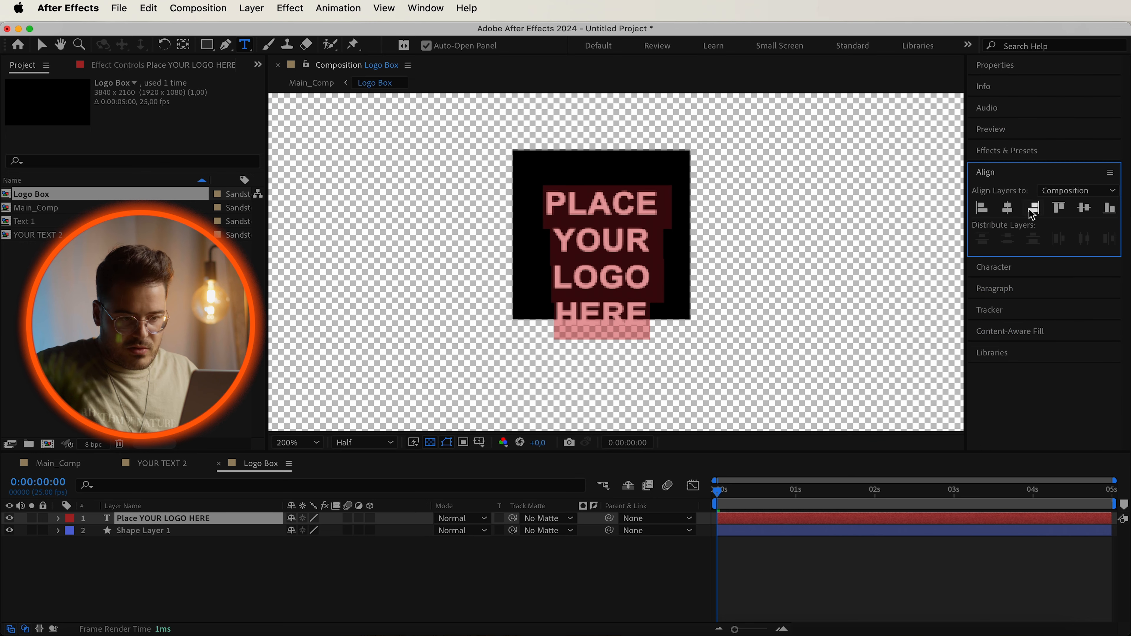
left_click(1008, 207)
left_click(1084, 208)
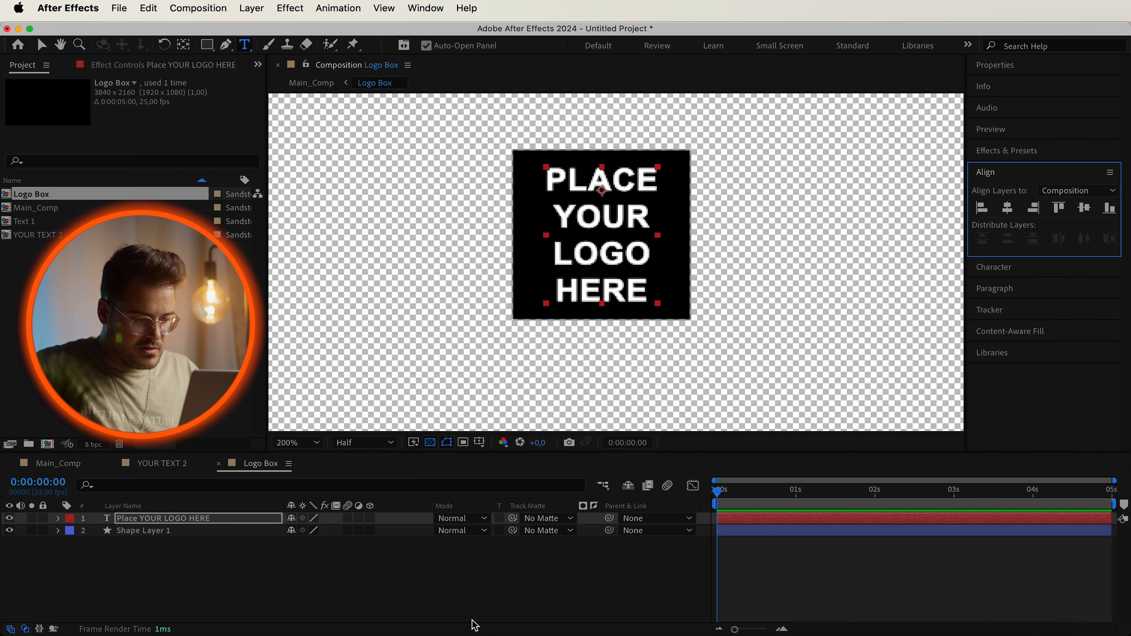
left_click(479, 612)
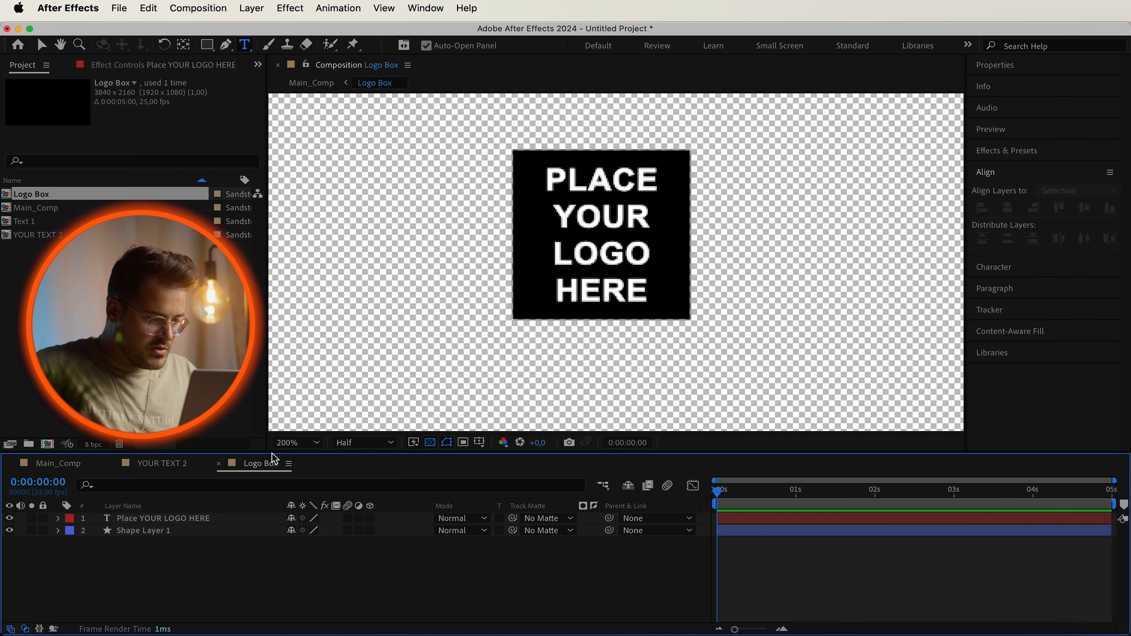
Pre-compose the text layer into a composition named PLACE YOUR LOGO HERE.
left_click(174, 521)
right_click(174, 521)
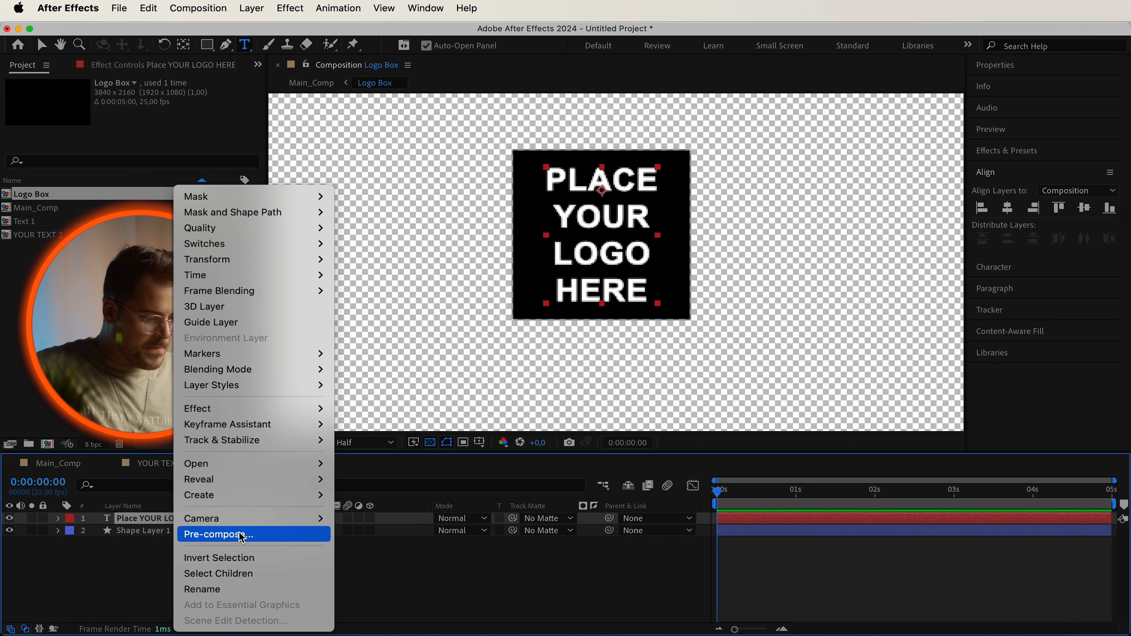
left_click(265, 538)
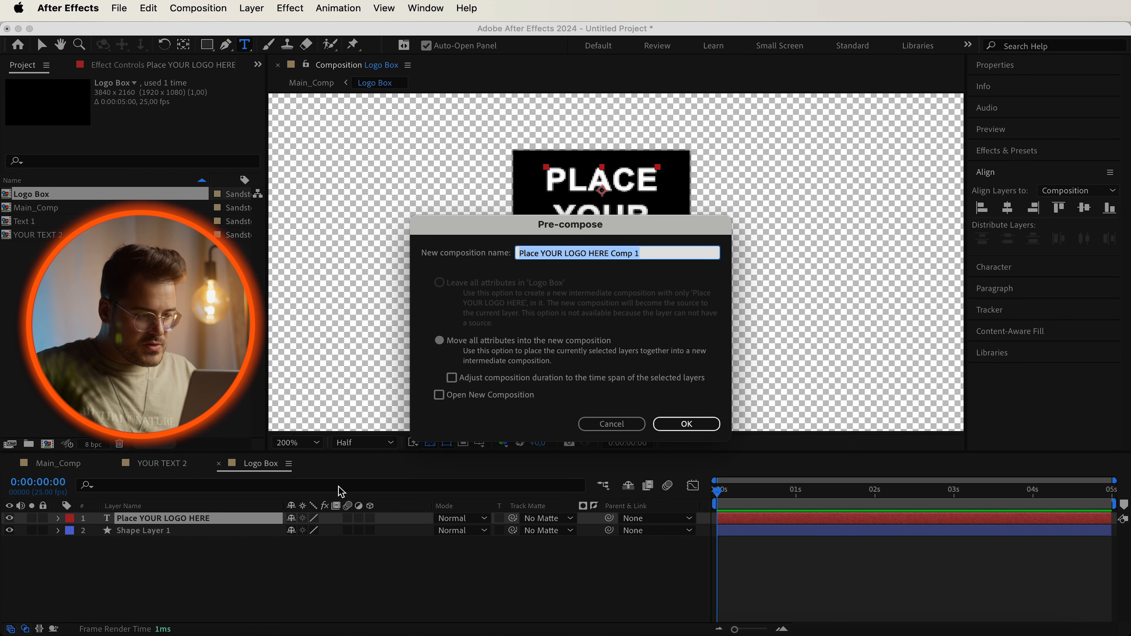
left_click_drag(541, 253, 444, 256)
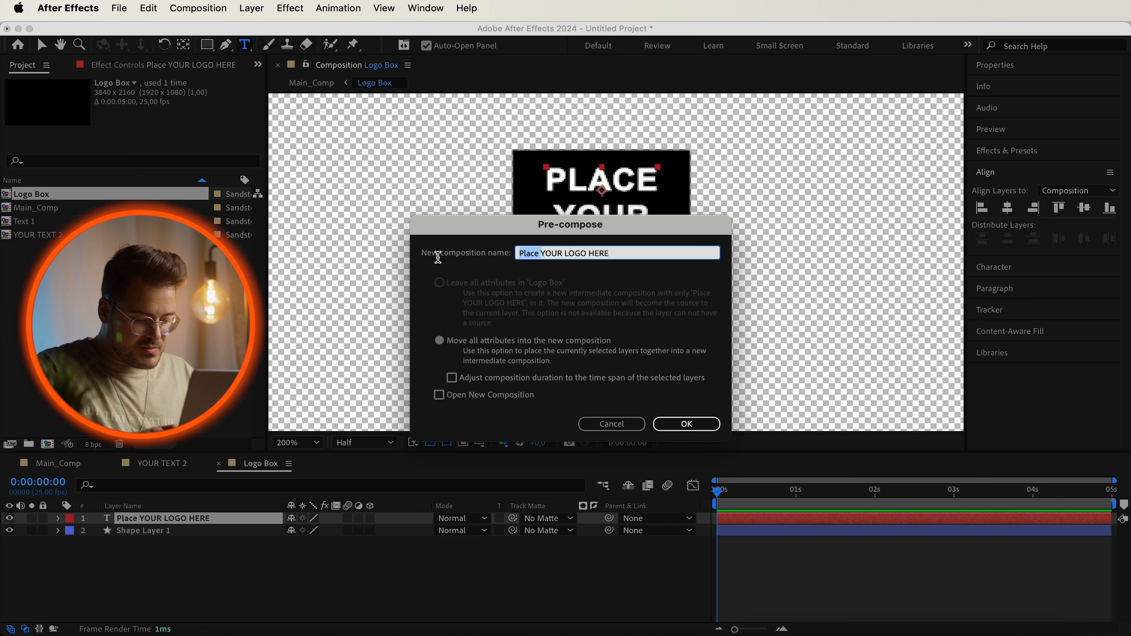
key("BackSpace")
type("P")
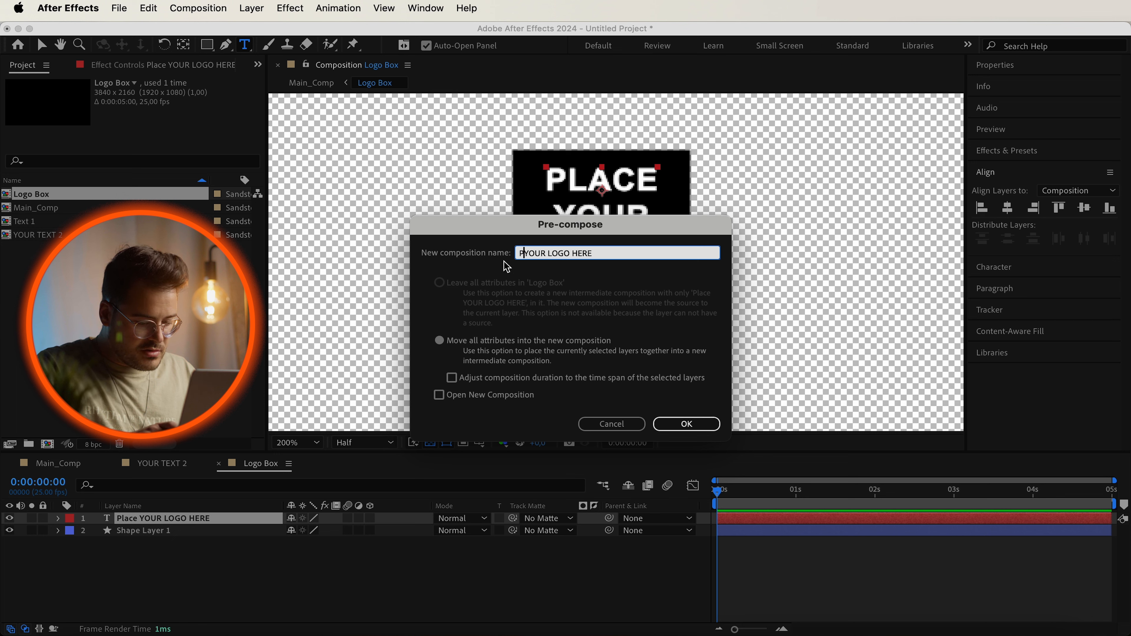
type("LACE")
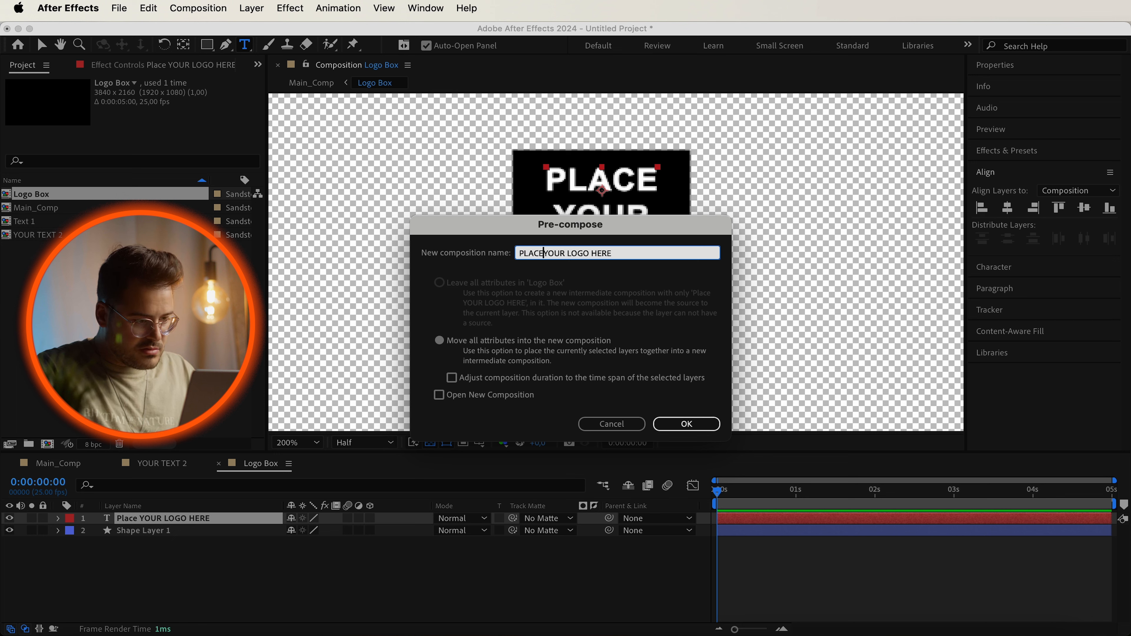
left_click(686, 424)
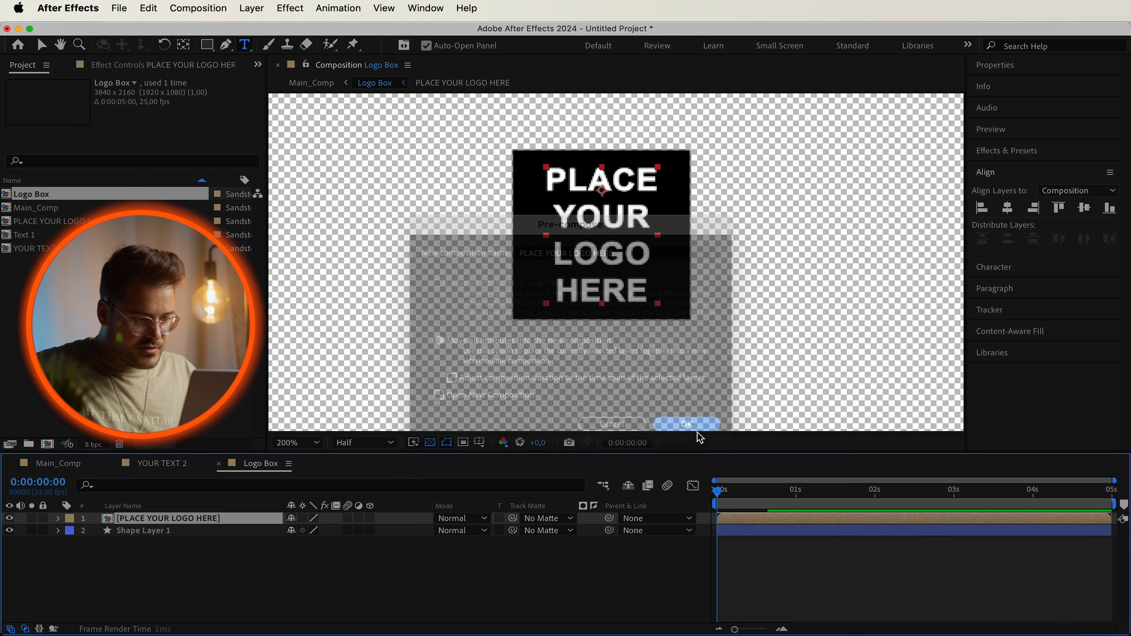
Return to Main_Comp and move the Logo Box layer so it sits directly left of the two text labels.
left_click_drag(164, 562, 175, 536)
left_click(197, 563)
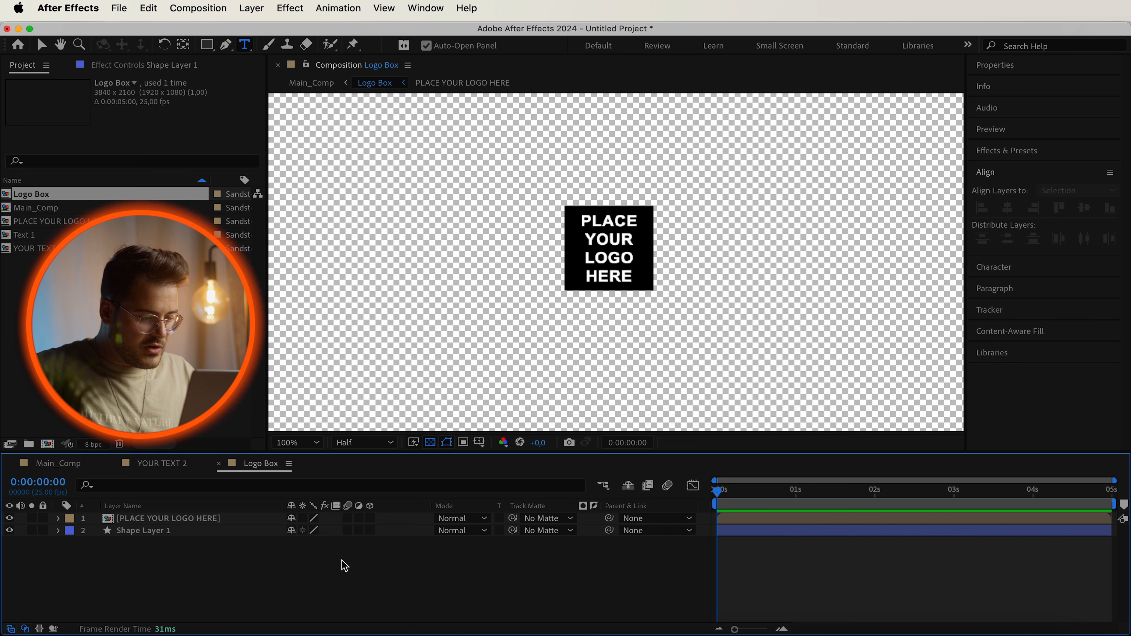
left_click(89, 469)
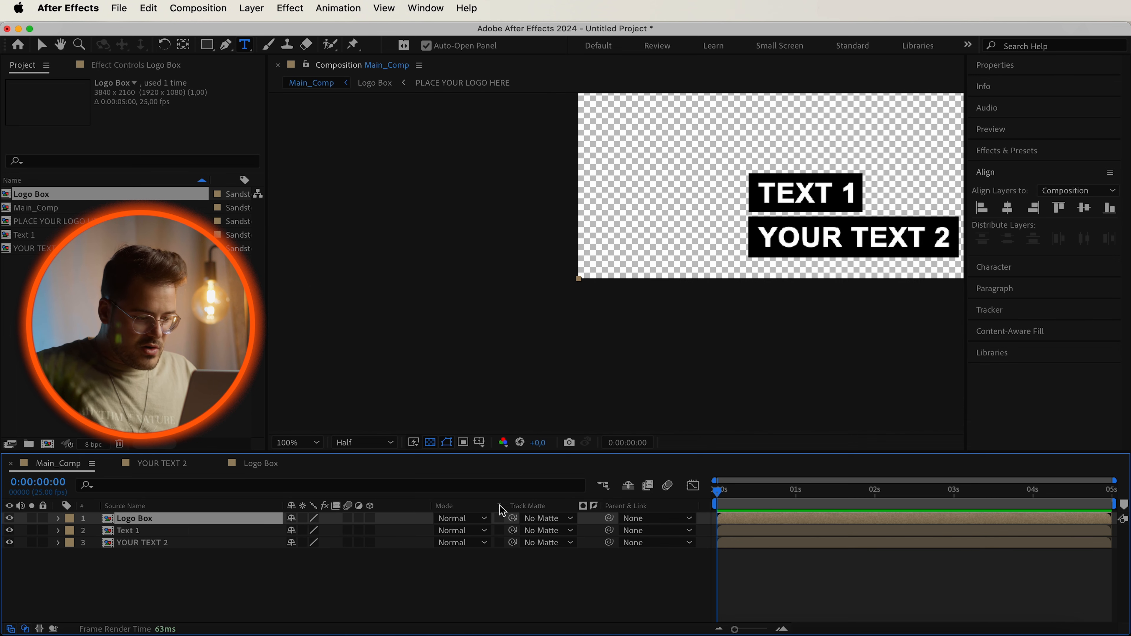
scroll(909, 215, "down", 3)
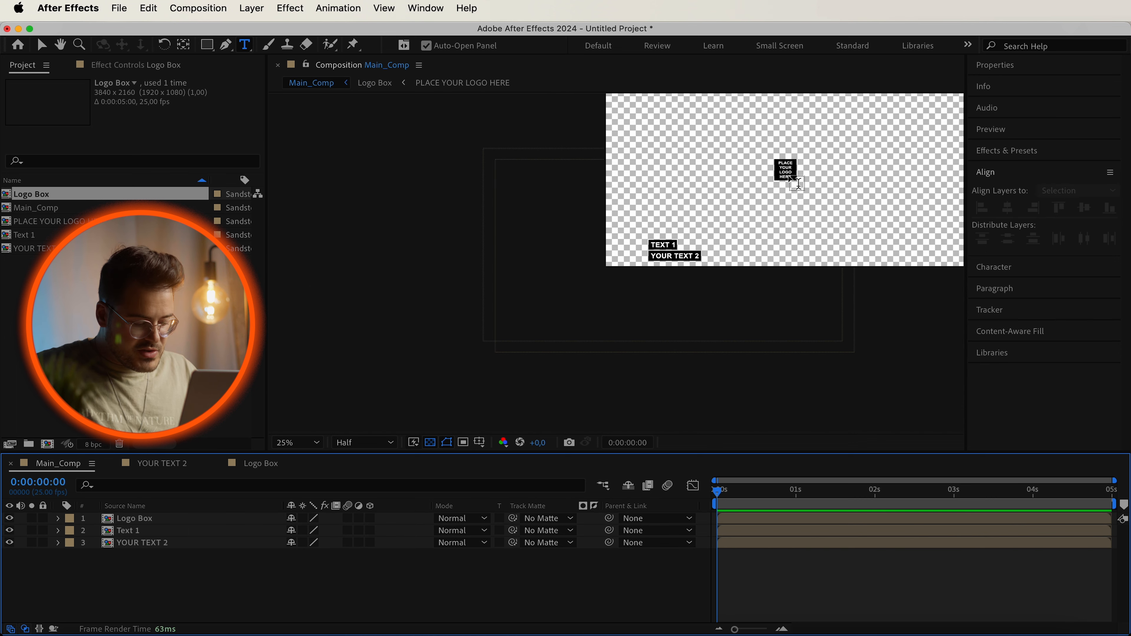
key("v")
left_click_drag(791, 174, 639, 257)
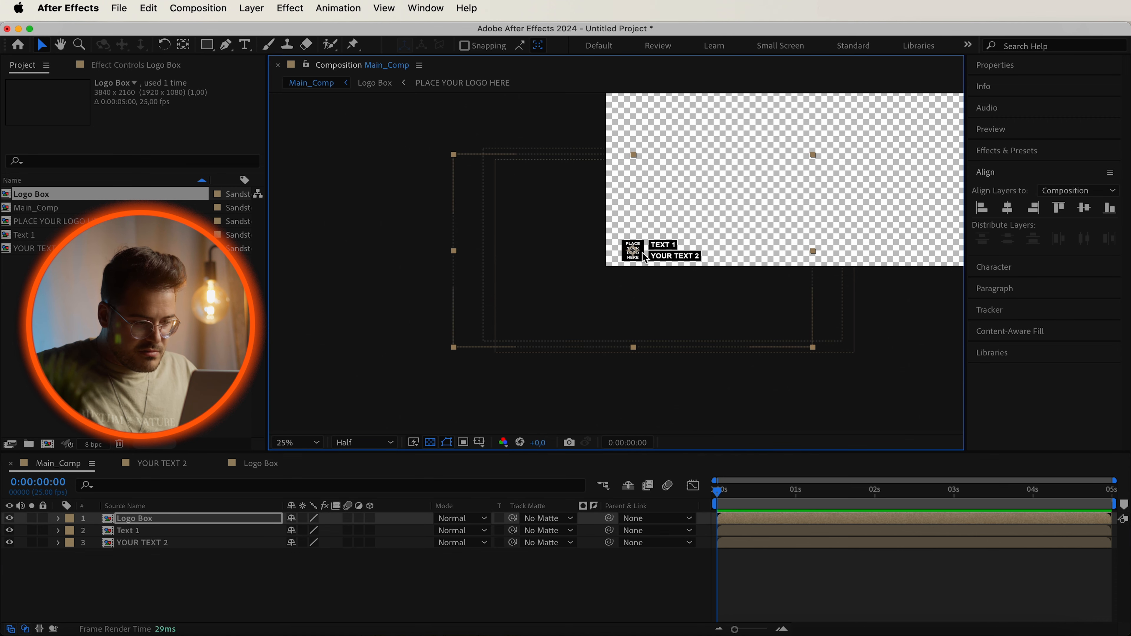
scroll(644, 253, "up", 4)
scroll(643, 257, "up", 3)
scroll(644, 257, "down", 2)
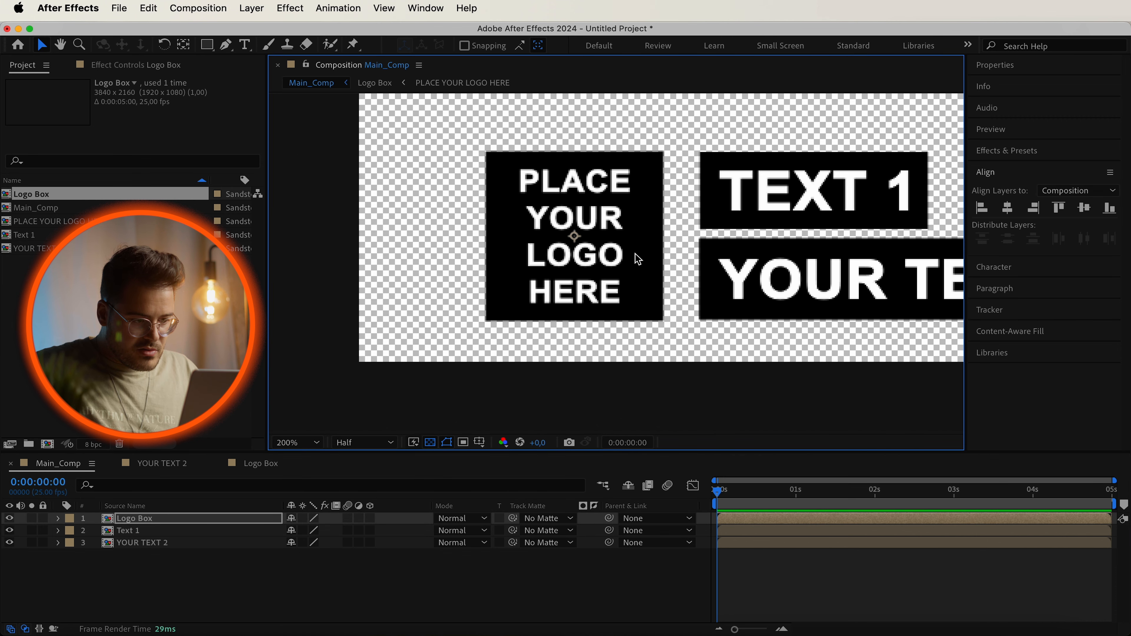
left_click_drag(655, 259, 656, 257)
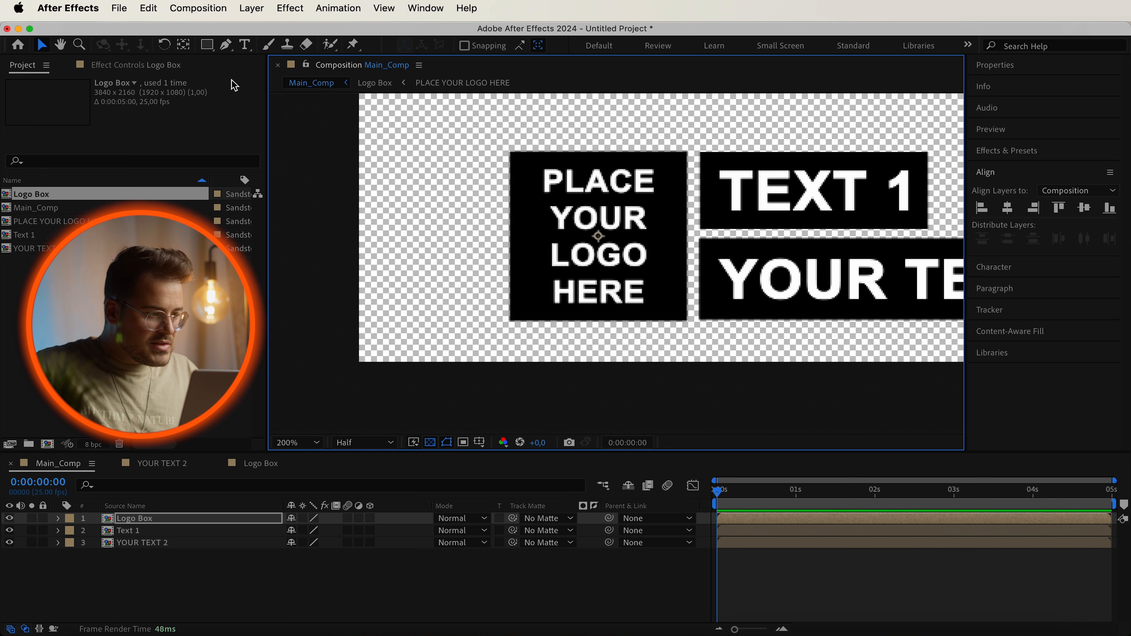
With the Pan Behind tool, move the anchor points of Logo Box, Text 1 and YOUR TEXT 2 to their bottom-left corners.
left_click(182, 48)
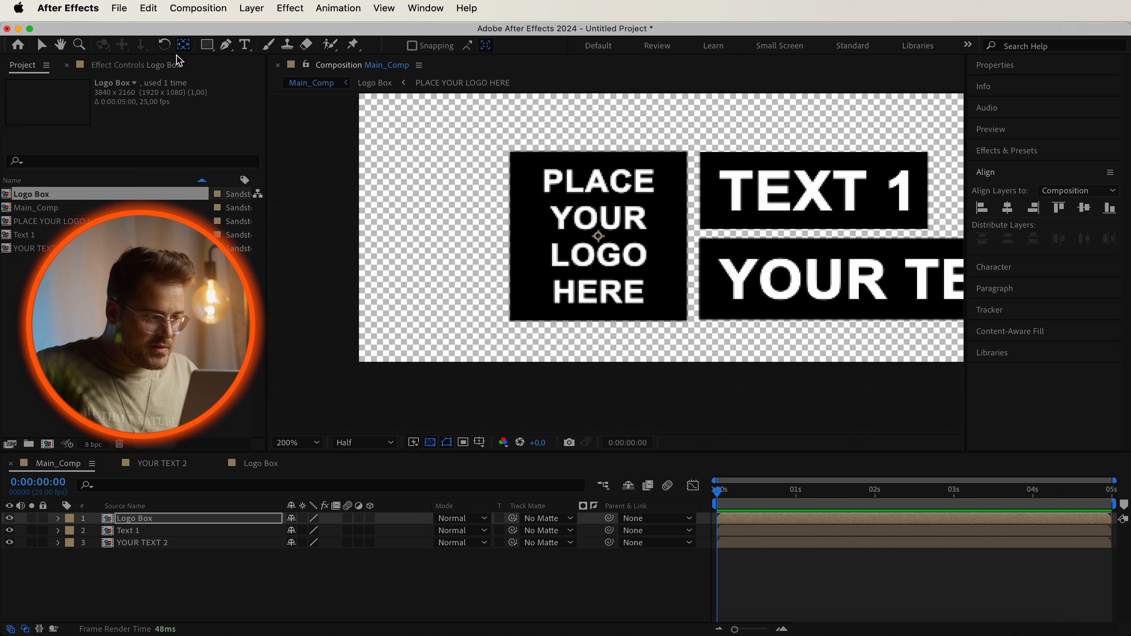
left_click_drag(598, 237, 510, 320)
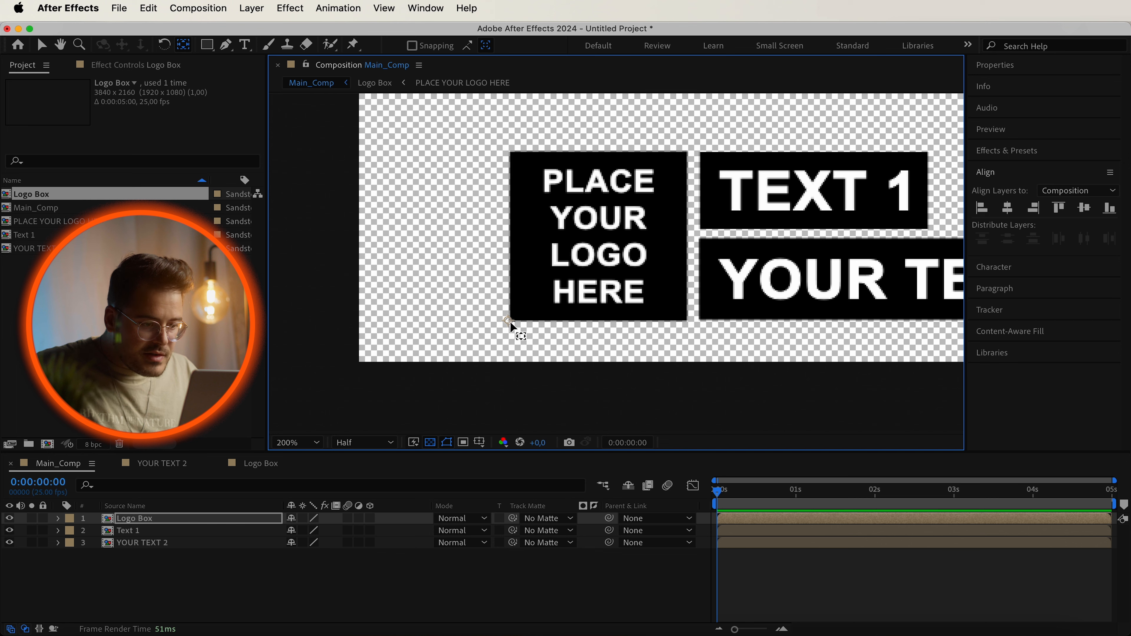
left_click(182, 532)
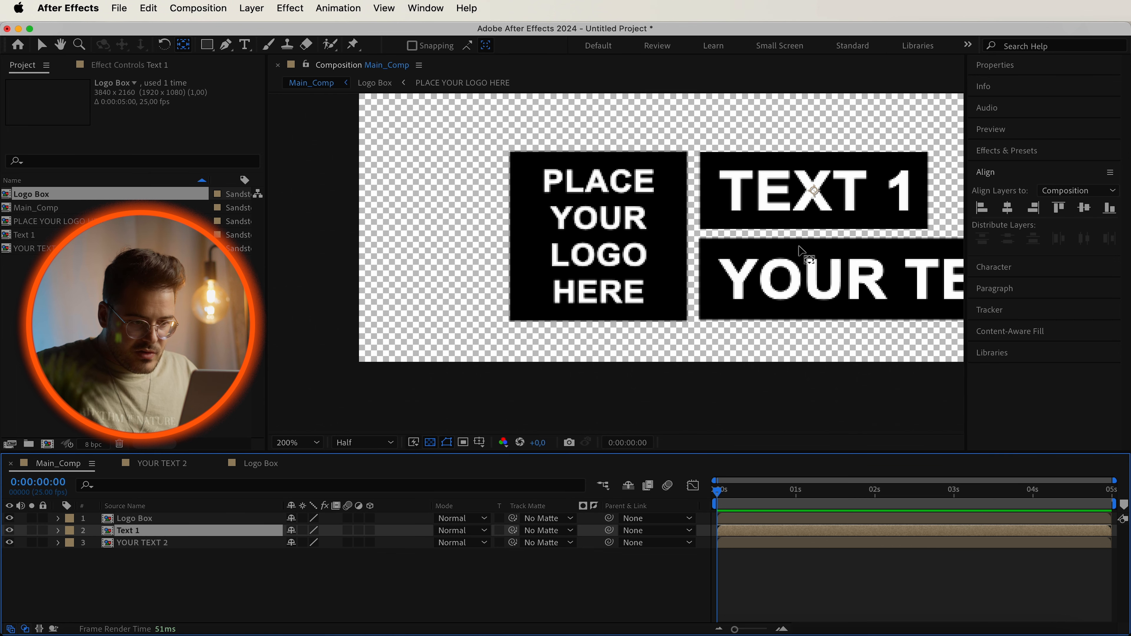
left_click_drag(815, 190, 696, 227)
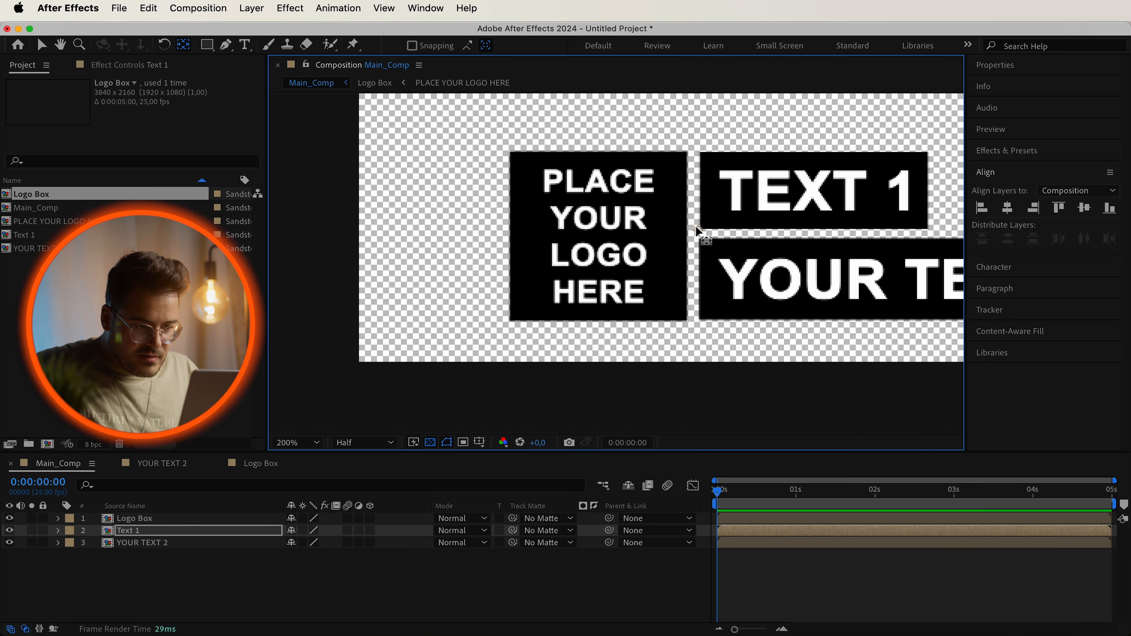
left_click(165, 544)
left_click_drag(920, 285, 693, 325)
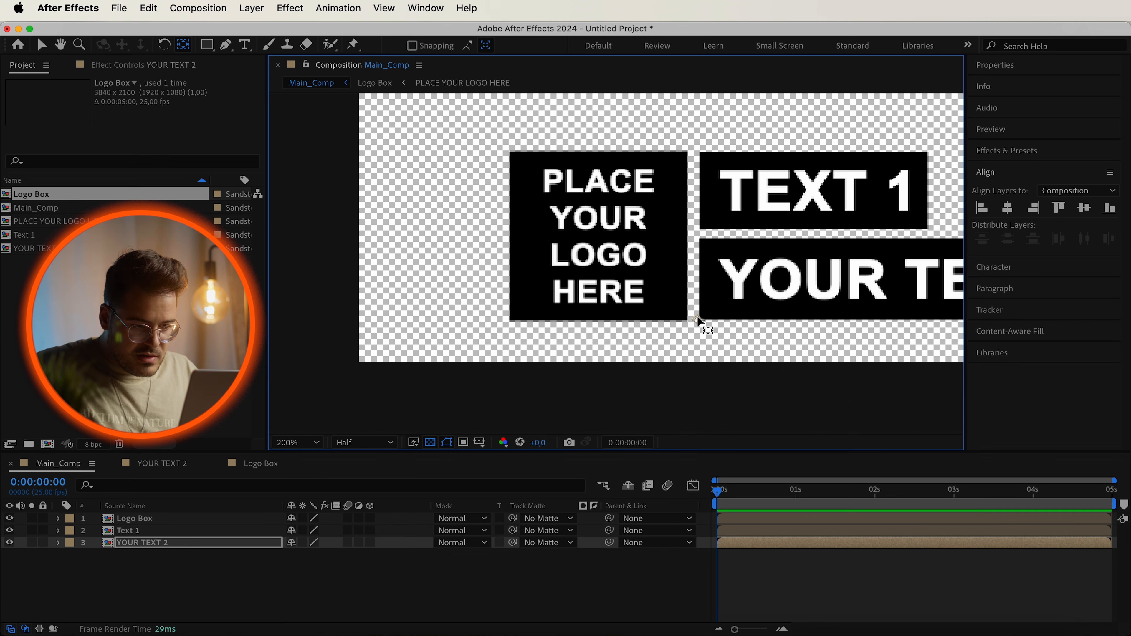
left_click(561, 595)
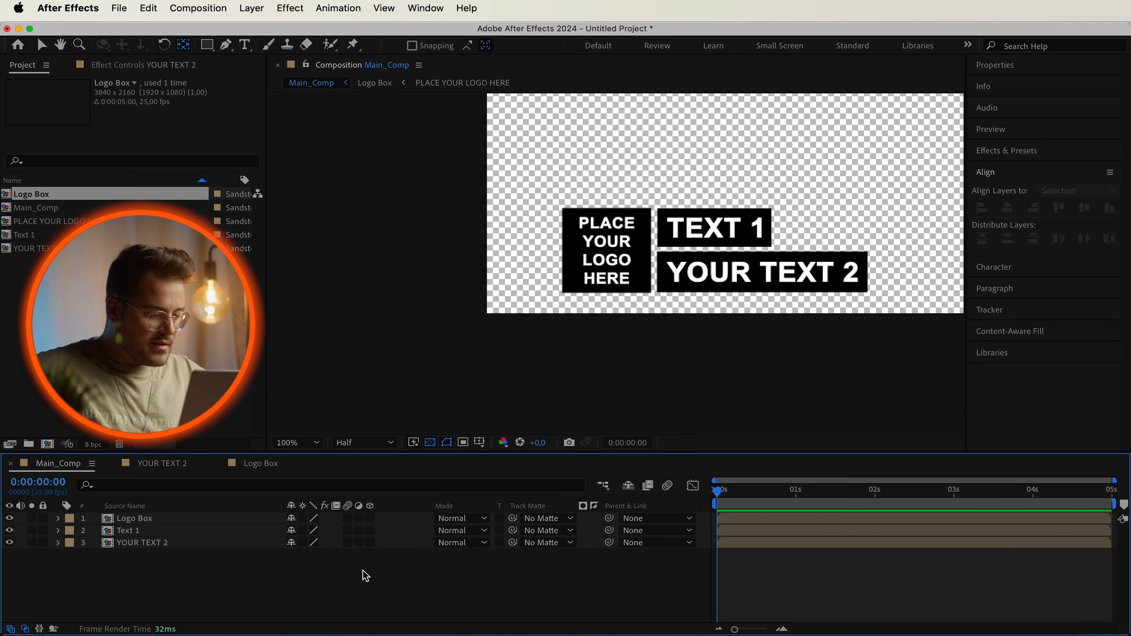
Add a new null object to Main_Comp and rename it Controller.
right_click(236, 589)
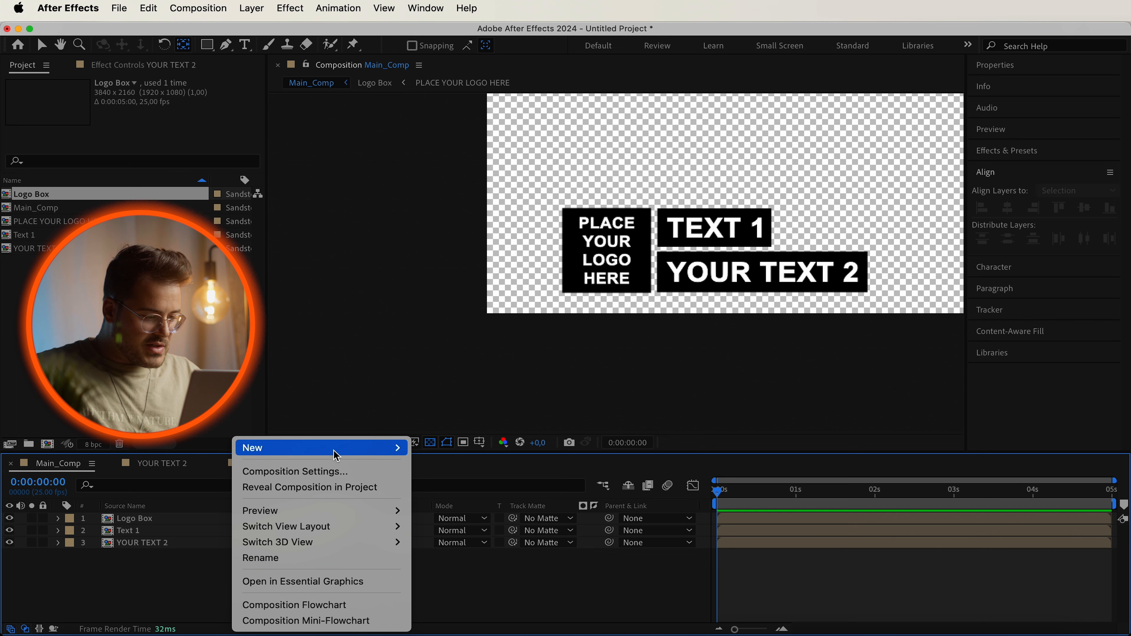
mouse_move(337, 450)
left_click(463, 534)
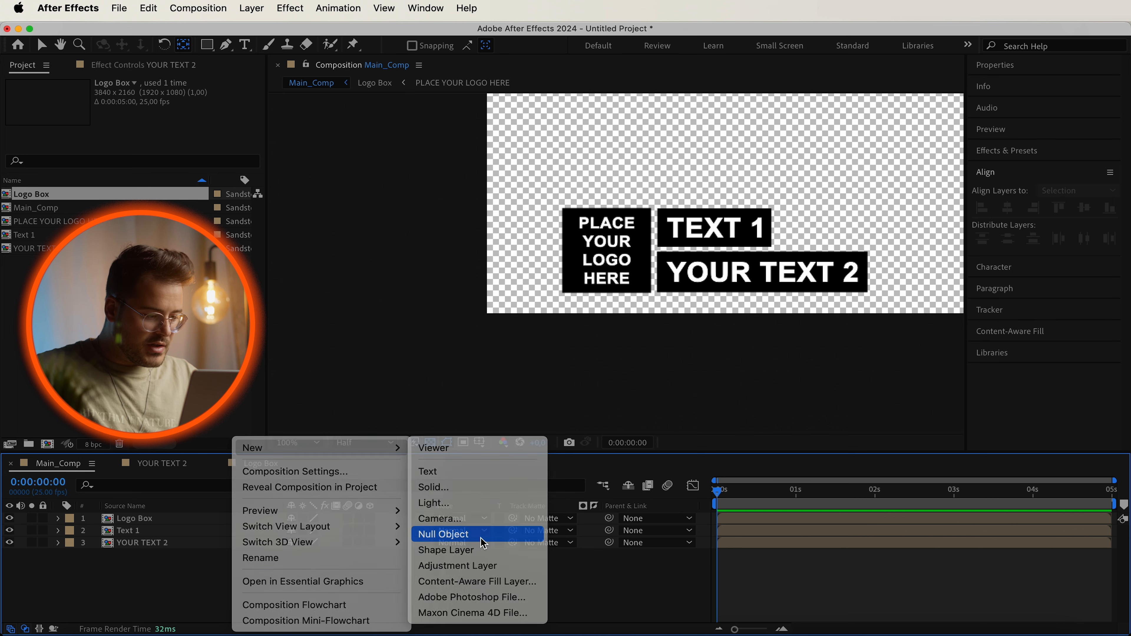
right_click(111, 519)
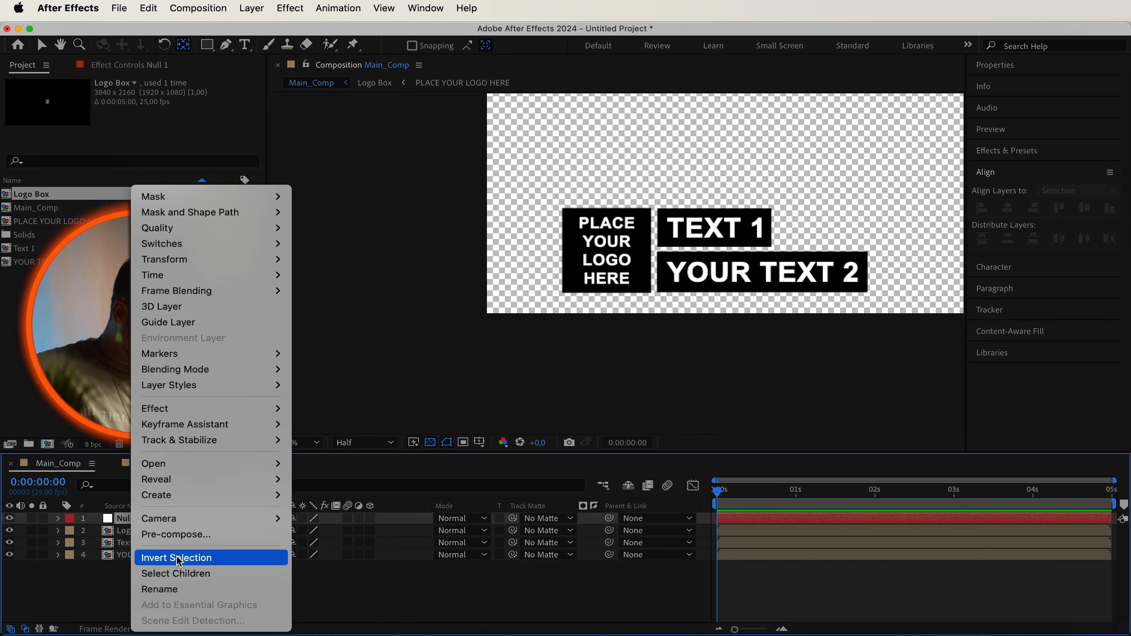
left_click(179, 590)
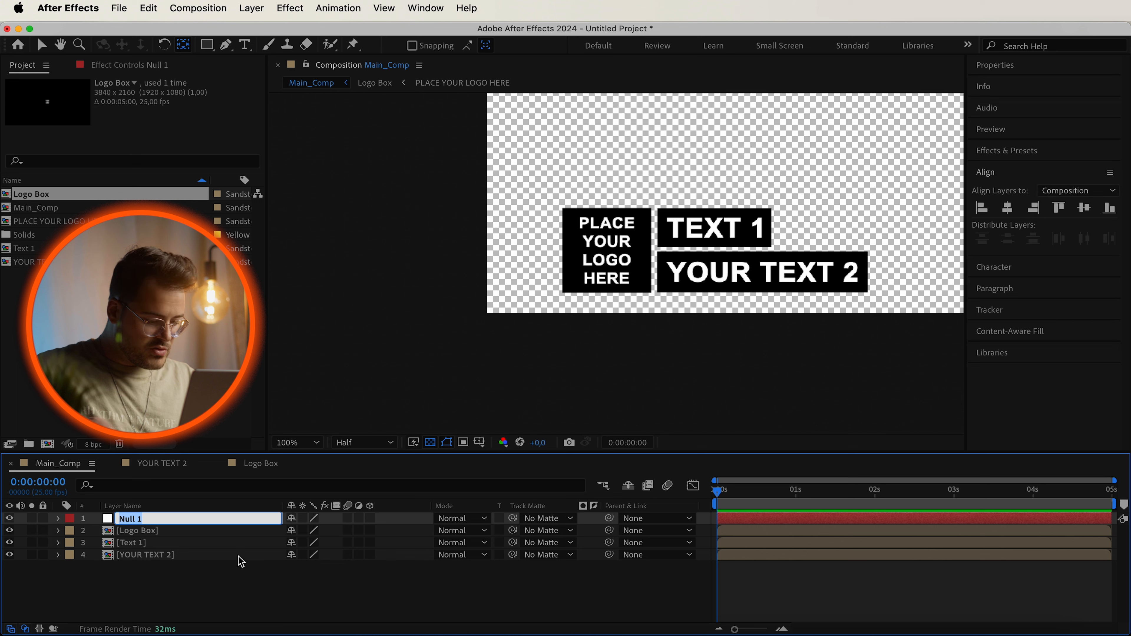
type("Control")
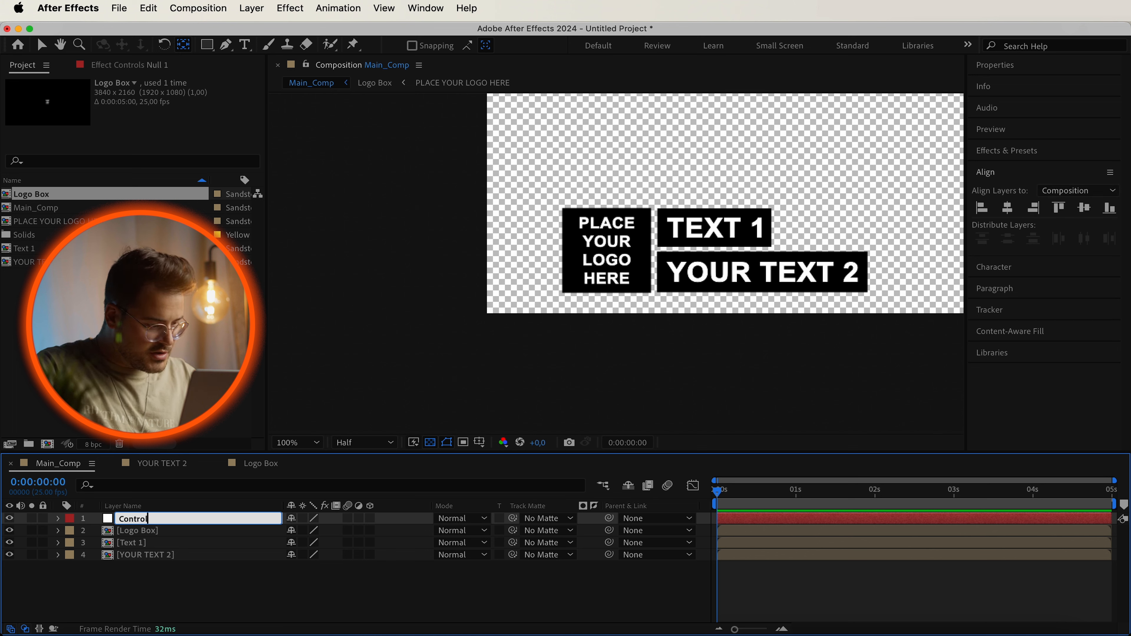
type("ler")
key("Return")
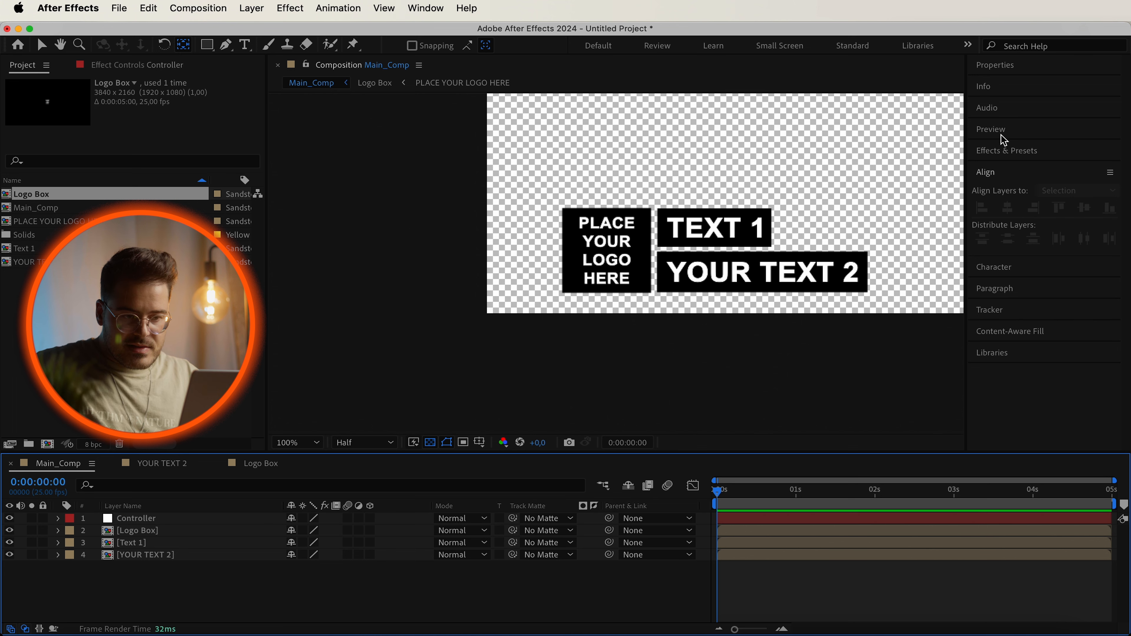
Search the effects for Color Control and apply it to the Controller layer.
left_click(1007, 150)
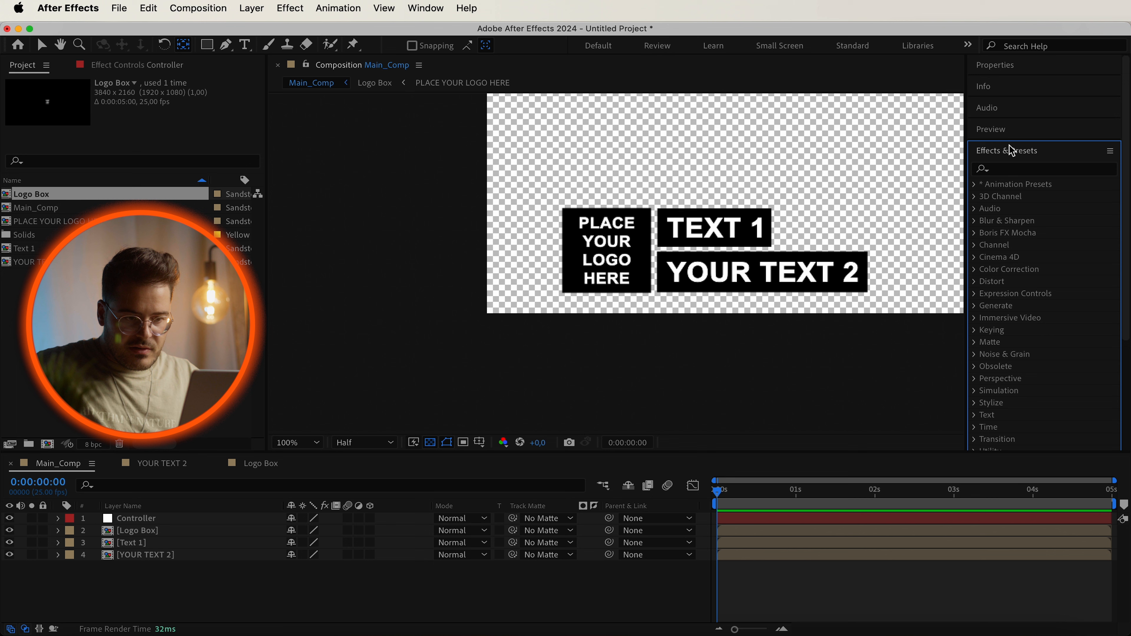
left_click(1015, 169)
type("color con")
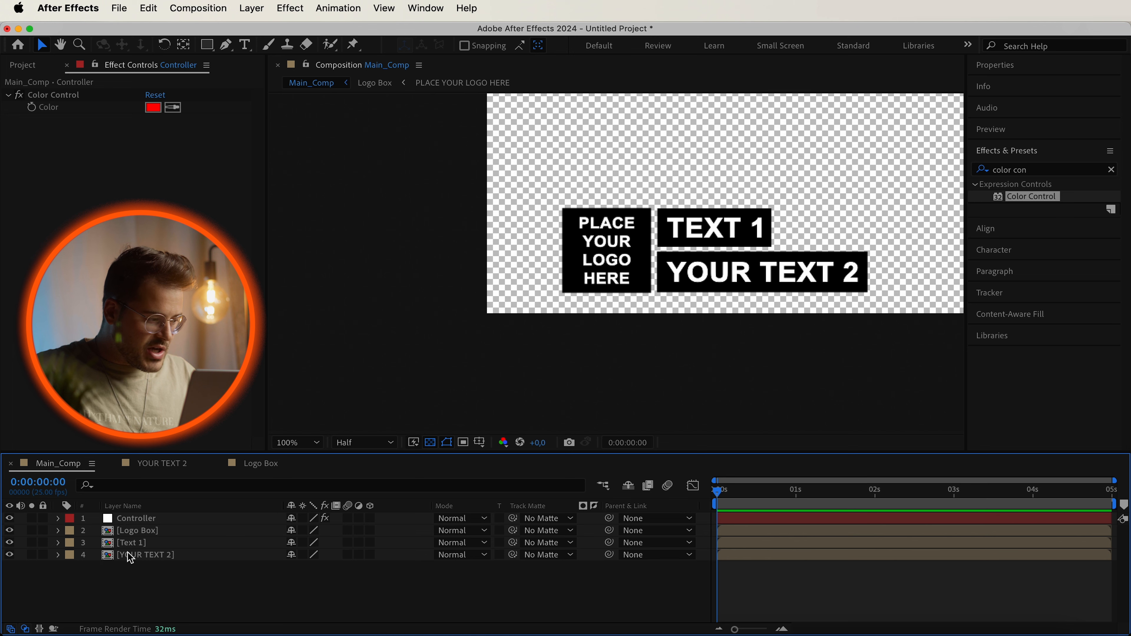
Open the Text 1 composition and expand its shape layer down to the Fill 1 properties.
double_click(130, 544)
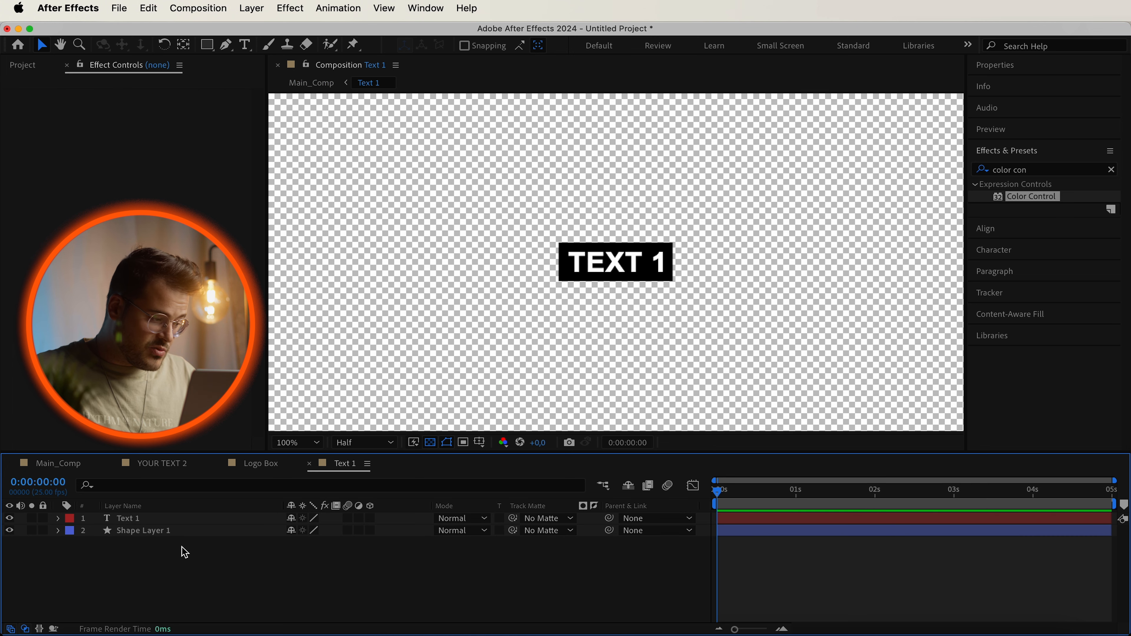
left_click_drag(336, 465, 180, 466)
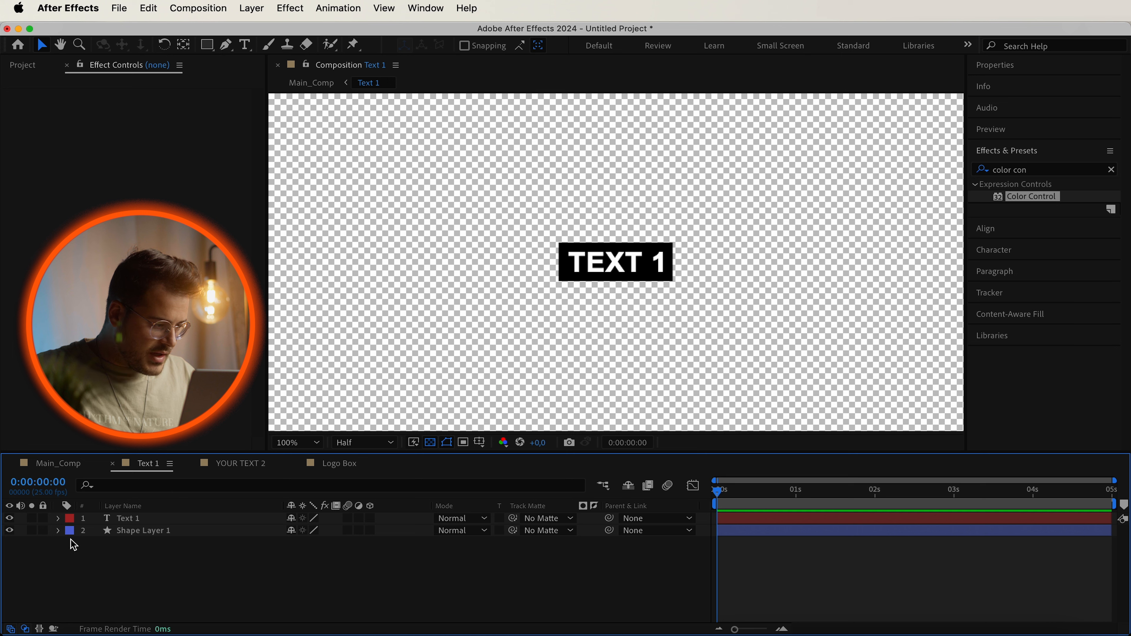
left_click(58, 531)
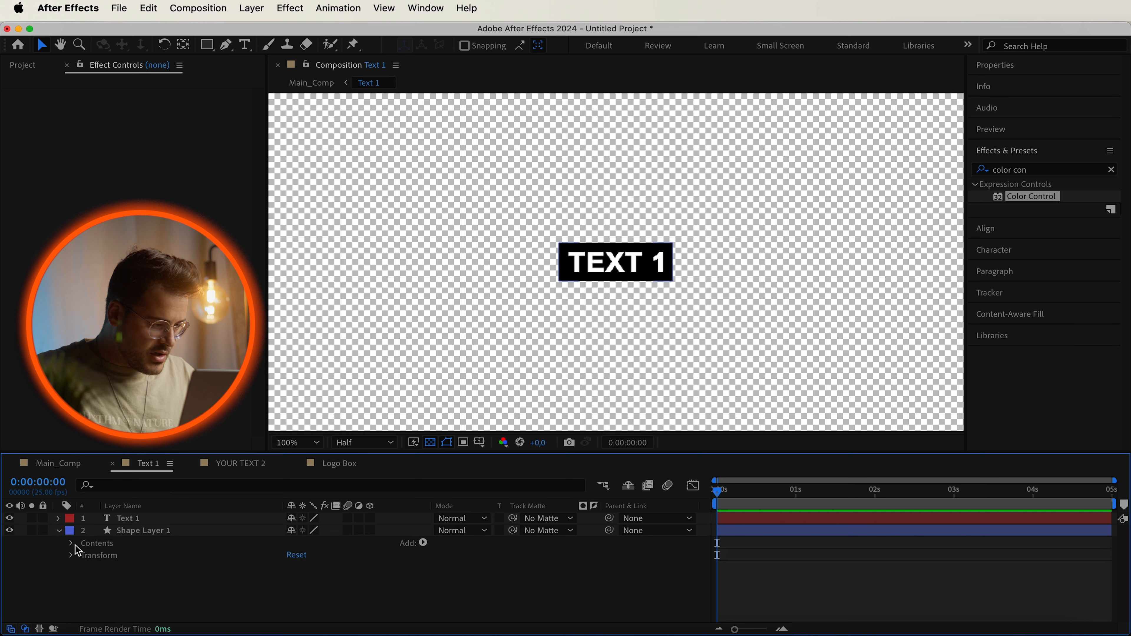
left_click(85, 556)
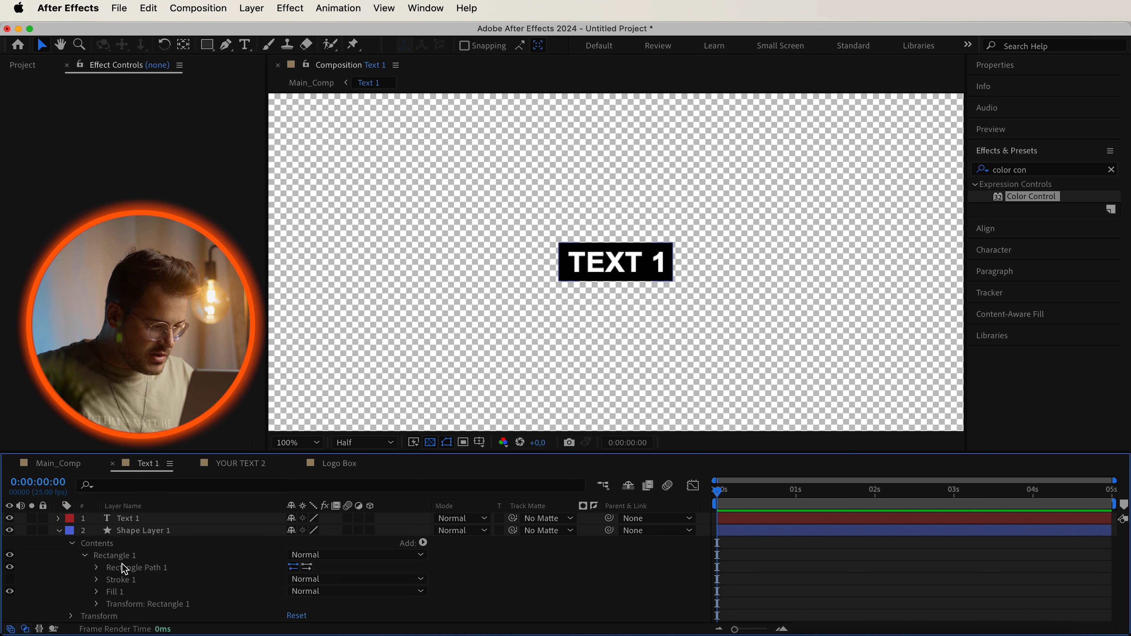
left_click(97, 592)
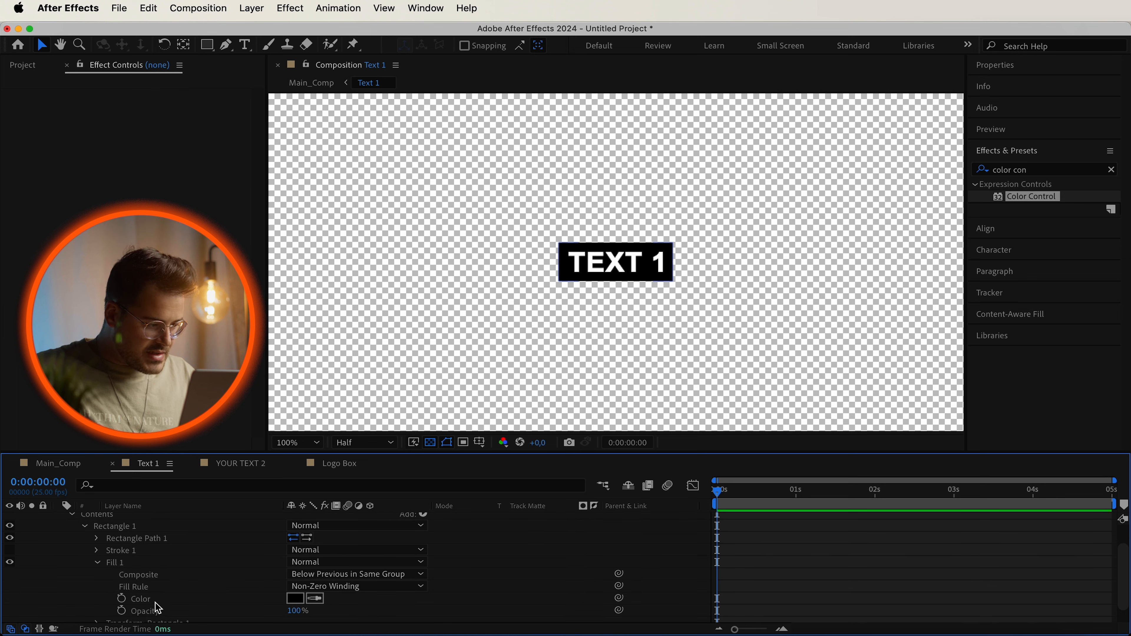
left_click(295, 598)
type("ff0000")
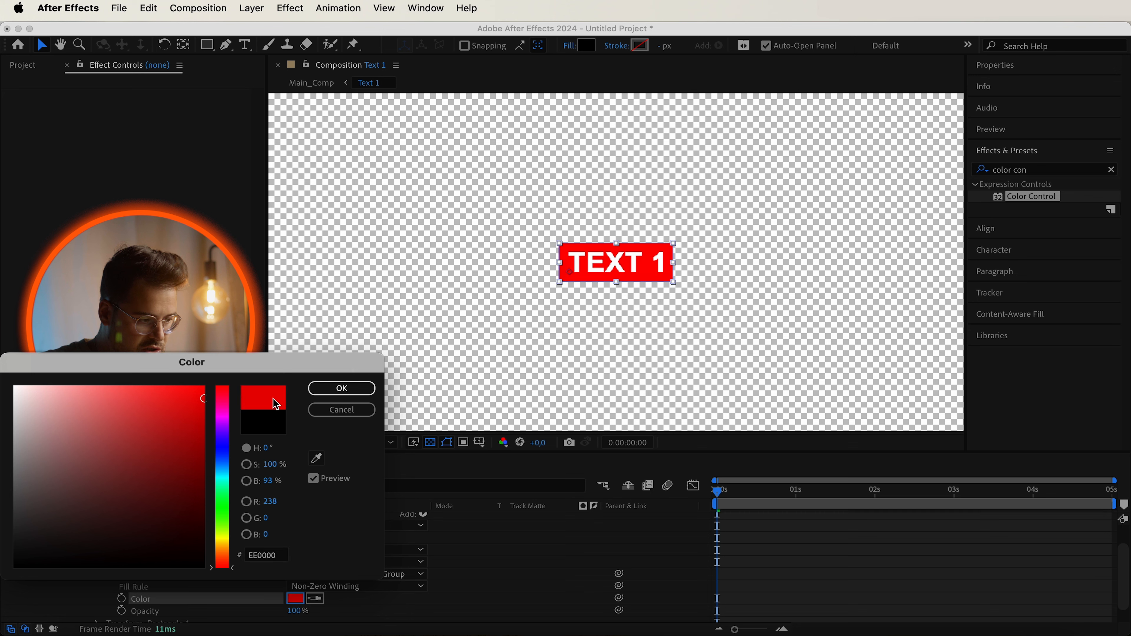
left_click(342, 388)
key("super+z")
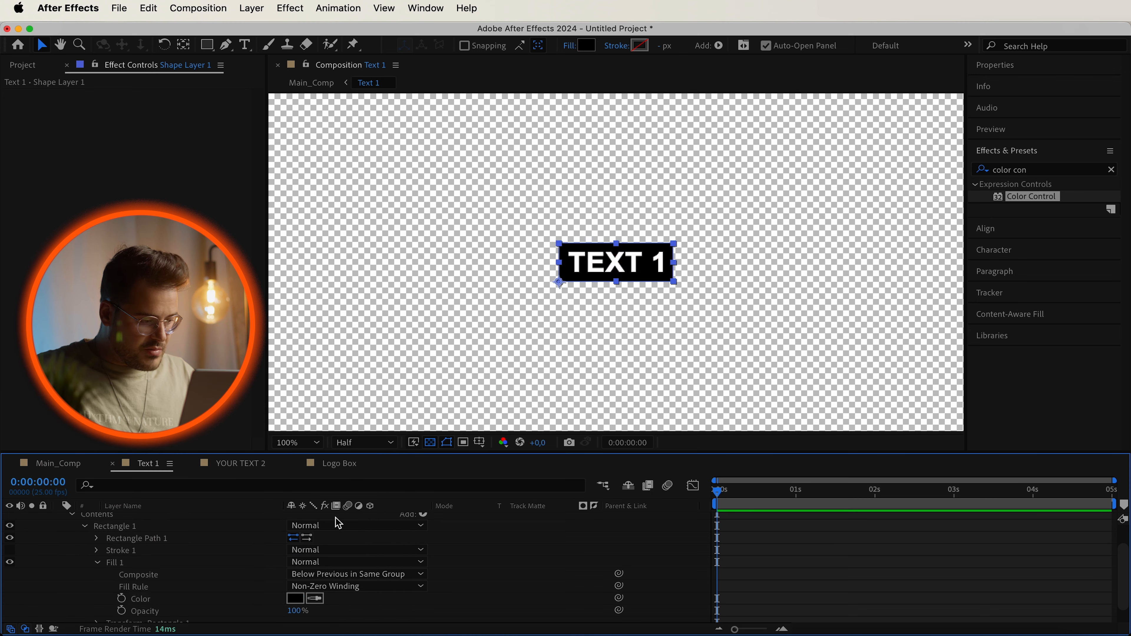
Add an expression to the Fill 1 color linking it to the Color Control on the Controller layer in Main_Comp.
left_click(121, 599, "alt")
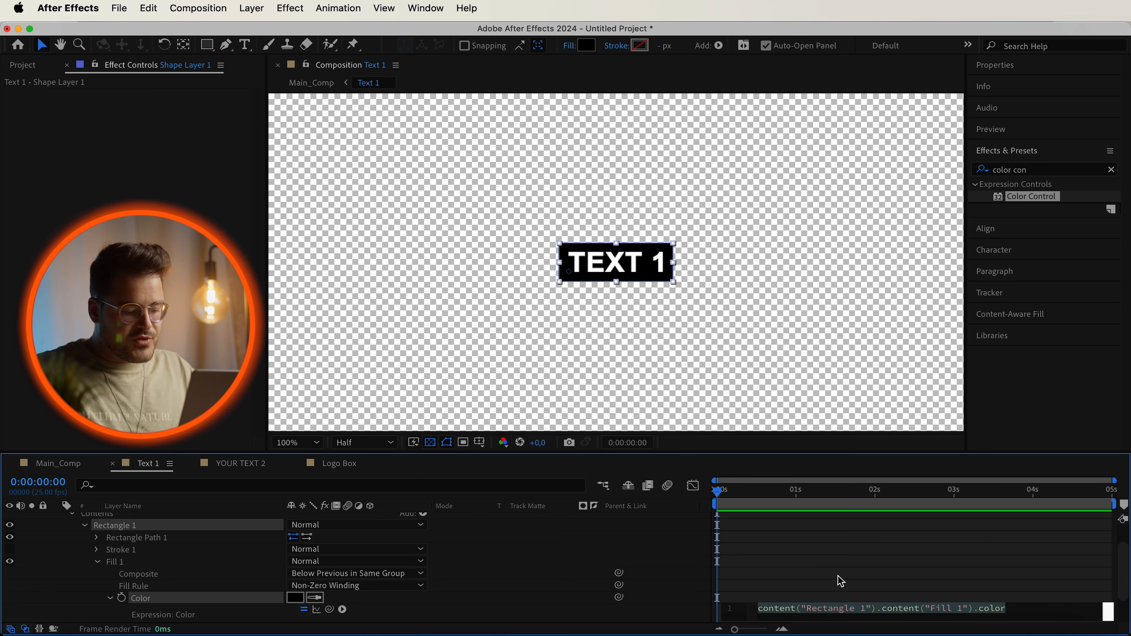
type("comp(\"Main_Comp\").layer(\"Color_Controller\").effect(\"Color Control\")(\"Color\")")
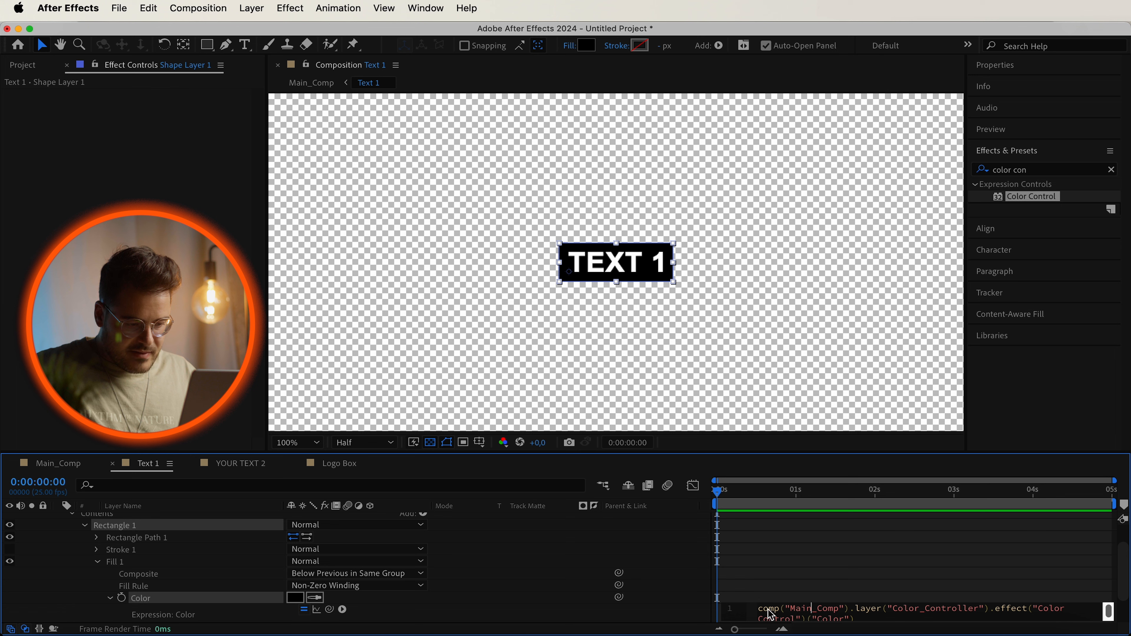
left_click_drag(839, 609, 790, 610)
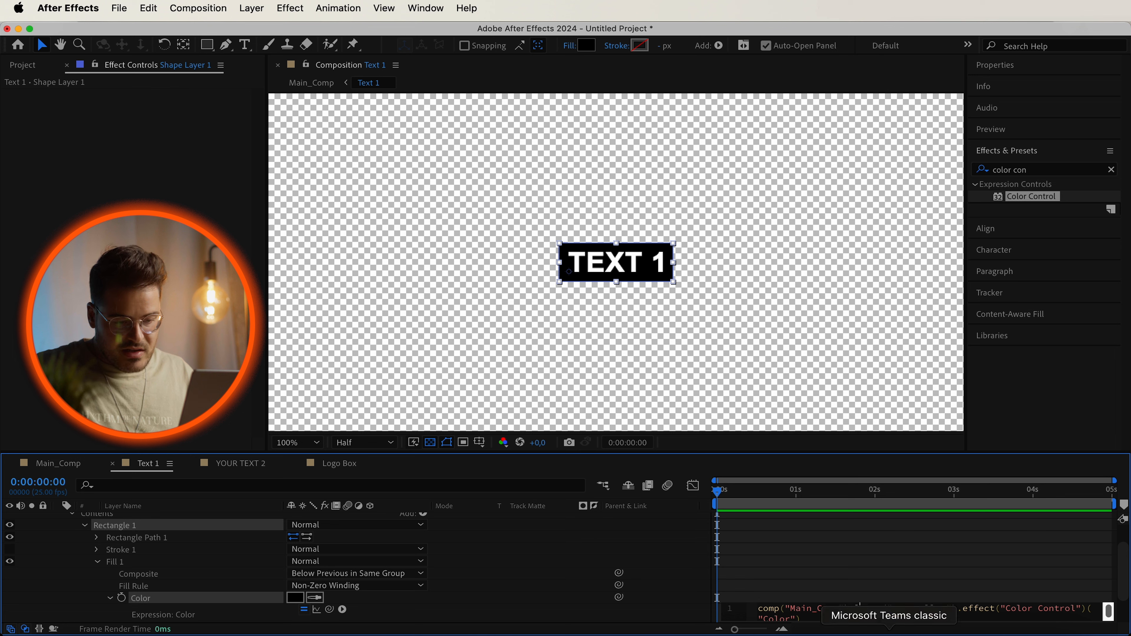
left_click(429, 612)
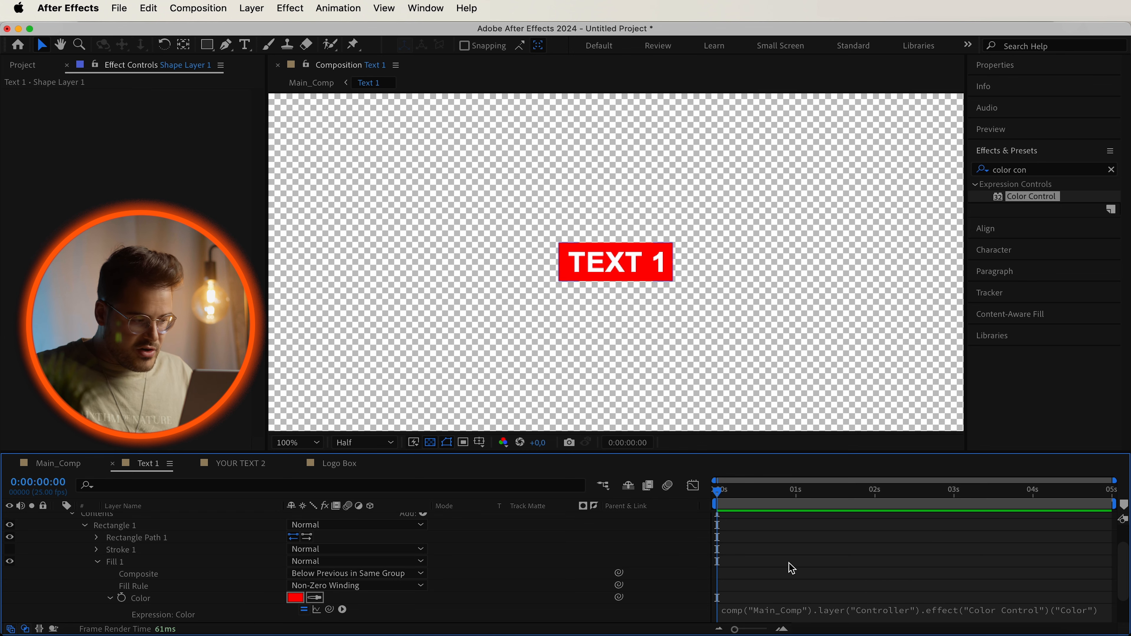
In the Logo Box composition, link the shape layer's Fill 1 color to the Controller's Color Control with the same expression.
left_click(73, 466)
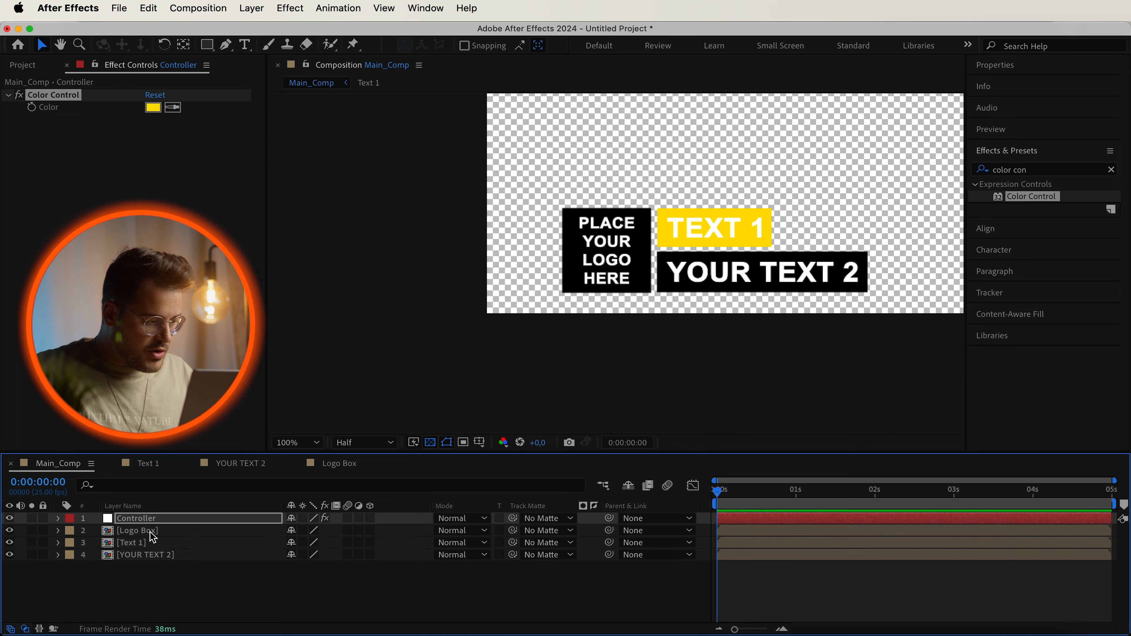
left_click_drag(317, 465, 194, 474)
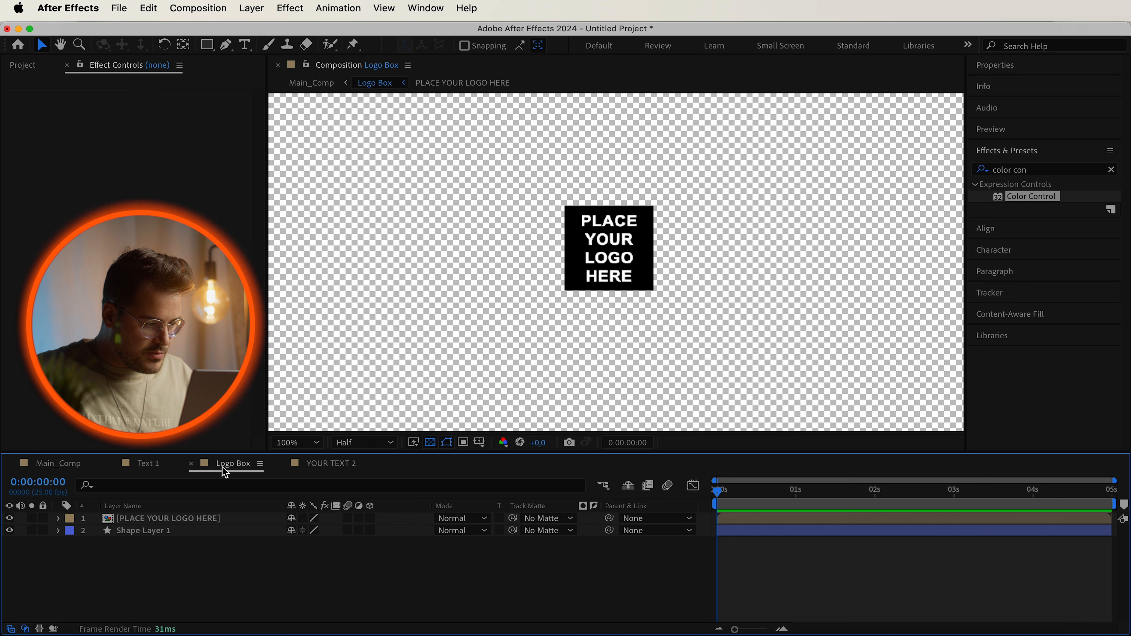
left_click(129, 531)
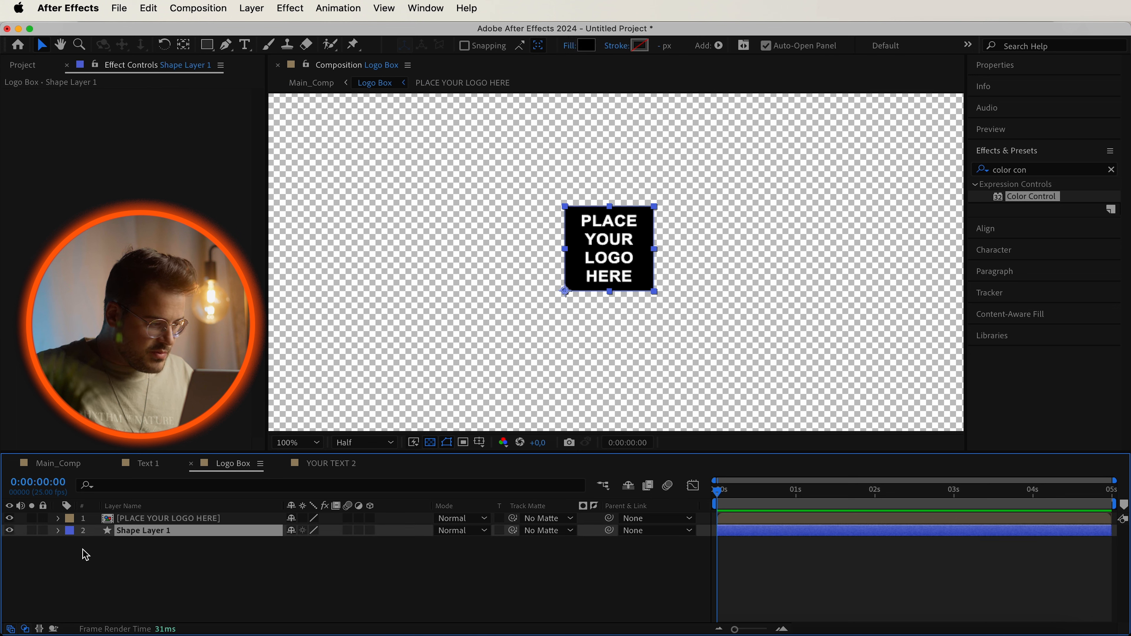
left_click(58, 530)
left_click(71, 543)
left_click(85, 556)
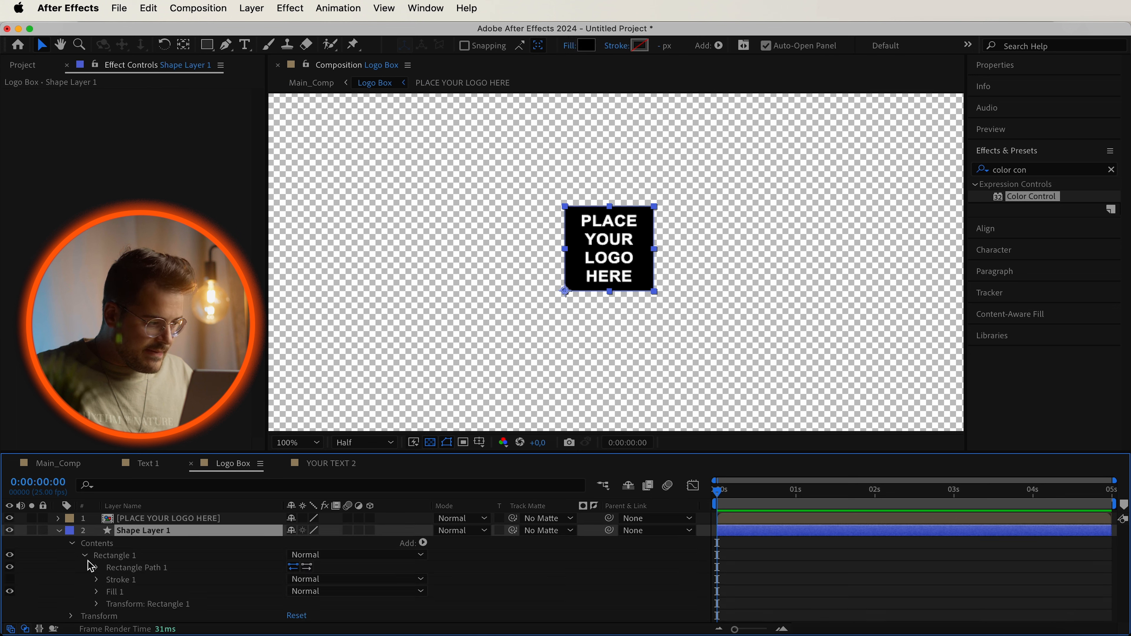
left_click(96, 592)
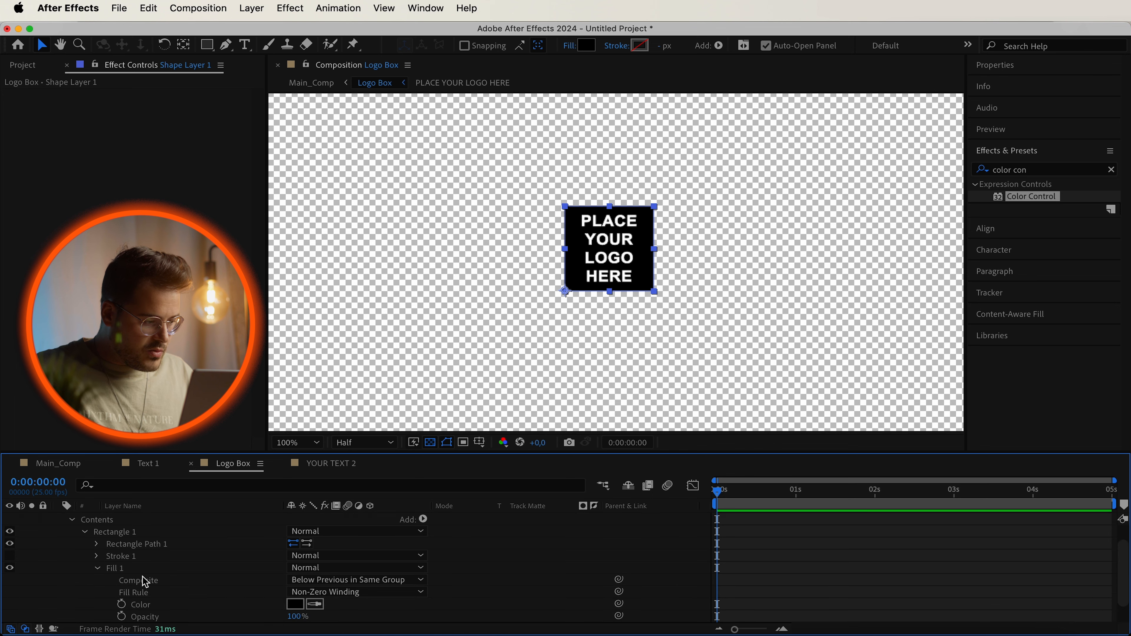
left_click(122, 601, "alt")
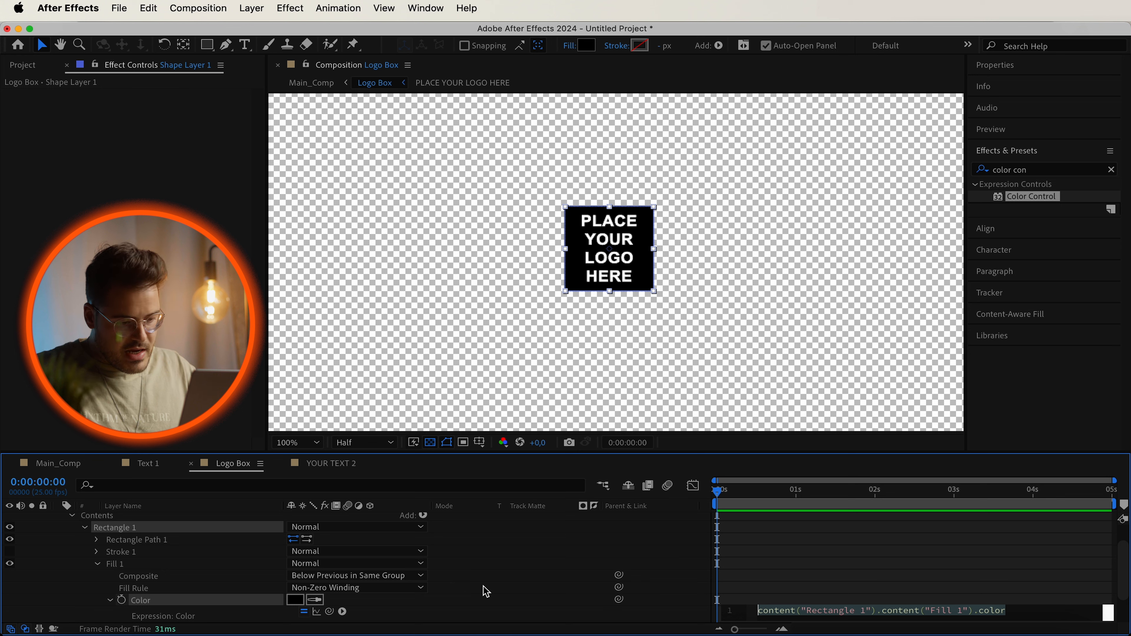
type("comp(\"Main_Comp\").layer(\"Controller\").effect(\"Color Control\")(\"Color\")")
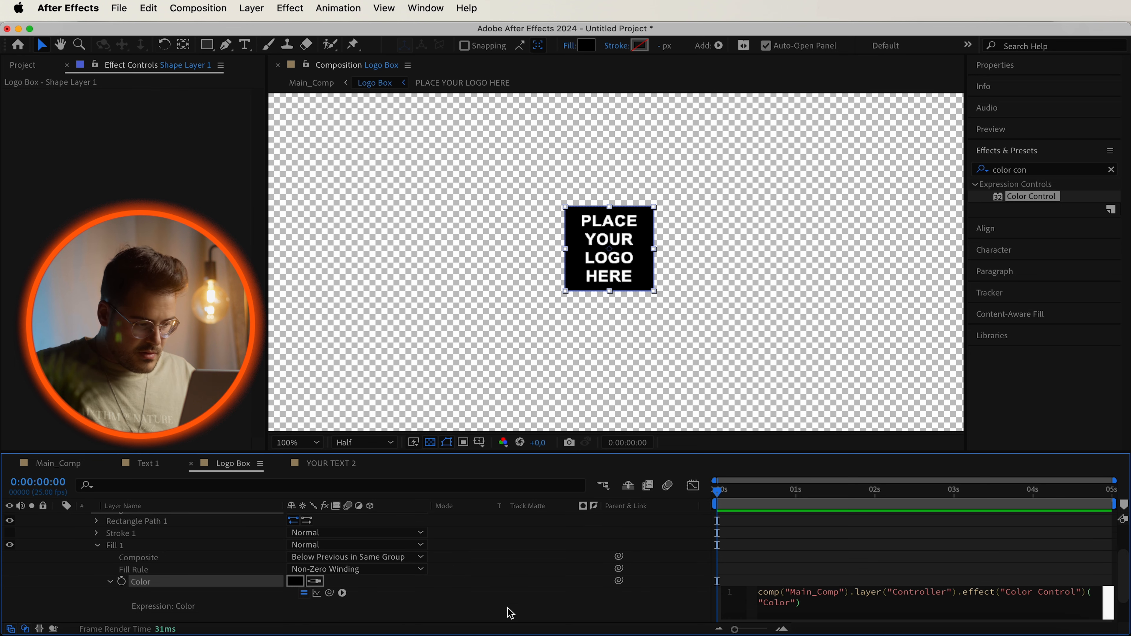
left_click(507, 608)
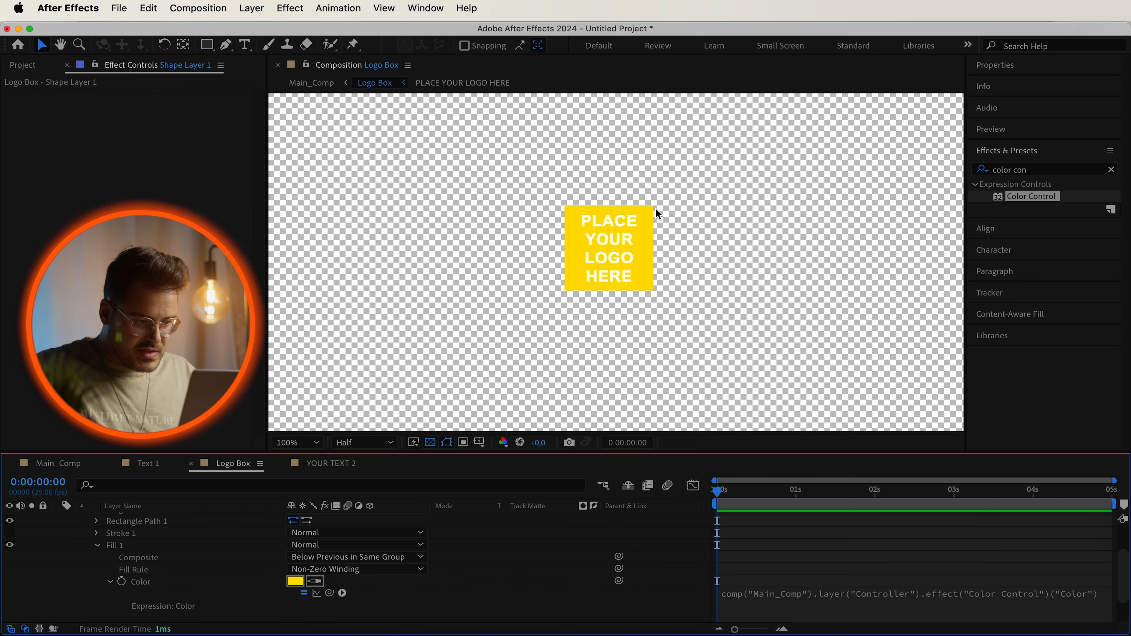
scroll(56, 526, "up", 3)
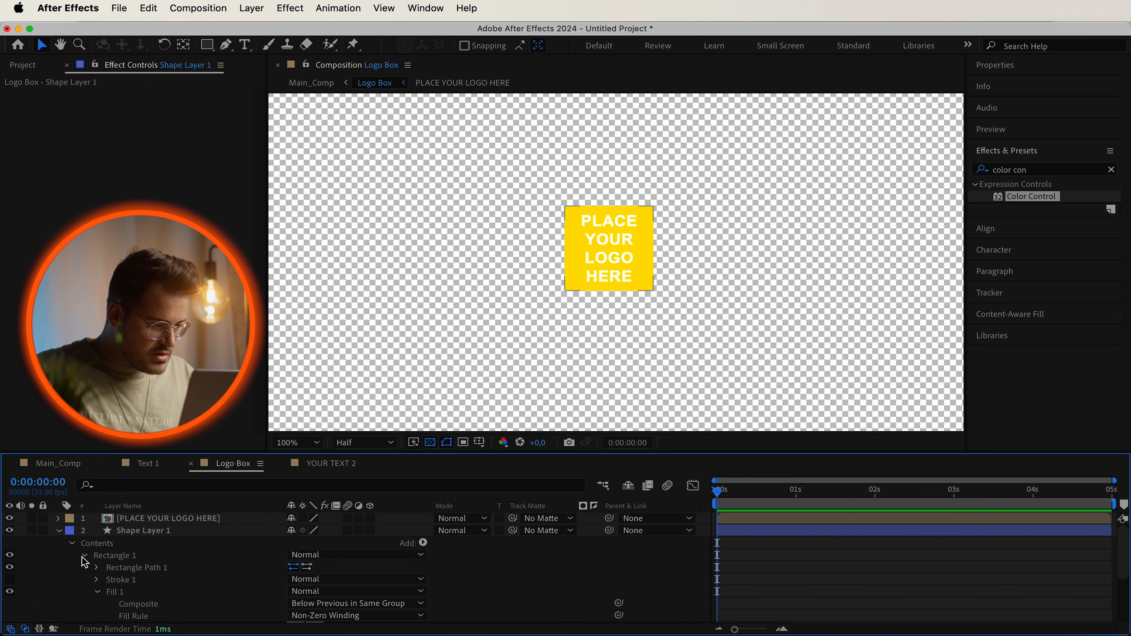
left_click(59, 531)
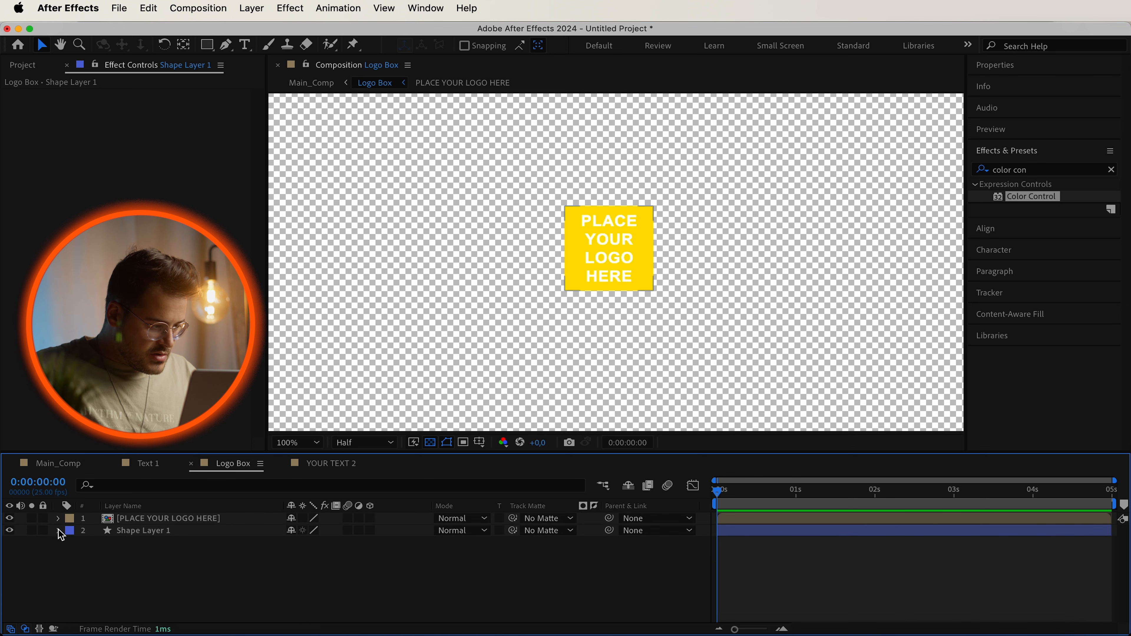
Open the YOUR TEXT 2 composition and apply the Fill effect to the YOUR TEXT 2 text layer.
left_click(40, 466)
left_click(202, 595)
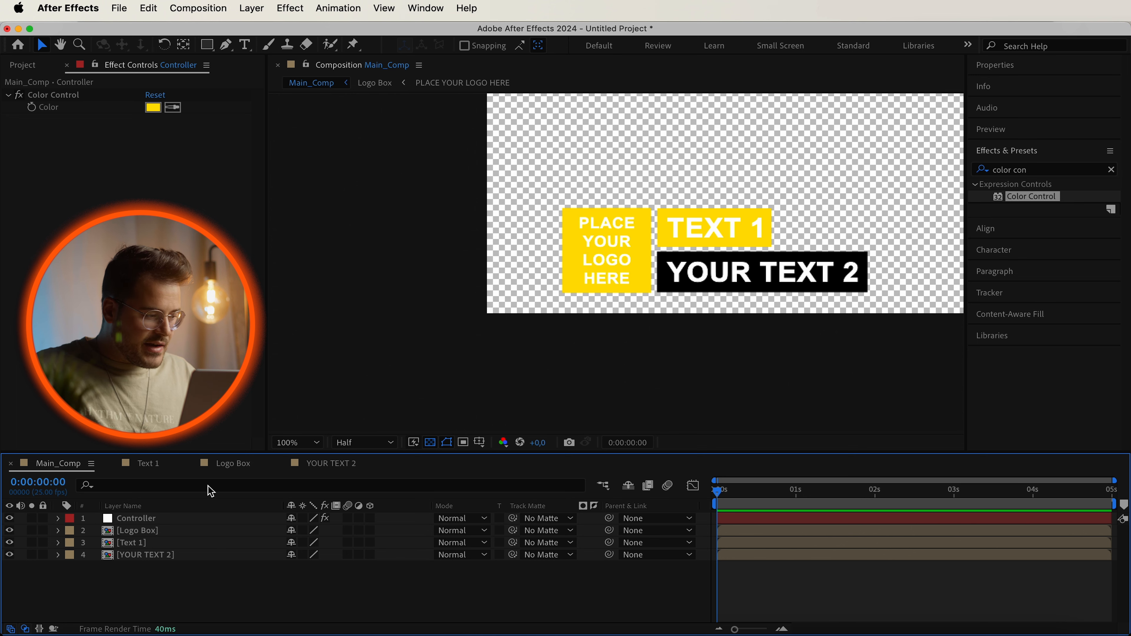
left_click(343, 466)
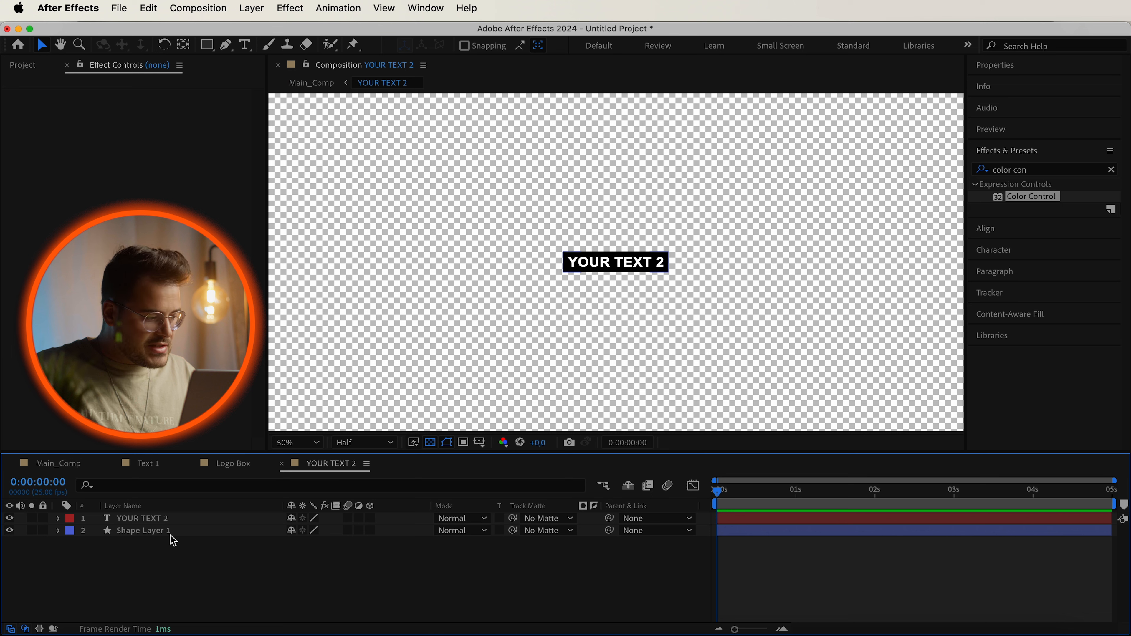
left_click(146, 519)
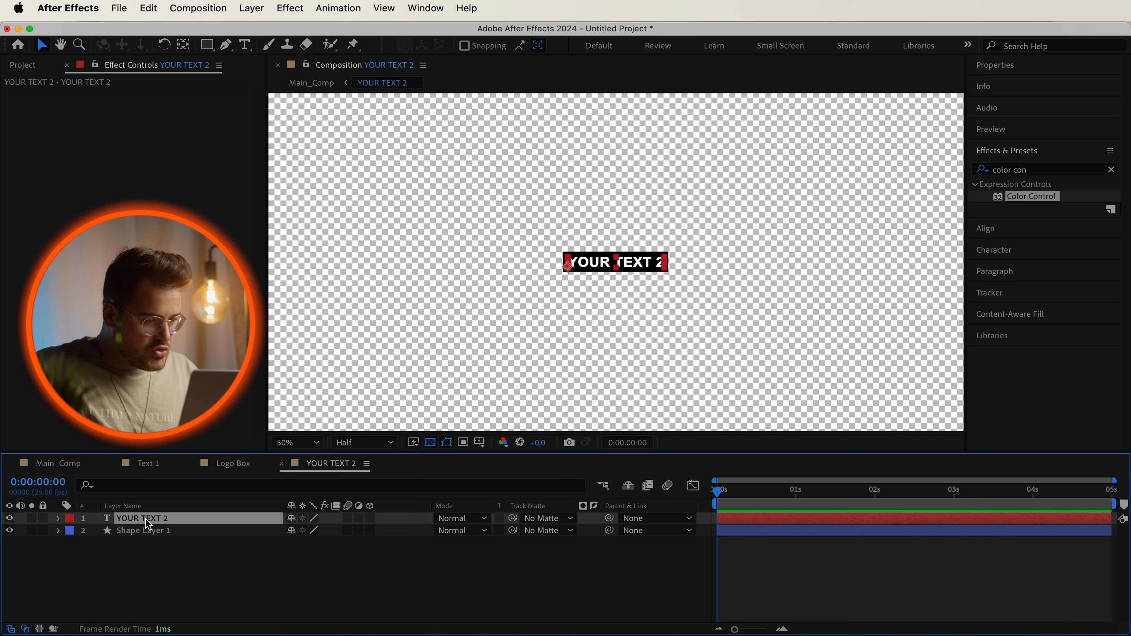
left_click(1062, 170)
type("fill")
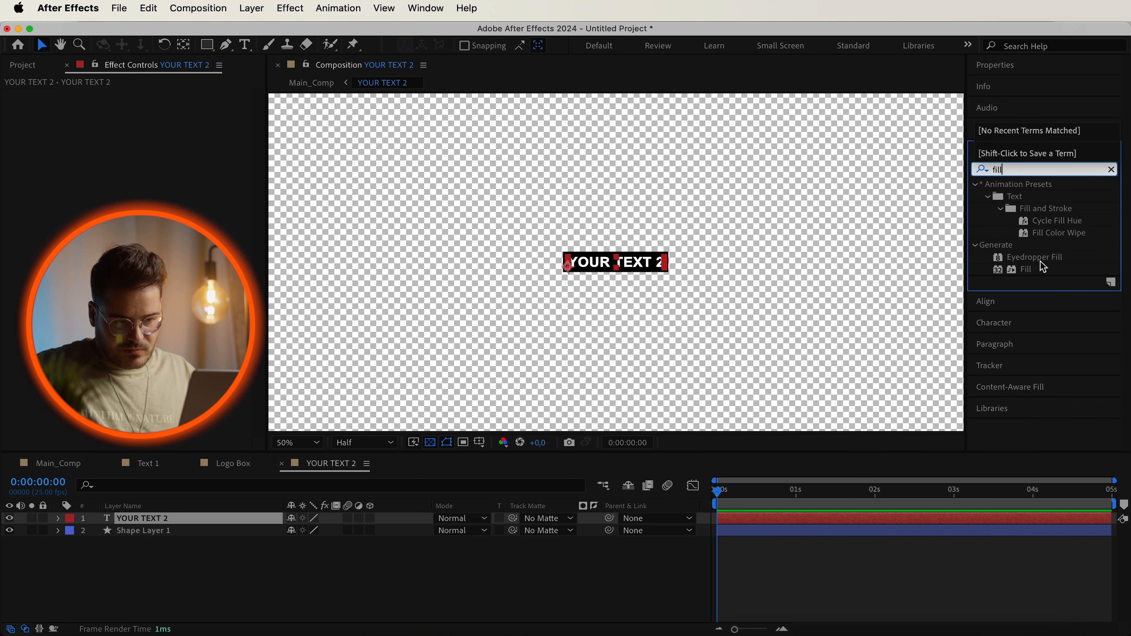
left_click_drag(1033, 270, 160, 523)
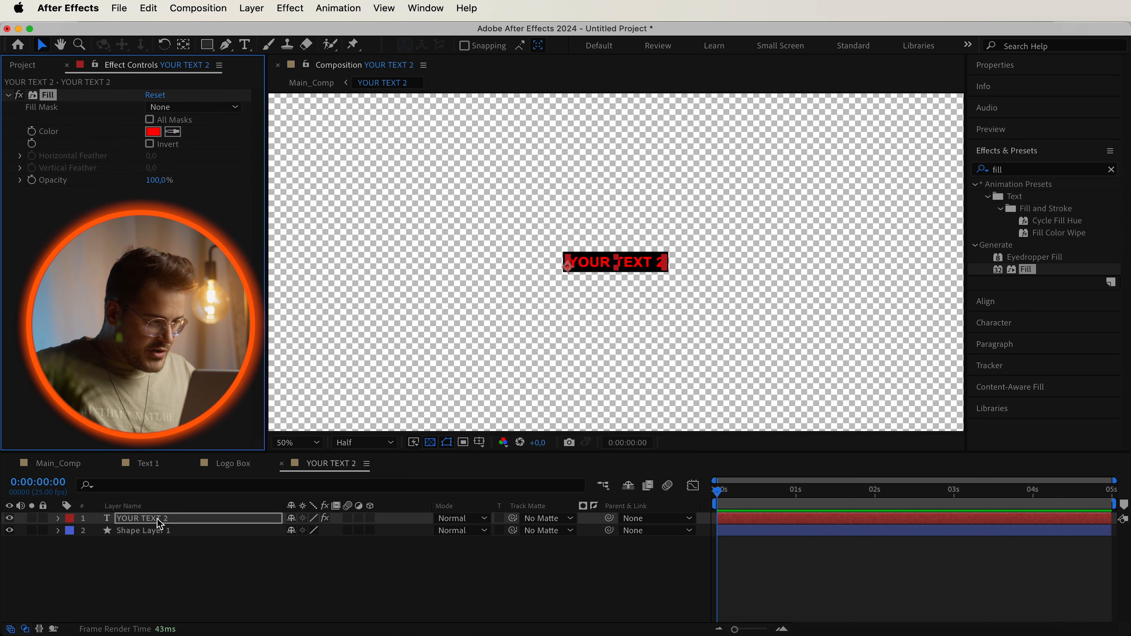
Link the Fill effect's Color on YOUR TEXT 2 to the Controller's Color Control with the pasted expression.
left_click(58, 519)
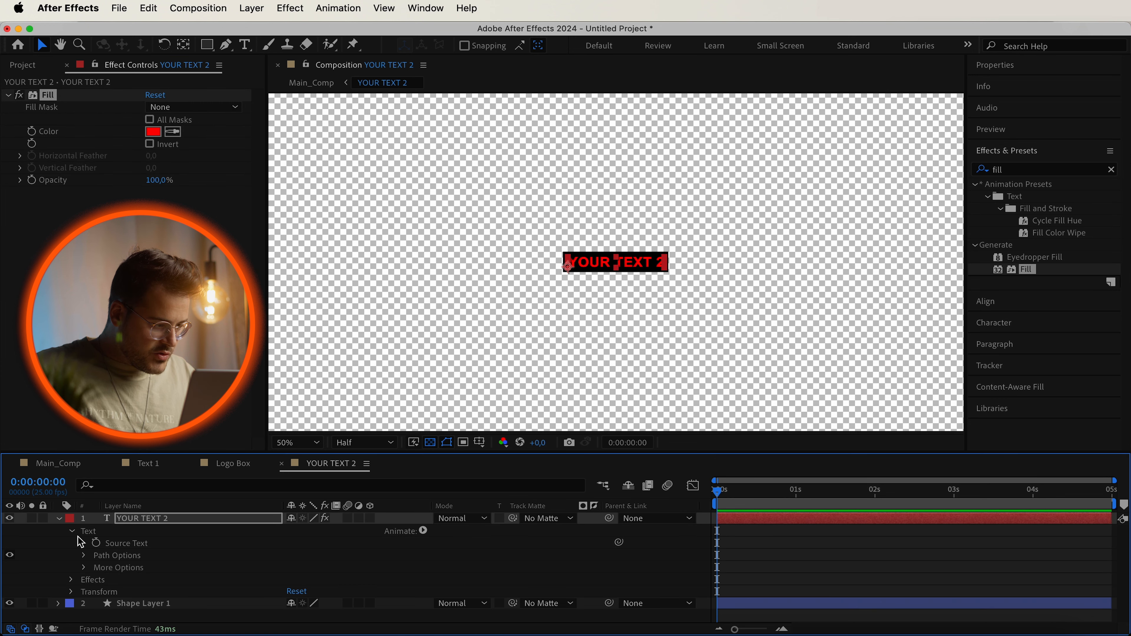
left_click(71, 580)
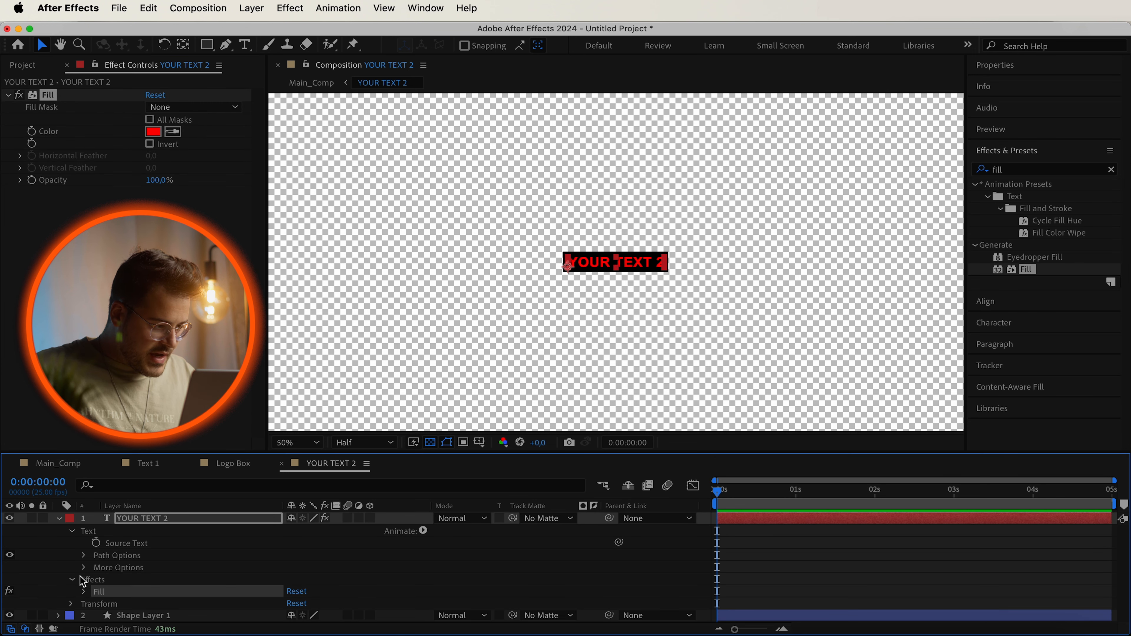
left_click(84, 592)
scroll(162, 578, "down", 3)
scroll(172, 570, "down", 1)
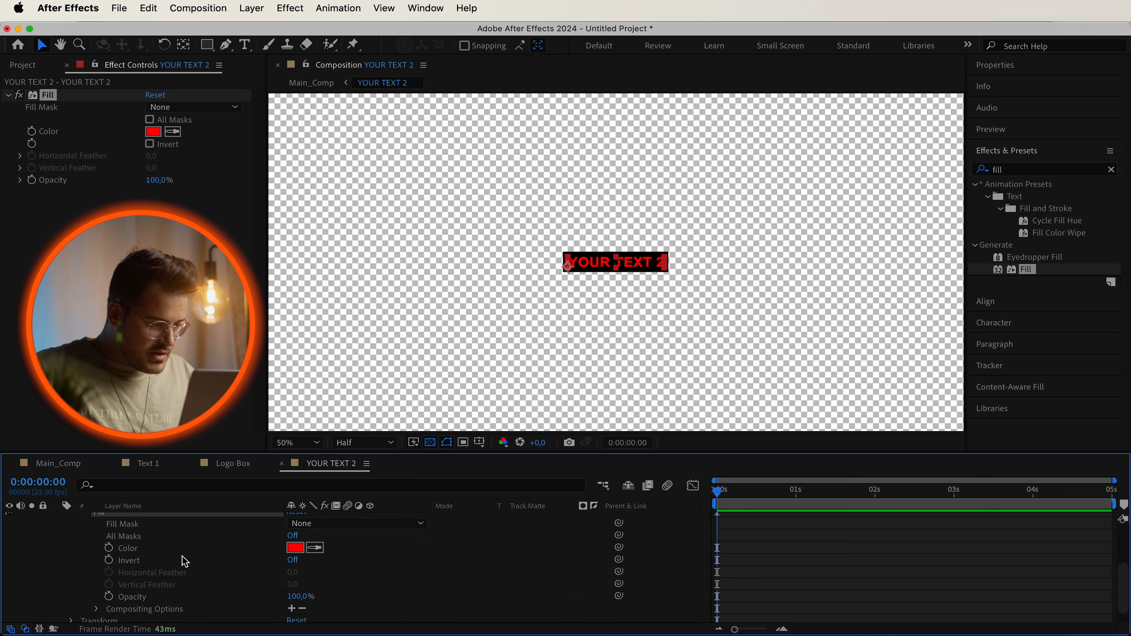
left_click(111, 555, "alt")
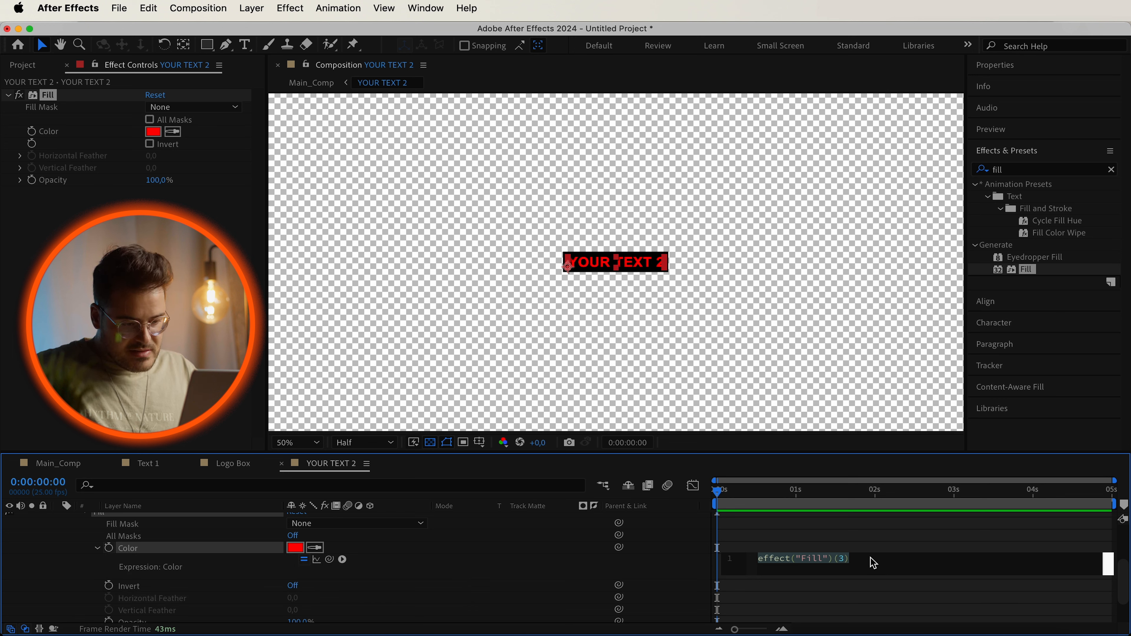
type("comp(\"Main_Comp\").layer(\"Controller\").effect(\"Color Control\")(\"Color\")")
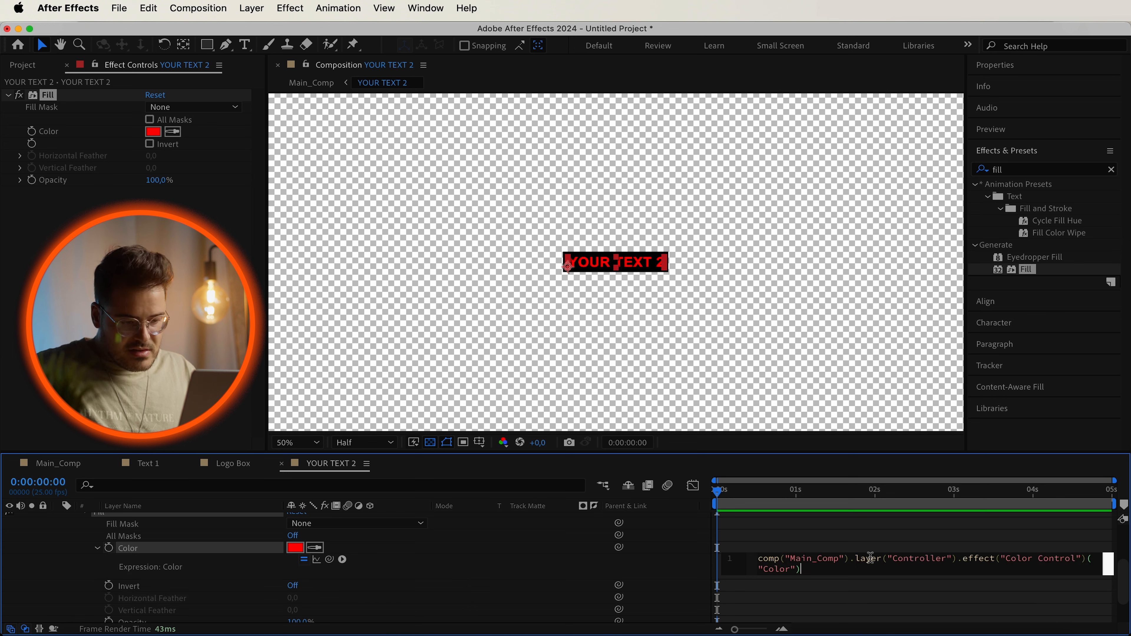
left_click(576, 571)
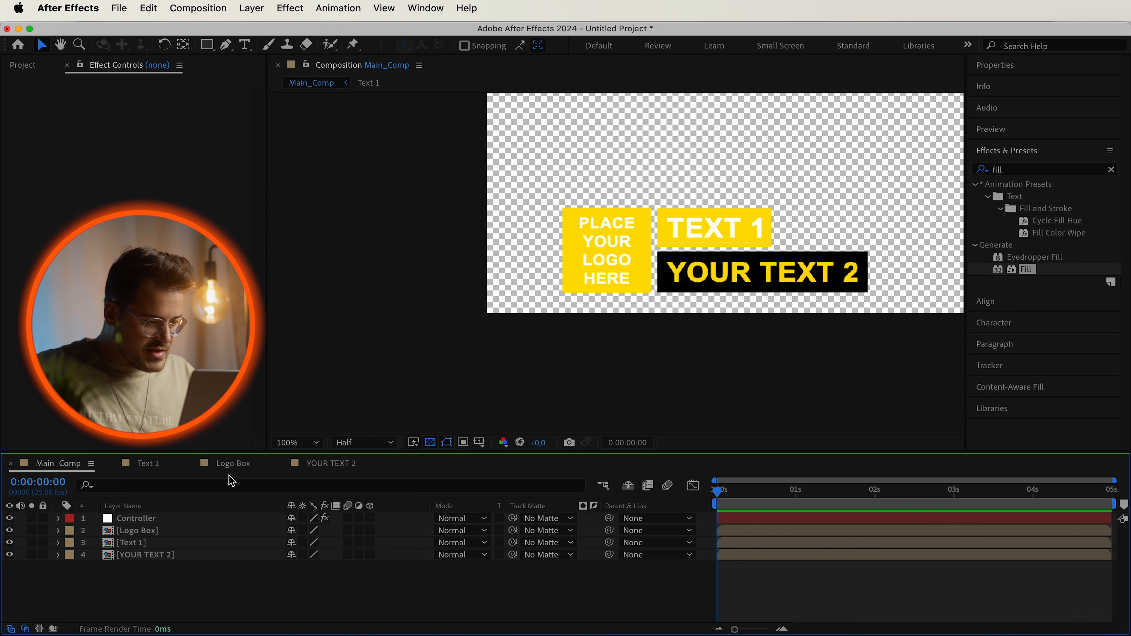
left_click(148, 463)
left_click(630, 256)
double_click(632, 259)
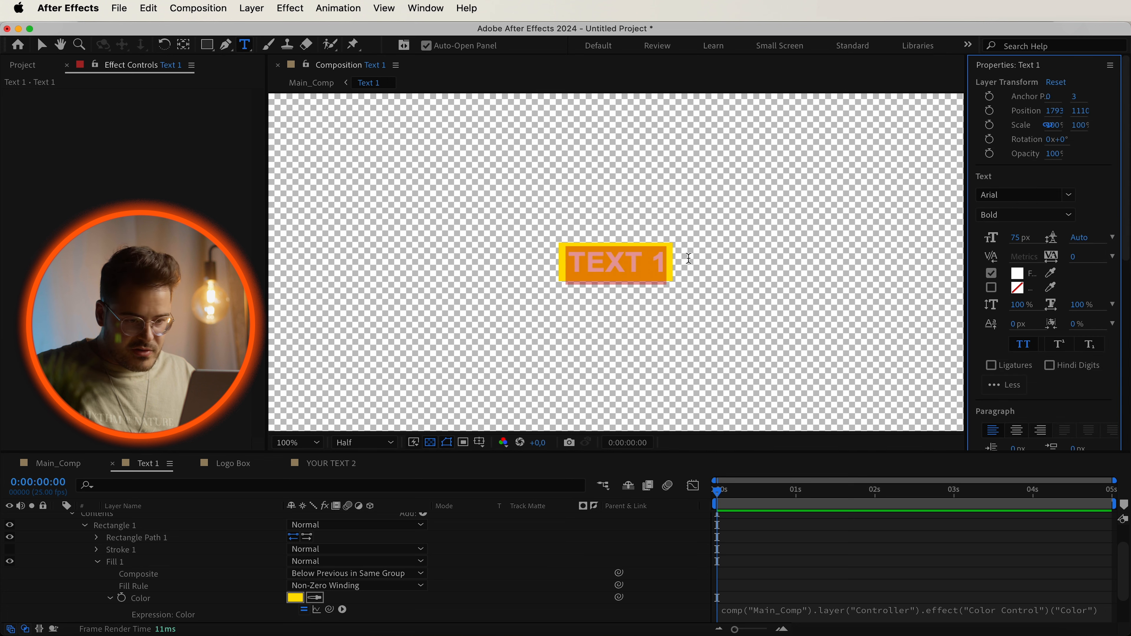
left_click_drag(148, 502, 4, 606)
left_click(341, 389)
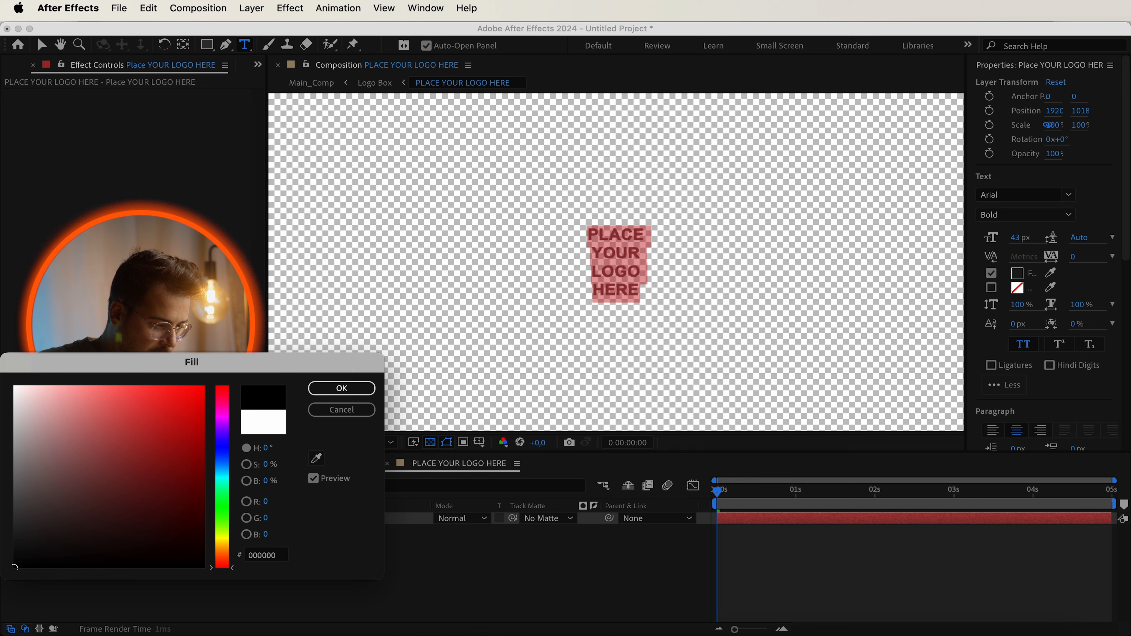
left_click(369, 390)
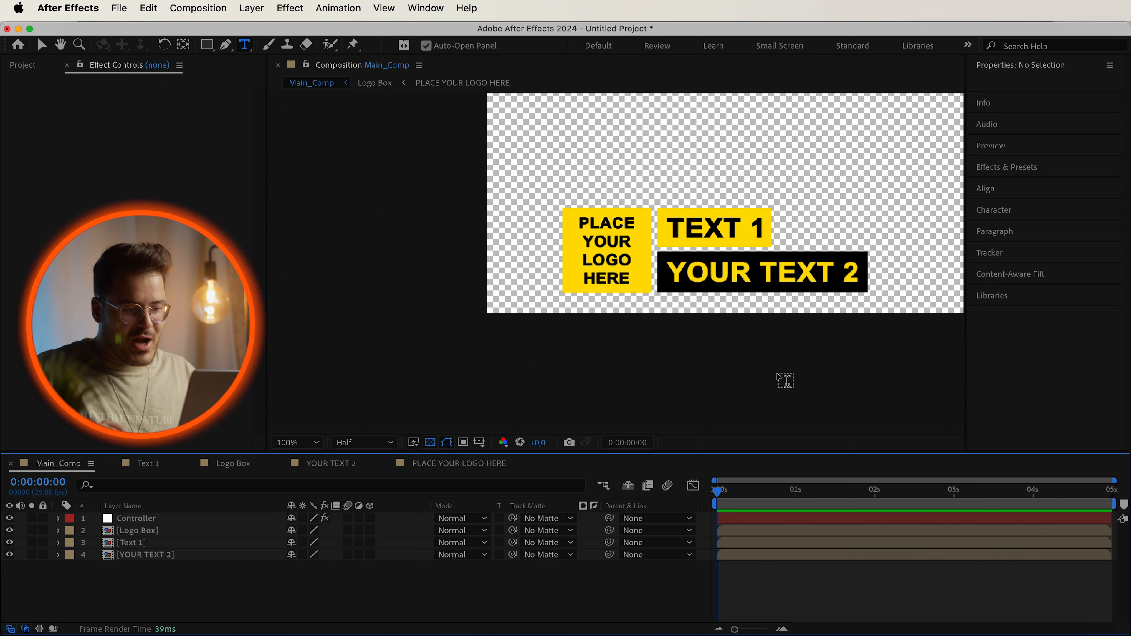
key("v")
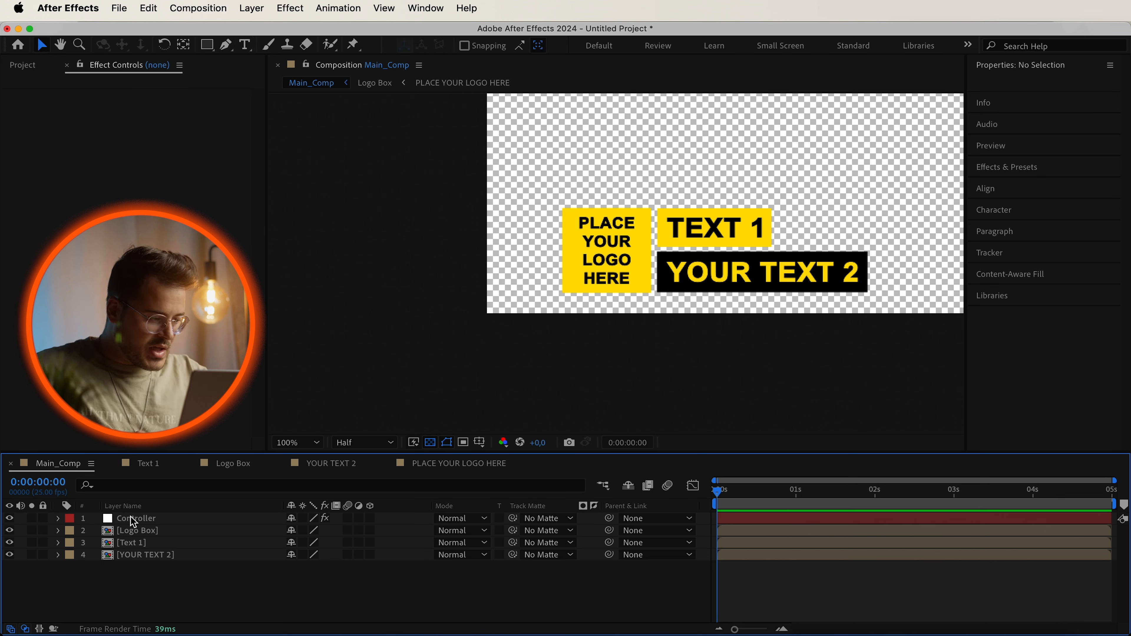
Inspect the Color Control effect on the Controller layer in Main_Comp.
left_click(59, 519)
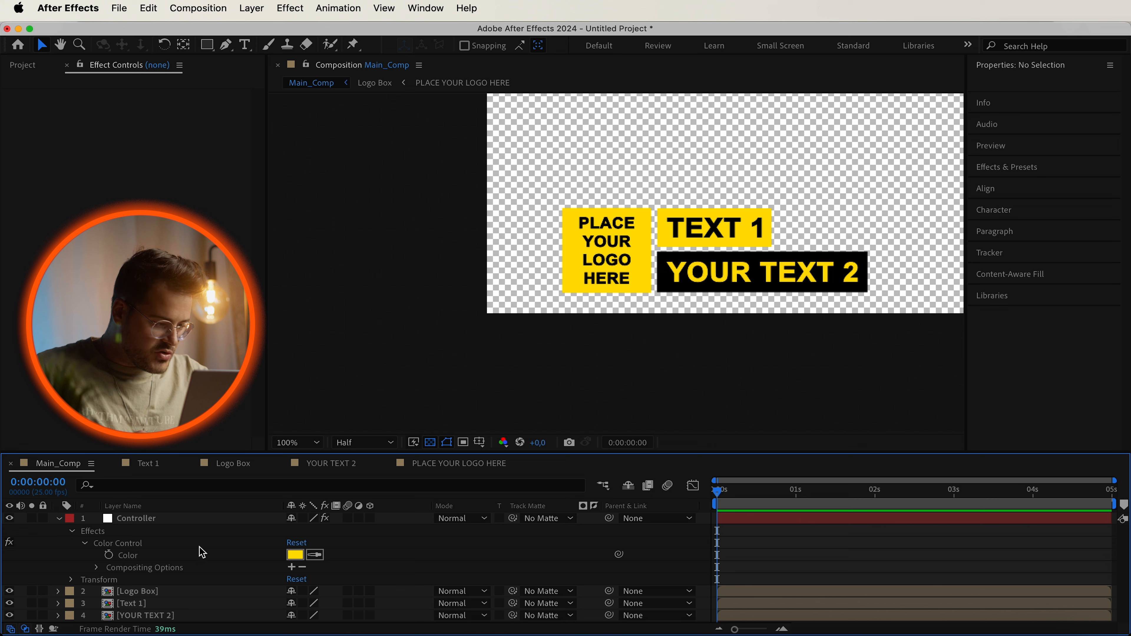
left_click(295, 555)
left_click_drag(222, 445, 216, 418)
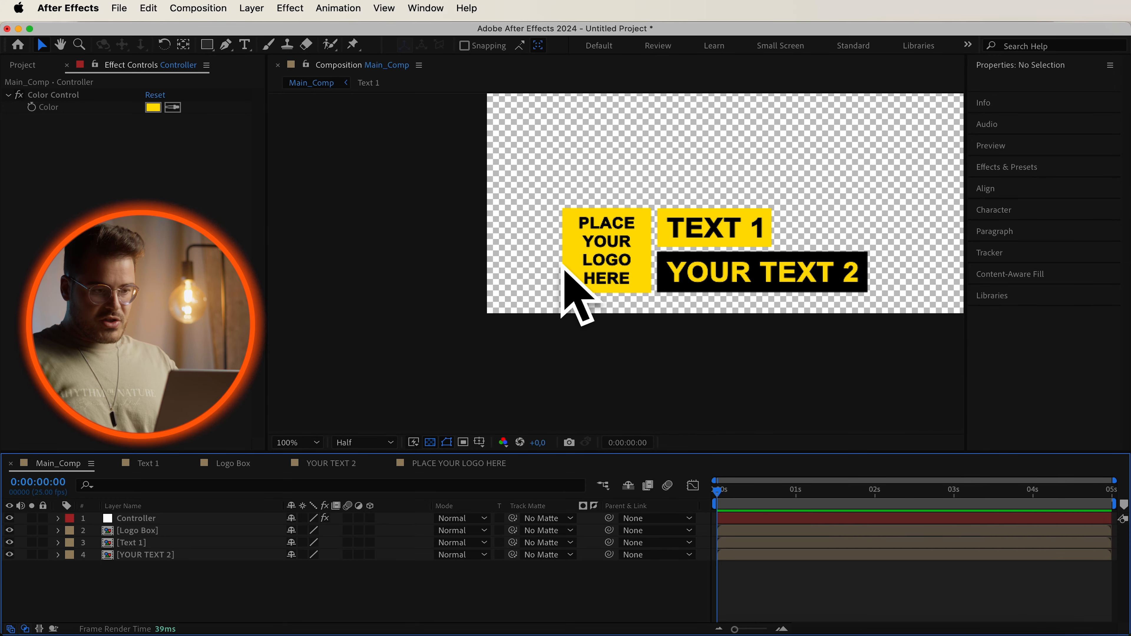
scroll(652, 240, "down", 2)
scroll(653, 242, "up", 2)
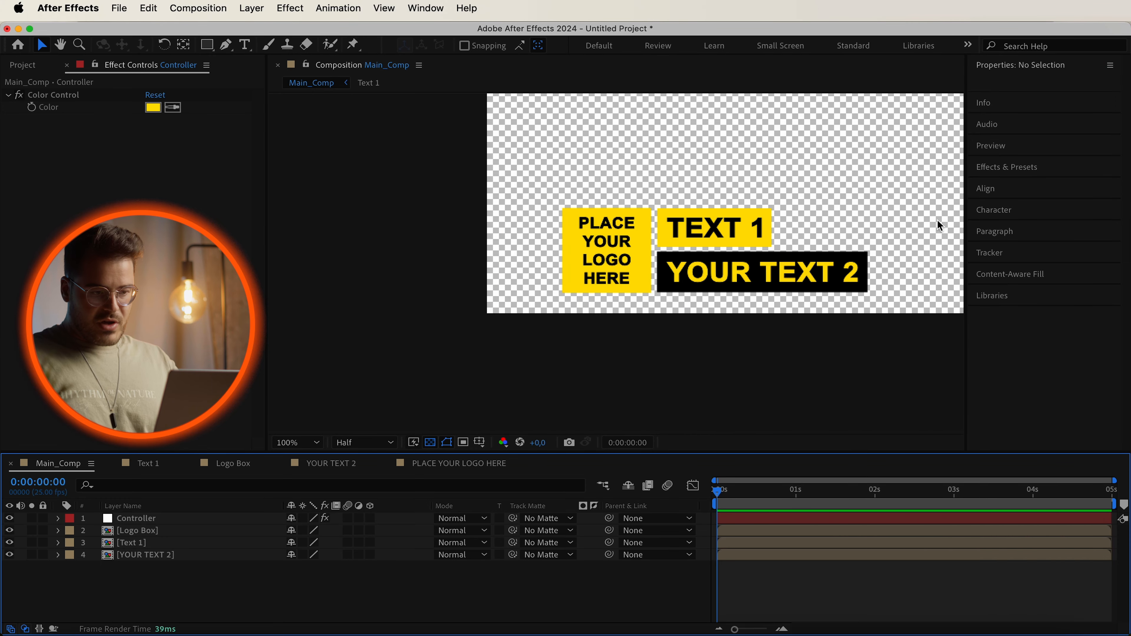
scroll(706, 273, "down", 1)
scroll(704, 272, "up", 1)
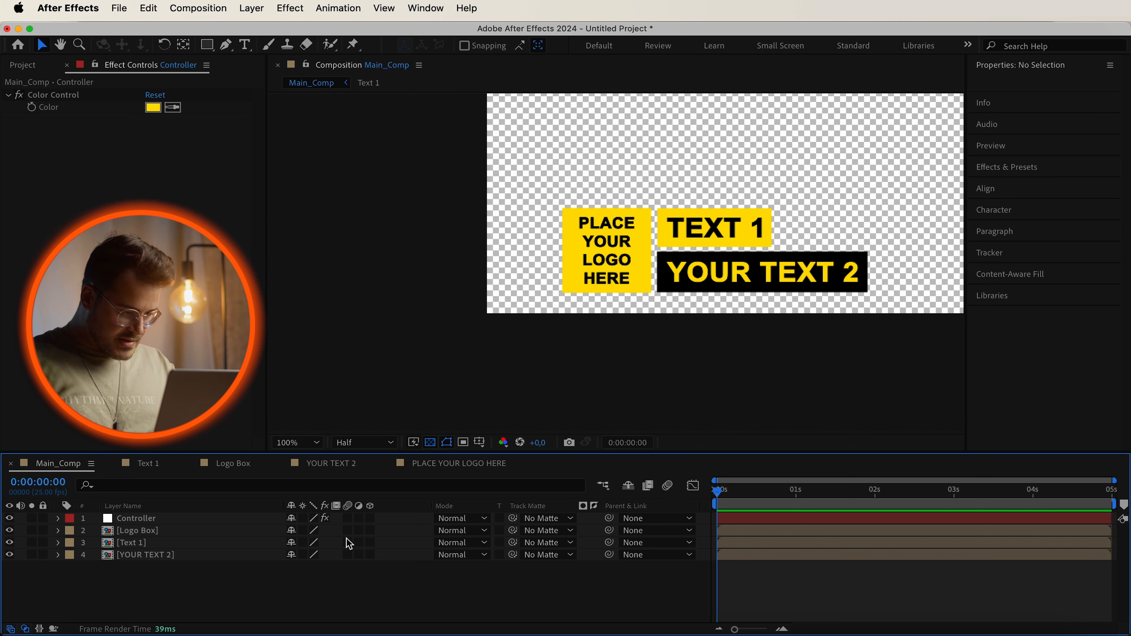
Enable motion blur on the three layers and apply the Transform effect to Logo Box, Text 1 and YOUR TEXT 2.
left_click_drag(350, 533, 354, 557)
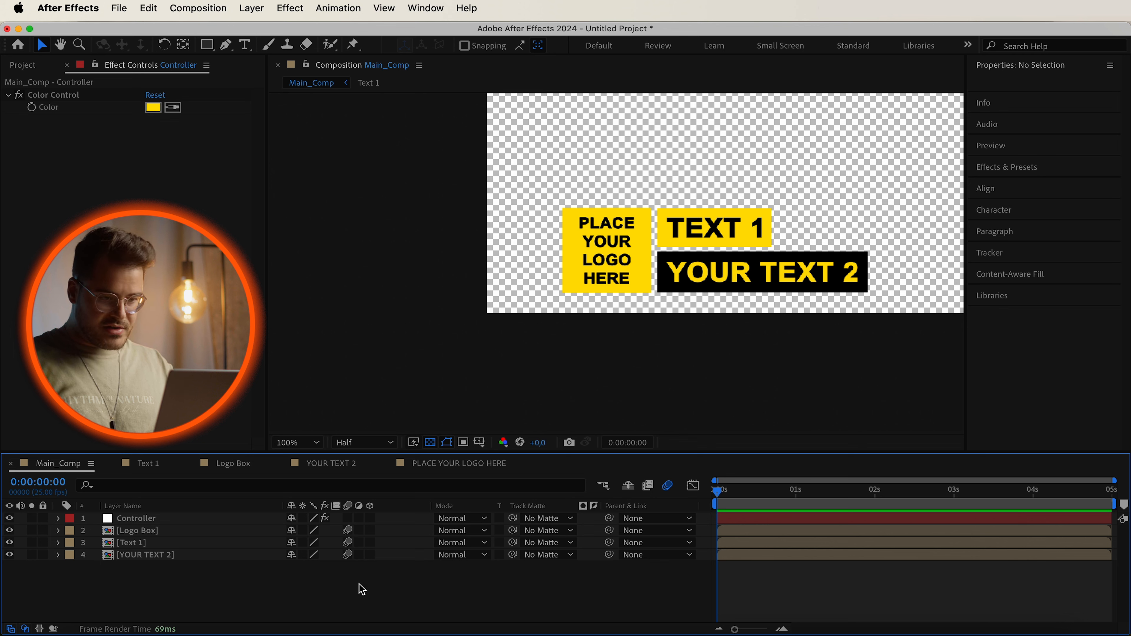
left_click(1035, 172)
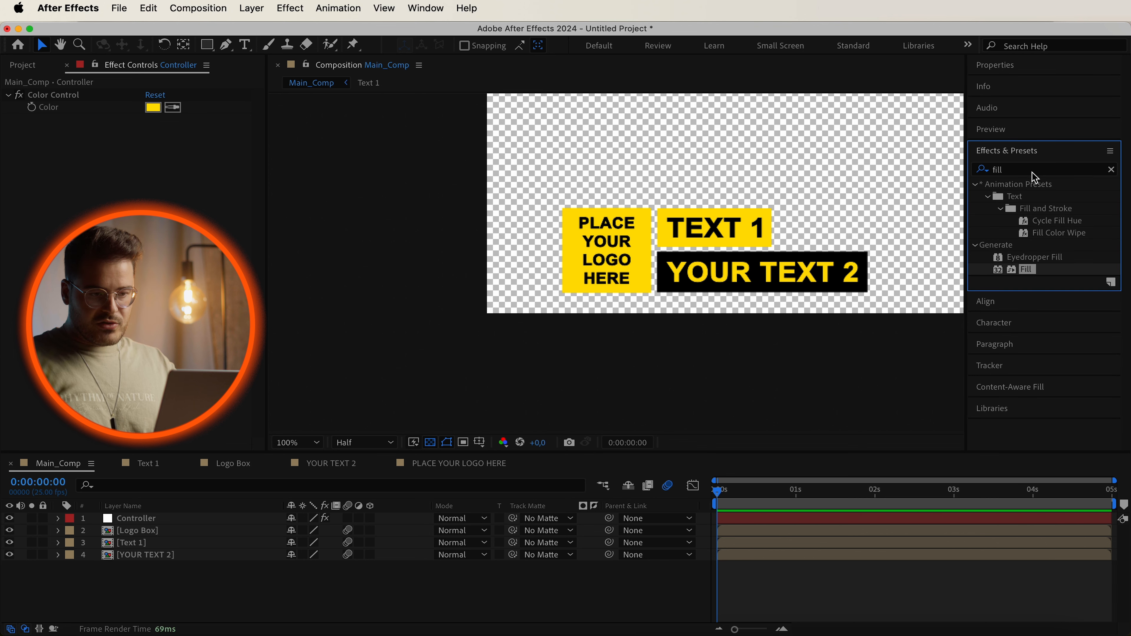
left_click(1031, 170)
type("tr")
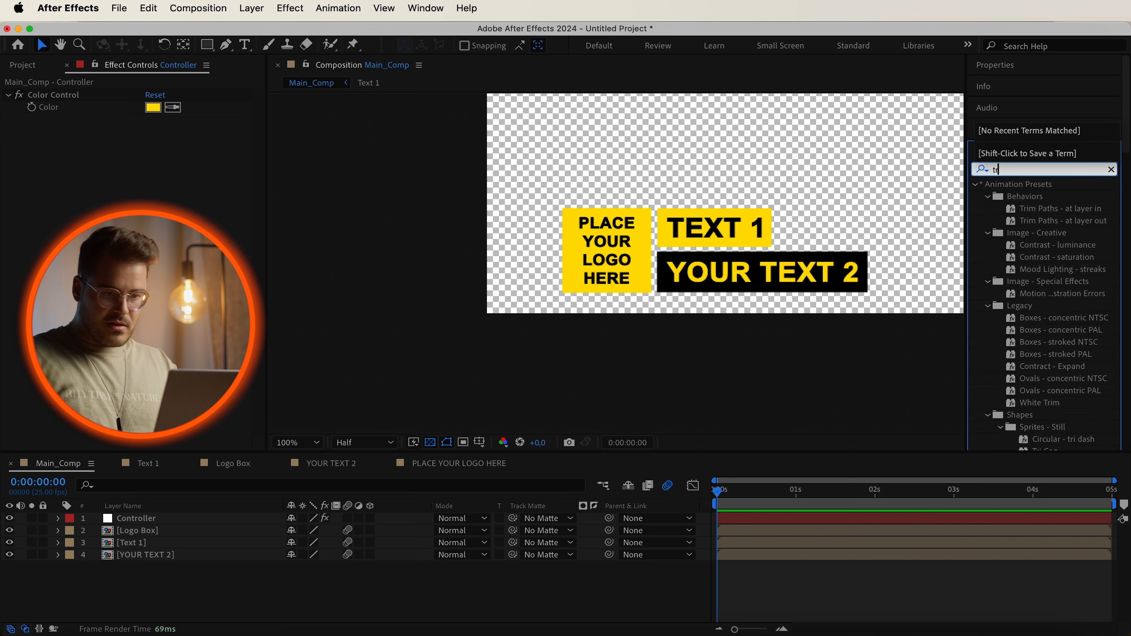
type("ans")
left_click_drag(1035, 321, 134, 534)
left_click_drag(1045, 319, 215, 544)
left_click_drag(1053, 319, 243, 555)
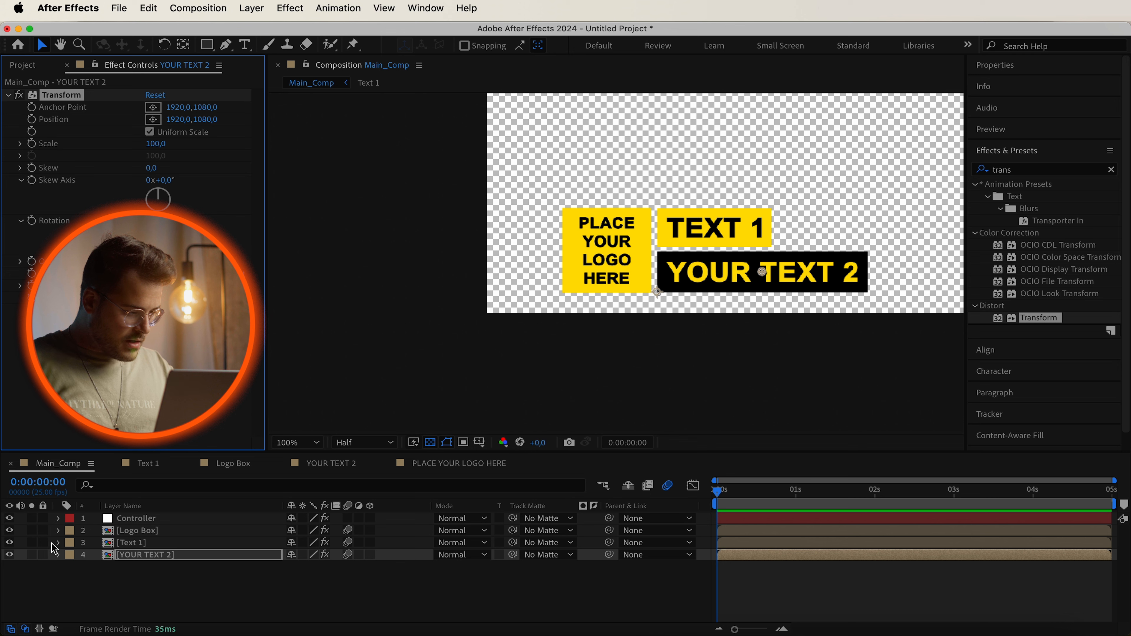
Rename the Transform effect on the Logo Box layer to In Out Animation.
left_click(59, 531)
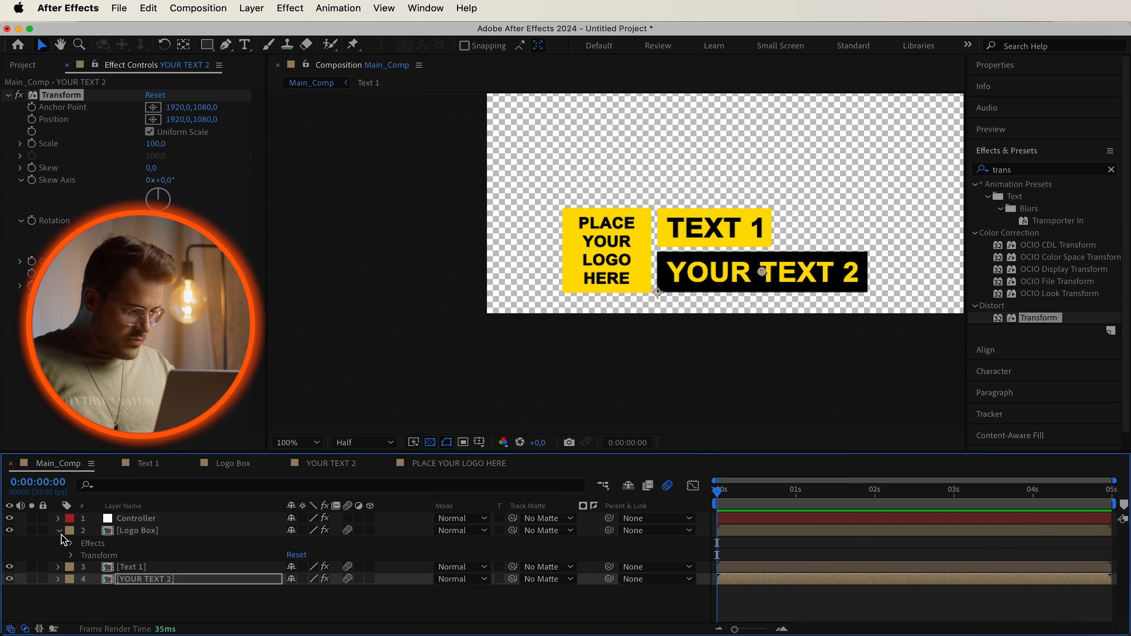
left_click(70, 544)
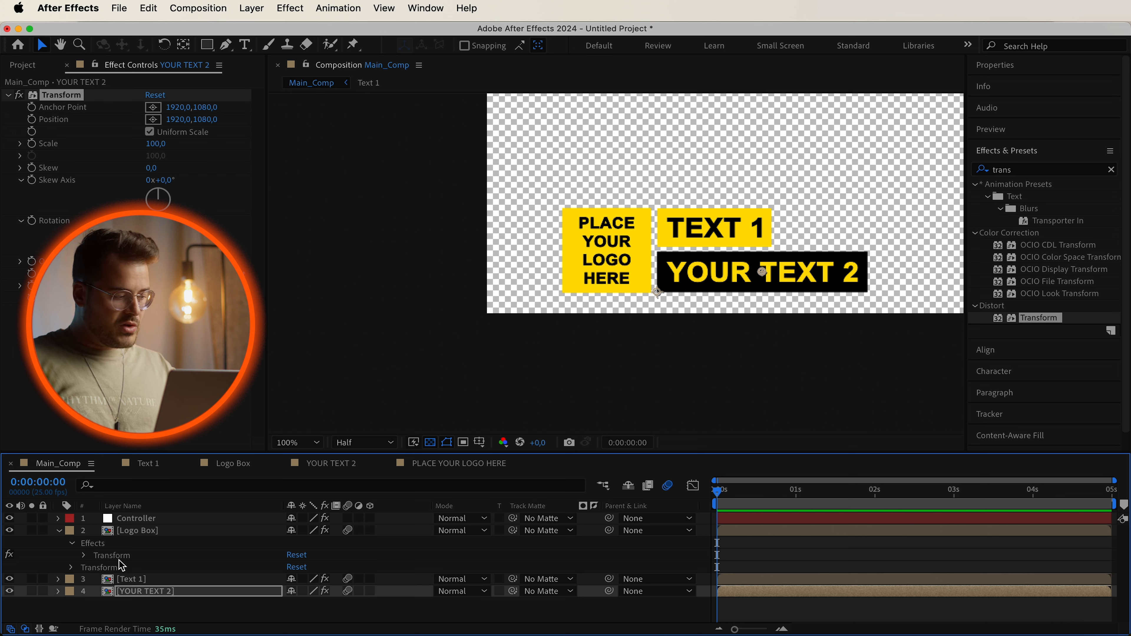
left_click(101, 557)
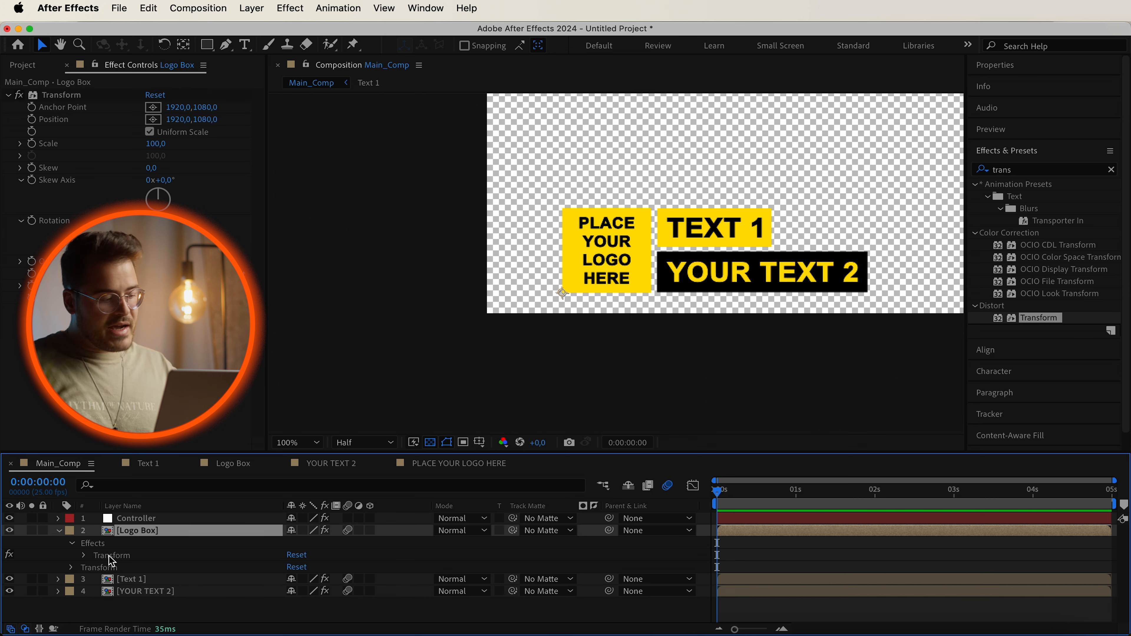
left_click(111, 556)
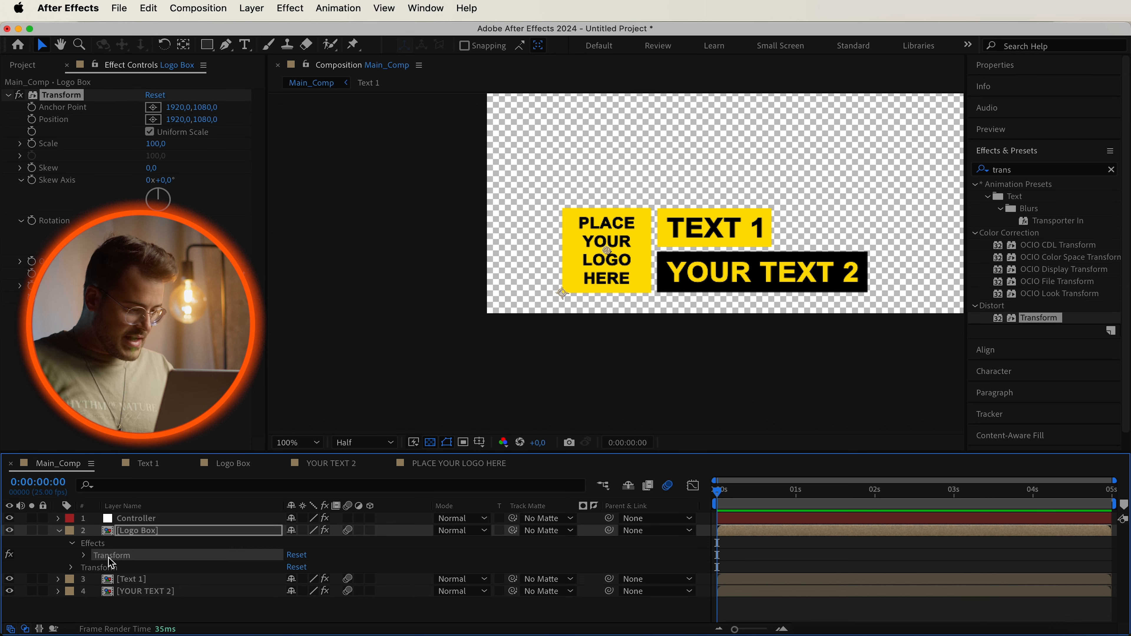
right_click(110, 563)
left_click(128, 558)
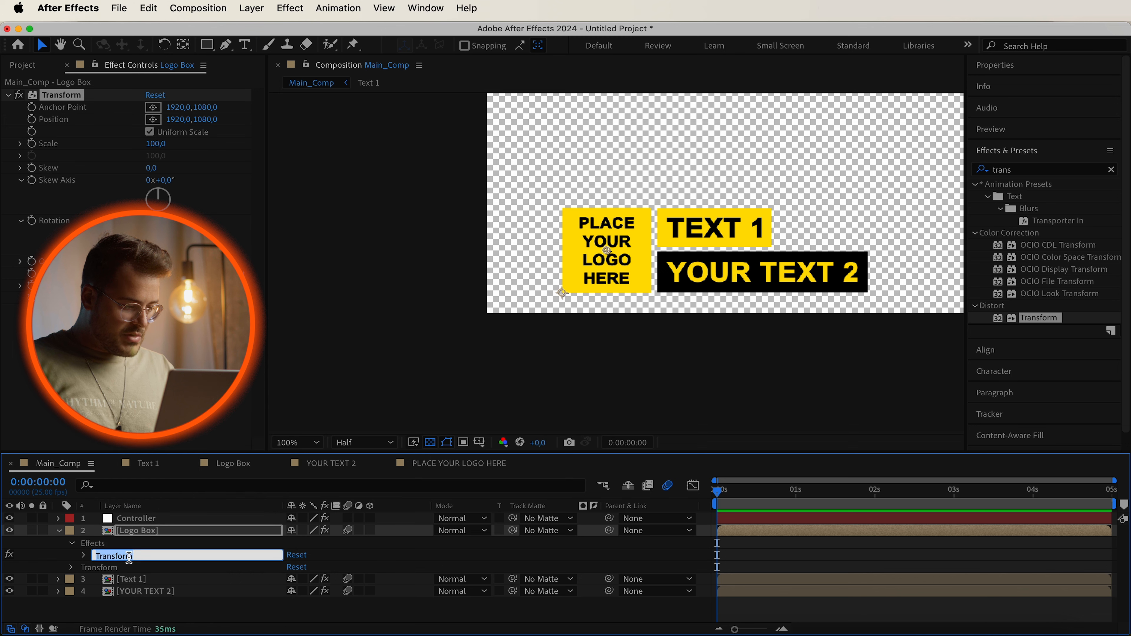
key("BackSpace")
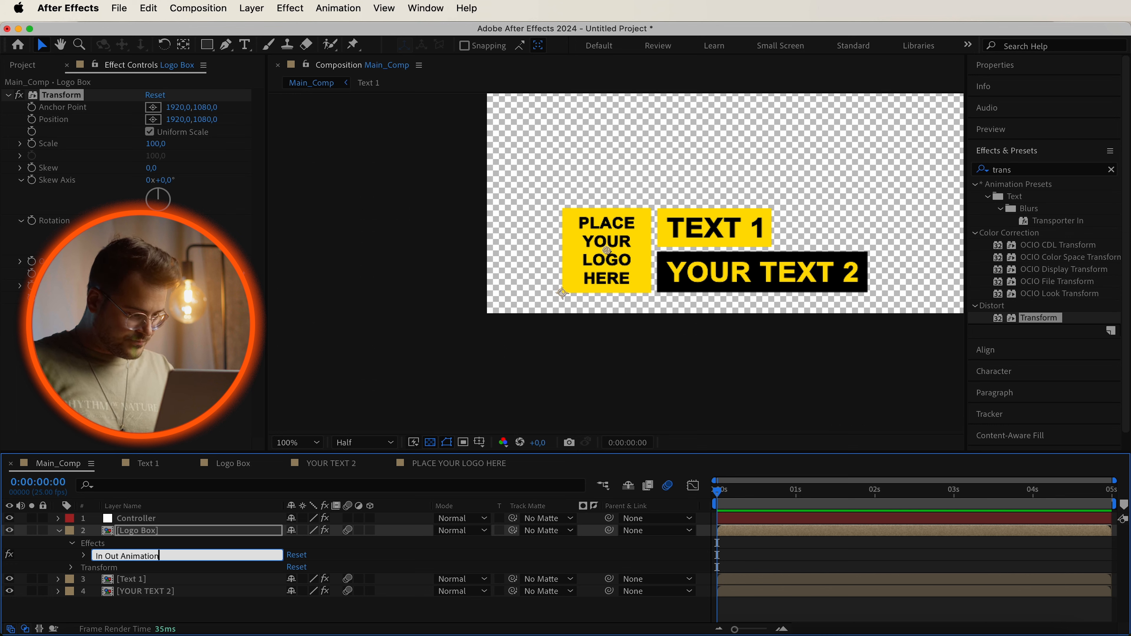
key("Return")
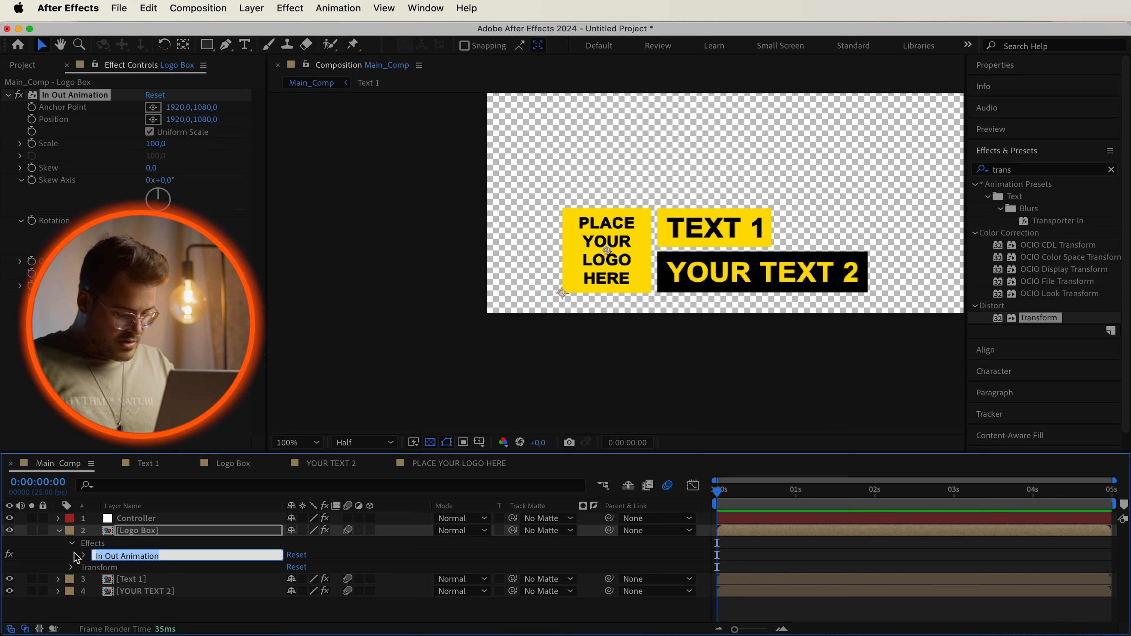
Rename the Transform effect on the Text 1 layer to In Out Animation.
left_click(95, 548)
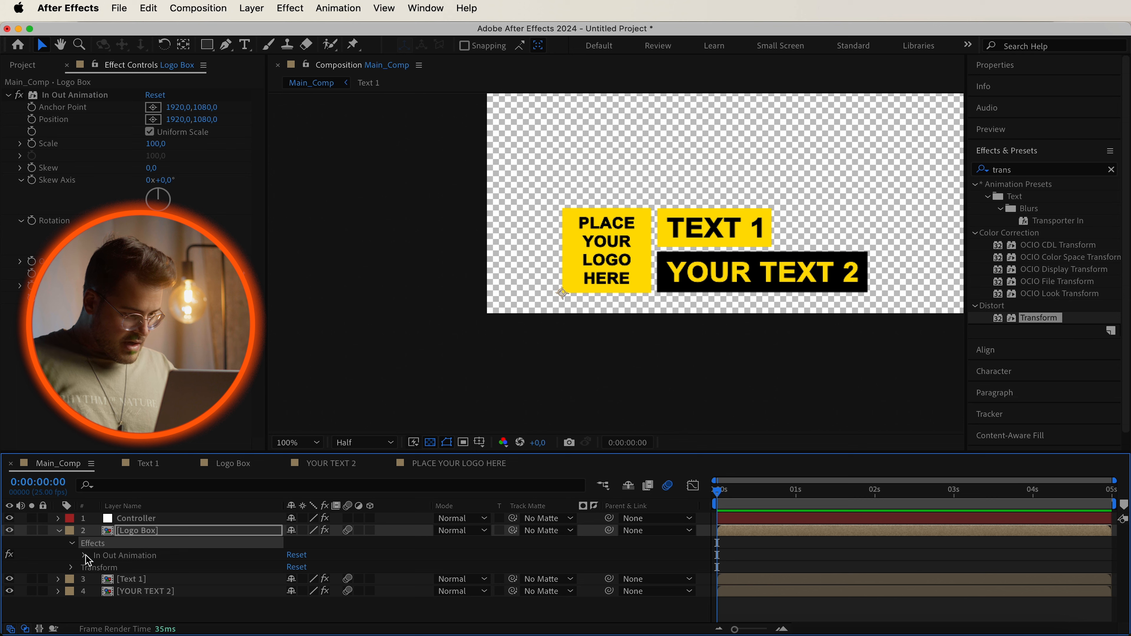
left_click(84, 556)
scroll(89, 542, "up", 2)
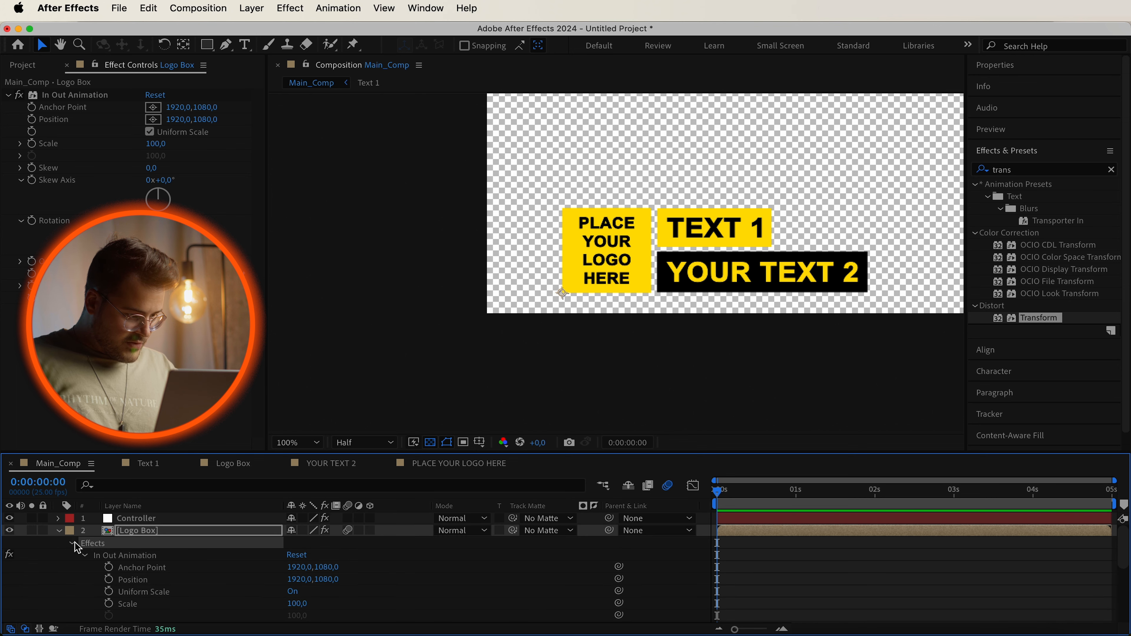
left_click(74, 544)
left_click(60, 567)
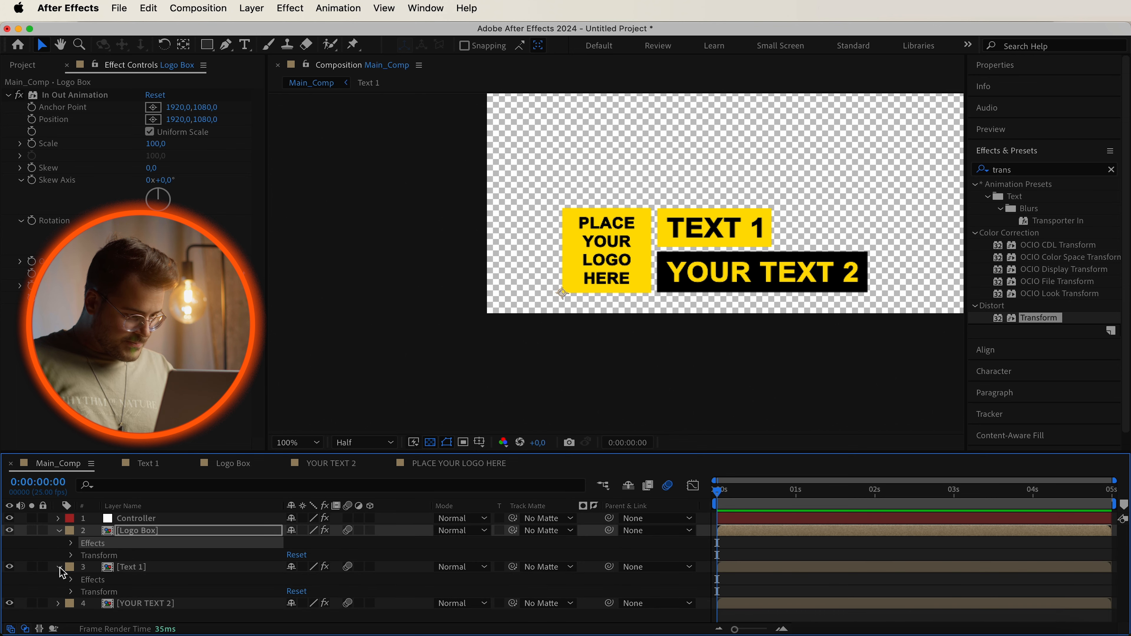
left_click(72, 580)
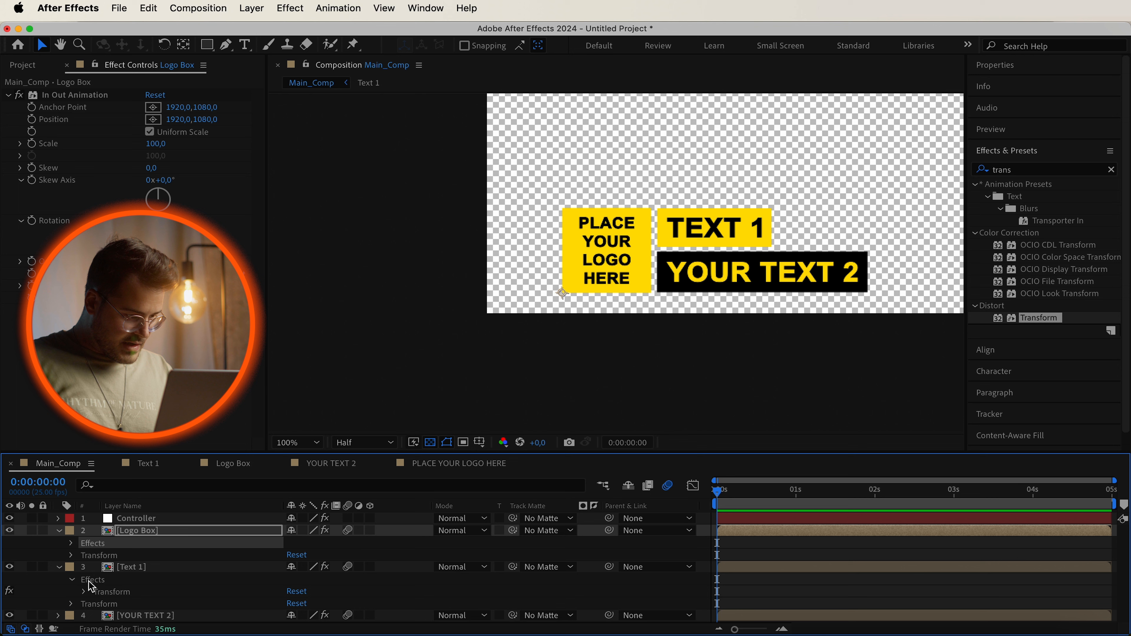
left_click(106, 593)
right_click(105, 593)
left_click(151, 560)
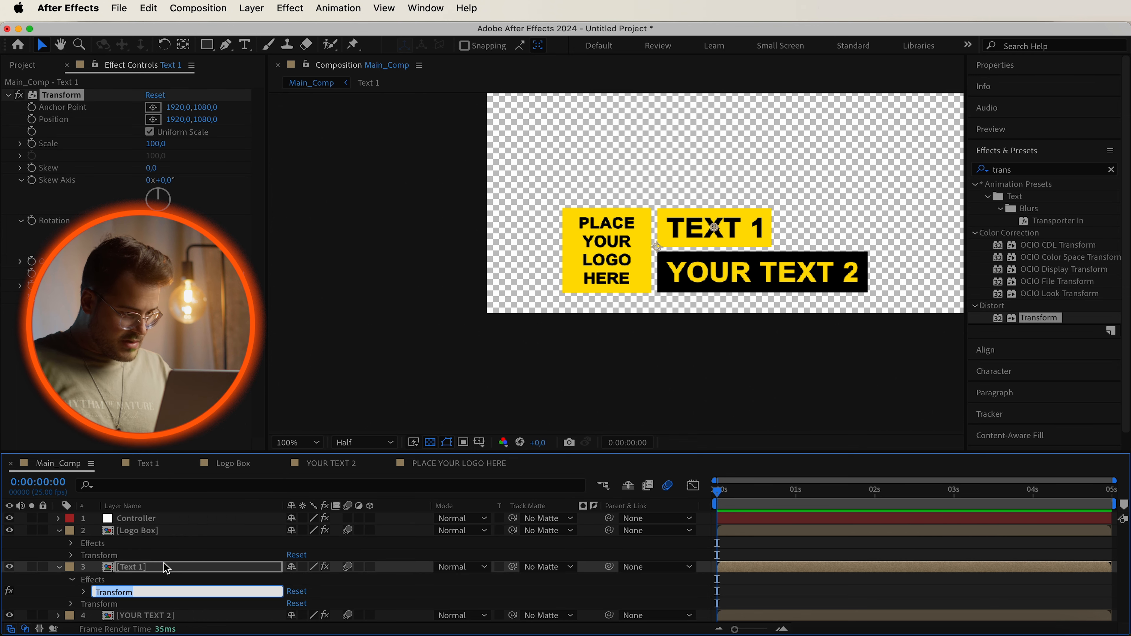
type("In Out Animation")
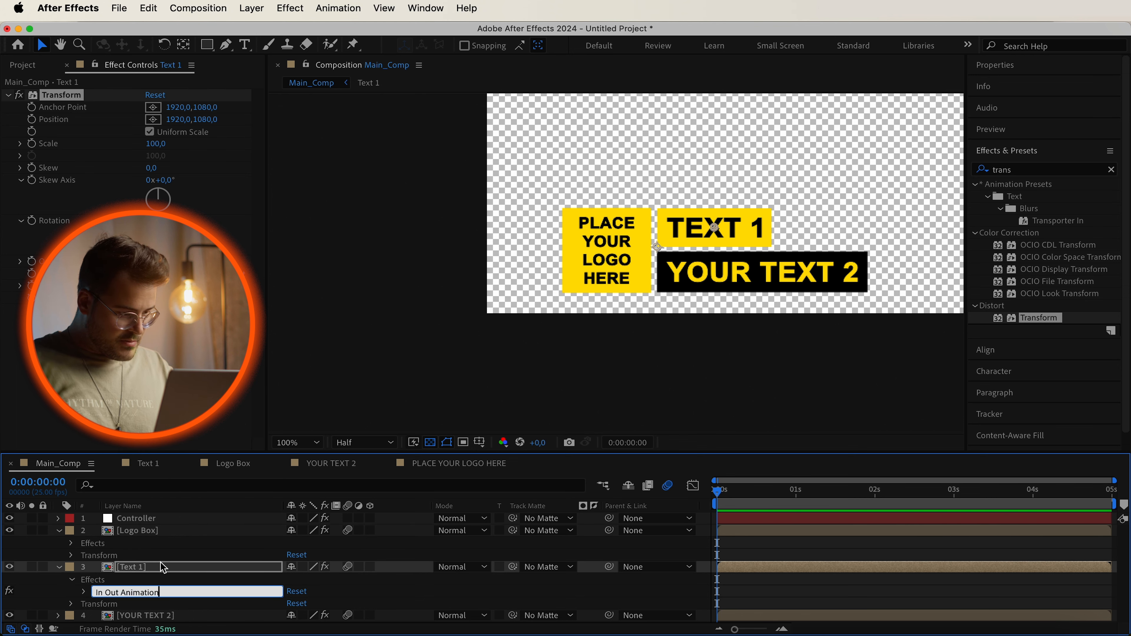
key("Return")
Rename the Transform effect on the YOUR TEXT 2 layer to In Out Animation.
left_click(59, 568)
left_click(58, 580)
left_click(71, 593)
left_click(101, 604)
right_click(100, 605)
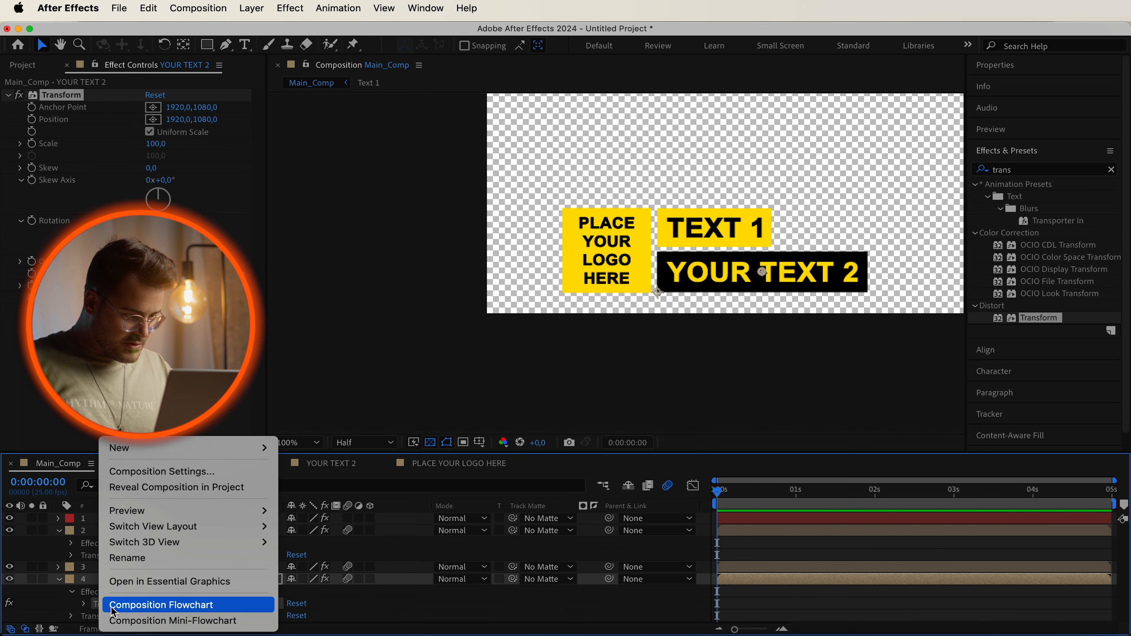
left_click(147, 561)
type("In Out Animation")
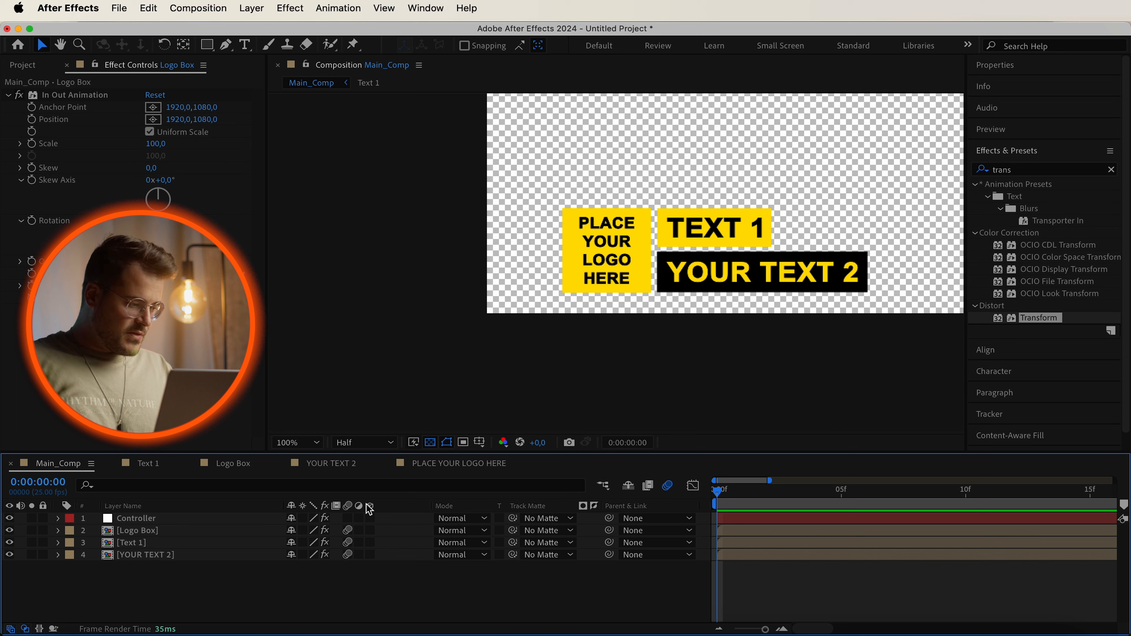
Set a Position keyframe for Logo Box's In Out Animation effect at 0:00:00:11.
left_click(148, 533)
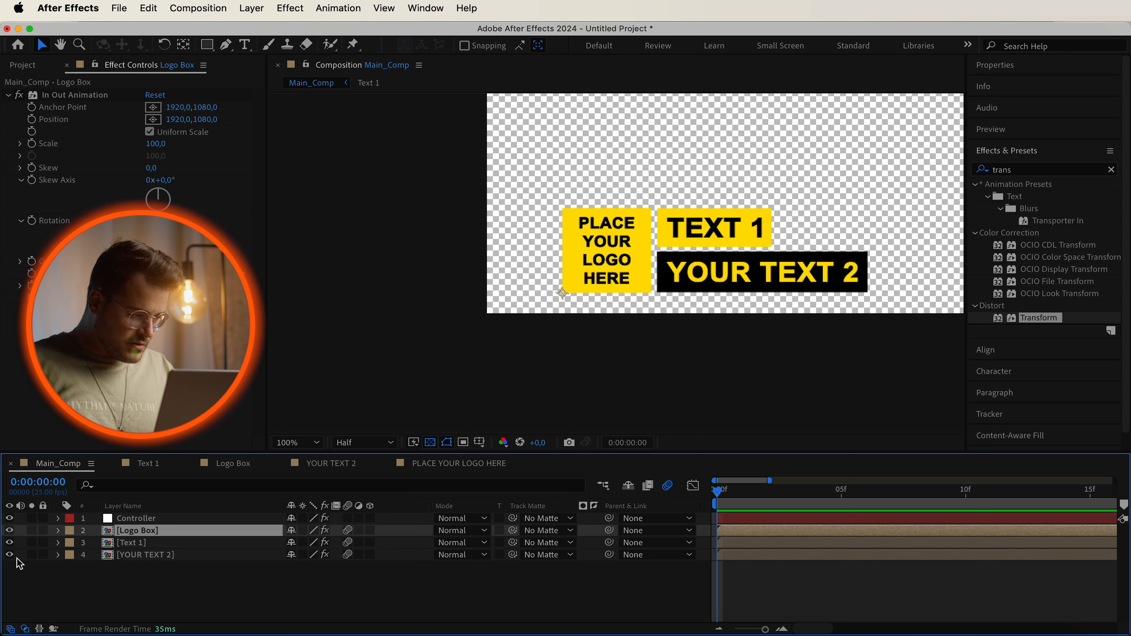
left_click(58, 531)
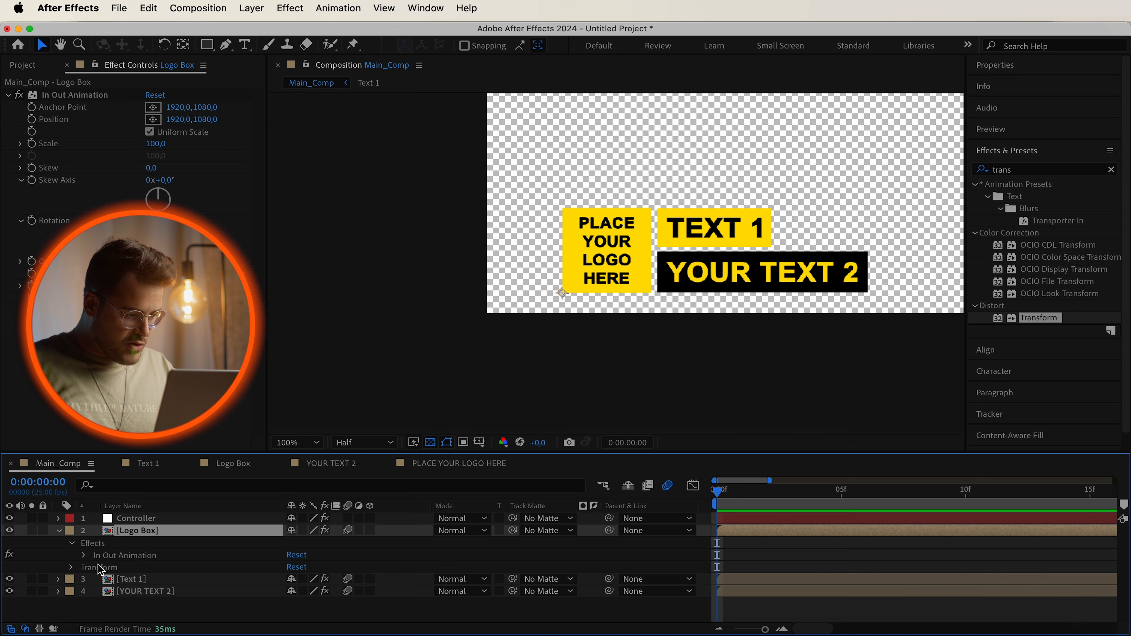
left_click(84, 555)
scroll(88, 560, "down", 2)
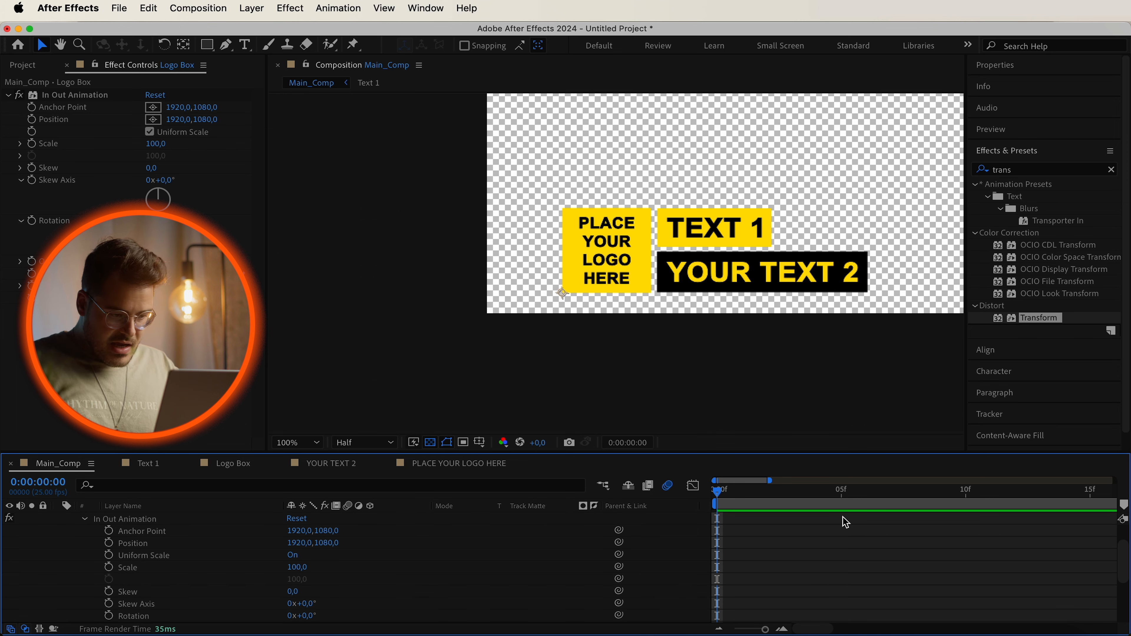
key("minus")
key("minus")
left_click_drag(720, 495, 789, 509)
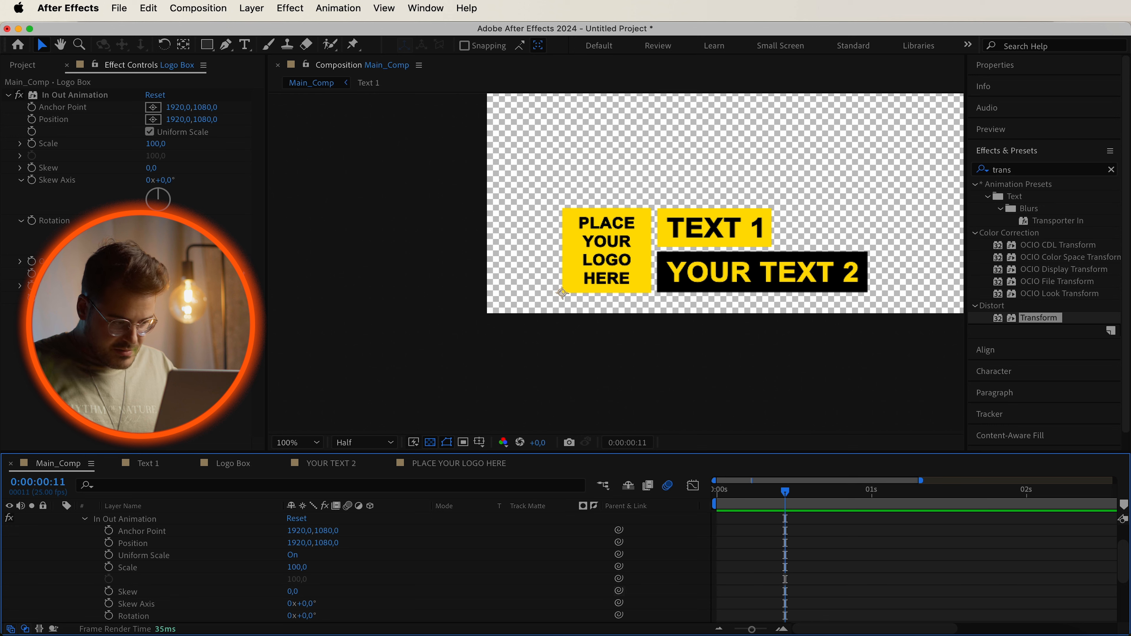
left_click(109, 543)
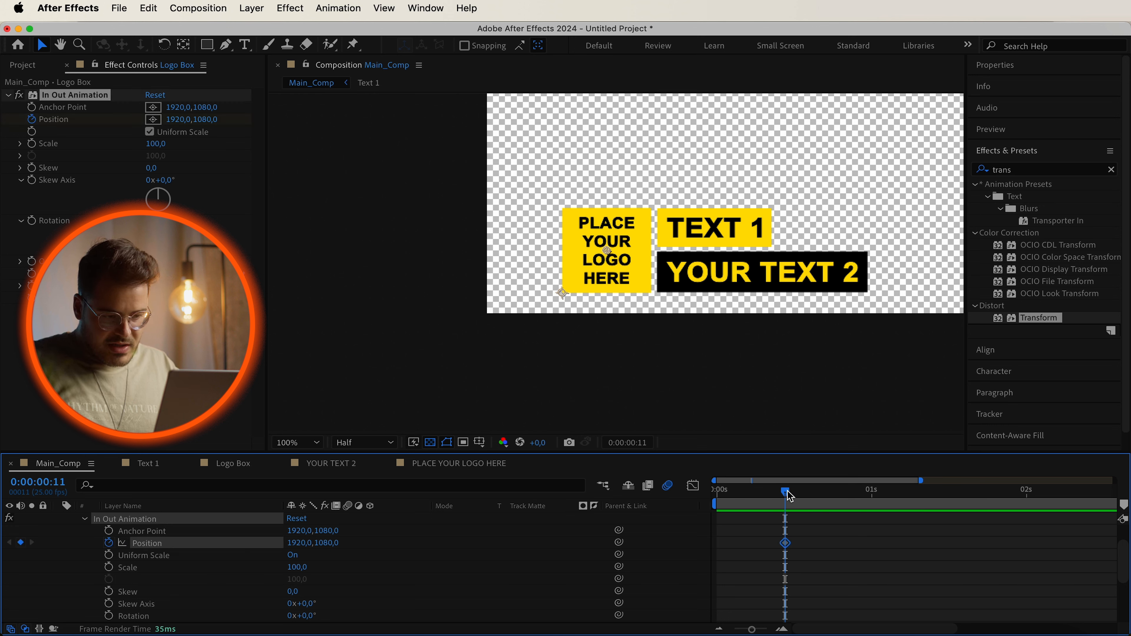
At 0:00:00:00, set the In Out Animation Position to 1398, 668 to start the logo box off-frame.
left_click_drag(787, 497, 673, 497)
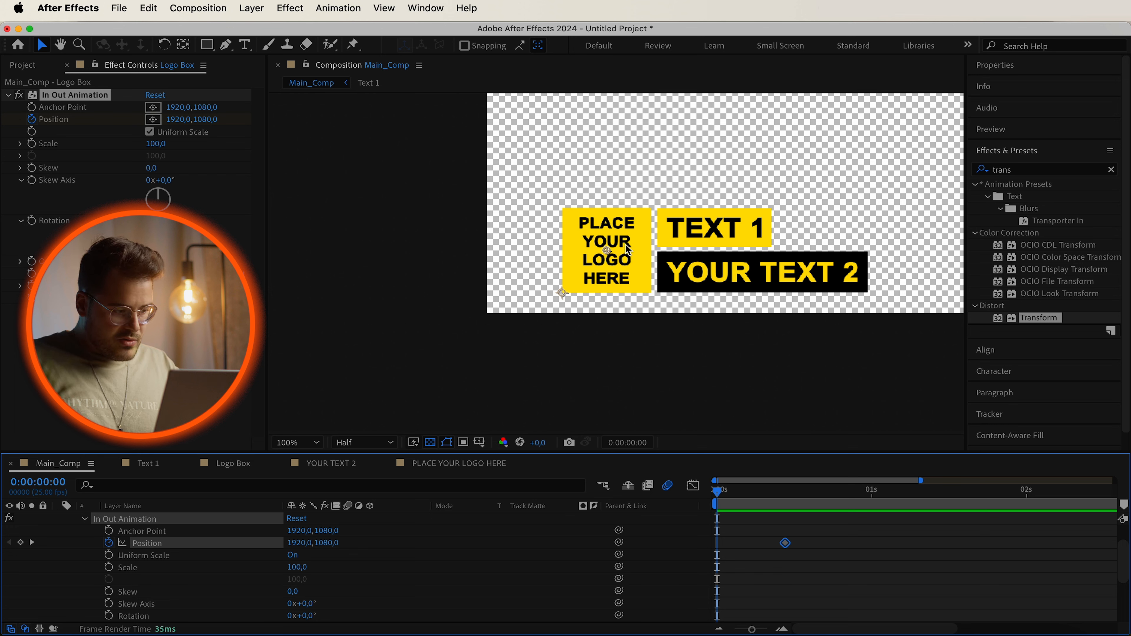
left_click_drag(301, 547, 89, 552)
left_click_drag(325, 545, 236, 545)
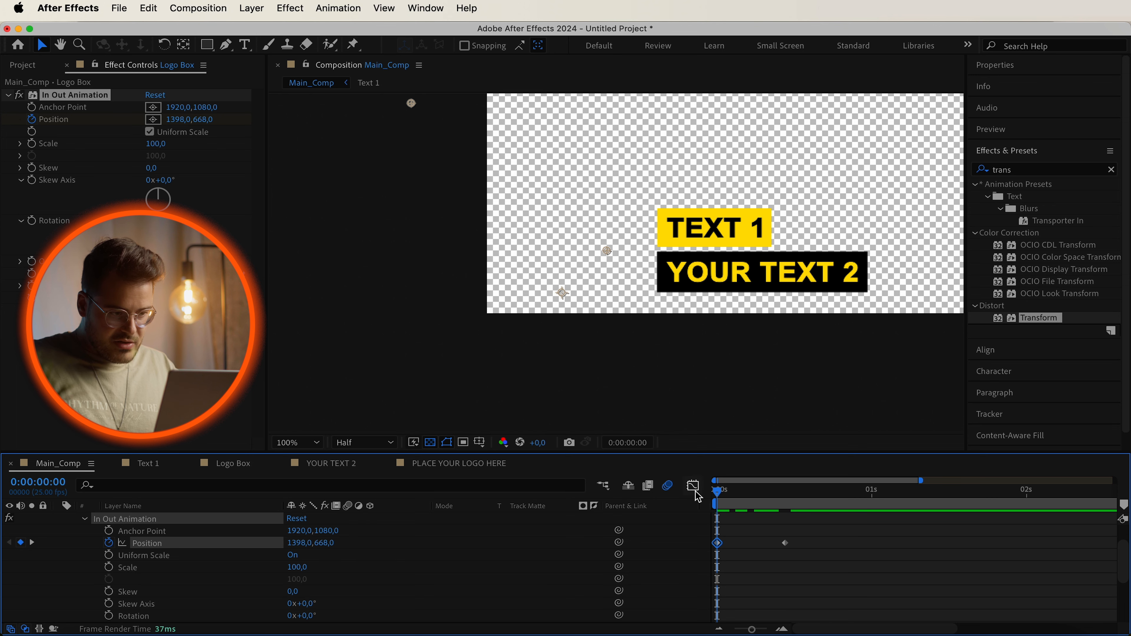
Preview the Logo Box entrance animation by playing and scrubbing the timeline.
key("space")
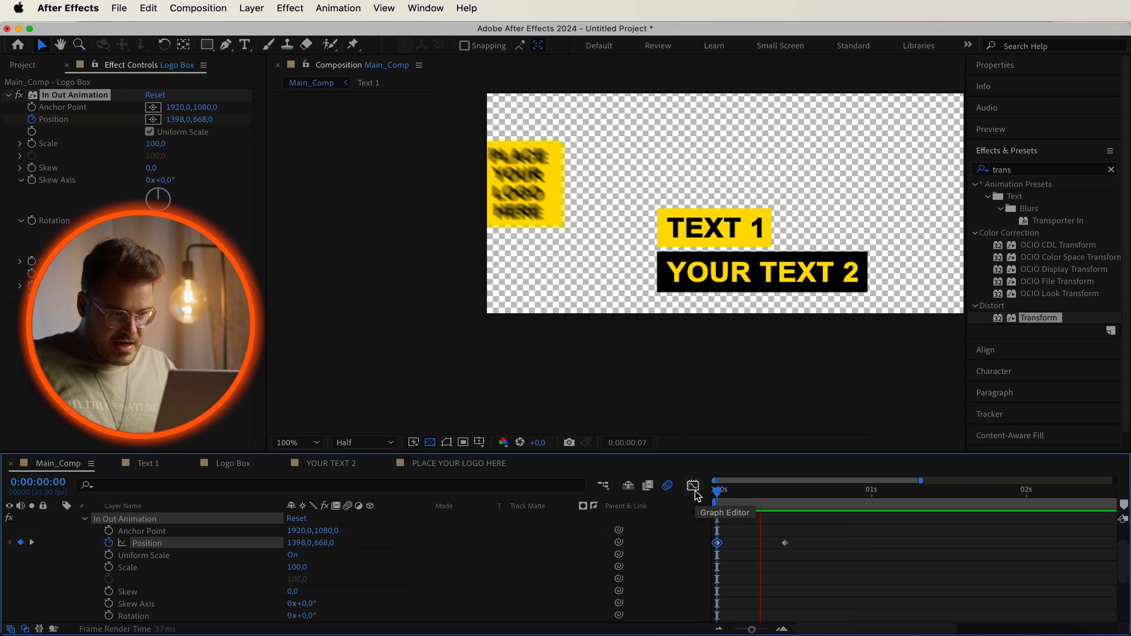
left_click(787, 492)
mouse_move(790, 495)
left_mouse_down()
mouse_move(722, 493)
mouse_move(810, 493)
mouse_move(697, 498)
mouse_move(800, 514)
left_mouse_up()
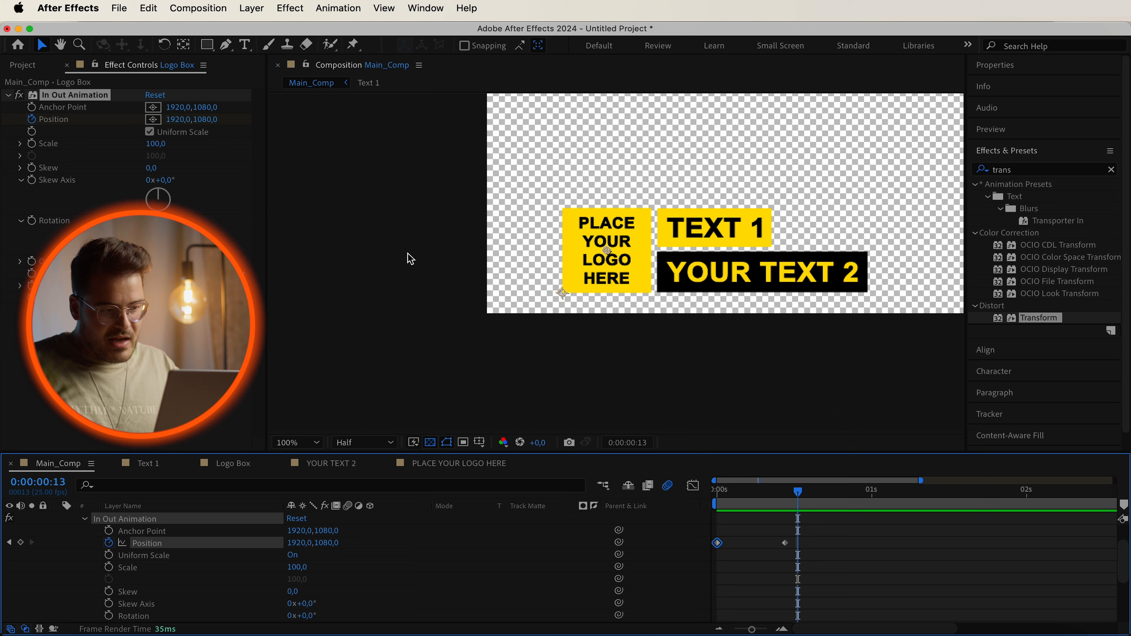
left_click_drag(798, 494, 742, 503)
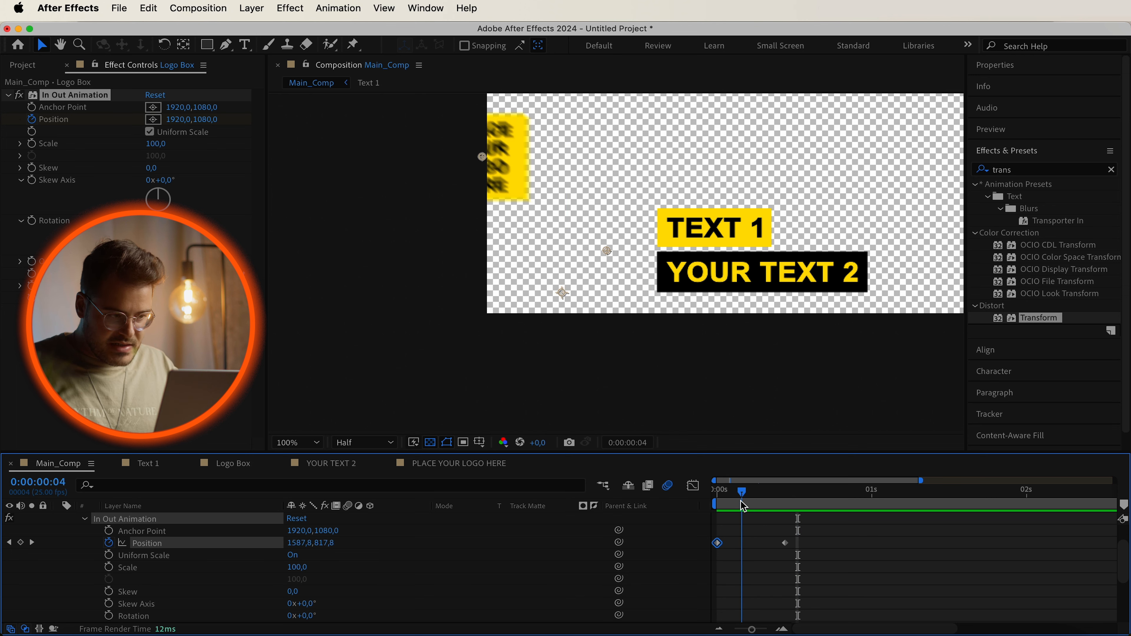
Add Position keyframes at 0:00:00:04 with x 2502.8 and at 0:00:00:08 with 1773.8, 1155.4 for the entrance.
left_click_drag(302, 551, 961, 523)
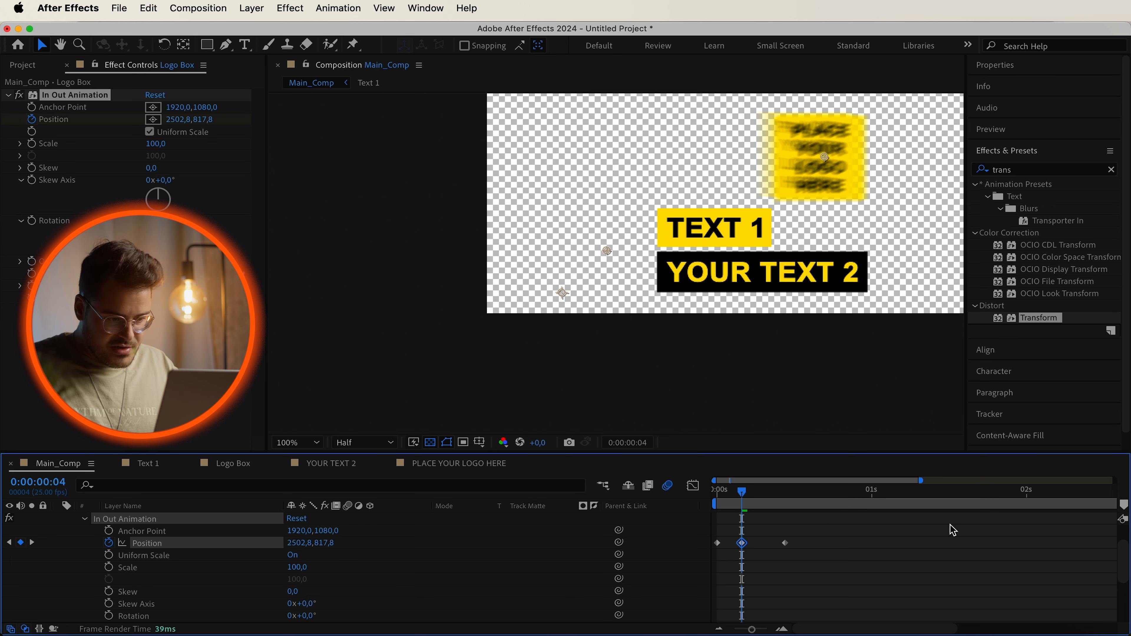
left_click_drag(323, 543, 635, 566)
left_click_drag(742, 492, 766, 491)
left_click_drag(308, 543, 2, 540)
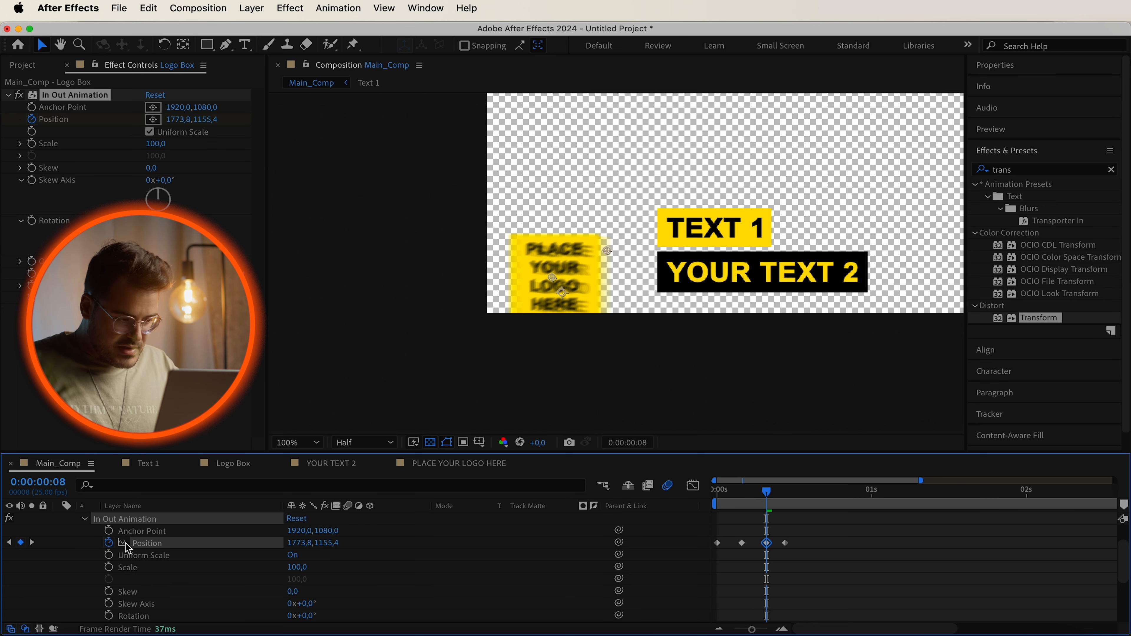
Preview the Logo Box entrance animation on the timeline.
left_click_drag(323, 542, 115, 546)
key("space")
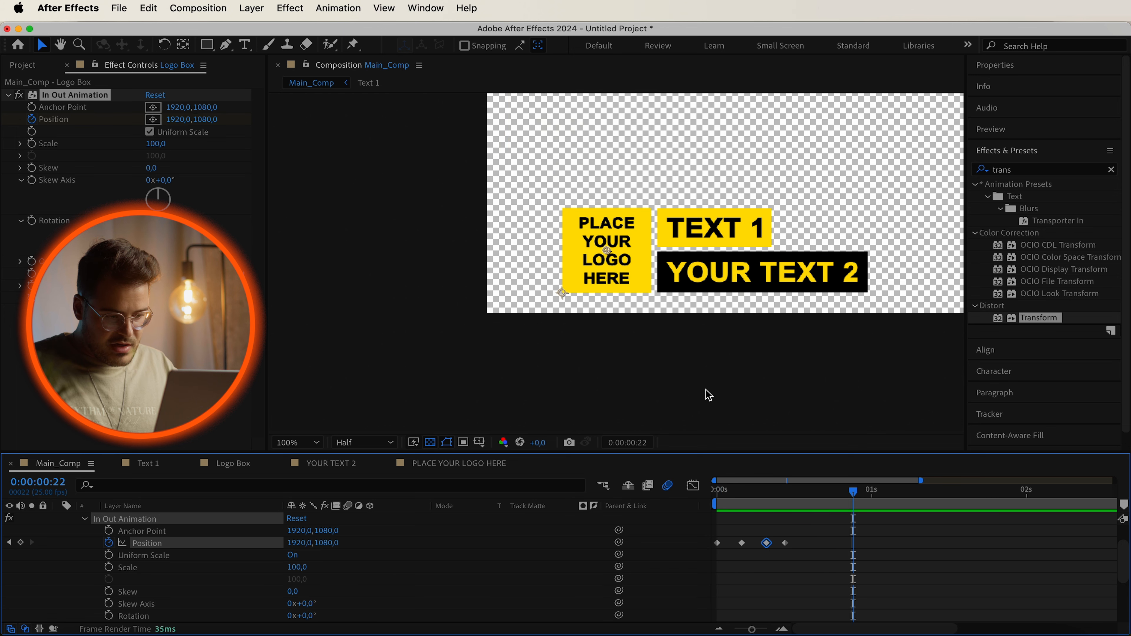
key("space")
key("space")
key("space")
left_click(776, 563)
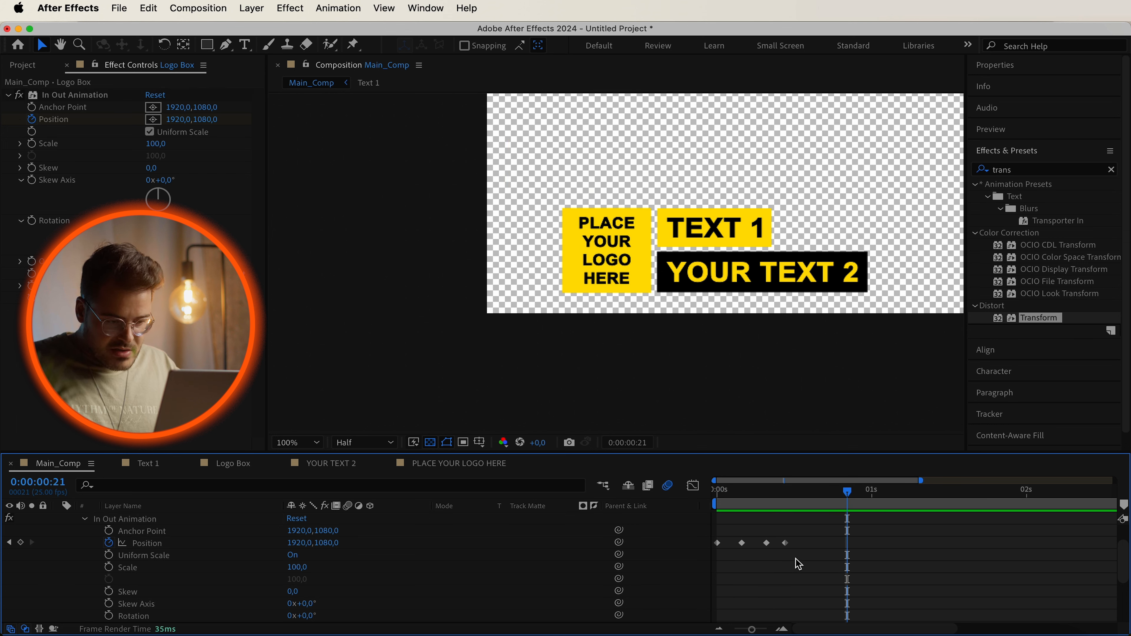
Move the Position keyframes closer together to speed up the logo box entrance, and replay it from the start.
left_click(742, 544)
left_click_drag(737, 543, 755, 543)
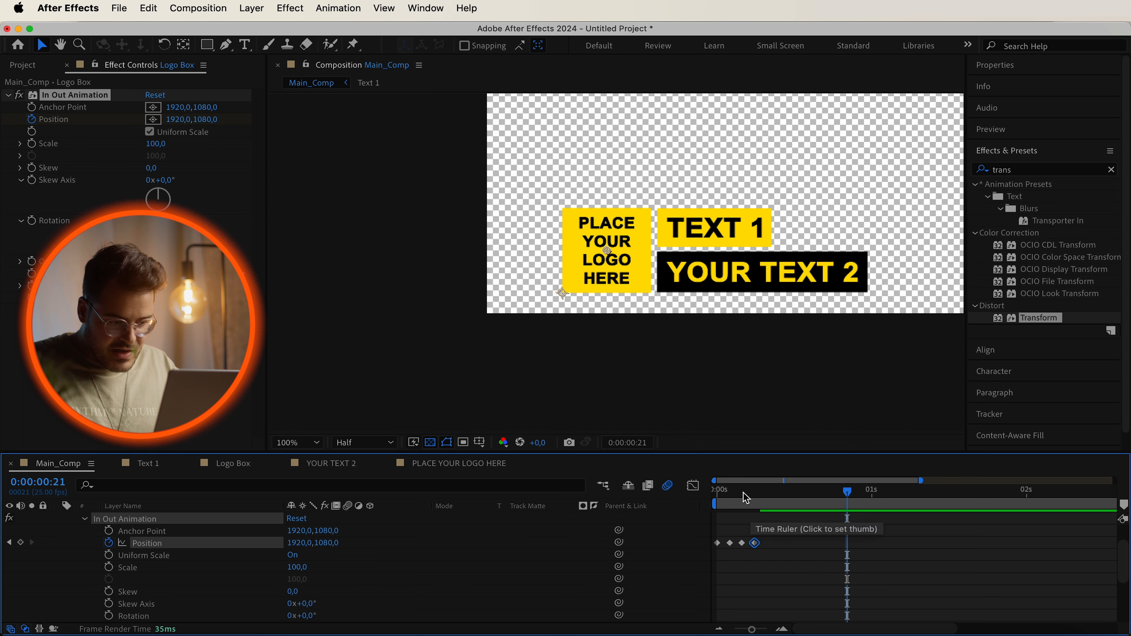
key("Home")
key("space")
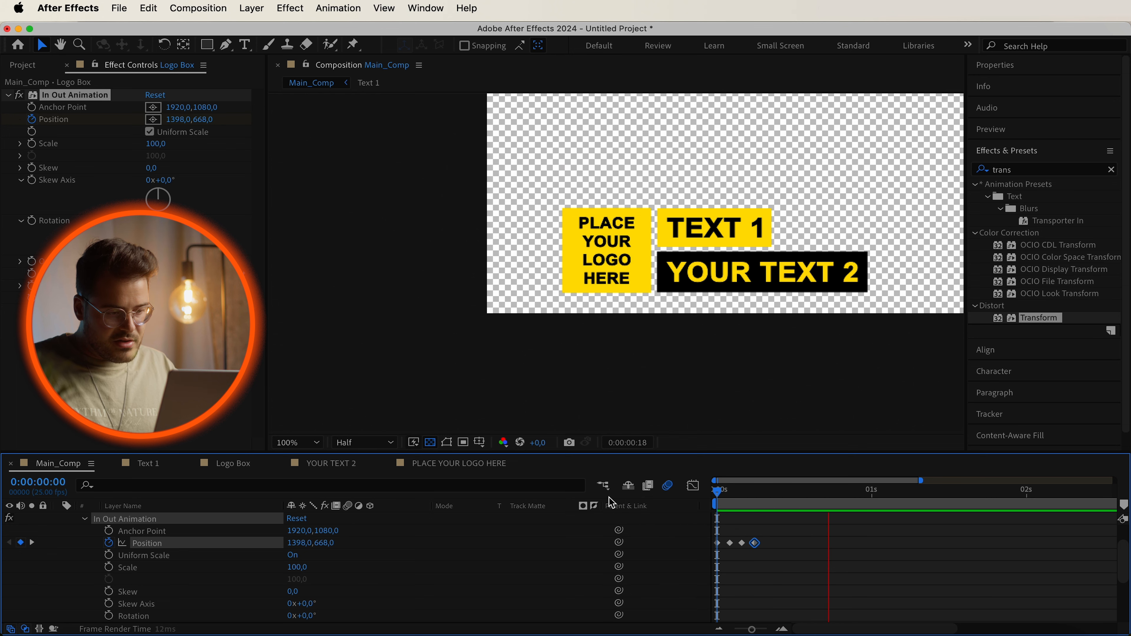
key("space")
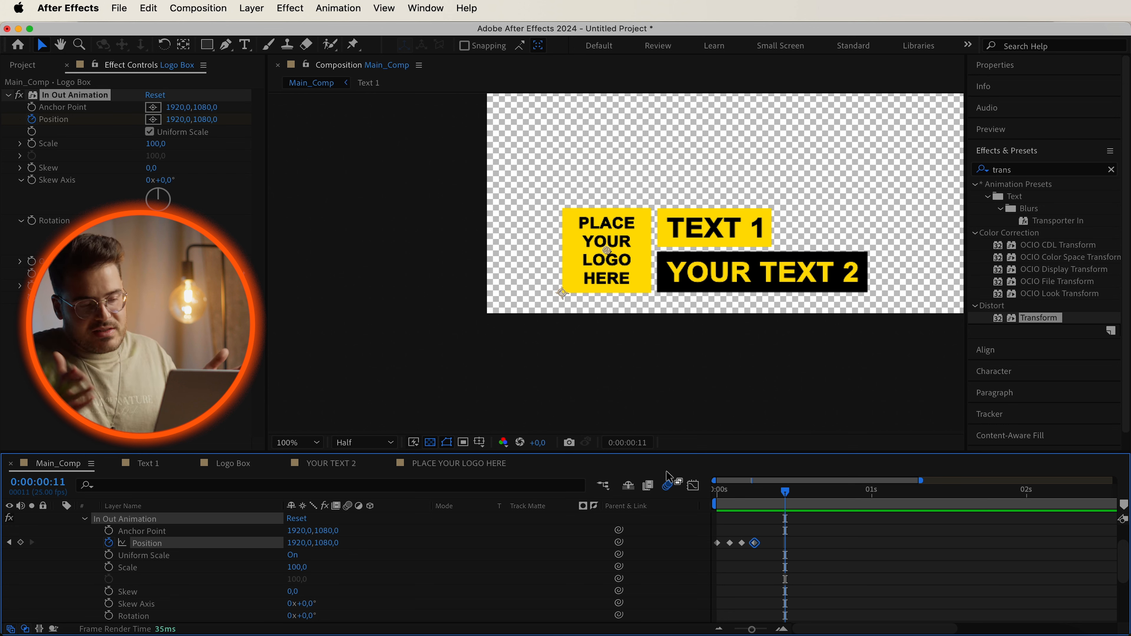
Select all four Position keyframes and apply Easy Ease to them.
left_click(774, 562)
left_click_drag(840, 564, 704, 539)
mouse_move(720, 549)
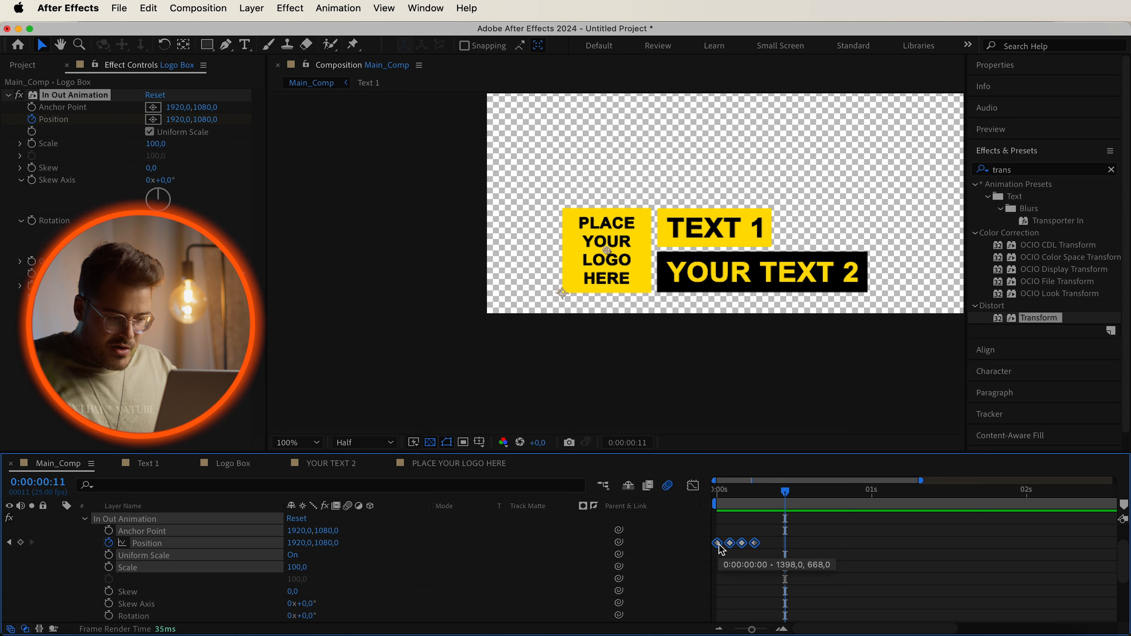
right_click(722, 551)
mouse_move(780, 620)
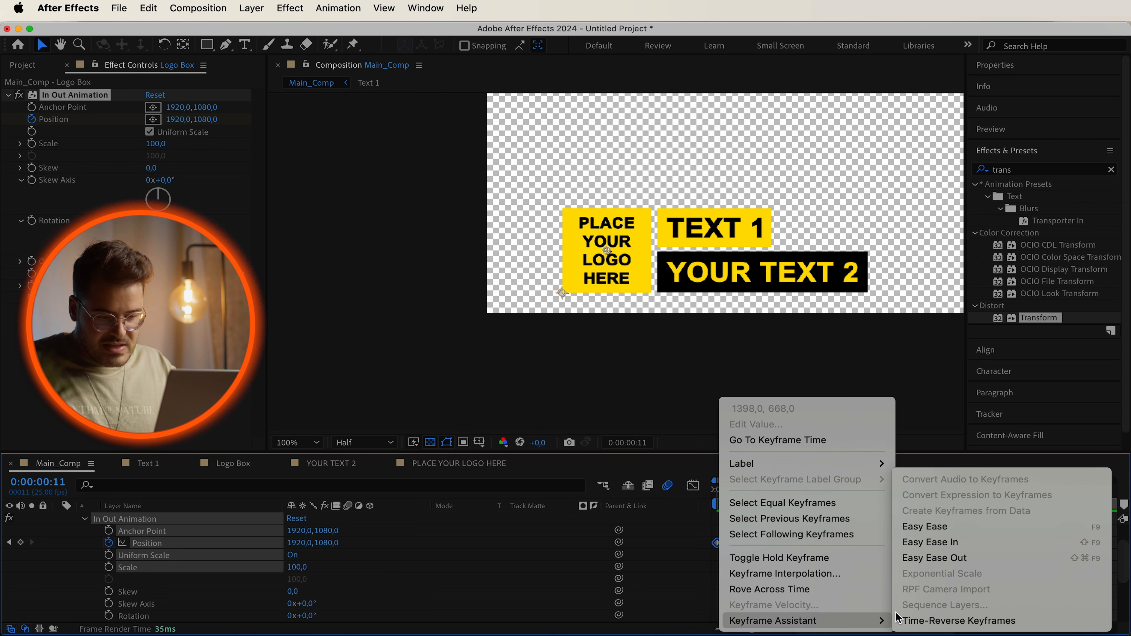
left_click(957, 530)
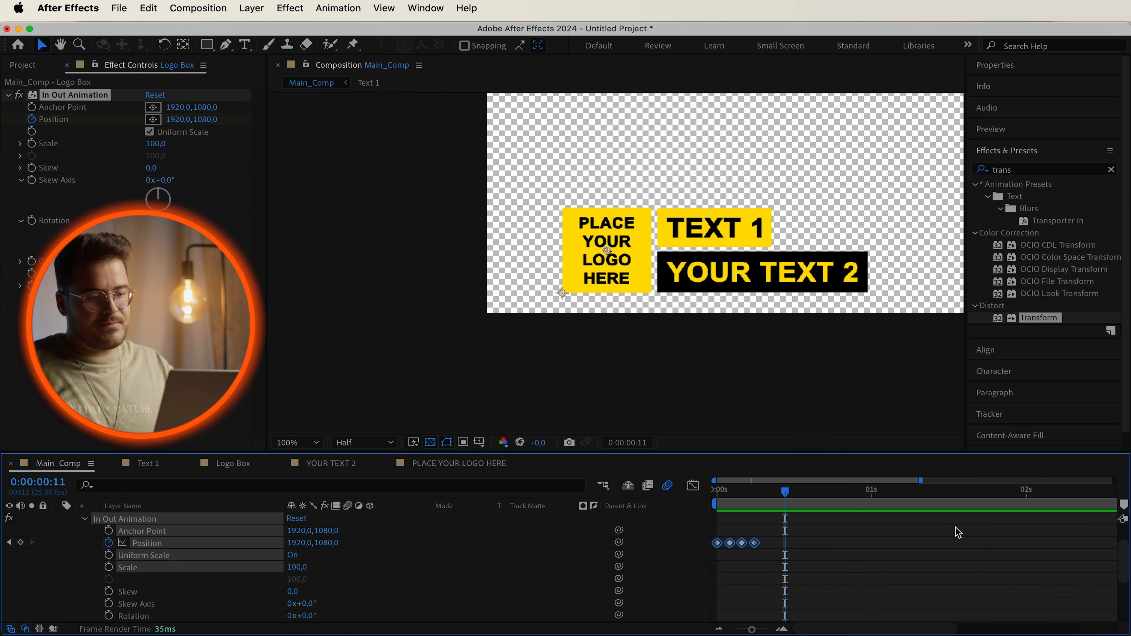
Paste copies of the entrance Position keyframes at 0:00:04:16.
left_click_drag(789, 563, 668, 528)
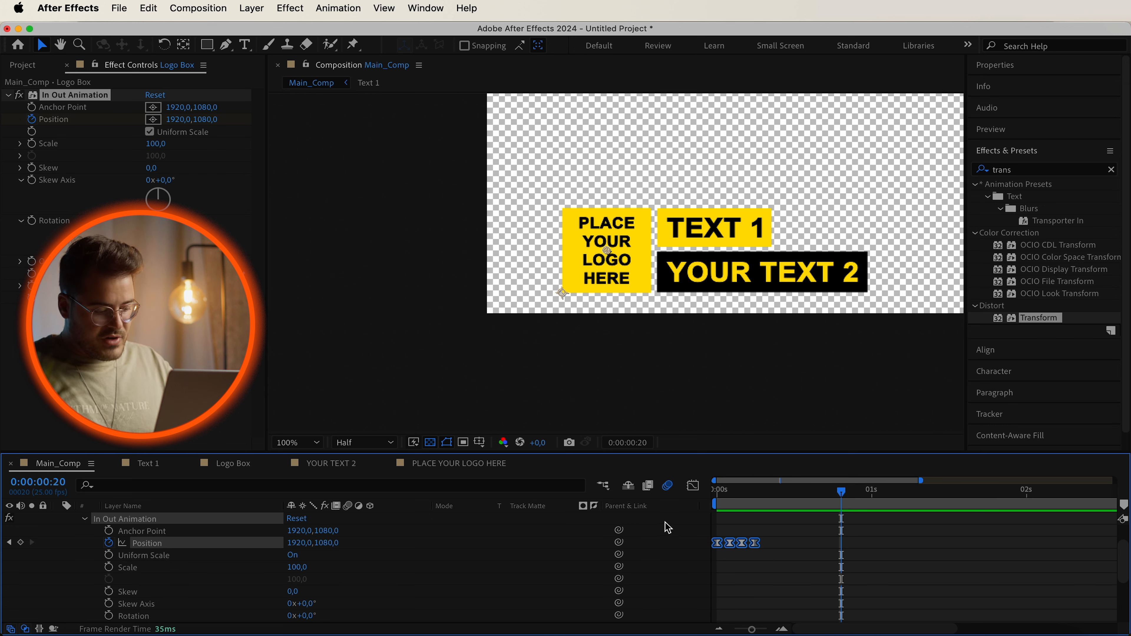
left_click_drag(753, 630, 701, 632)
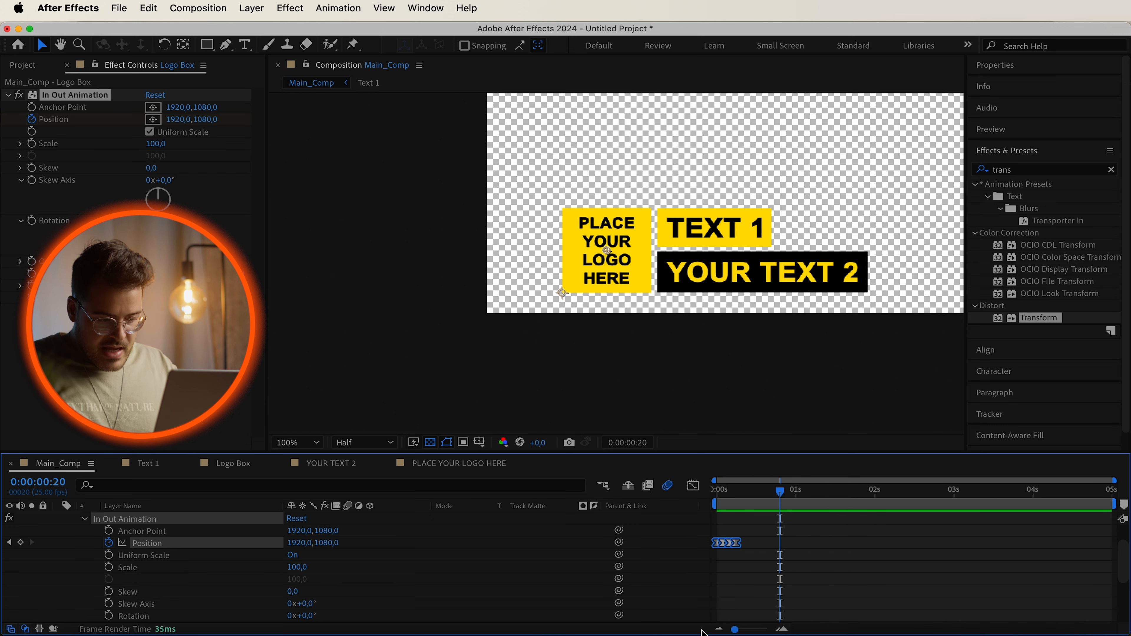
left_click(1084, 489)
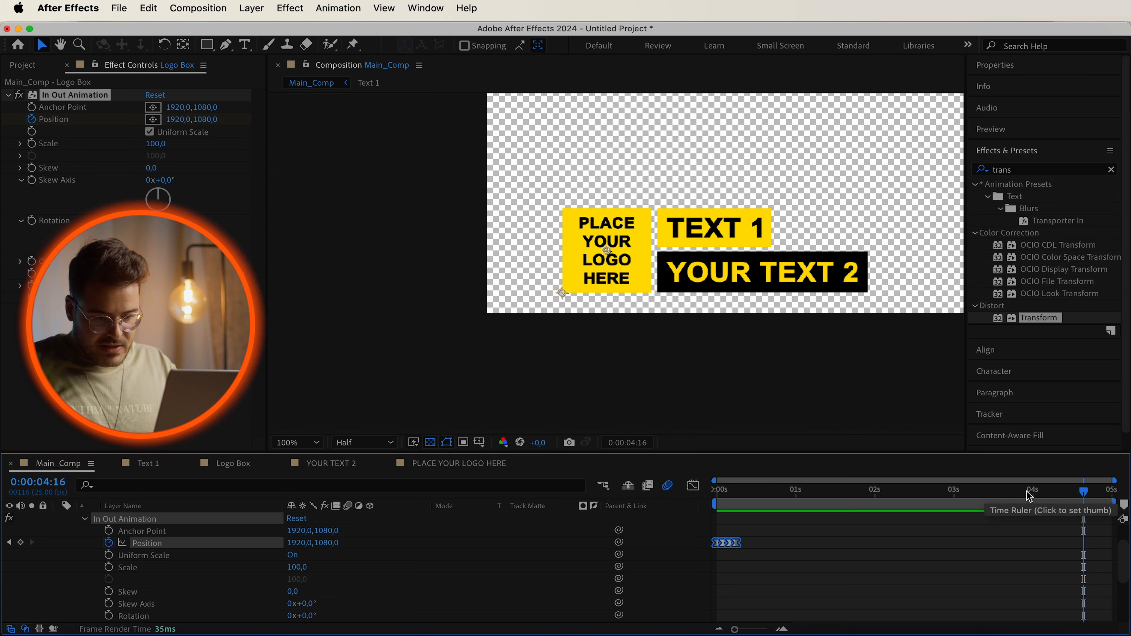
key("super+v")
Time-reverse the pasted Position keyframes to turn them into an exit animation.
left_click_drag(735, 629, 760, 630)
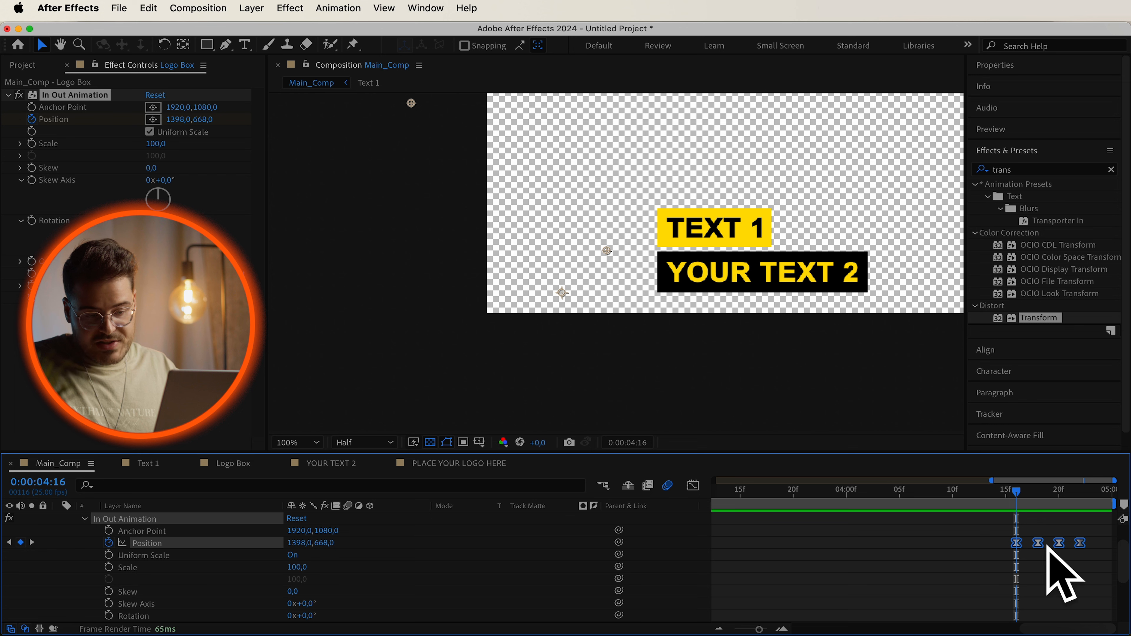
right_click(1020, 545)
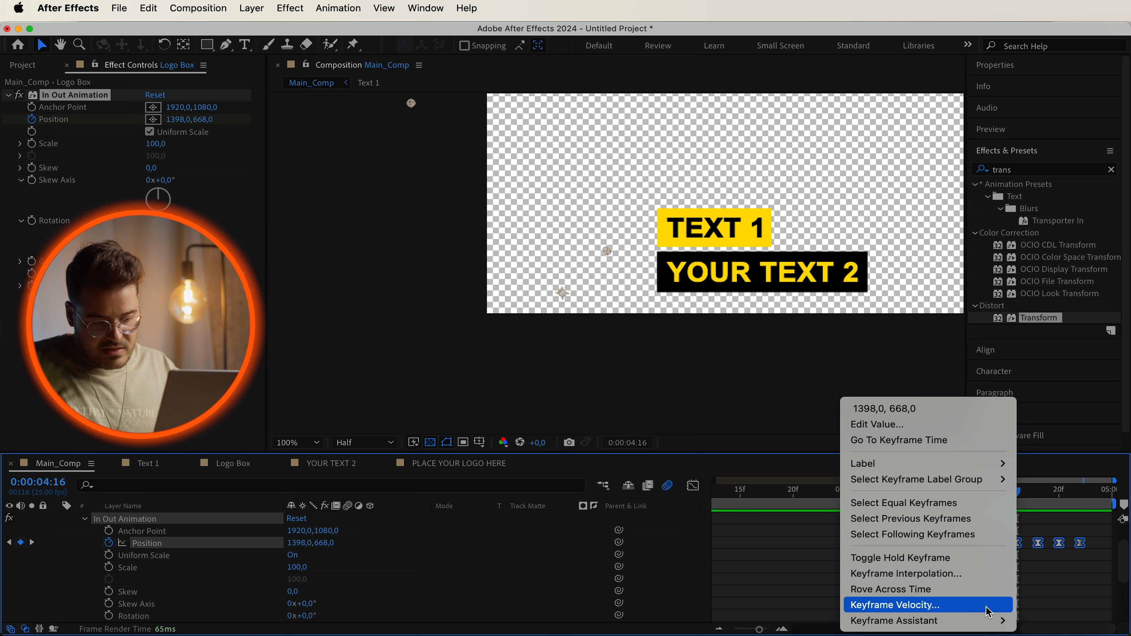
mouse_move(985, 622)
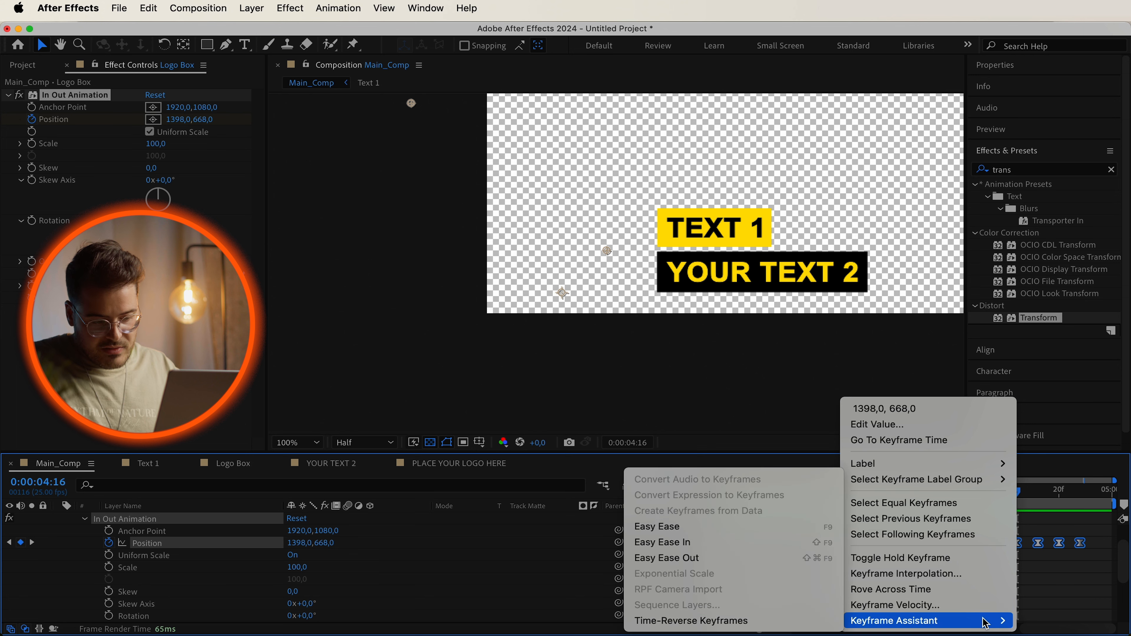
left_click(795, 622)
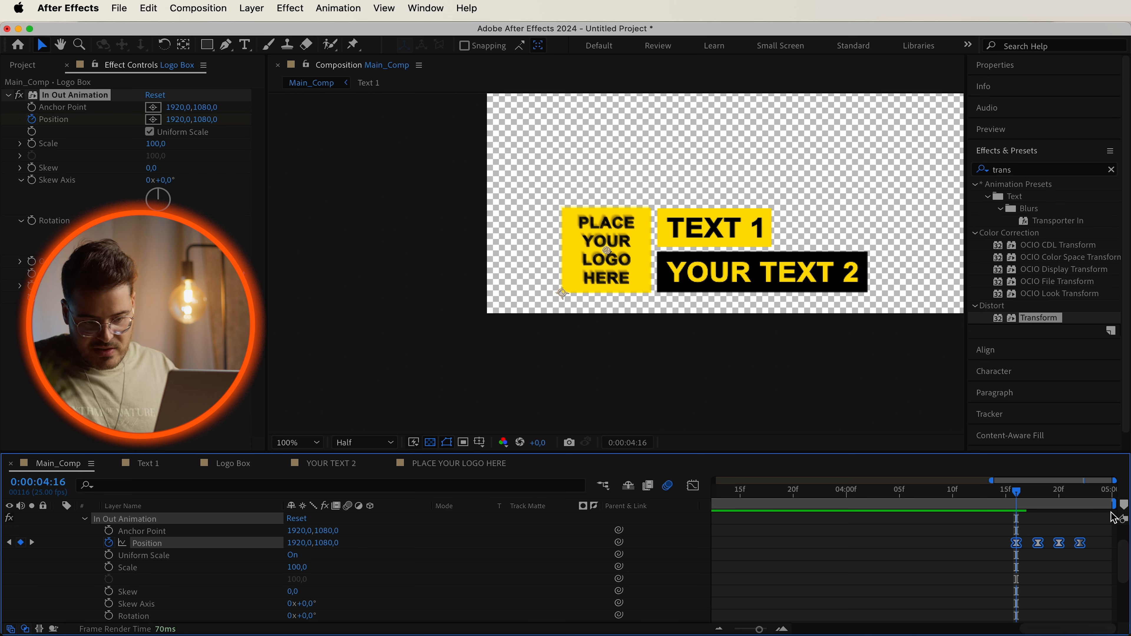
Shift the reversed exit keyframes to end at the composition's end and preview the animation.
left_click_drag(1019, 544, 1051, 545)
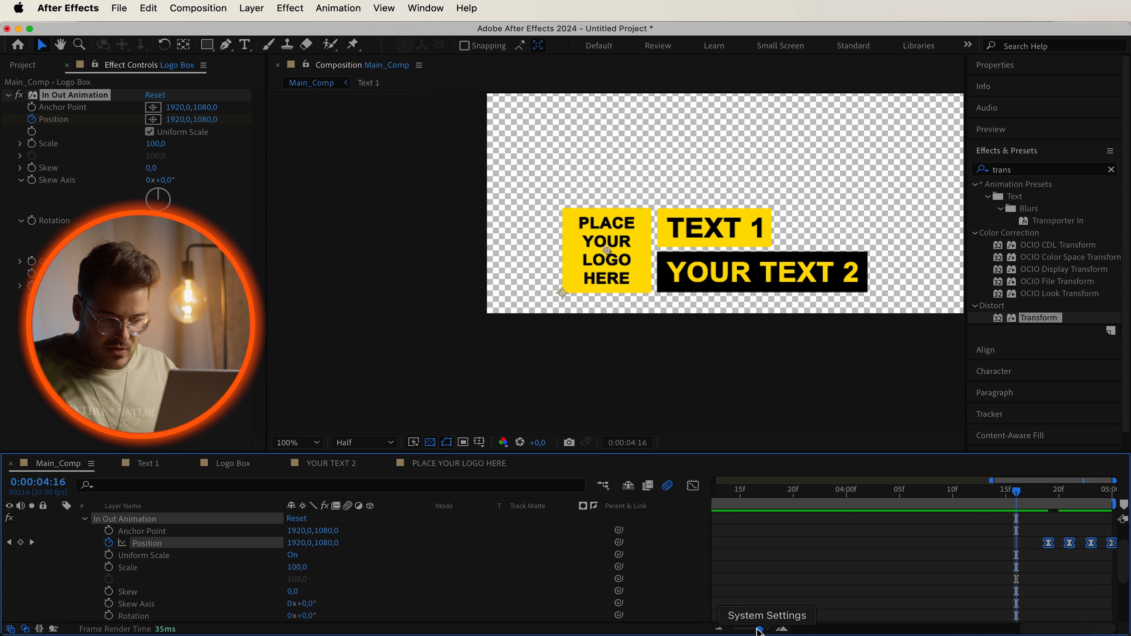
left_click(718, 628)
left_click_drag(737, 493, 672, 493)
key("space")
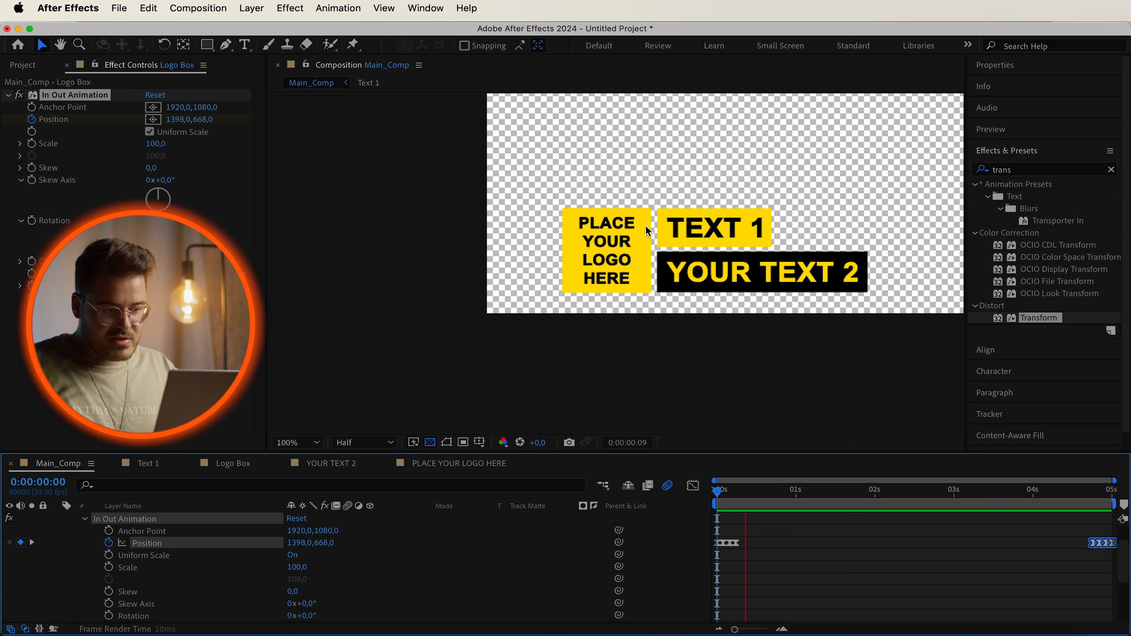
key("space")
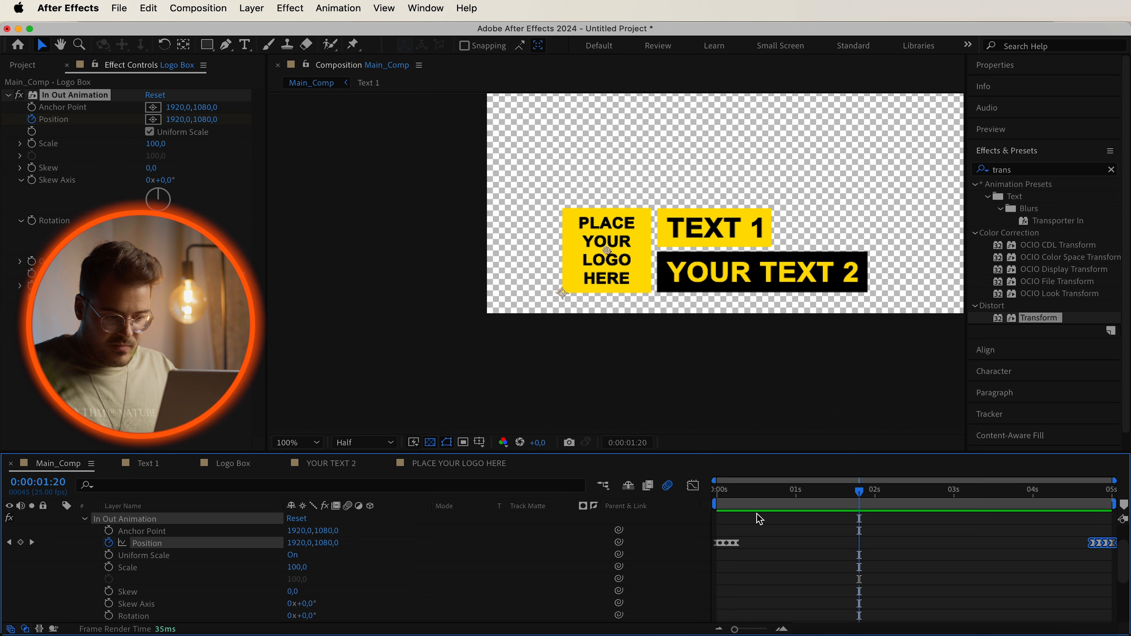
Inspect Text 1's In Out Animation effect on the timeline.
scroll(69, 538, "up", 2)
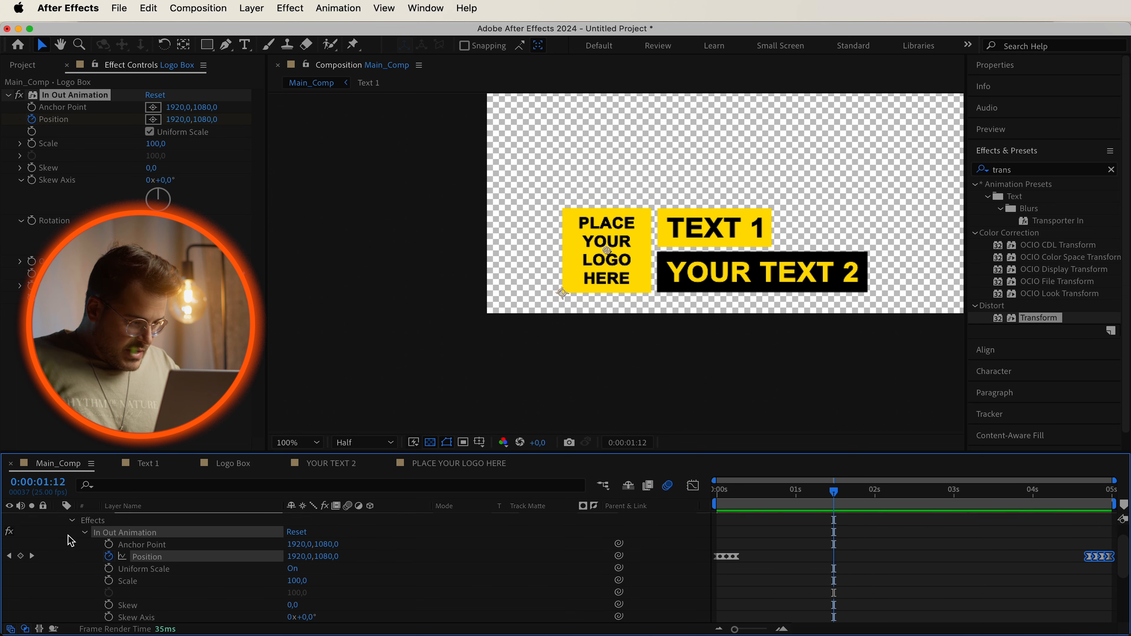
left_click(71, 531)
left_click(61, 531)
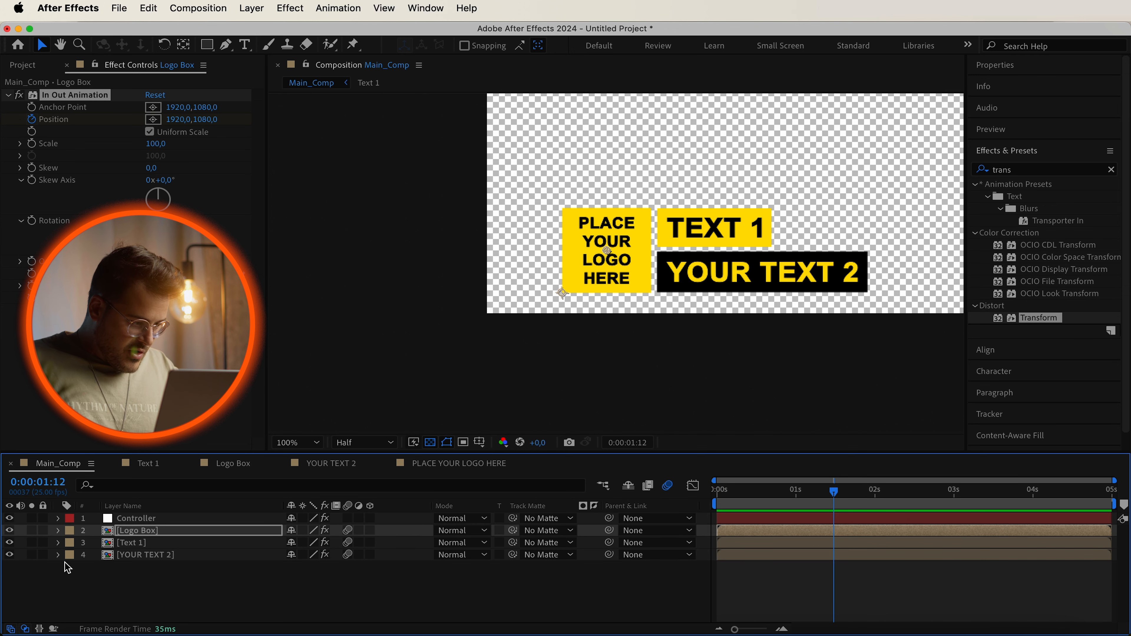
left_click(60, 543)
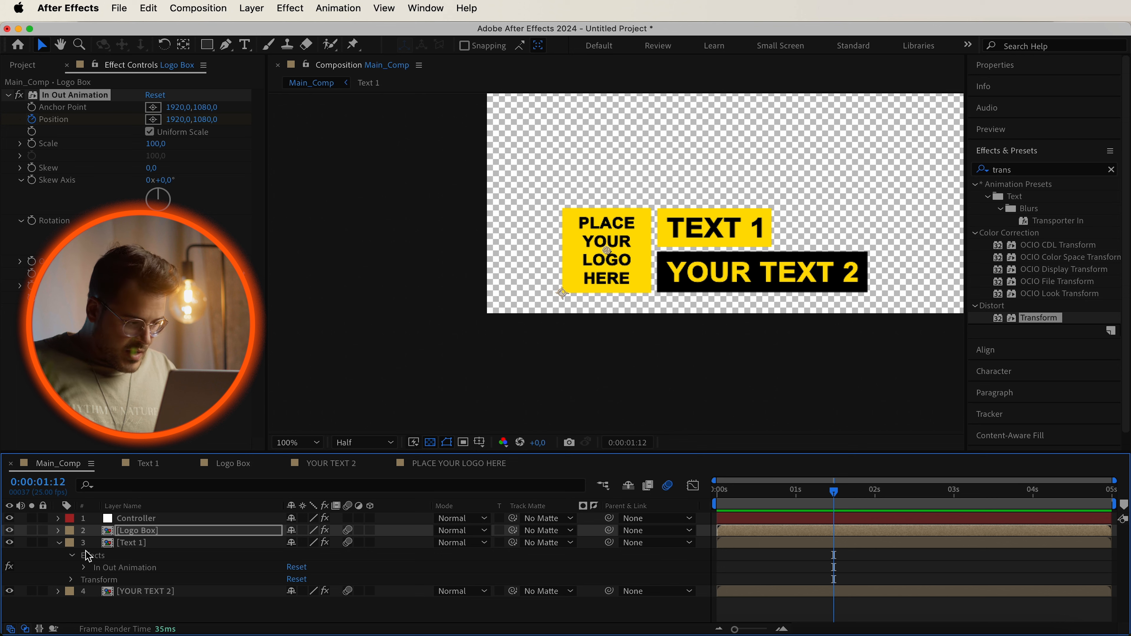
left_click(85, 569)
mouse_move(767, 493)
left_mouse_down()
mouse_move(694, 490)
mouse_move(746, 495)
left_mouse_up()
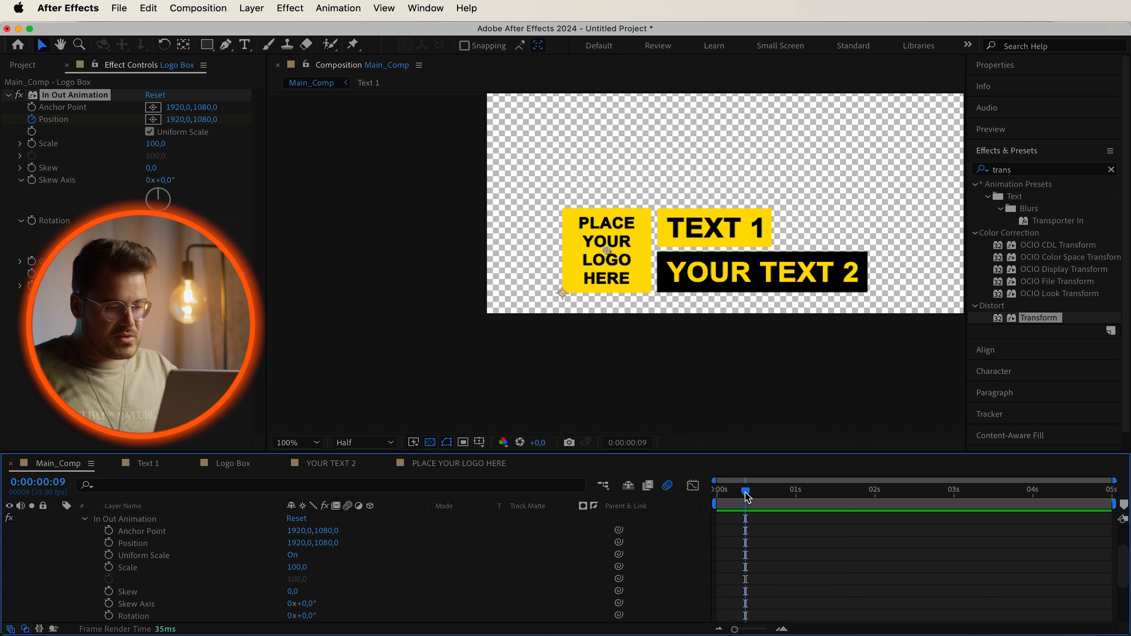
mouse_move(747, 497)
left_mouse_down()
mouse_move(725, 501)
mouse_move(740, 508)
mouse_move(746, 498)
left_mouse_up()
key("=")
key("=")
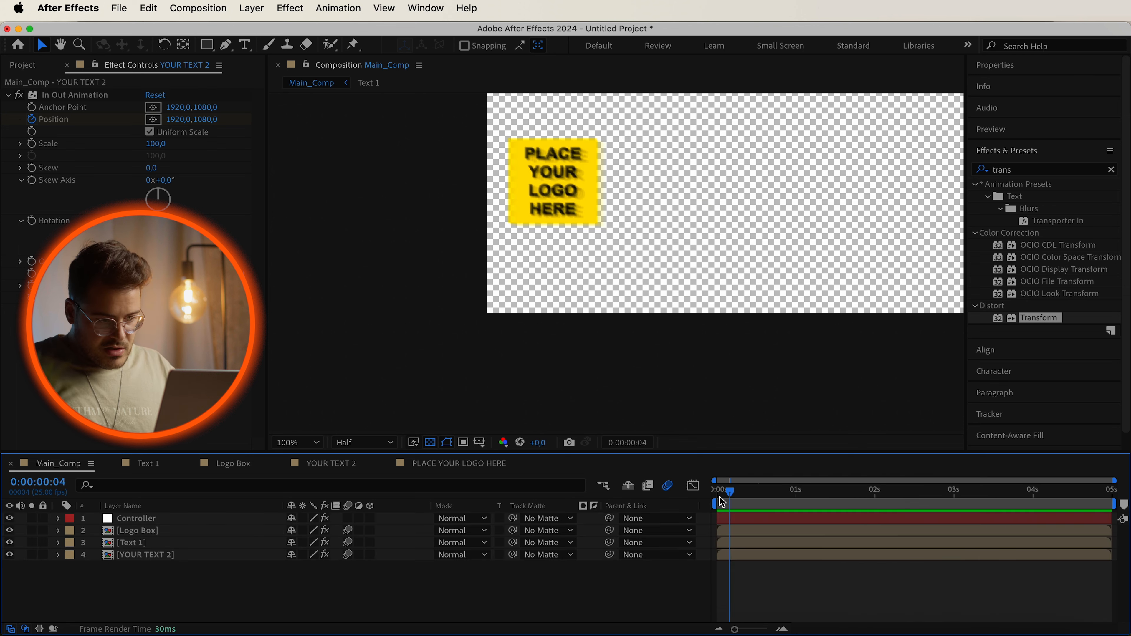
left_click_drag(845, 499, 805, 490)
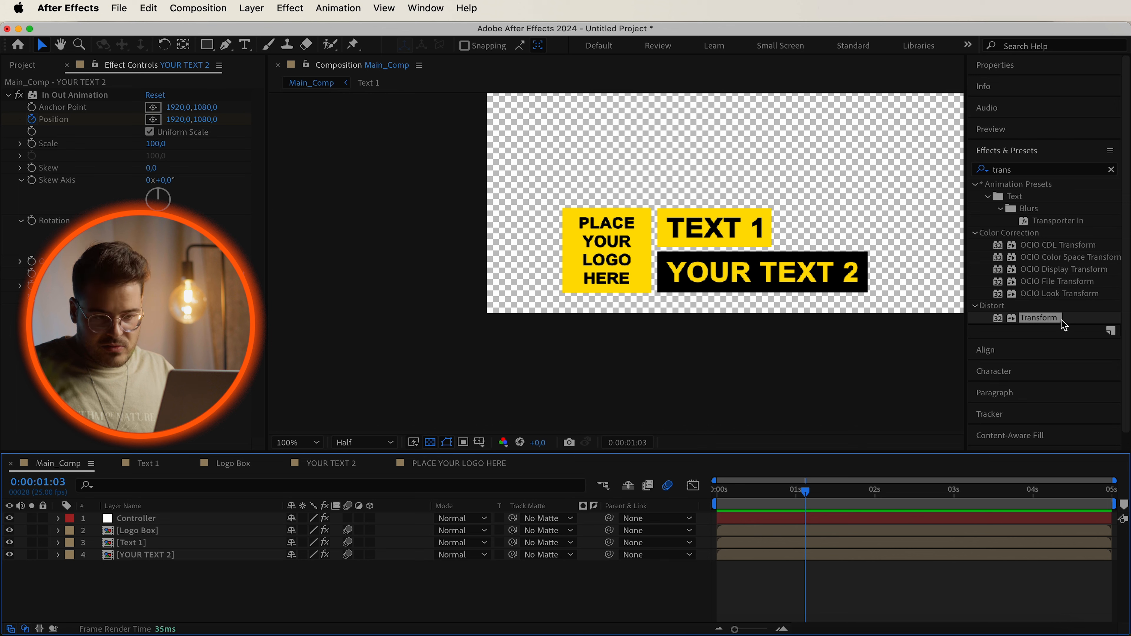
Apply the Transform effect to the Logo Box and YOUR TEXT 2 layers.
left_click_drag(1046, 319, 172, 532)
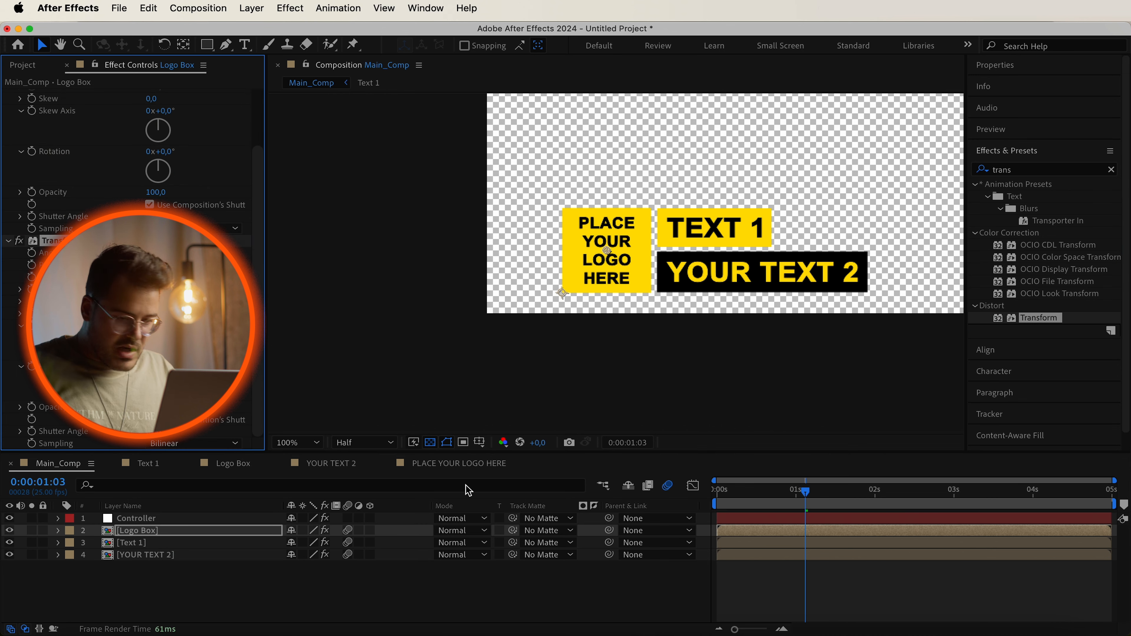
left_click_drag(1038, 320, 216, 561)
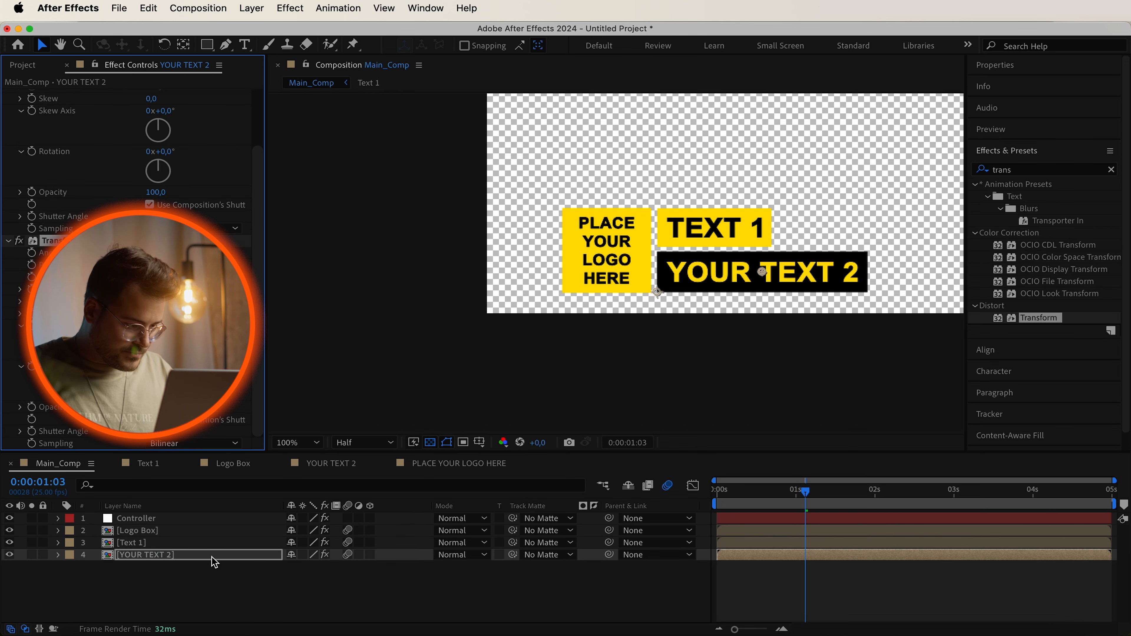
Rename the Logo Box layer's new Transform effect to "Wiggle Effect".
left_click(58, 531)
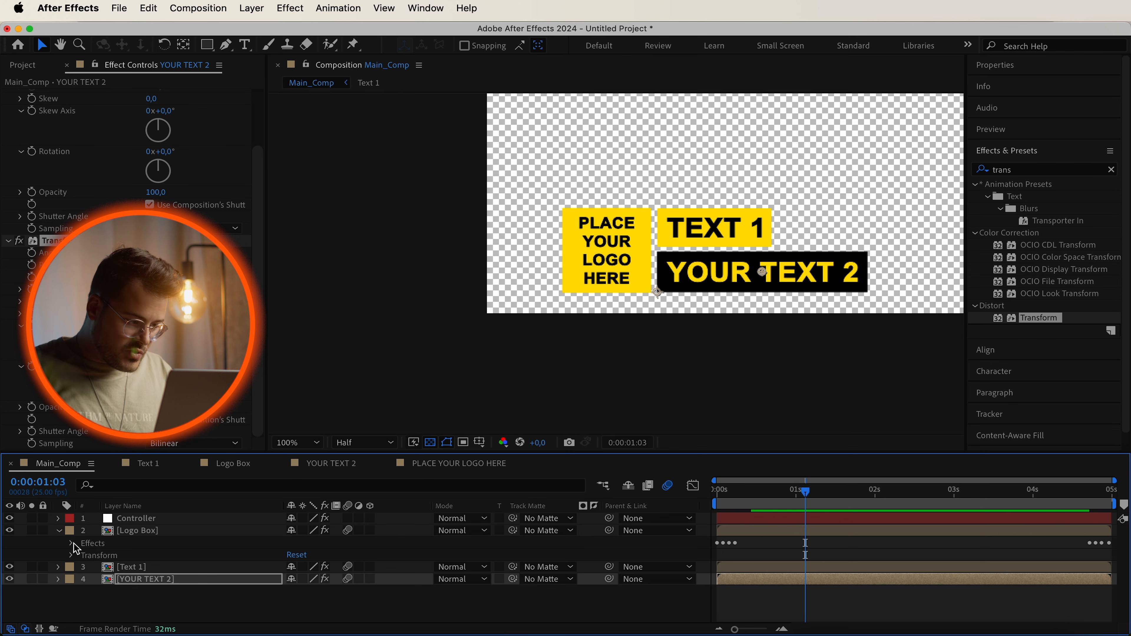
left_click(71, 544)
left_click(84, 531)
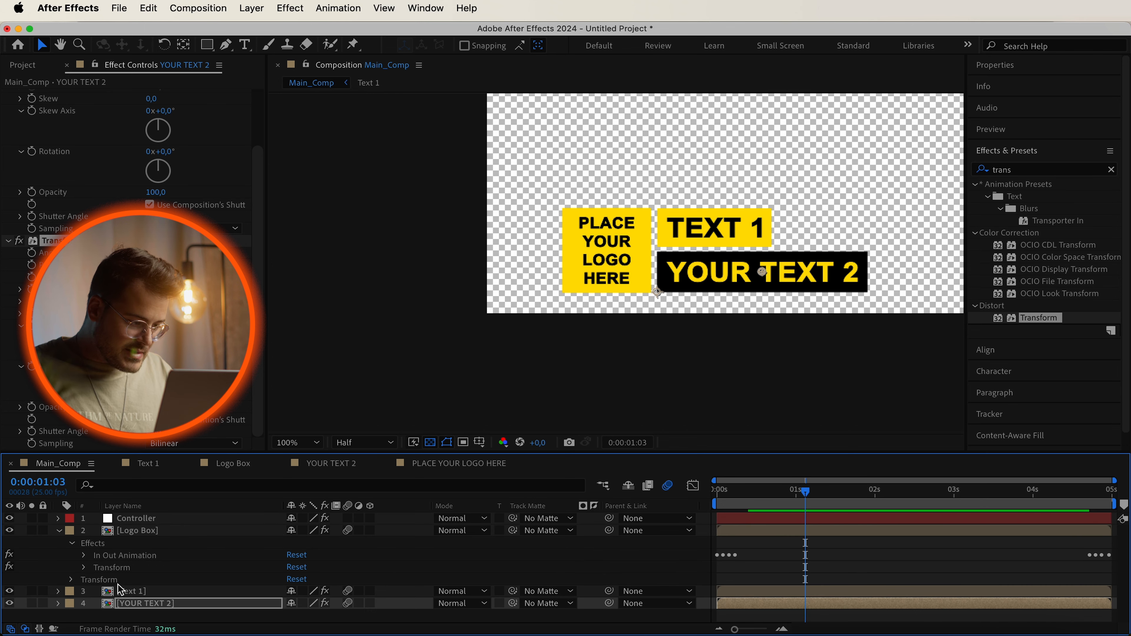
left_click(127, 569)
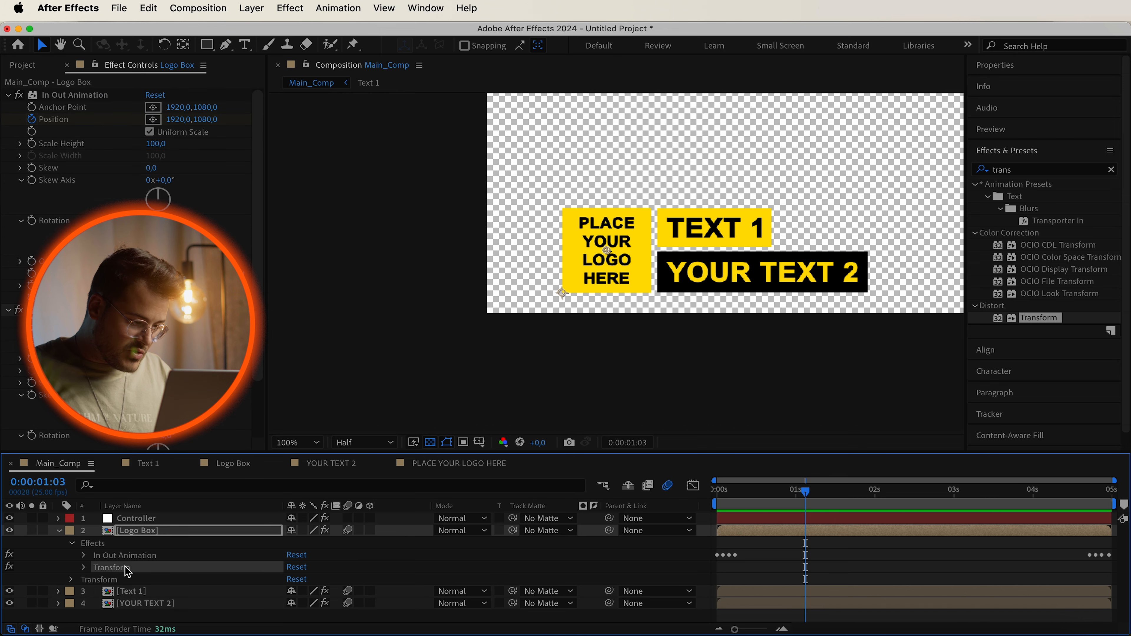
right_click(127, 571)
left_click(142, 559)
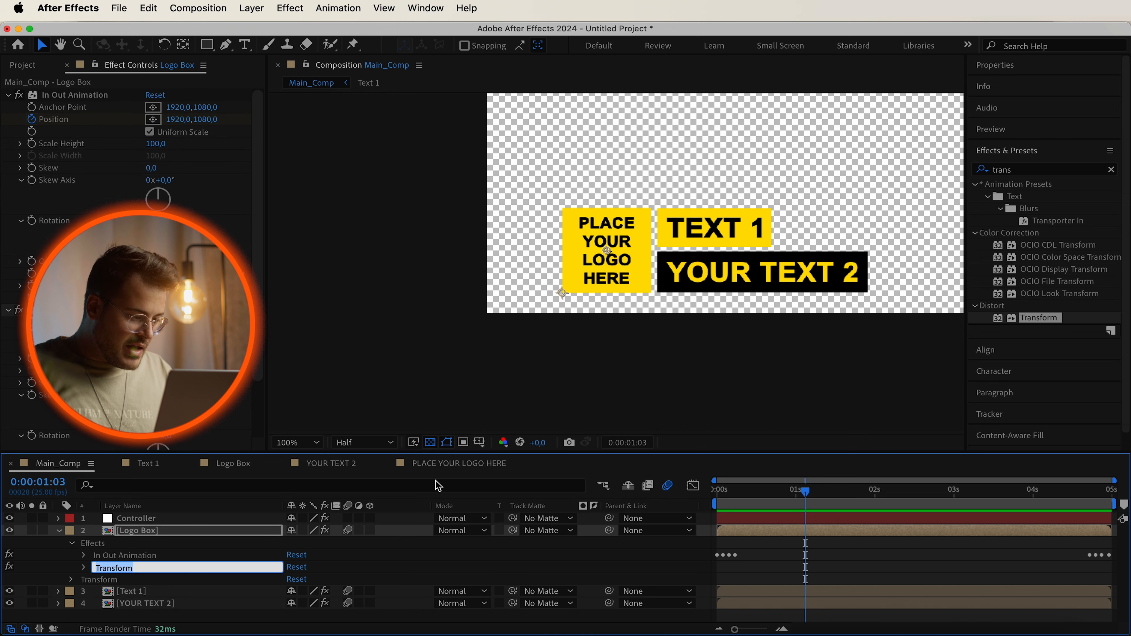
type("Wig")
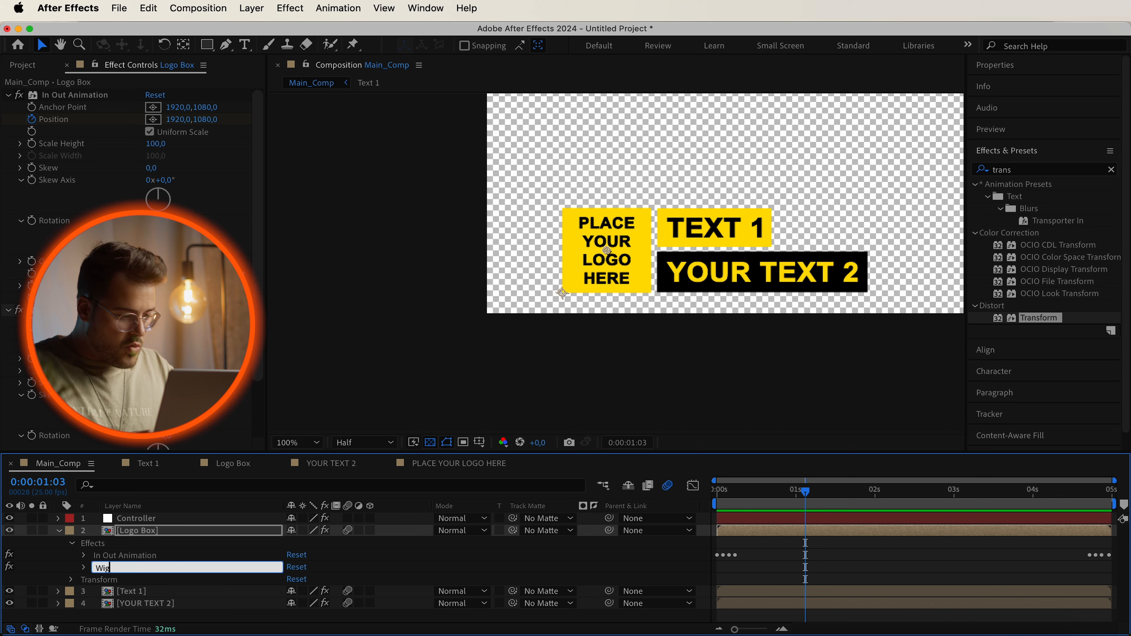
type("gle Effect")
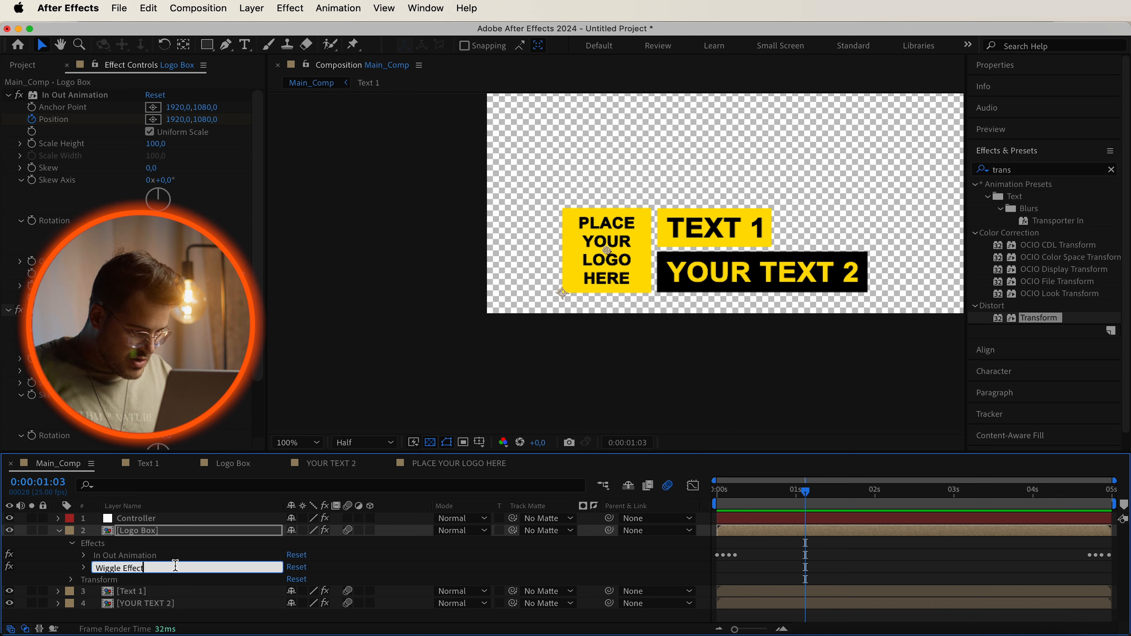
left_click(117, 557)
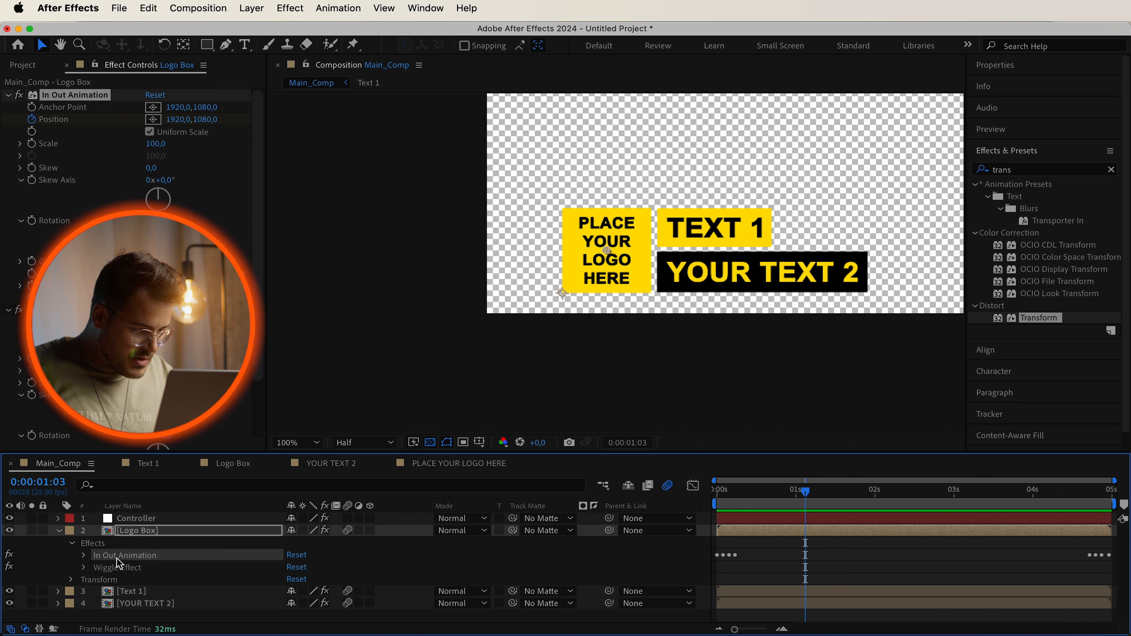
Rename Text 1's new Transform effect to "Wiggle Effect".
left_click(72, 544)
left_click(58, 531)
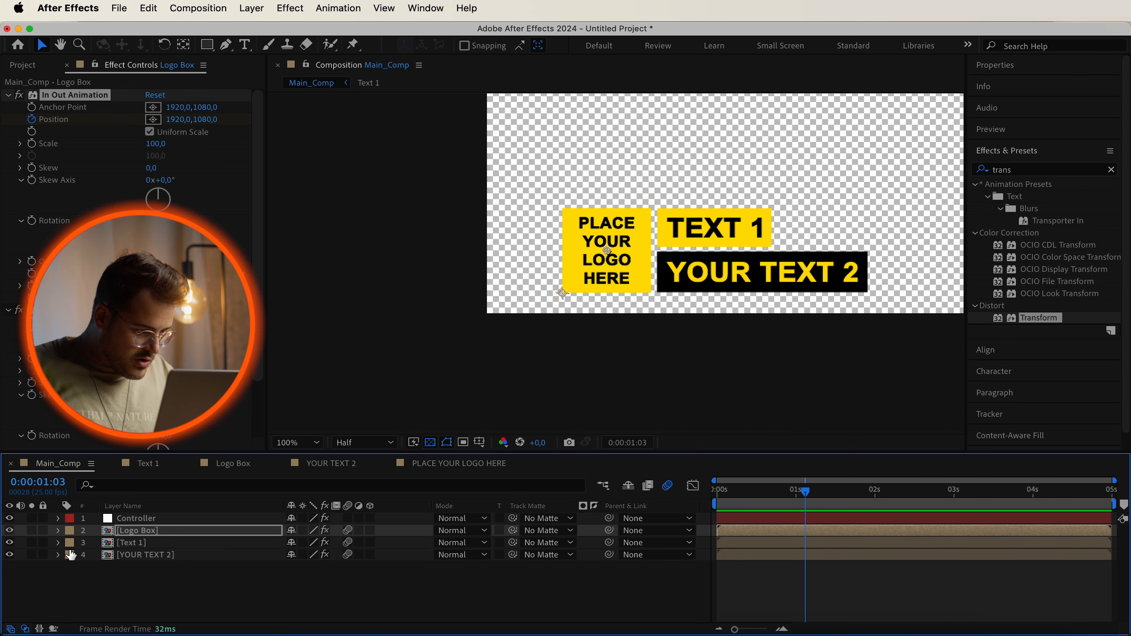
left_click(58, 542)
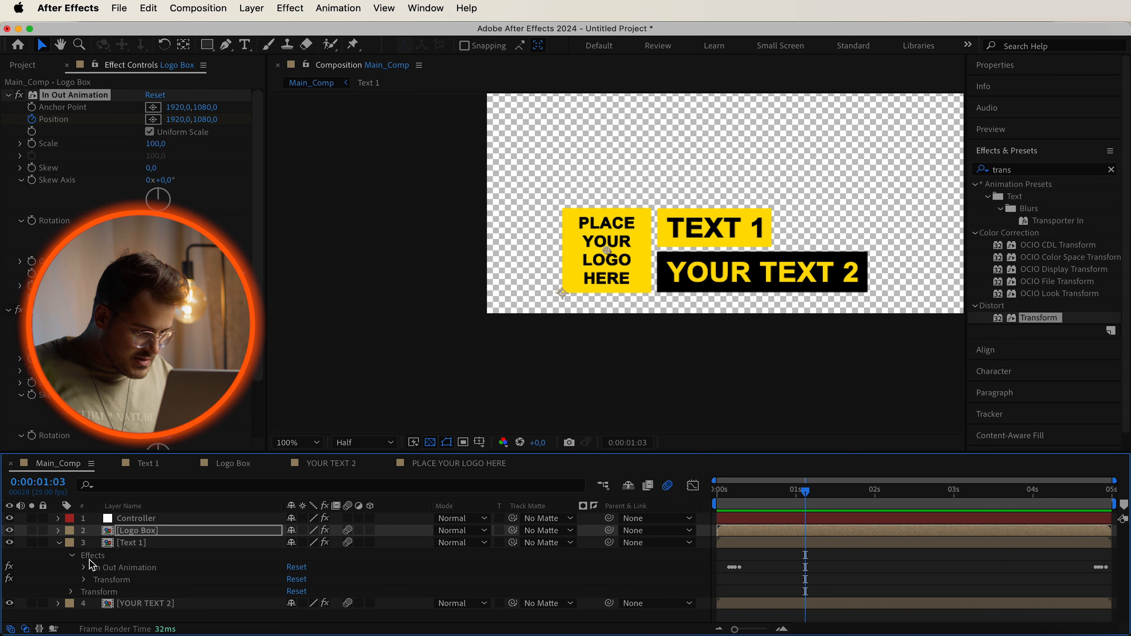
left_click(107, 582)
right_click(108, 581)
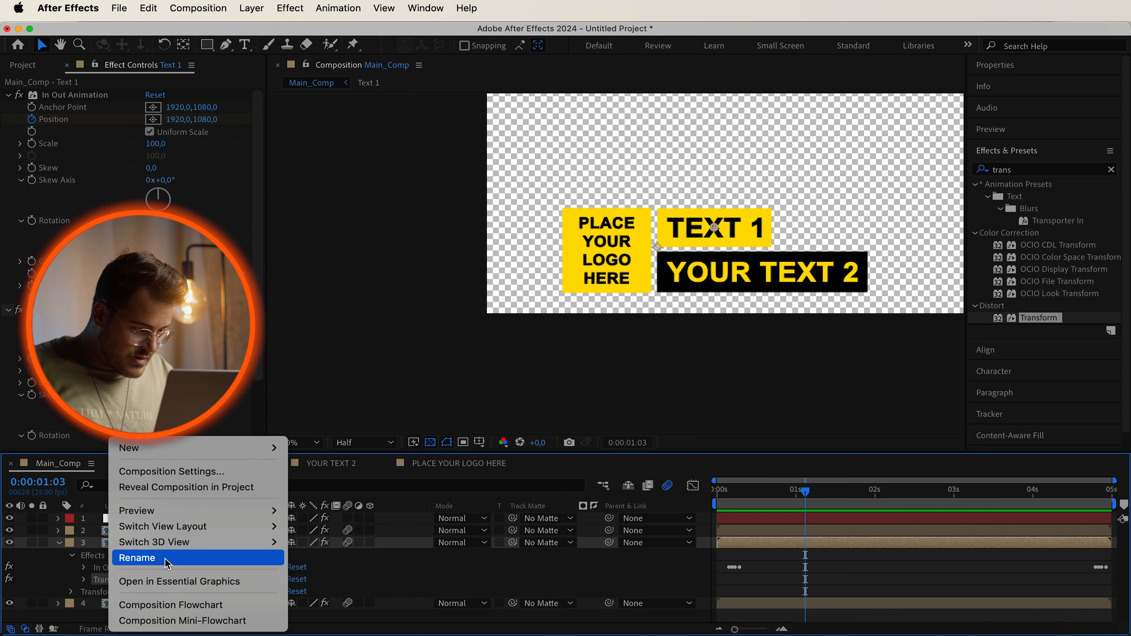
left_click(136, 559)
type("Wiggle Effect")
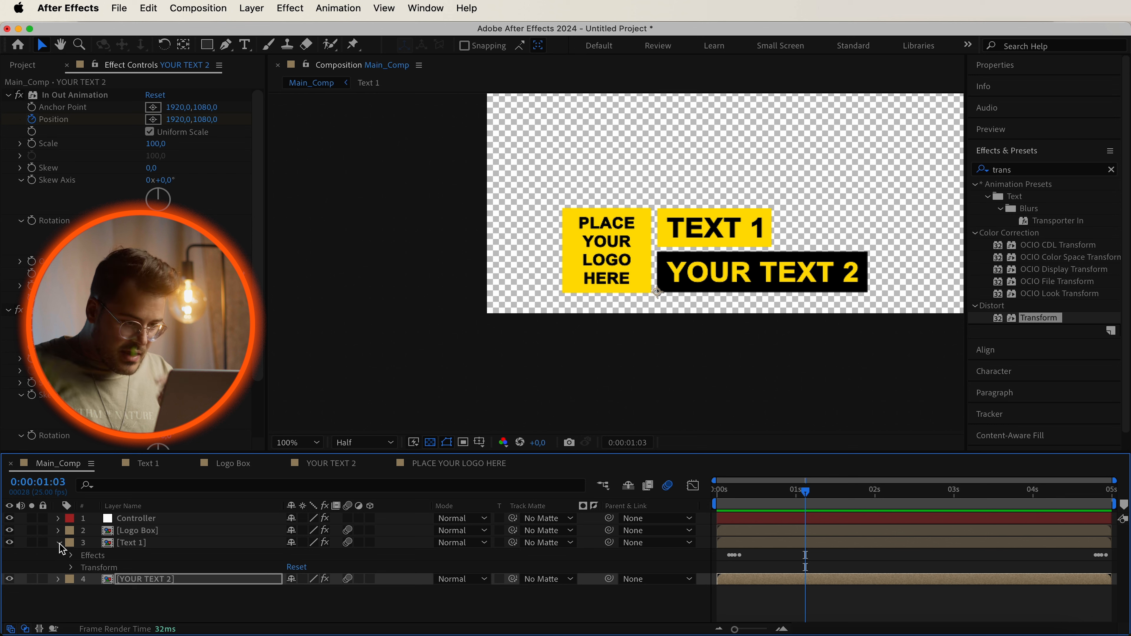
Add a wiggle(1,20) expression to the Position of the Logo Box's Wiggle Effect.
left_click(59, 542)
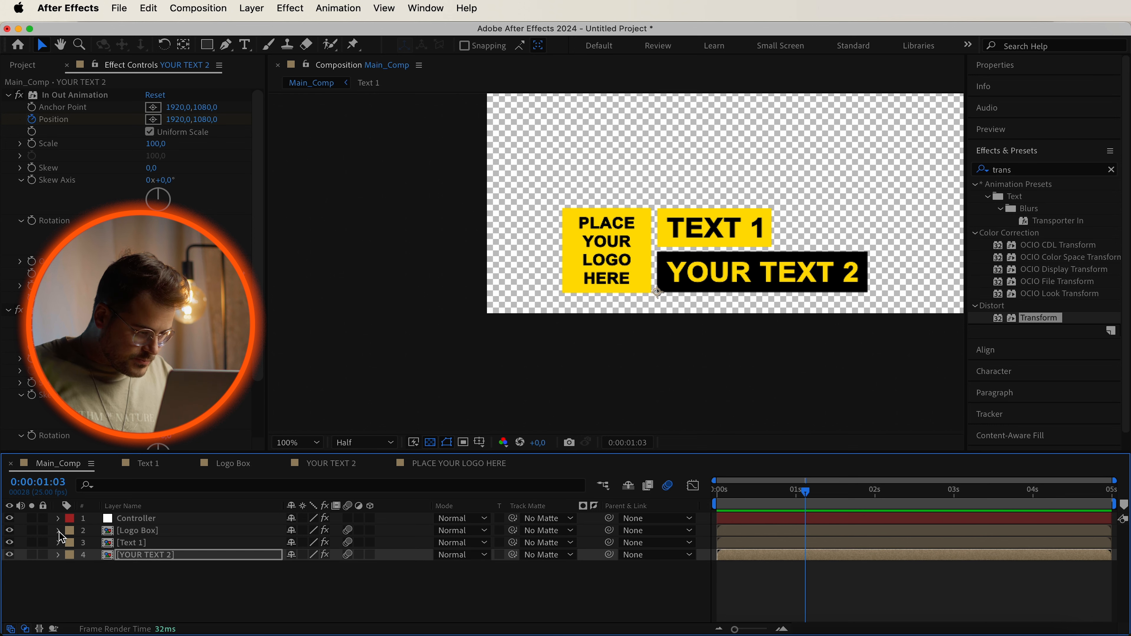
left_click(58, 531)
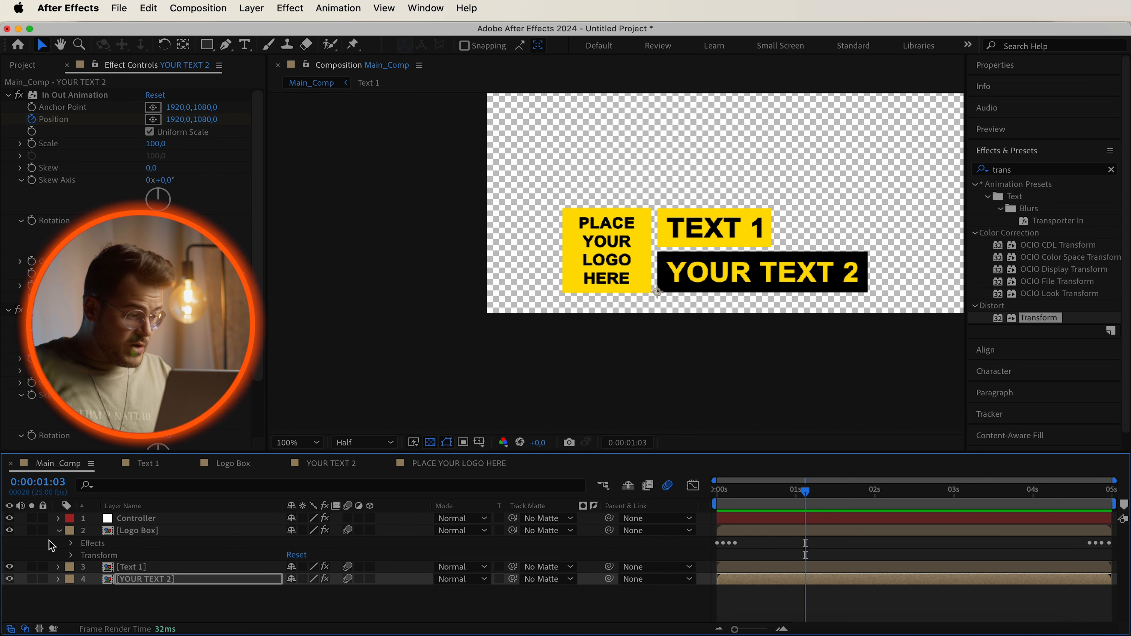
left_click(71, 544)
left_click(131, 567)
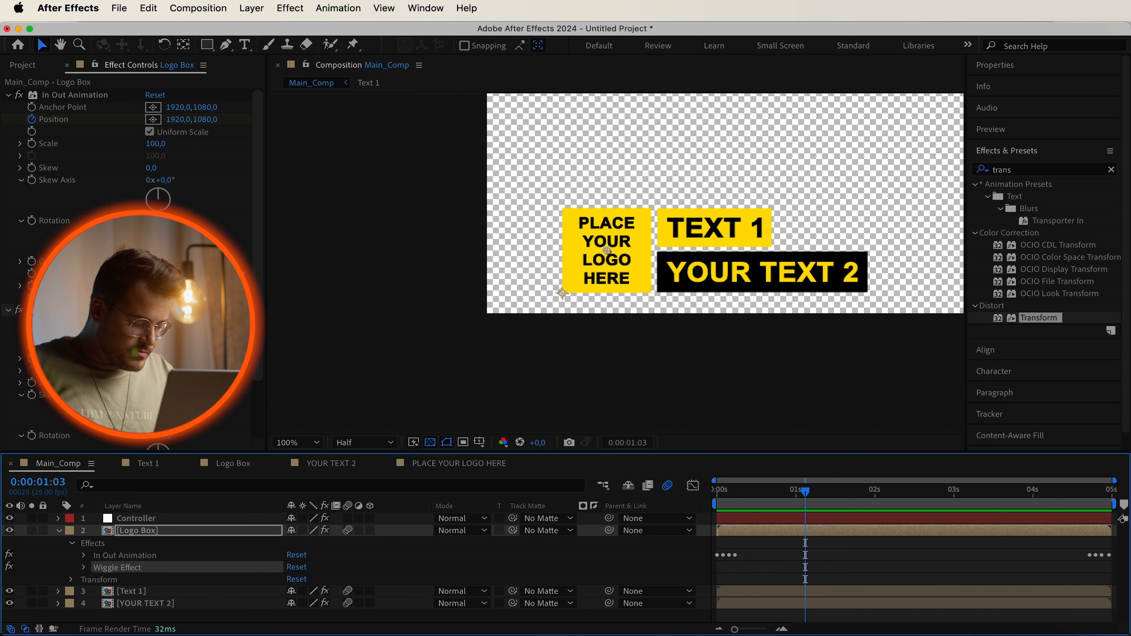
left_click(84, 568)
scroll(134, 573, "down", 4)
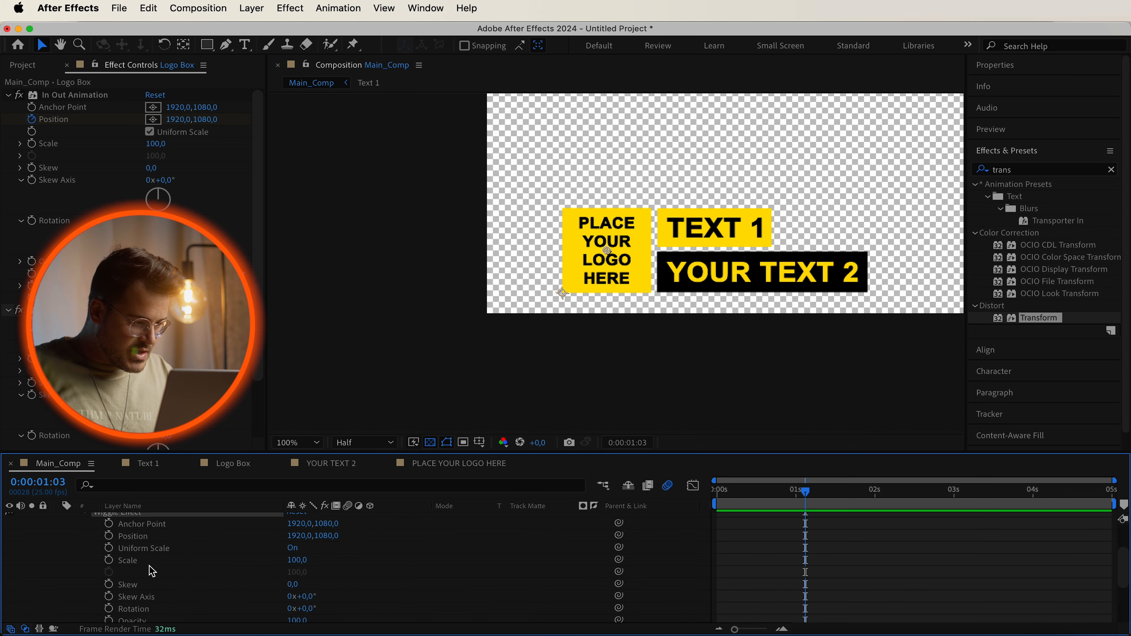
left_click(109, 536, "alt")
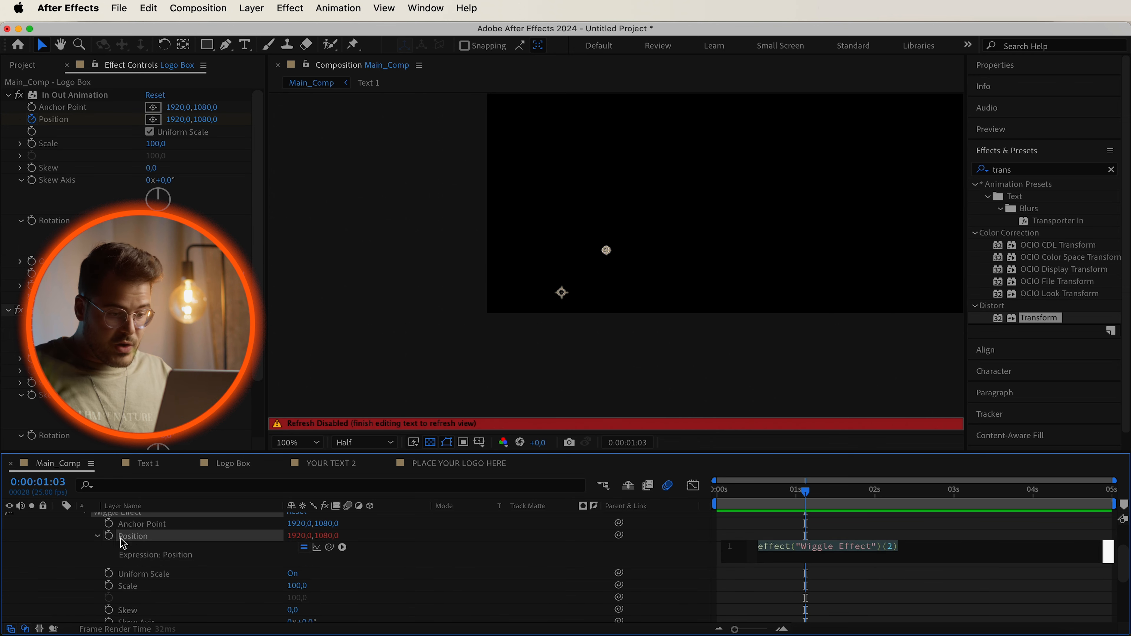
type("wiggle")
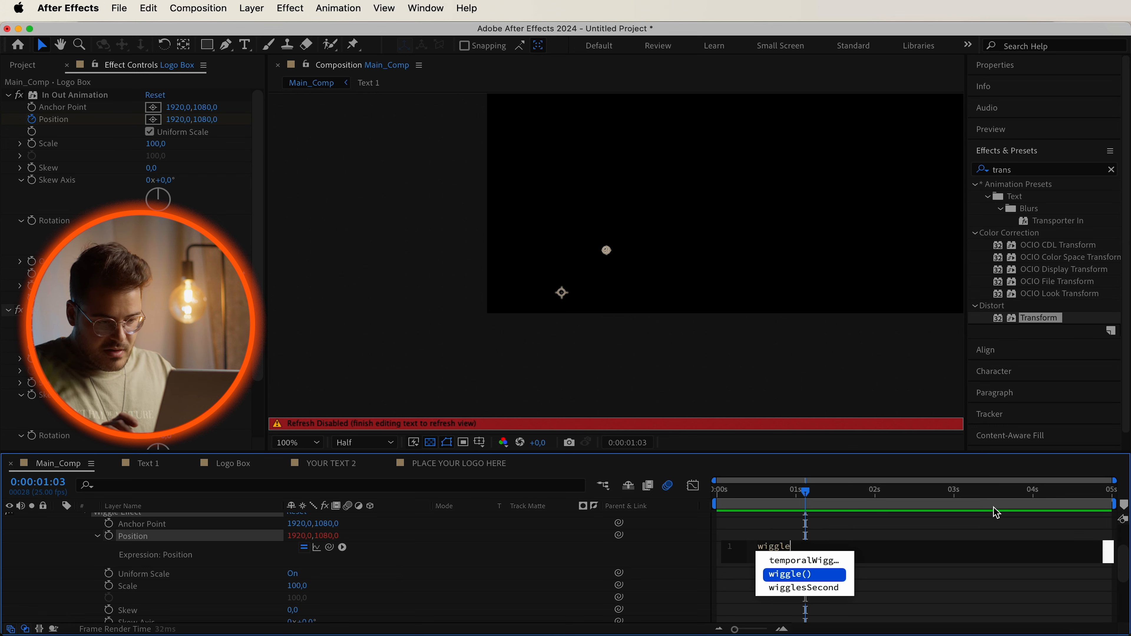
key("Return")
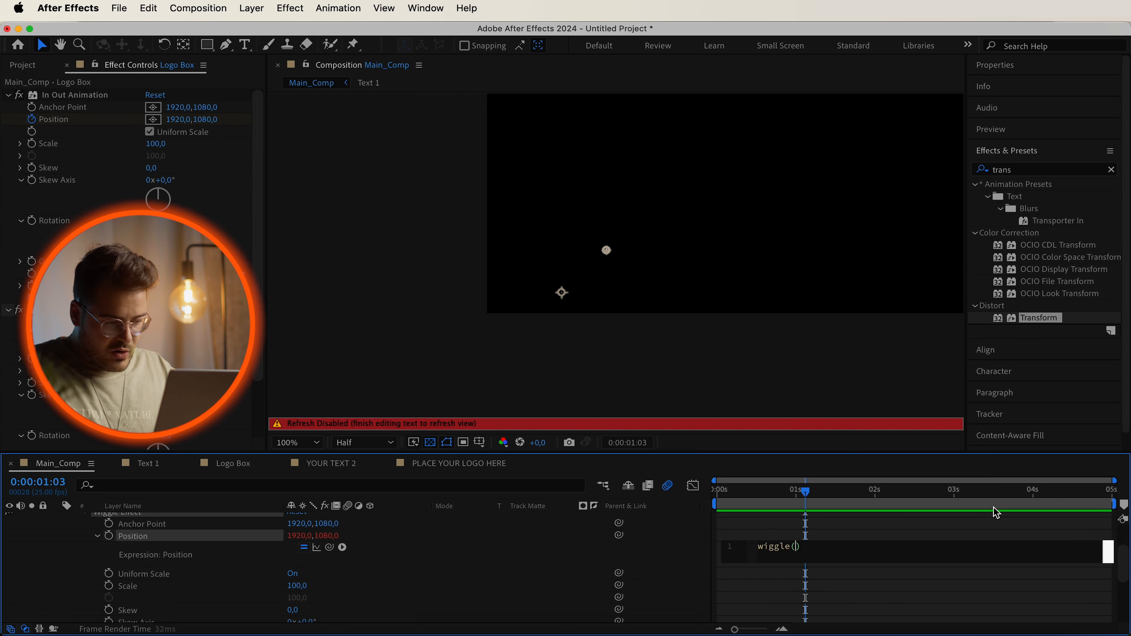
type("1,")
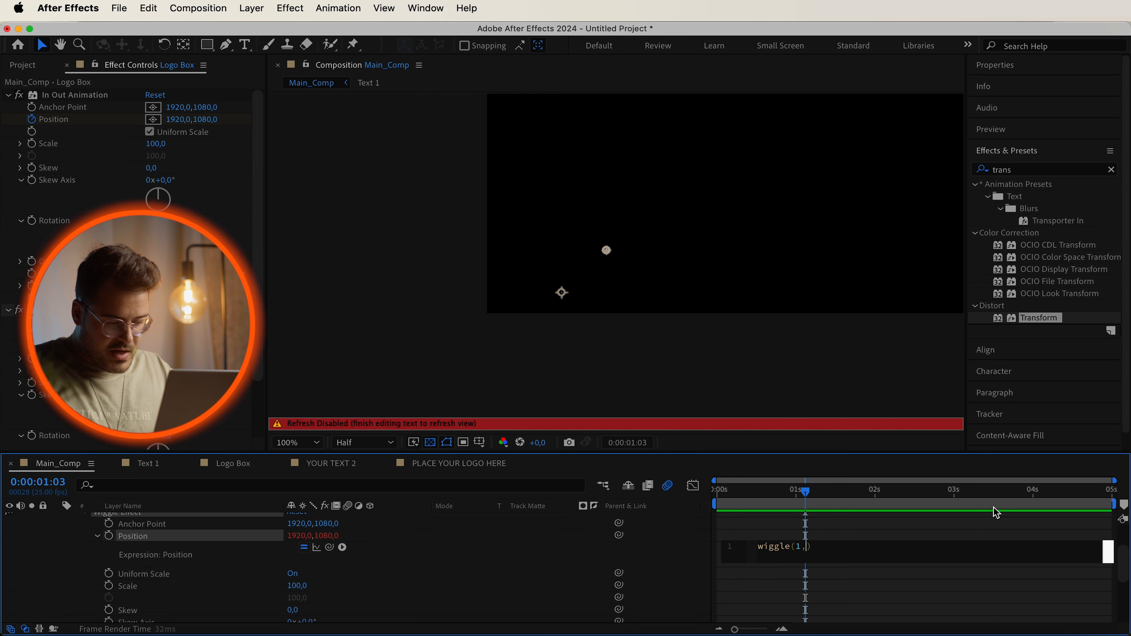
type("20")
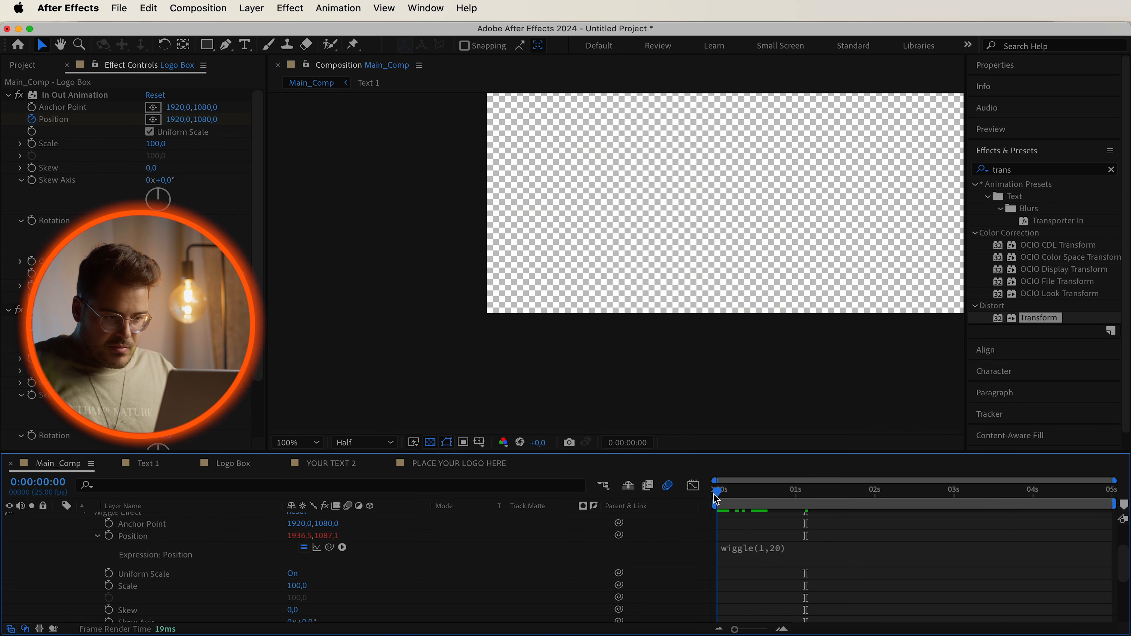
Try stronger wiggle values on the Logo Box expression while scrubbing and previewing the motion.
left_click_drag(714, 494, 1001, 507)
left_click(832, 548)
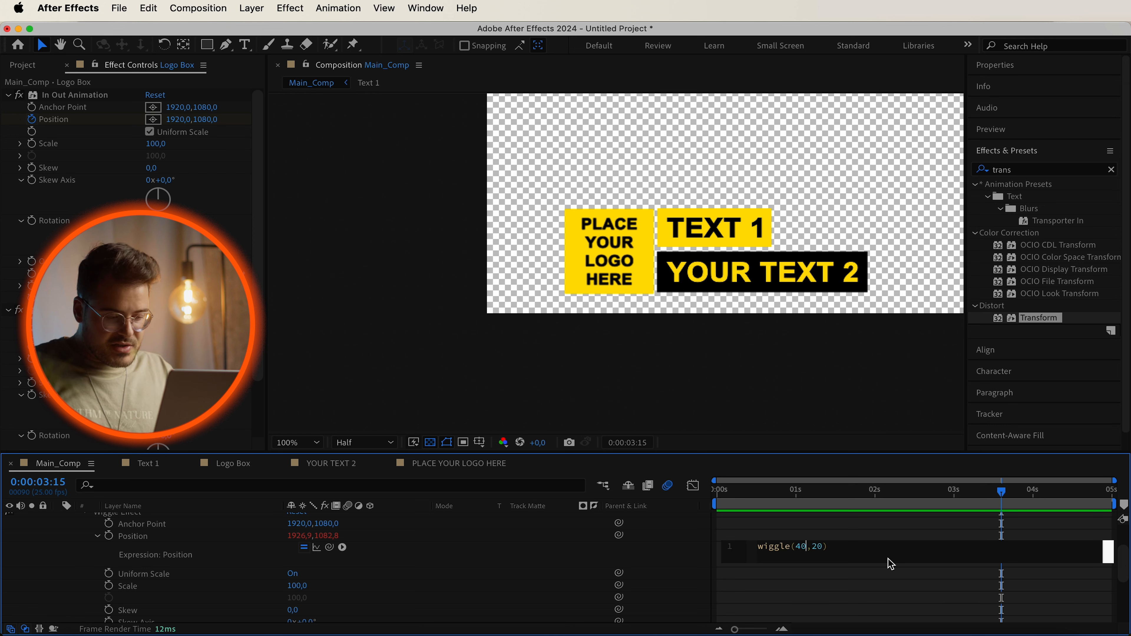
left_click(674, 554)
left_click_drag(749, 494, 710, 499)
key("space")
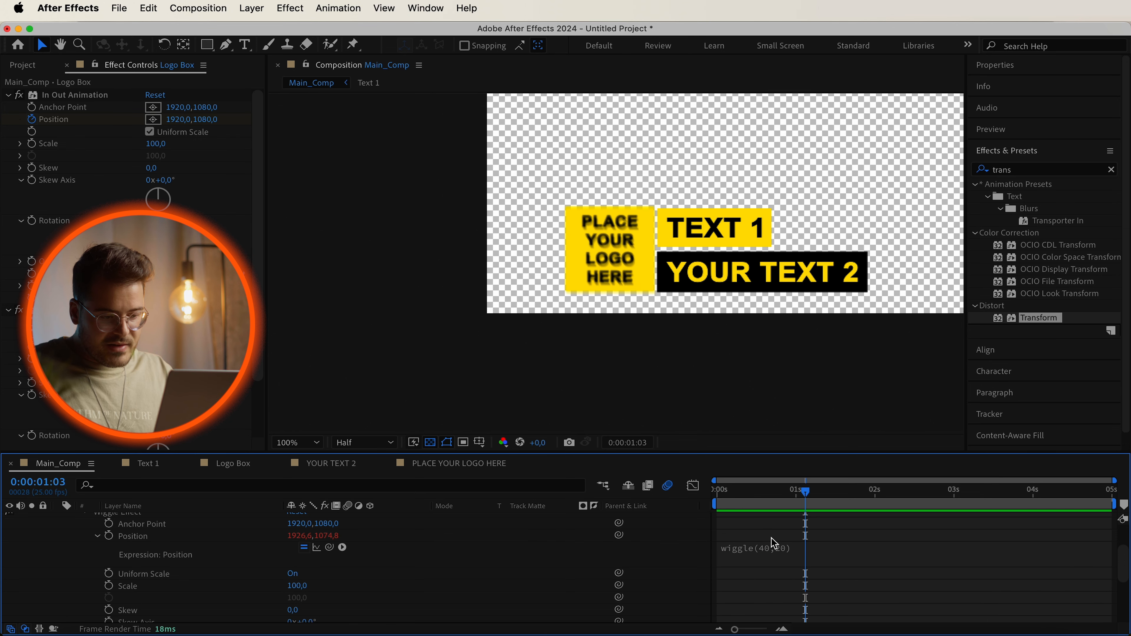
left_click(769, 550)
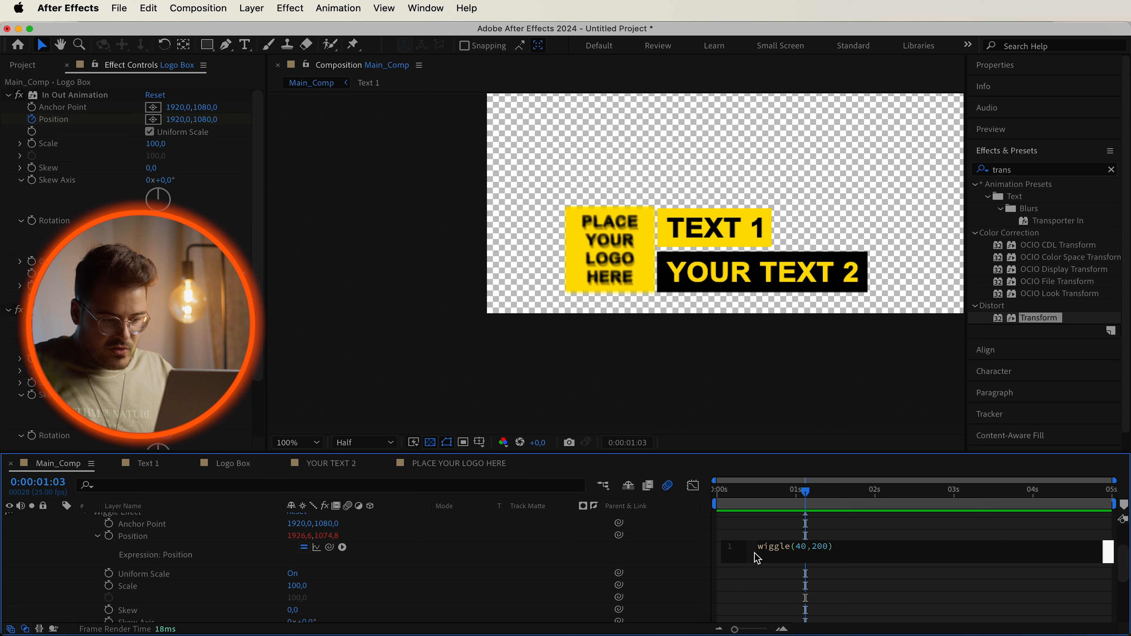
left_click_drag(747, 499, 876, 515)
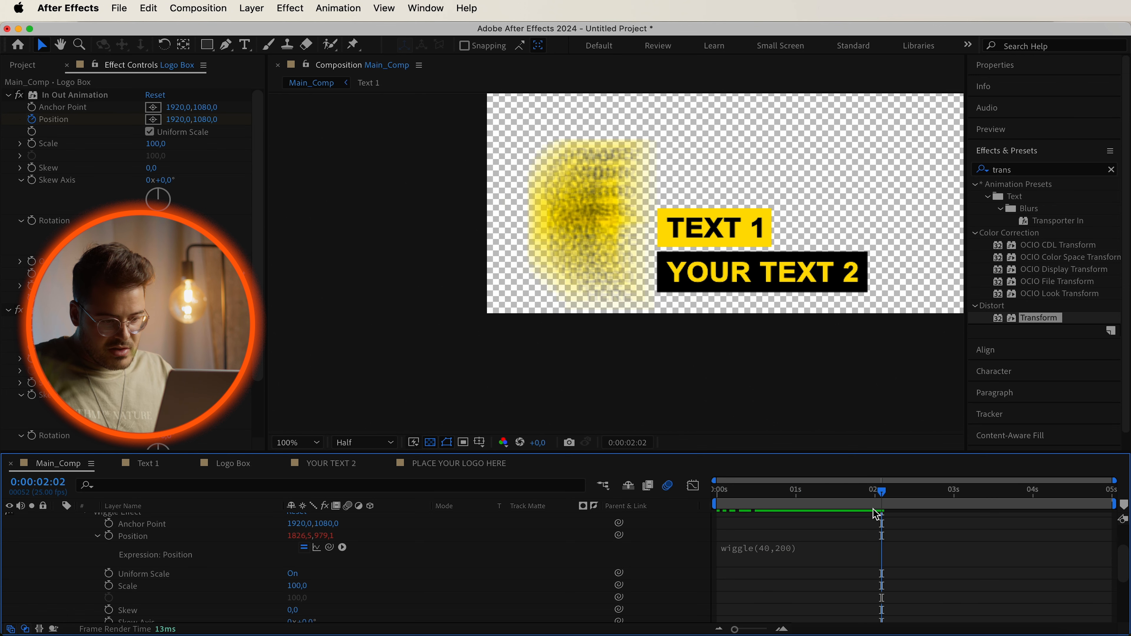
left_click(785, 555)
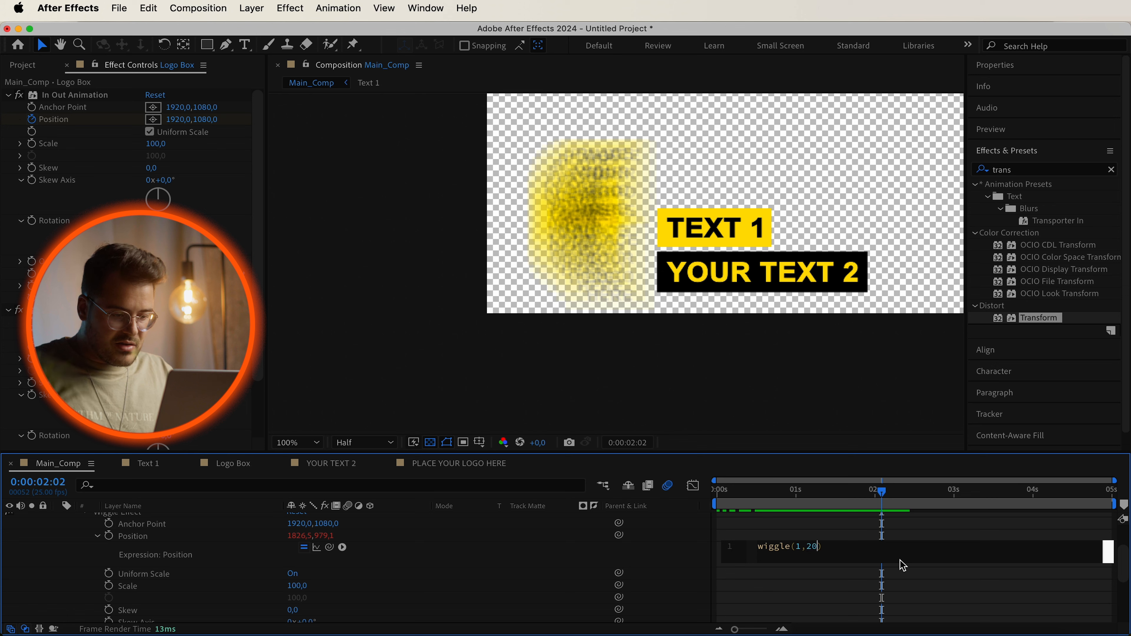
left_click_drag(845, 496, 828, 512)
Copy the Logo Box's wiggle(1,20) expression text and close the Wiggle Effect properties.
left_click(765, 558)
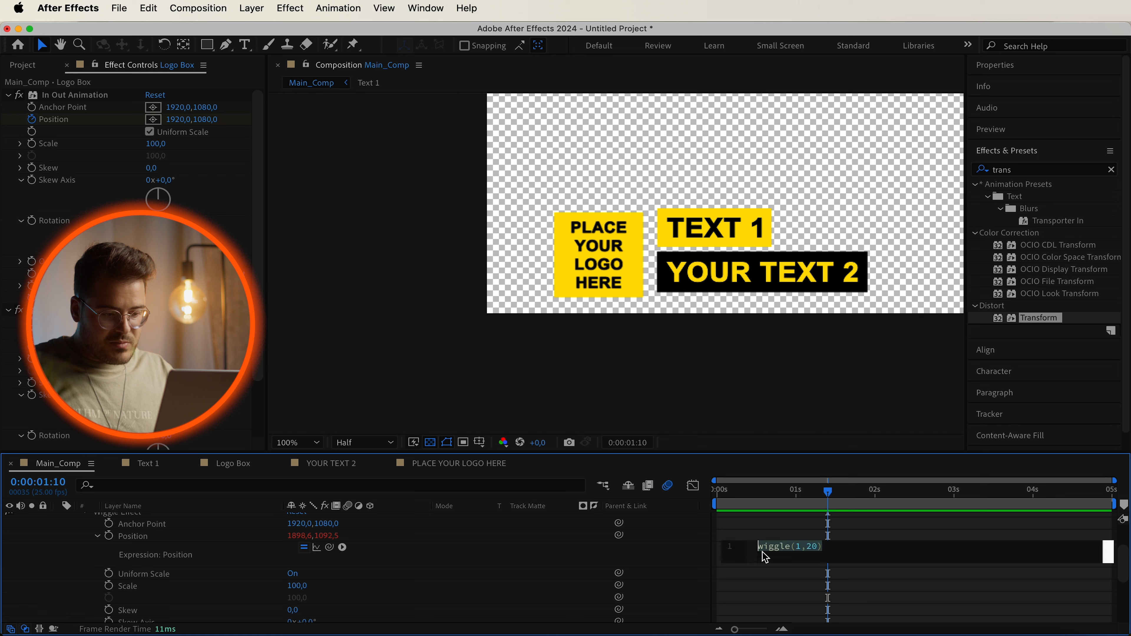
left_click(798, 547)
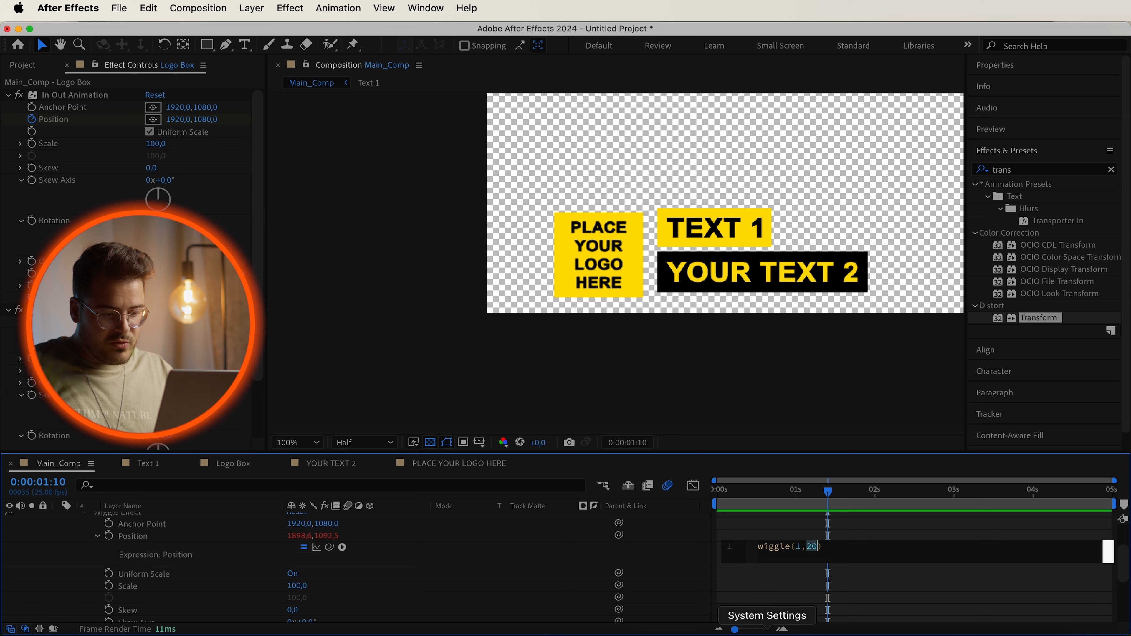
left_click_drag(866, 555, 746, 547)
key("super+c")
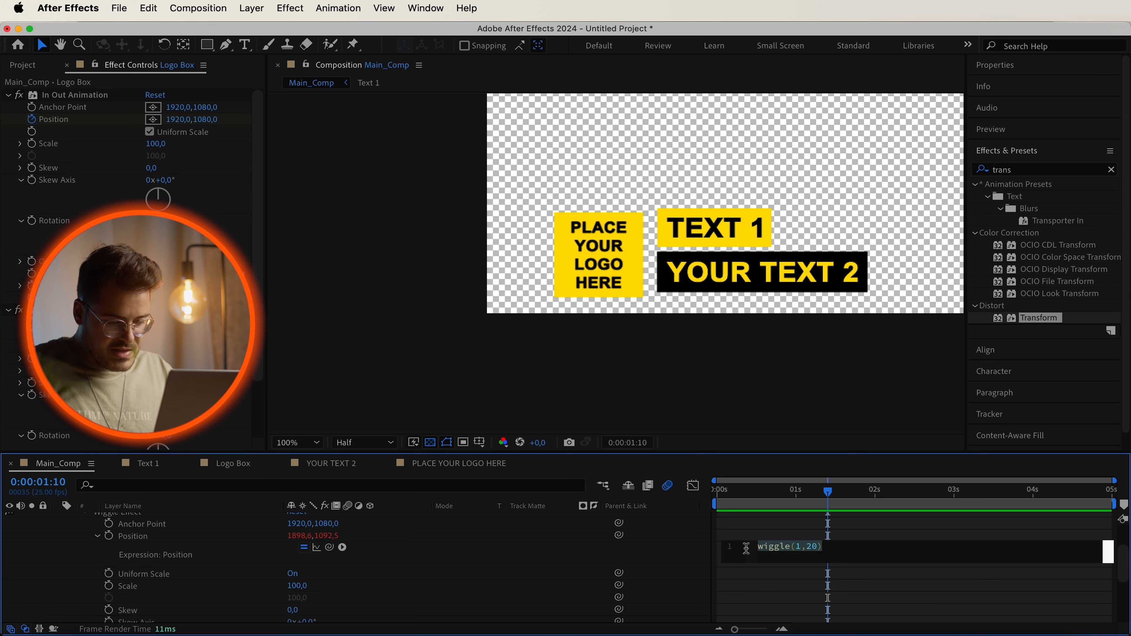
left_click(525, 555)
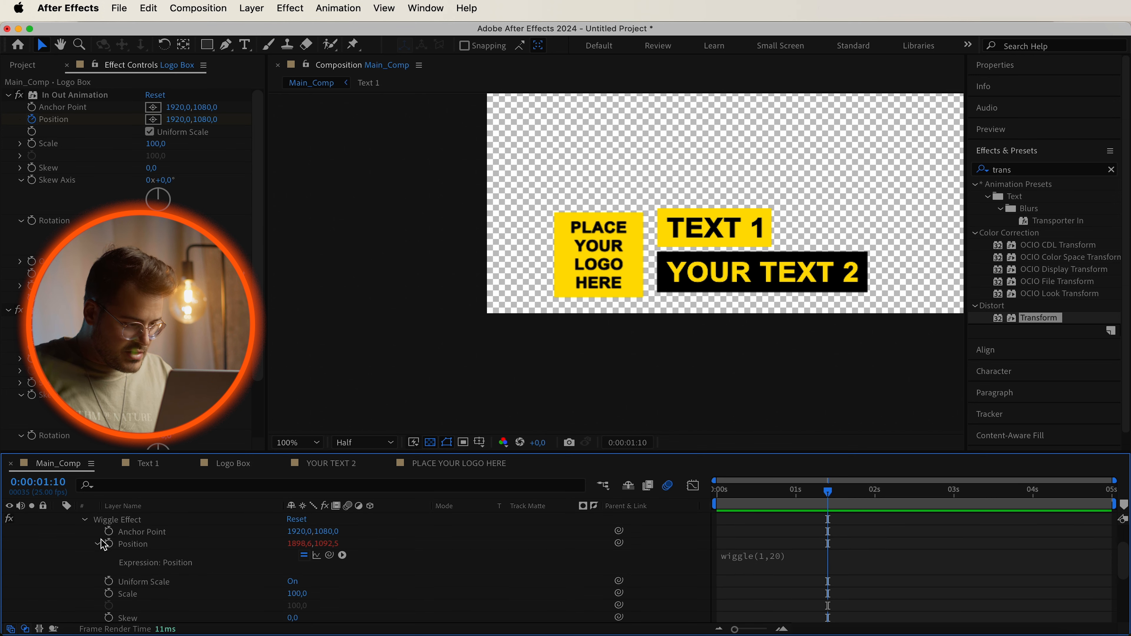
left_click(86, 520)
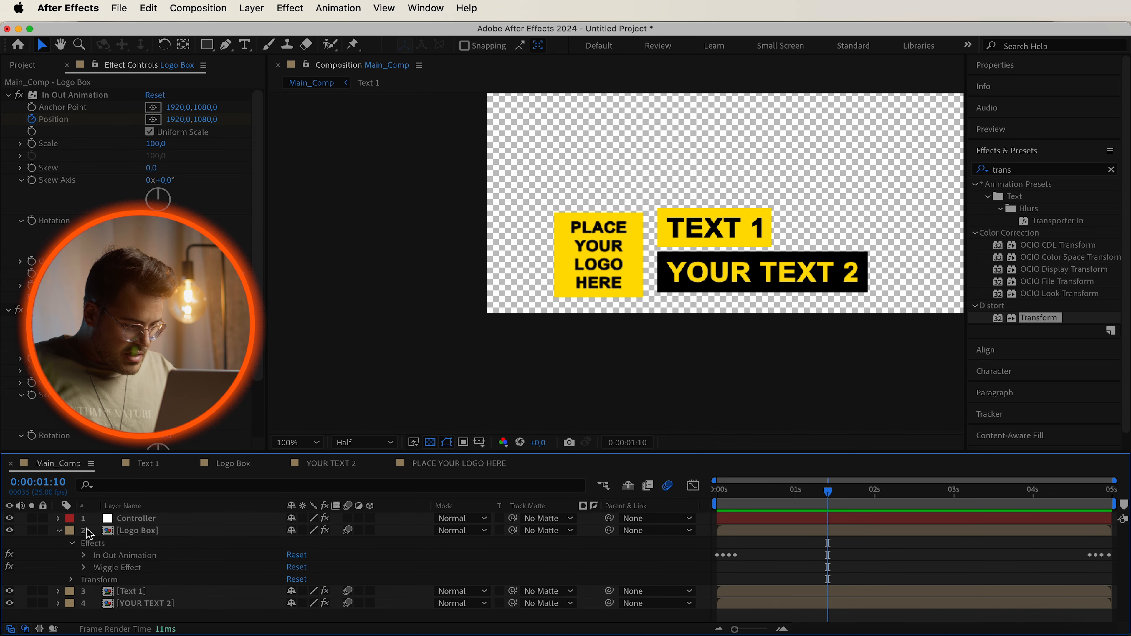
Paste the wiggle expression onto the Position of Text 1's Wiggle Effect.
left_click(59, 531)
left_click(59, 543)
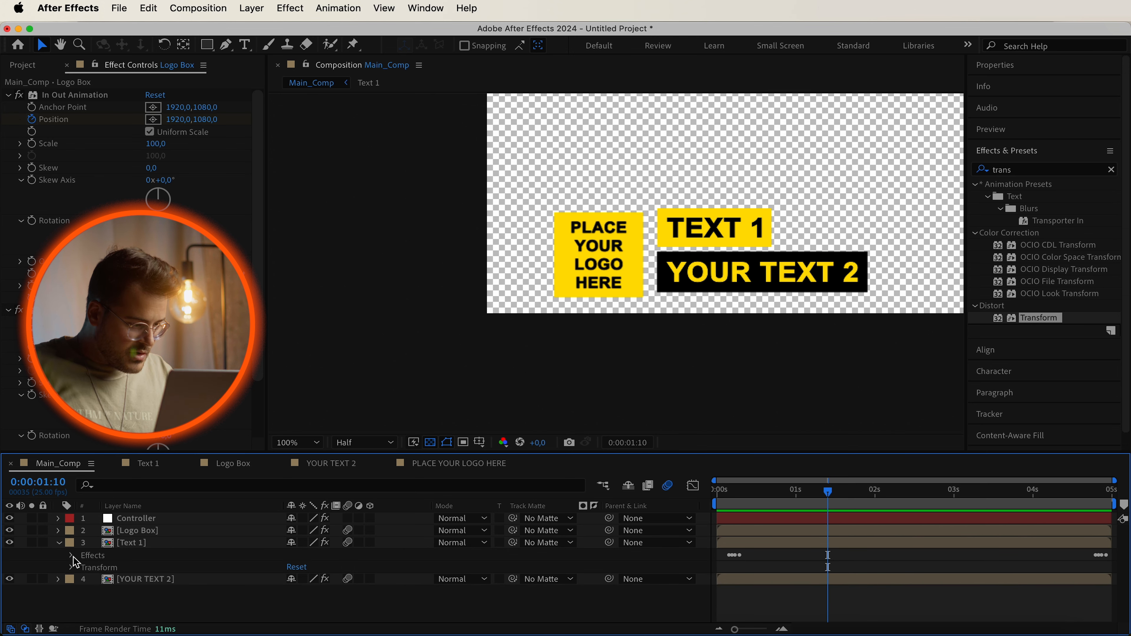
left_click(71, 556)
left_click(110, 580)
left_click(84, 579)
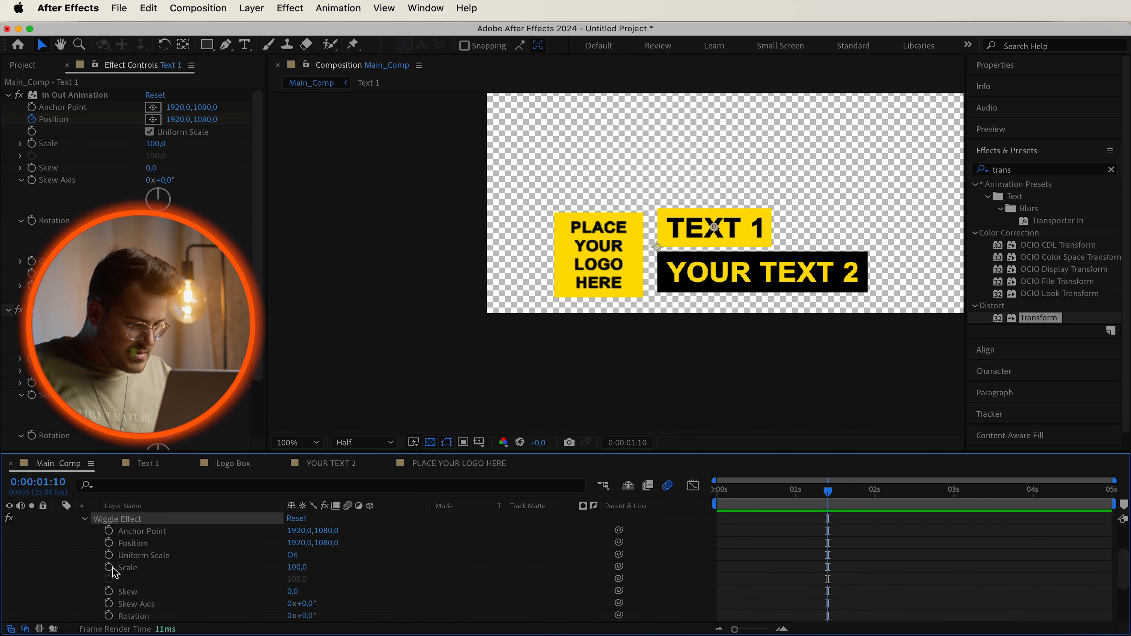
left_click(110, 543, "alt")
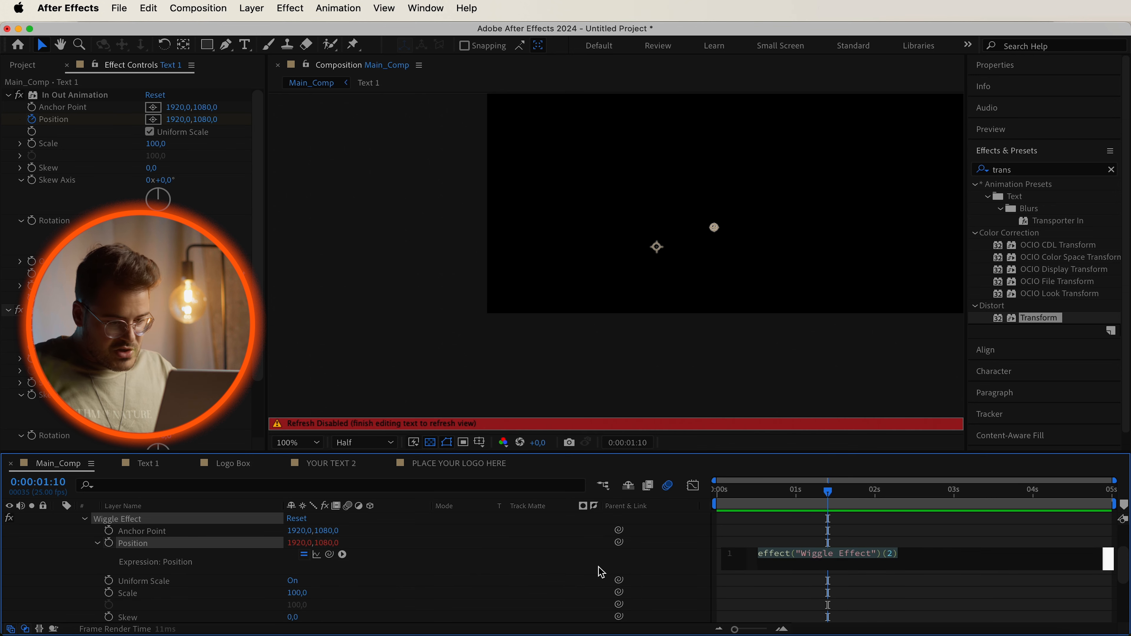
key("super+v")
left_click(694, 571)
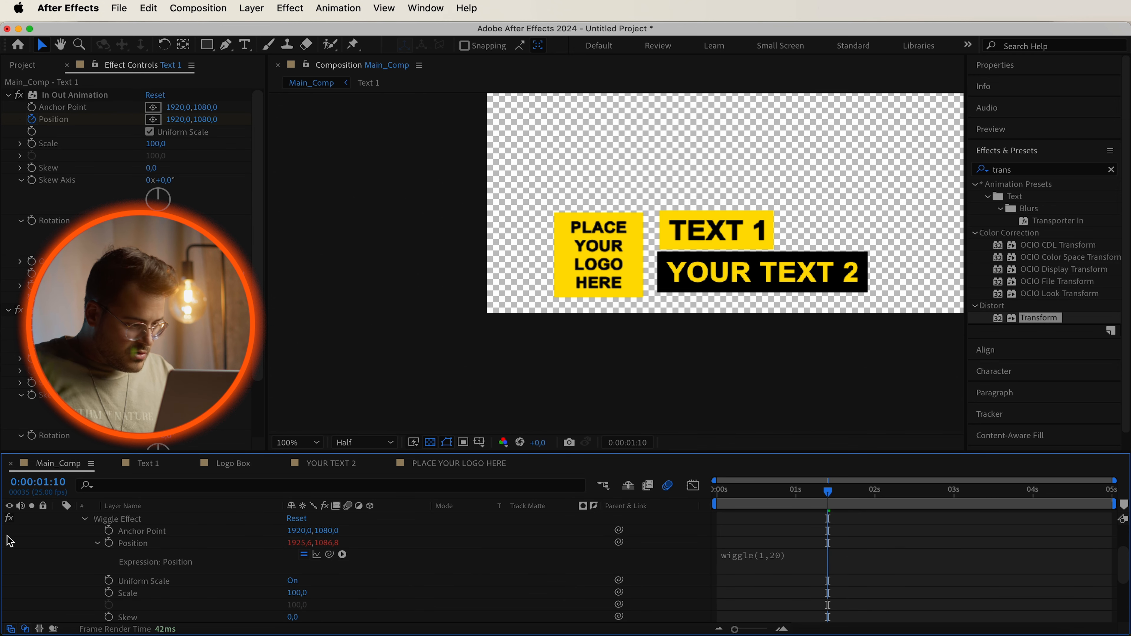
Paste the wiggle expression onto the Position of YOUR TEXT 2's Wiggle Effect.
left_click(86, 519)
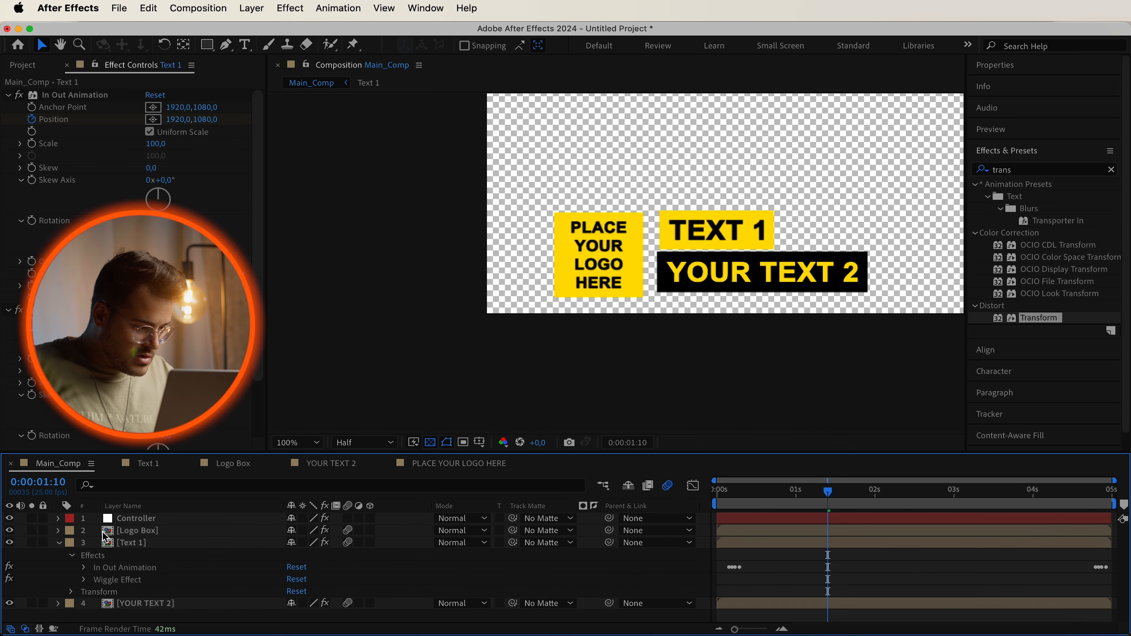
left_click(58, 542)
left_click(59, 555)
left_click(85, 592)
scroll(107, 570, "down", 3)
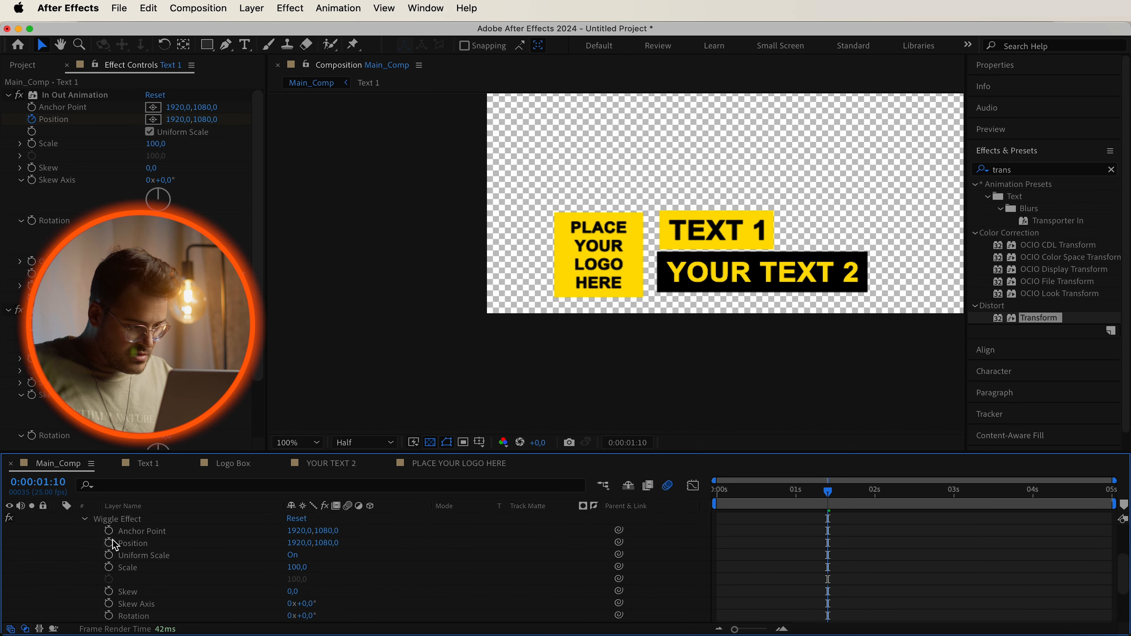
left_click(108, 543, "alt")
key("super+v")
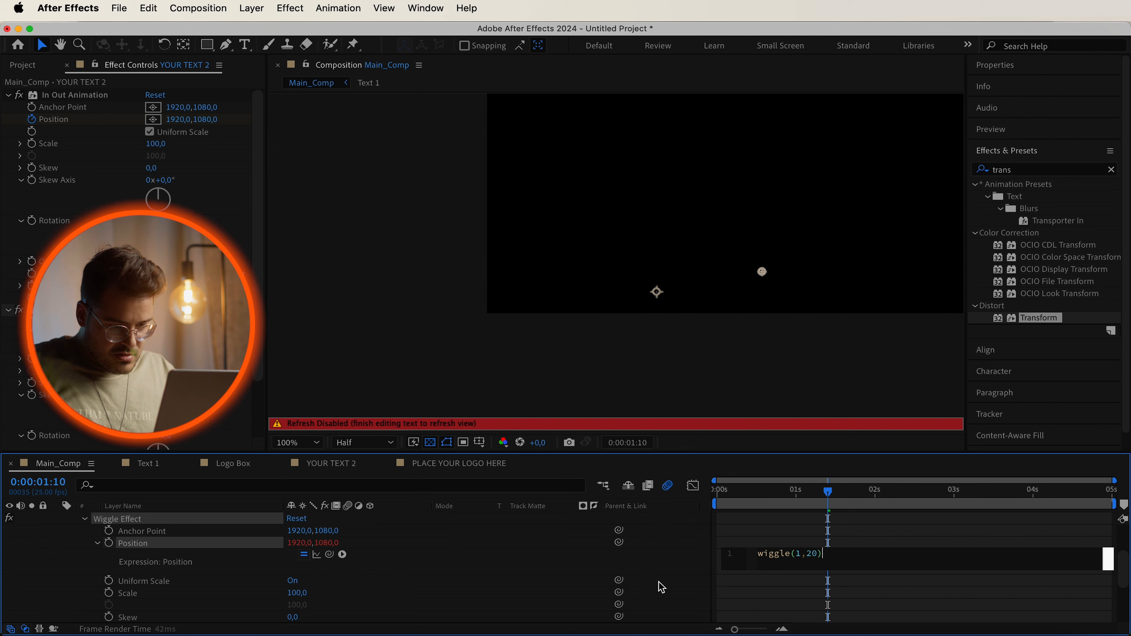
left_click(415, 553)
left_click(84, 520)
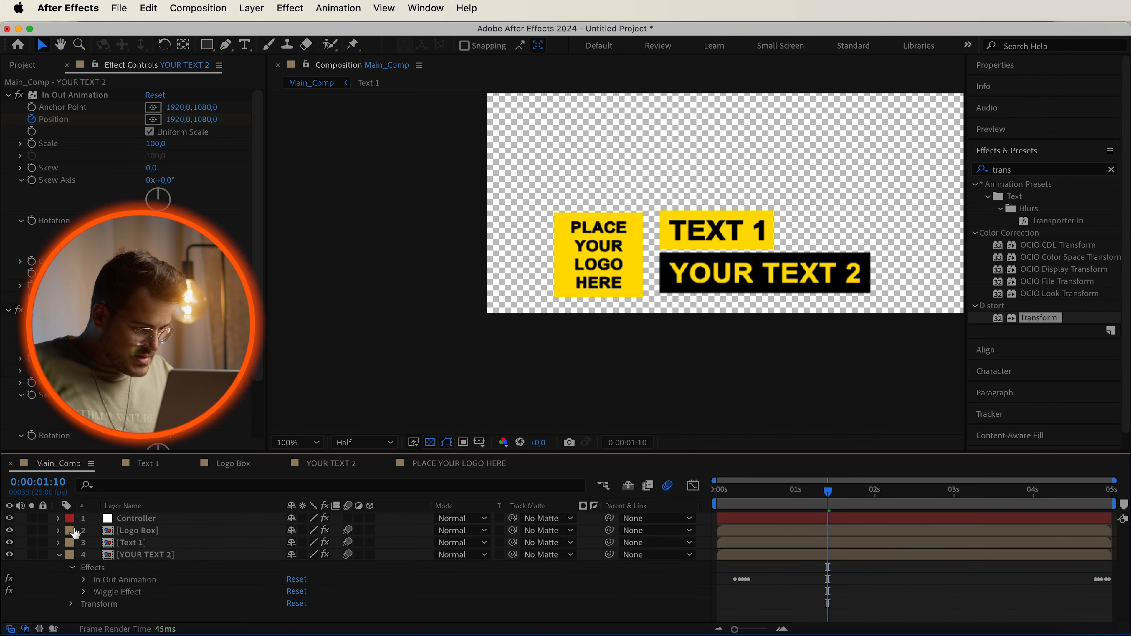
left_click(58, 555)
Preview the animation from the beginning of the composition.
key("Home")
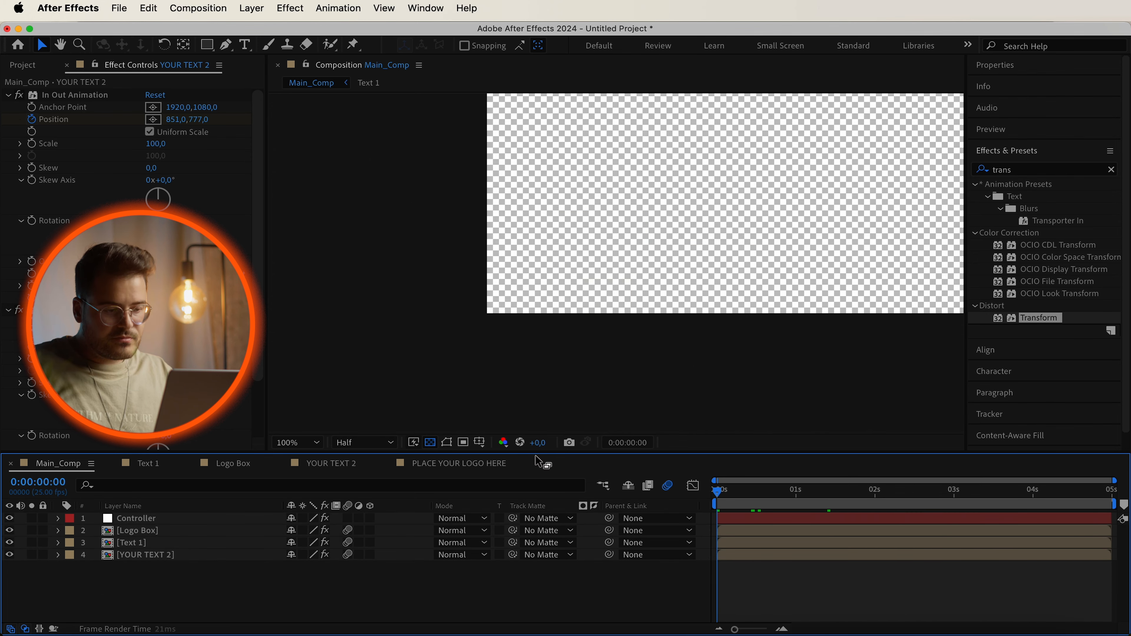
key("space")
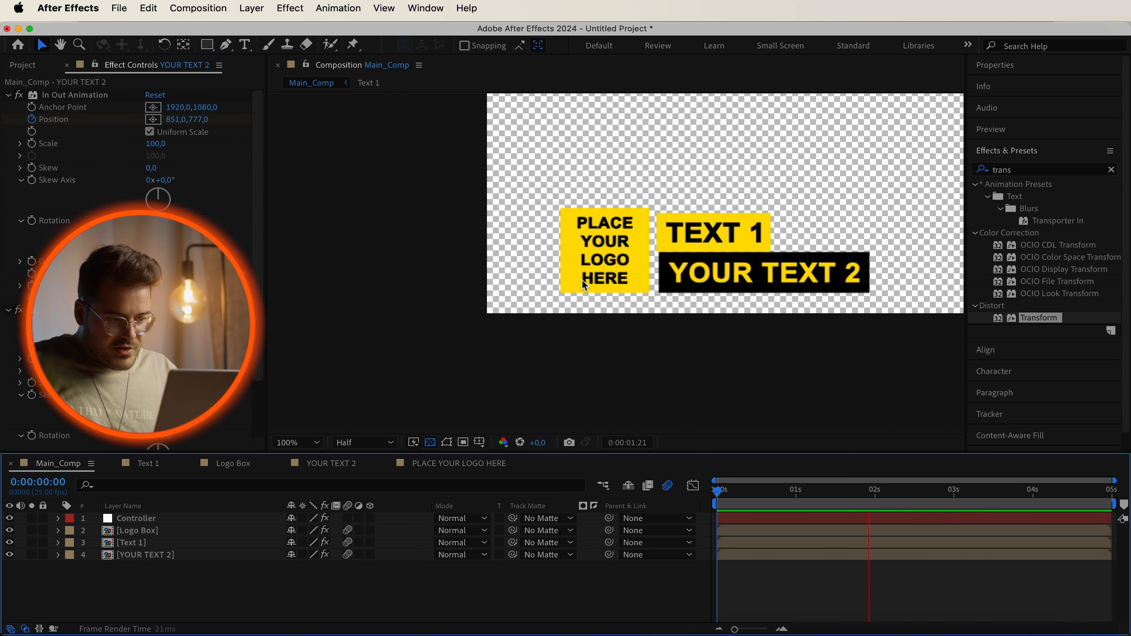
key("space")
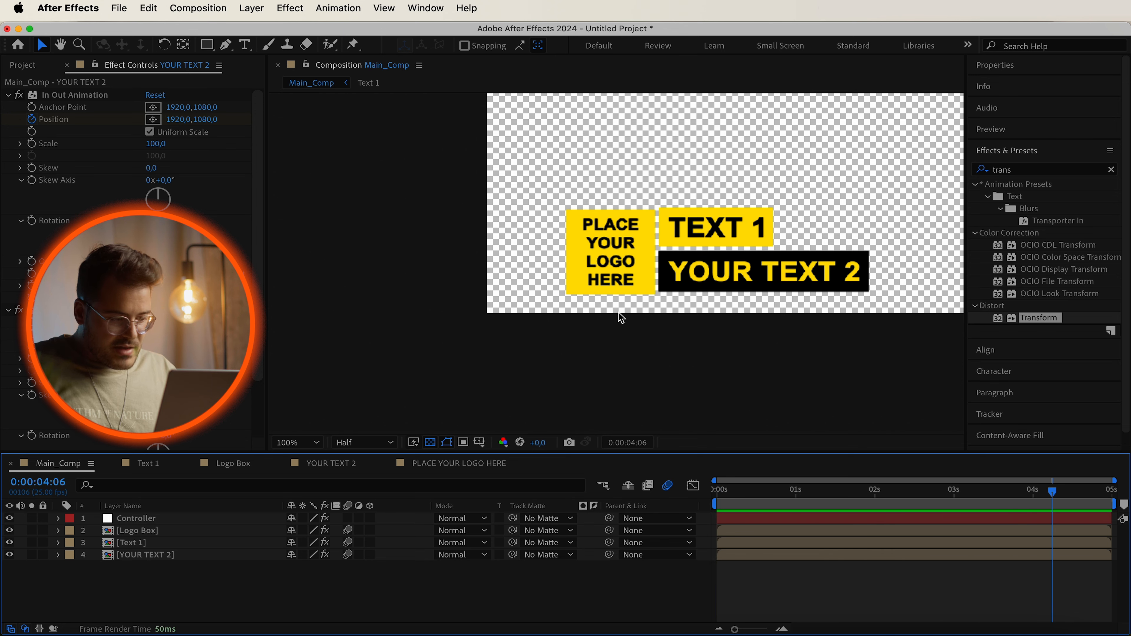
Change the Logo Box's wiggle expression to wiggle(1,10).
left_click(58, 530)
left_click(83, 568)
scroll(88, 573, "down", 2)
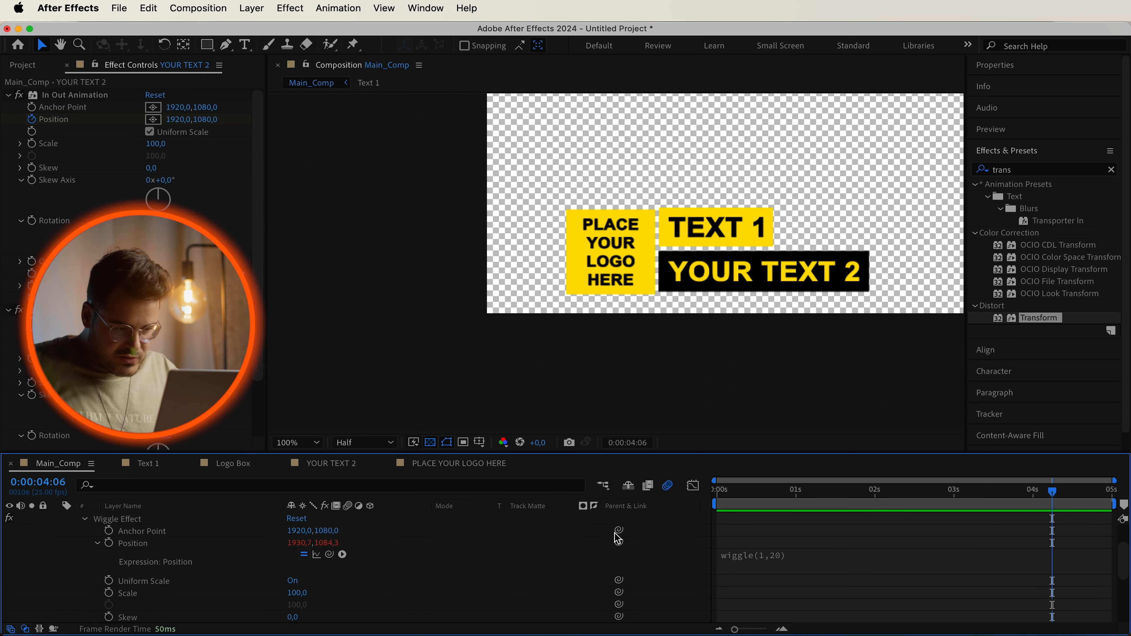
left_click(747, 552)
left_click(817, 561)
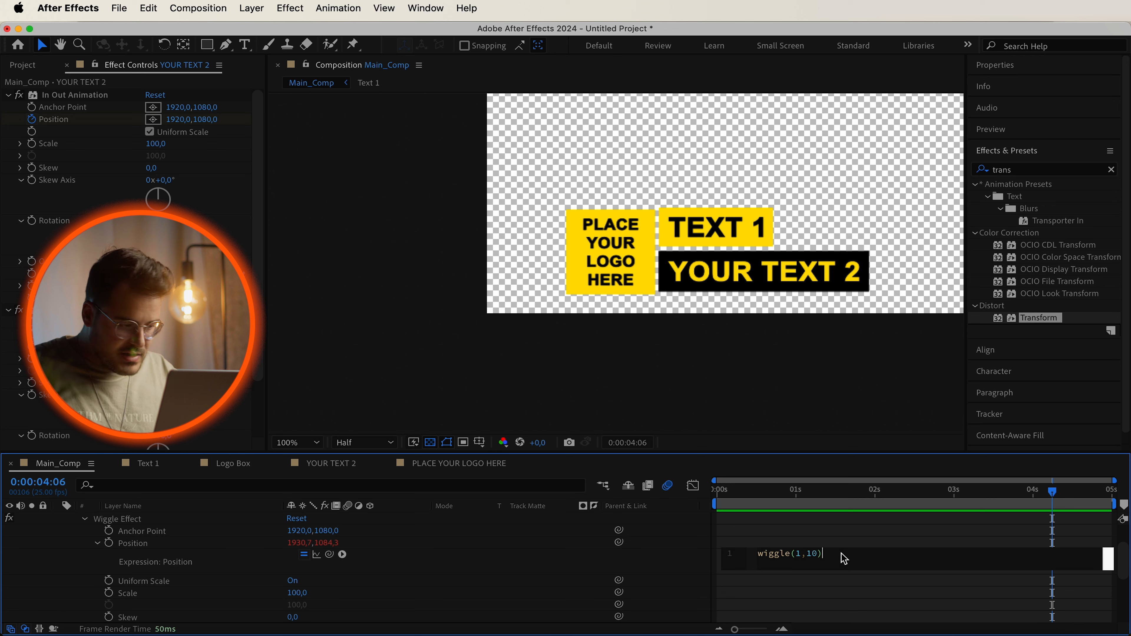
left_click(459, 576)
left_click(85, 519)
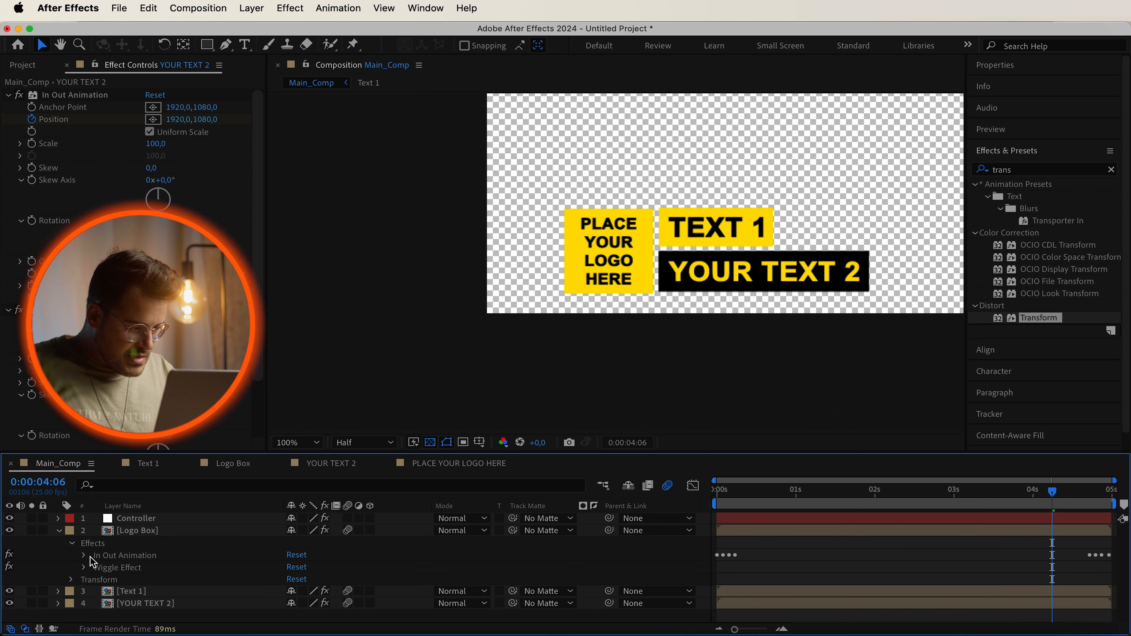
Change Text 1's wiggle expression to wiggle(1,8) and return to the start of the composition.
left_click(58, 592)
scroll(96, 613, "down", 2)
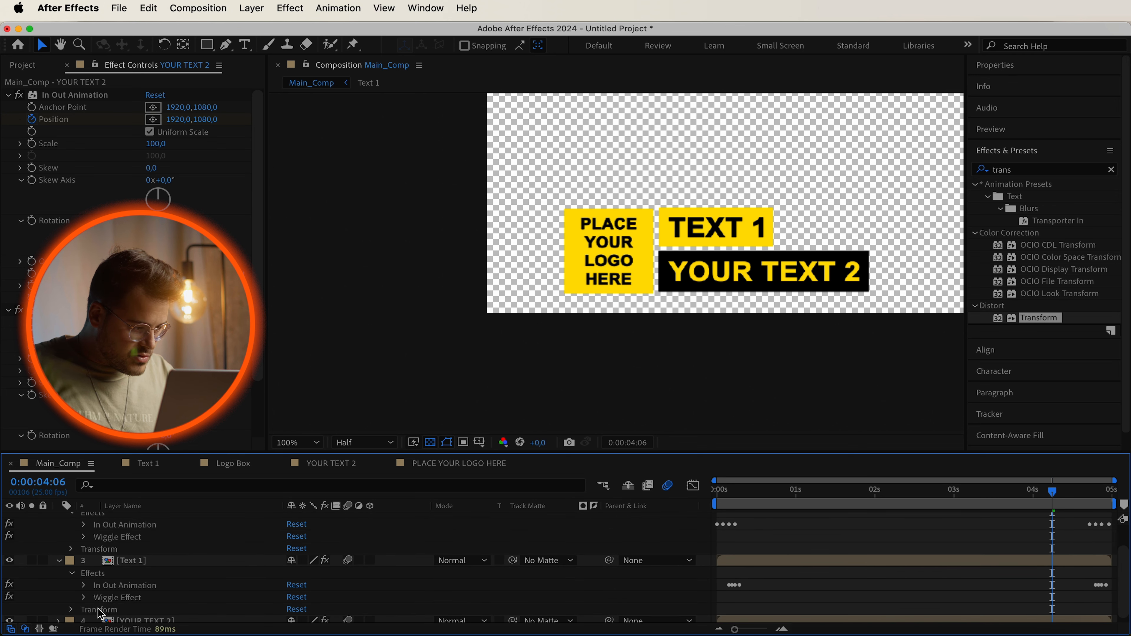
left_click(83, 598)
scroll(84, 601, "down", 5)
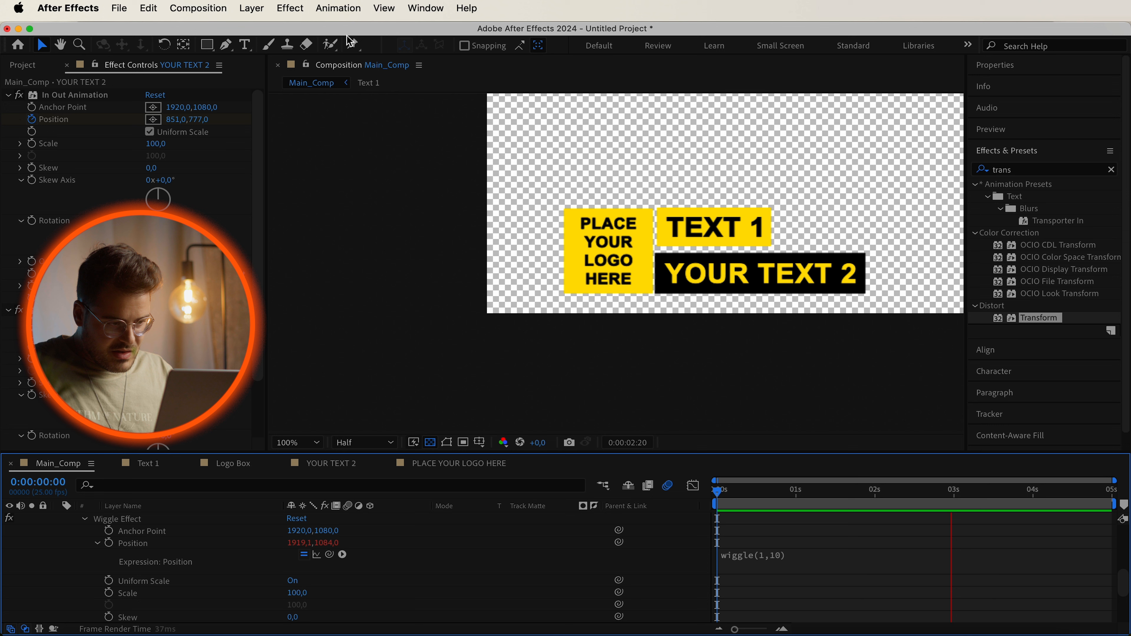
key("space")
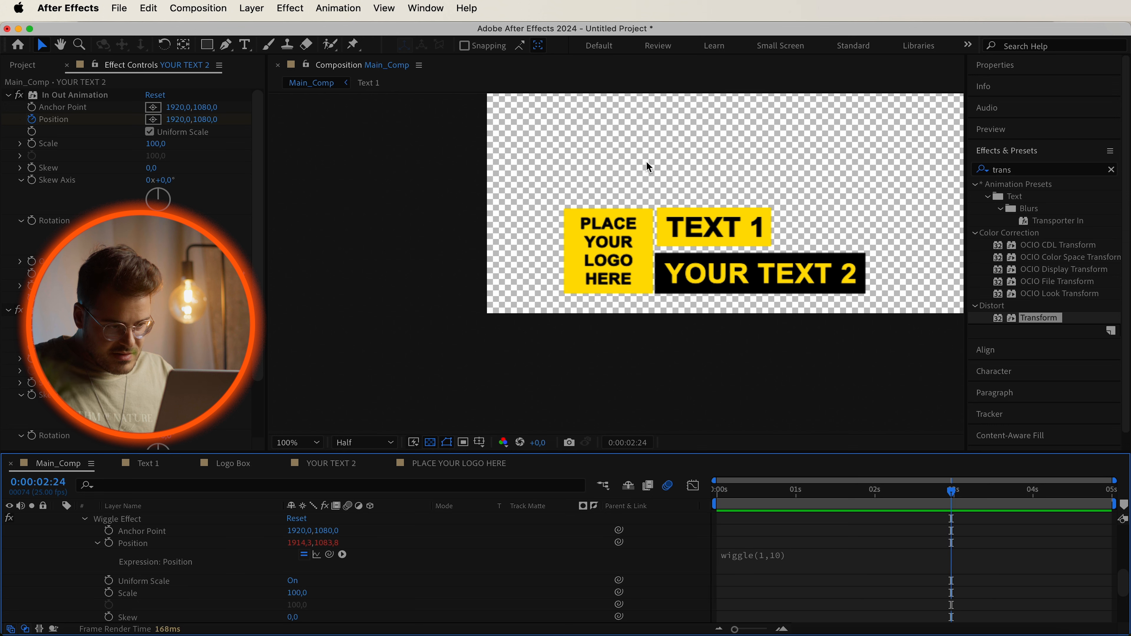
left_click(777, 558)
left_click(827, 558)
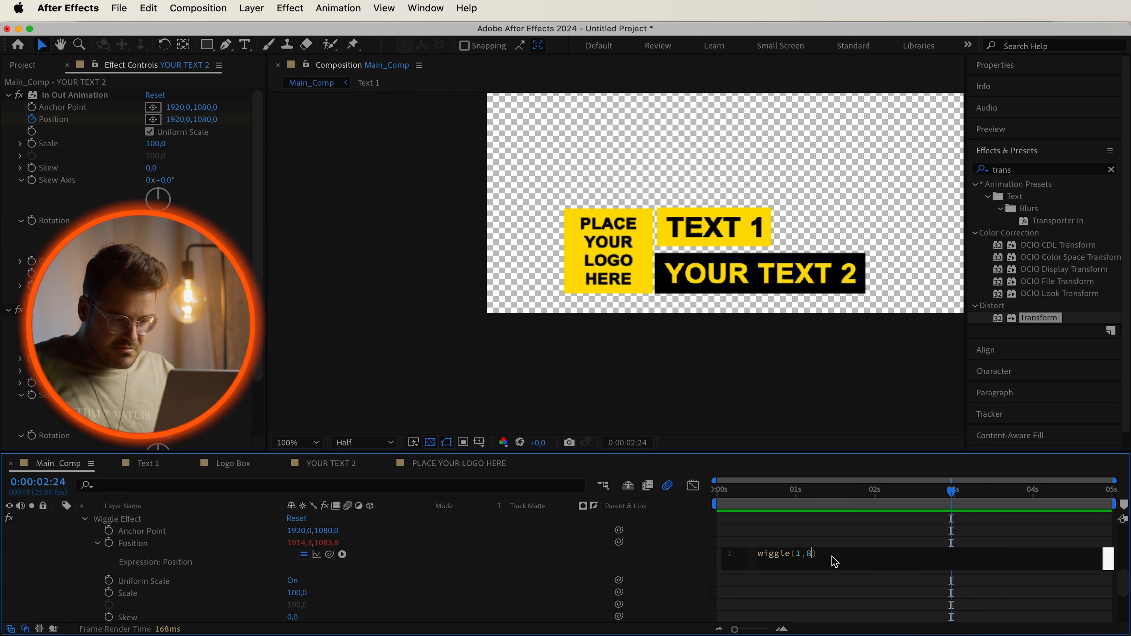
left_click(815, 523)
key("Home")
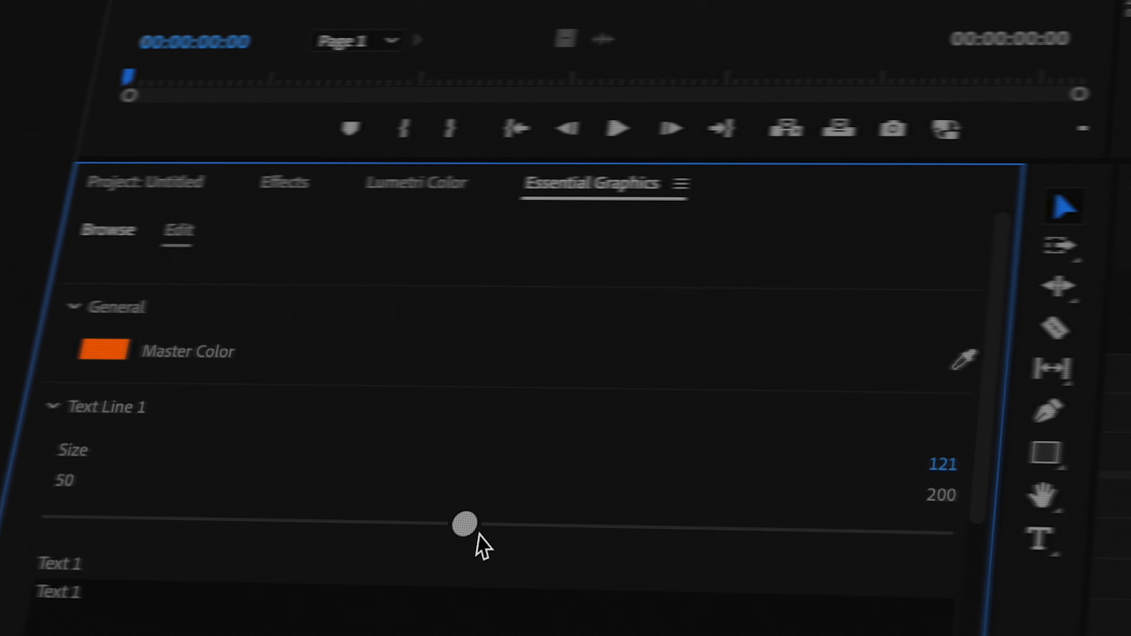
Switch to Premiere Pro and set the template's Text 1 to Subscribe in the Essential Graphics panel.
left_click_drag(465, 524, 348, 495)
left_click(500, 579)
type("Subscribe")
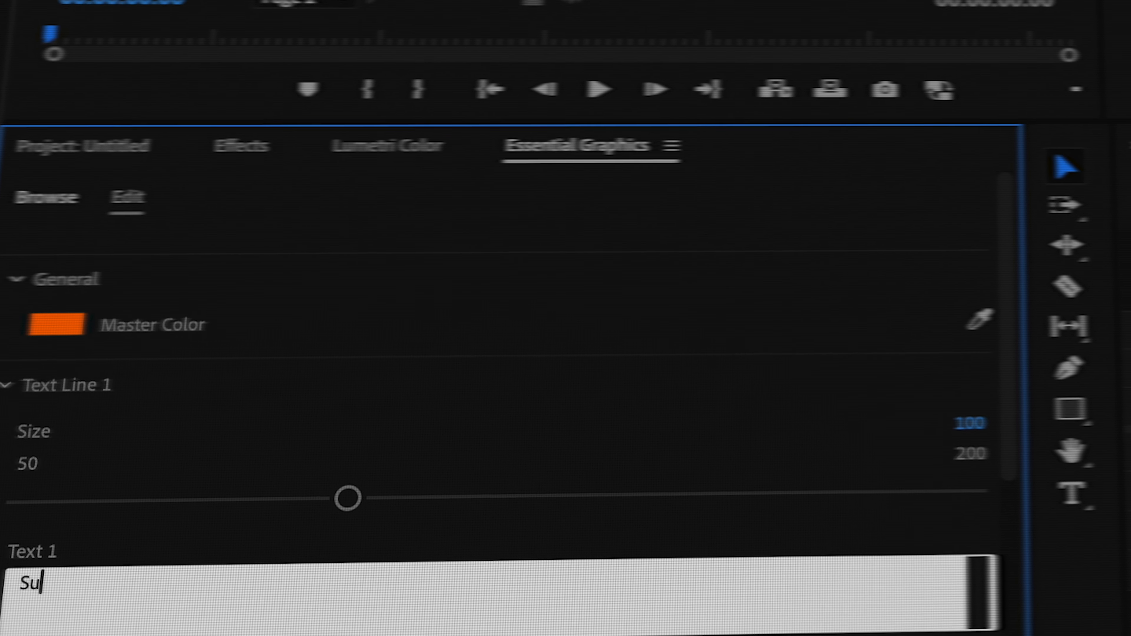
key("Return")
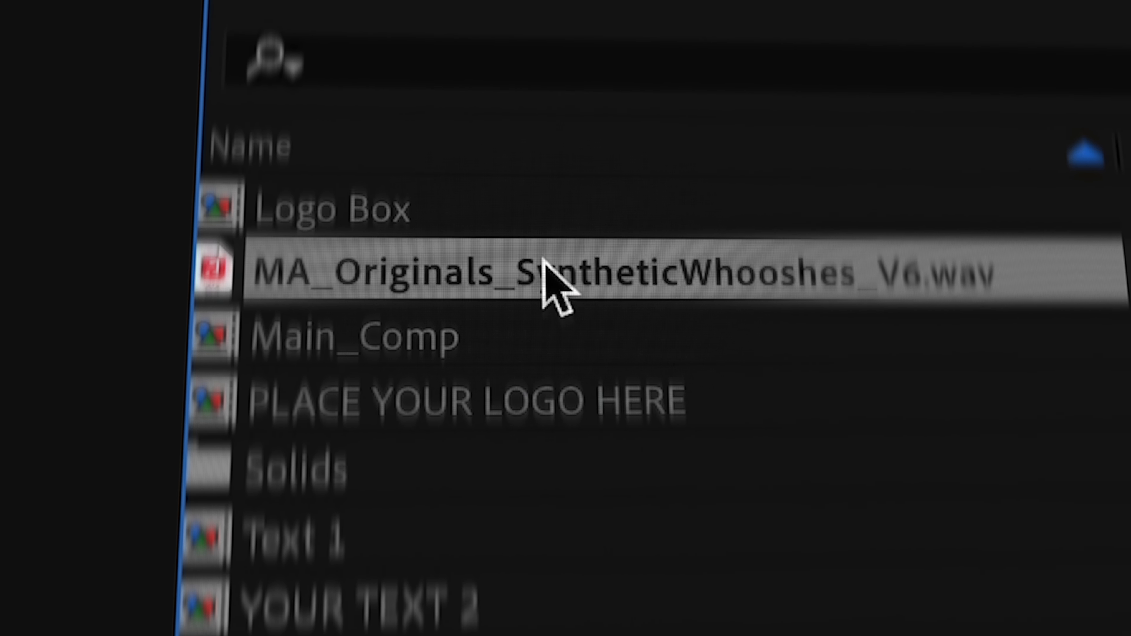
left_click_drag(543, 260, 92, 307)
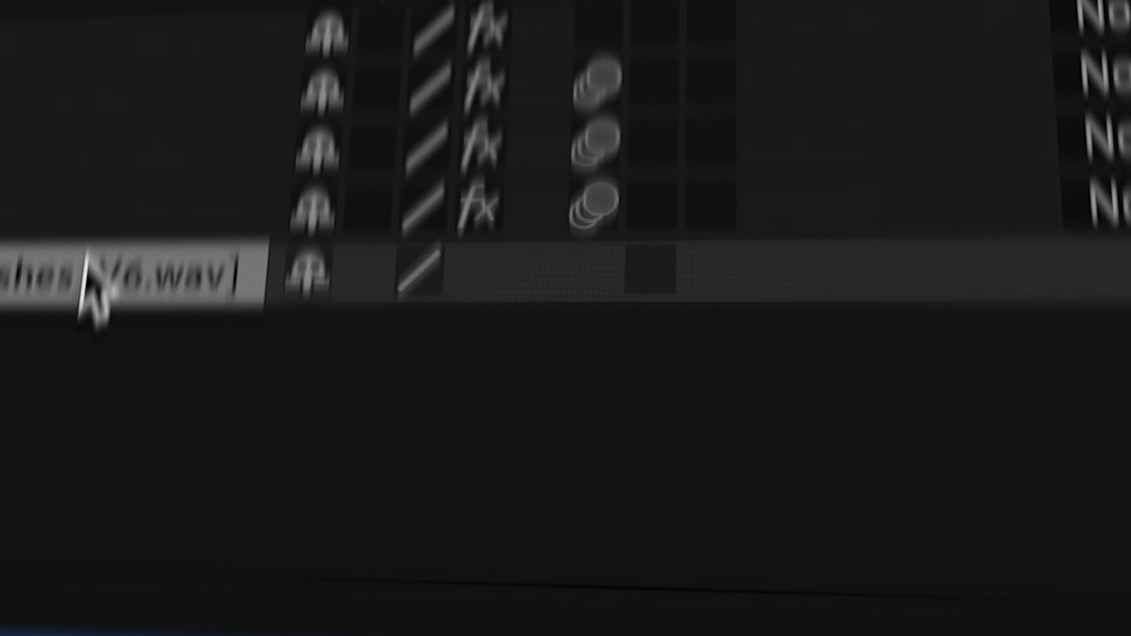
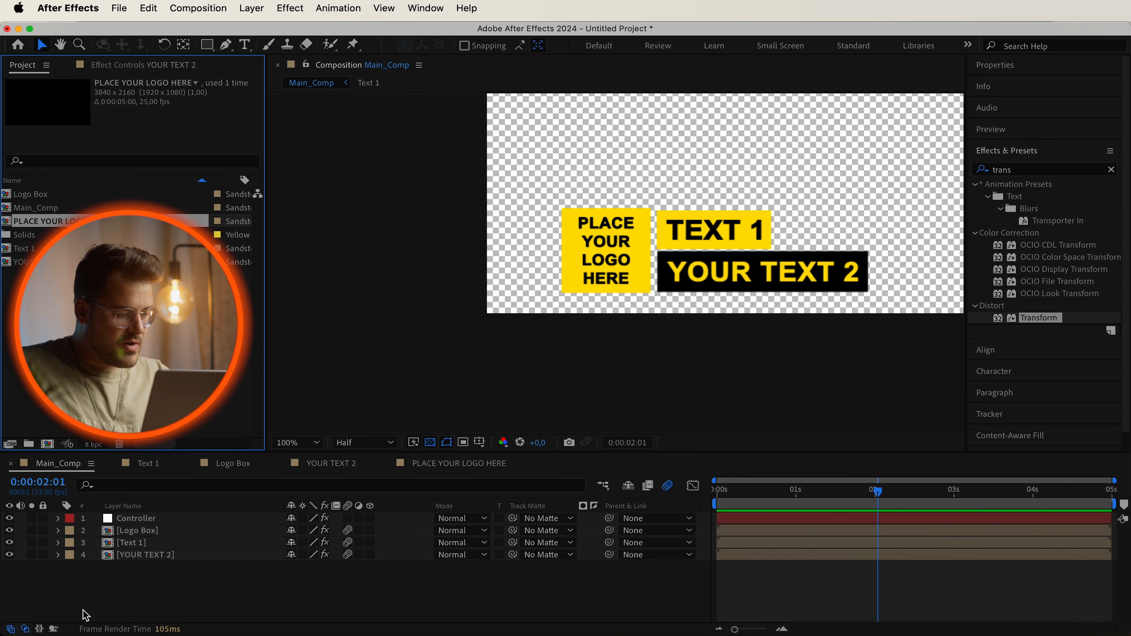
Import the MA_Originals_SyntheticWhooshes_V6.wav sound into the project and add it to Main_Comp at the start.
left_click_drag(841, 174, 86, 328)
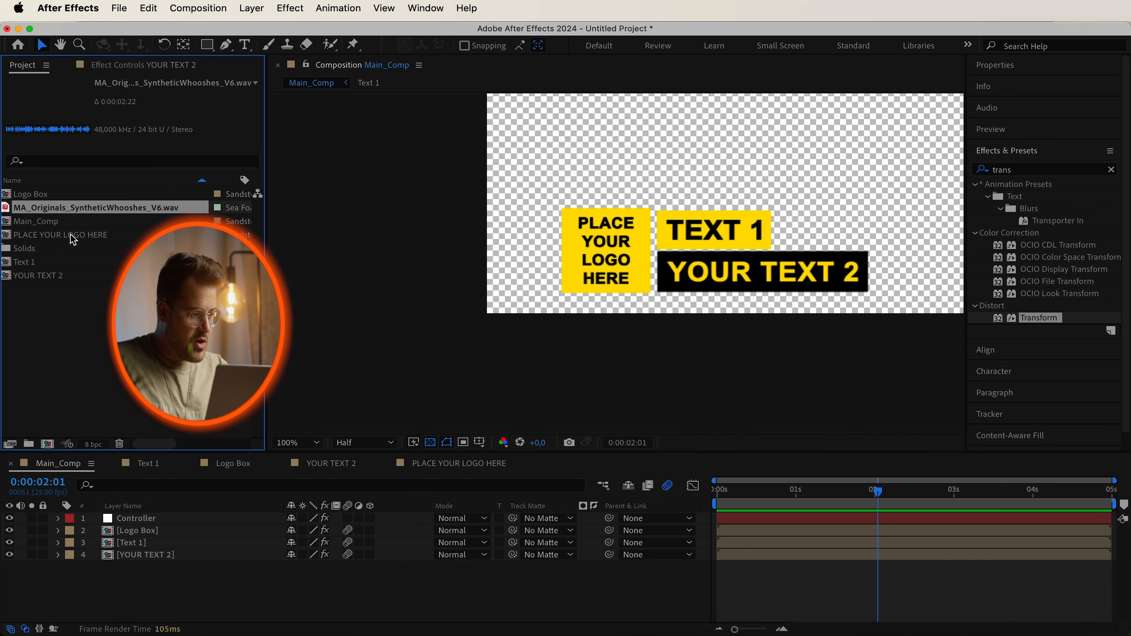
left_click_drag(79, 214, 154, 576)
left_click_drag(756, 492, 580, 494)
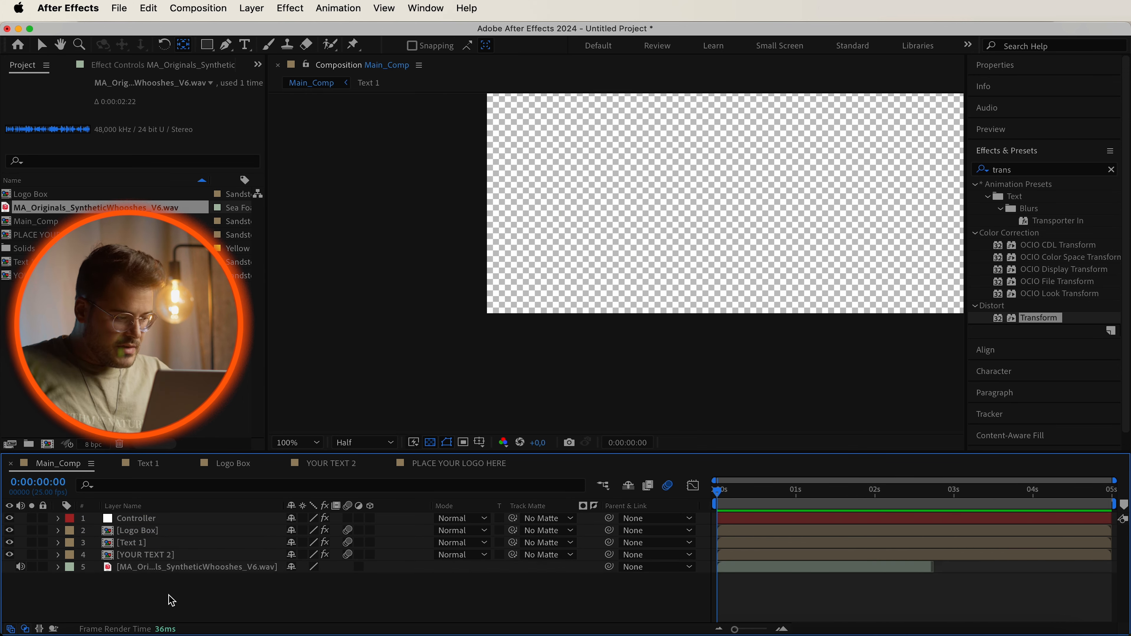
left_click(179, 572)
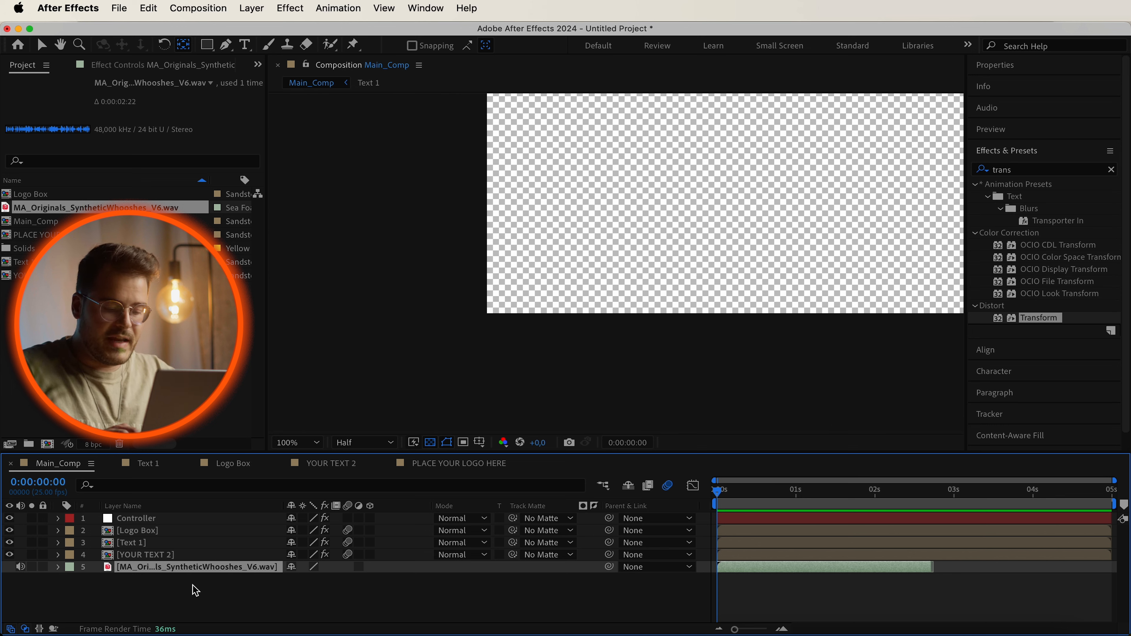
Reveal the whoosh layer's waveform and preview the animation with the sound from the start.
key("l")
key("l")
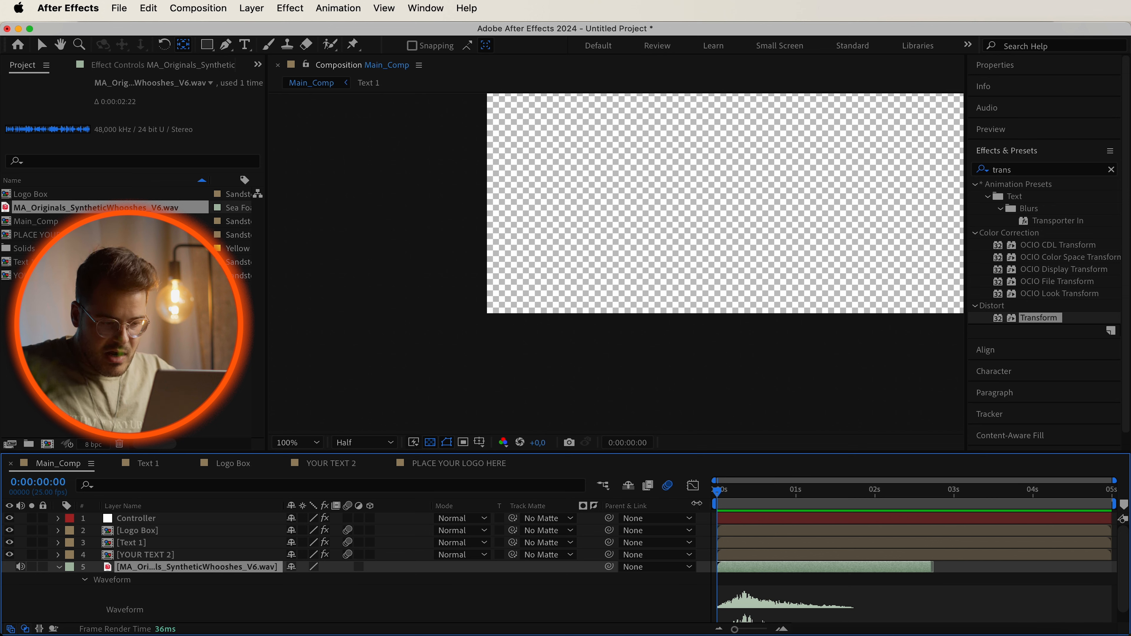
key("space")
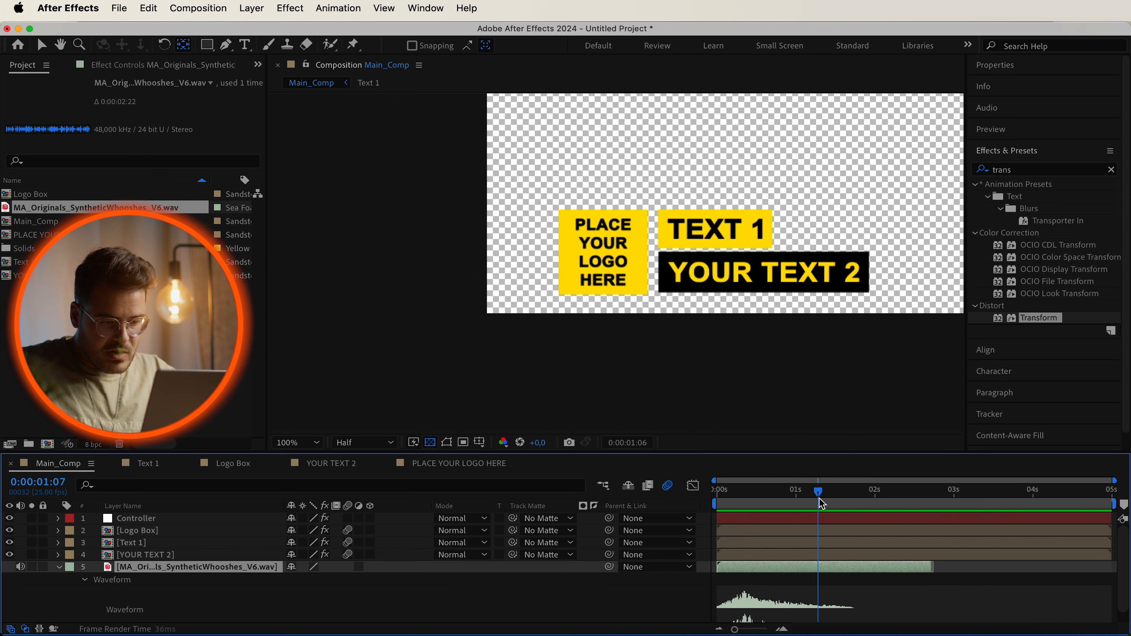
key("space")
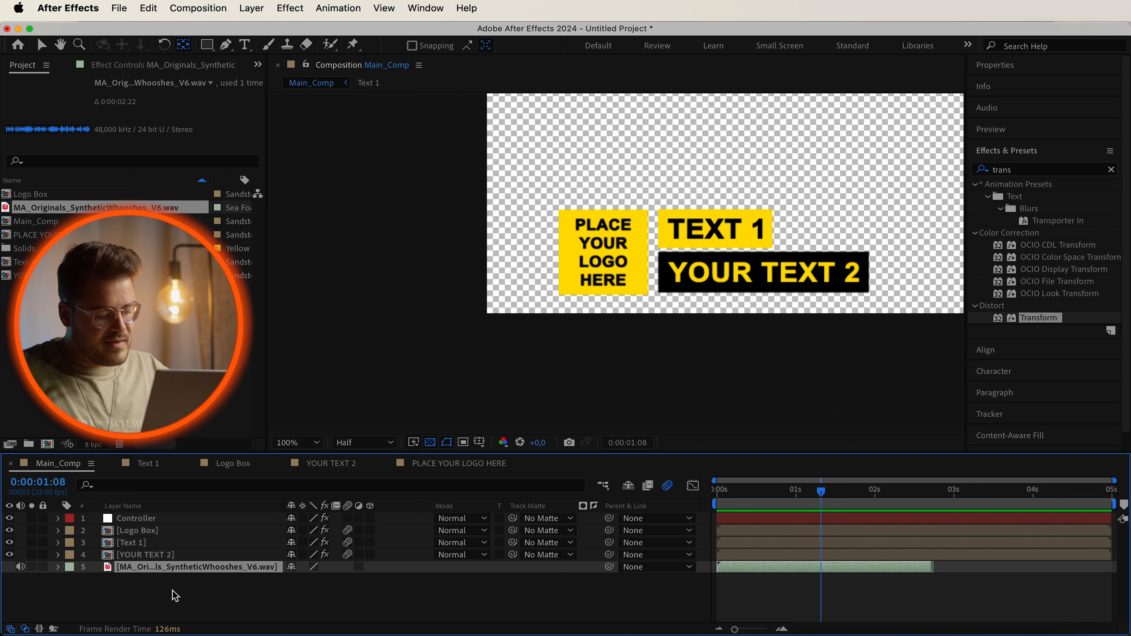
Duplicate the whoosh audio layer and time-reverse the copy.
key("super+d")
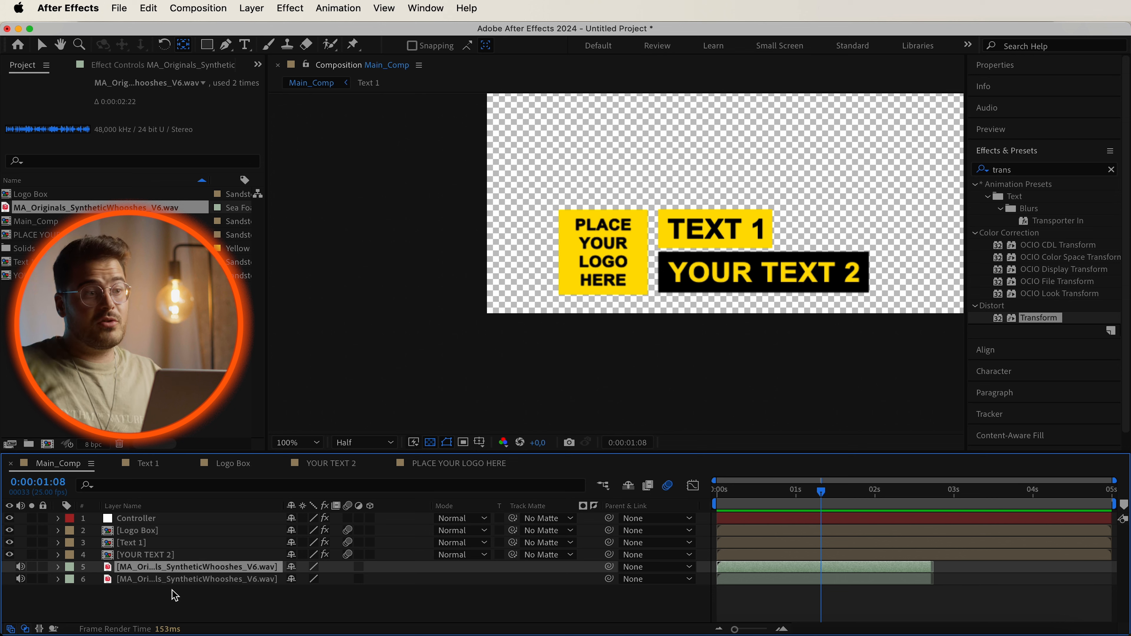
left_click(191, 579)
right_click(191, 582)
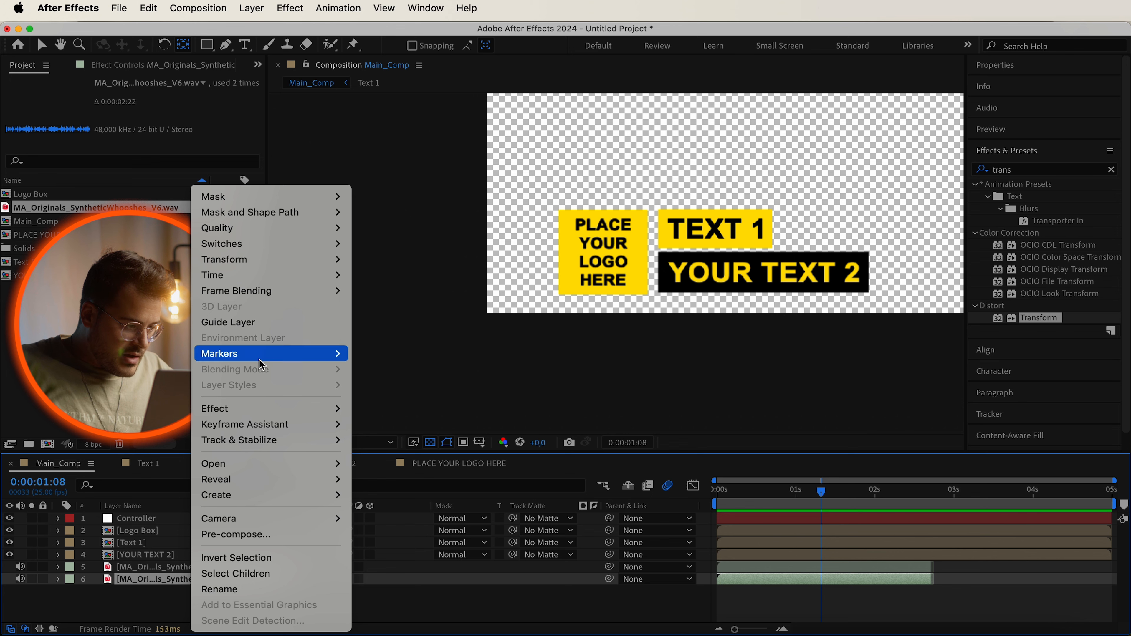
mouse_move(287, 276)
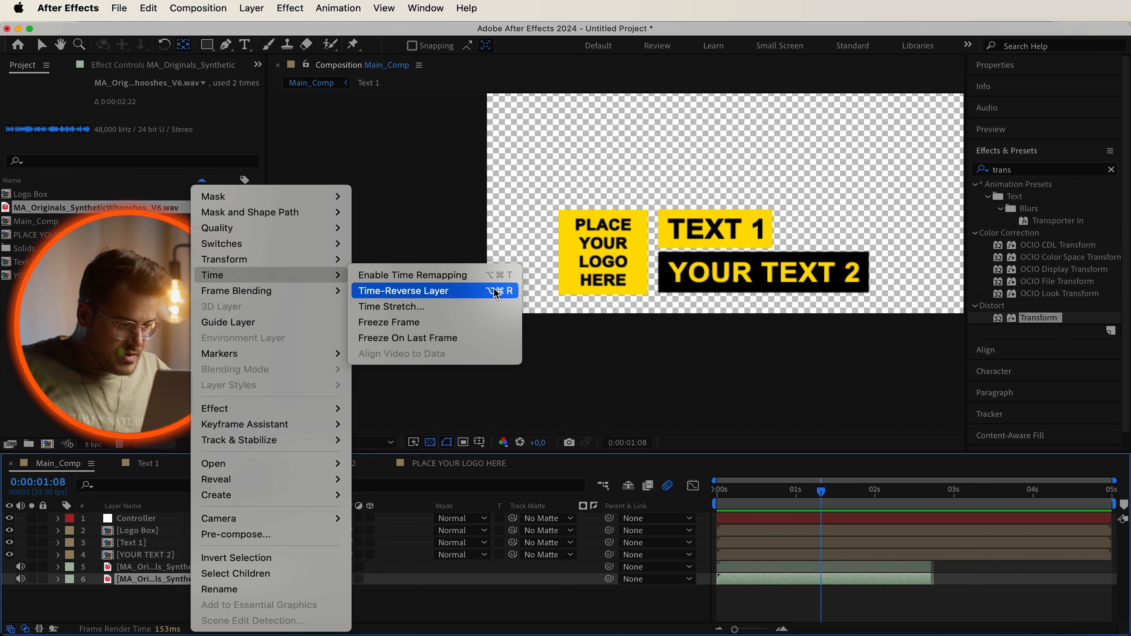
left_click(463, 291)
left_click(179, 595)
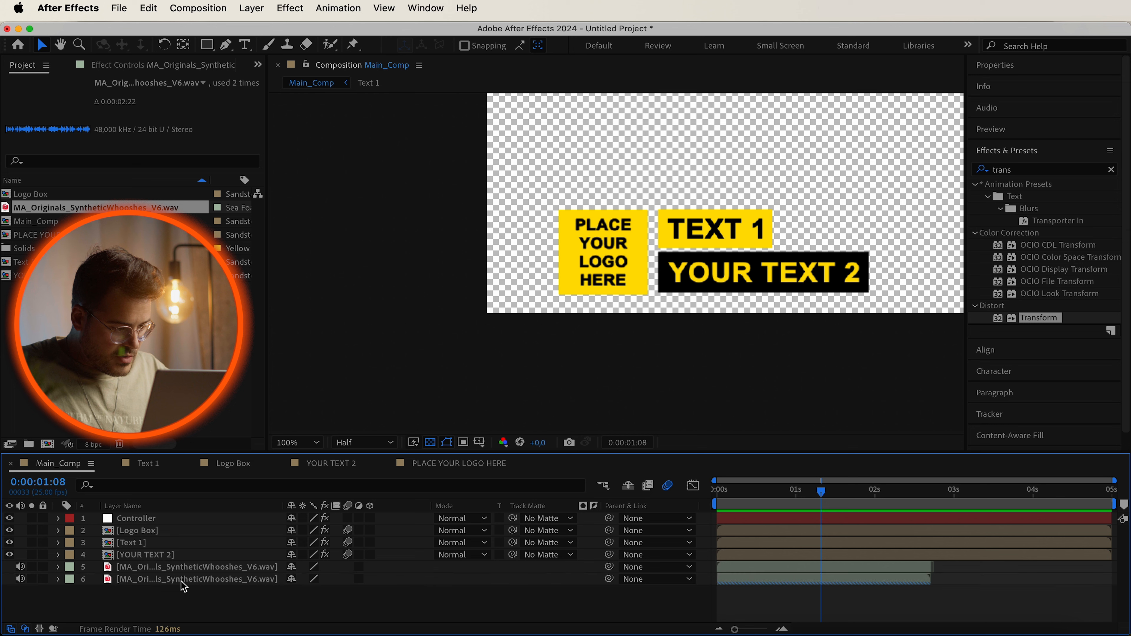
Slide the reversed whoosh copy later so it starts about 2.5 seconds in, matching the exit animation.
left_click(181, 579)
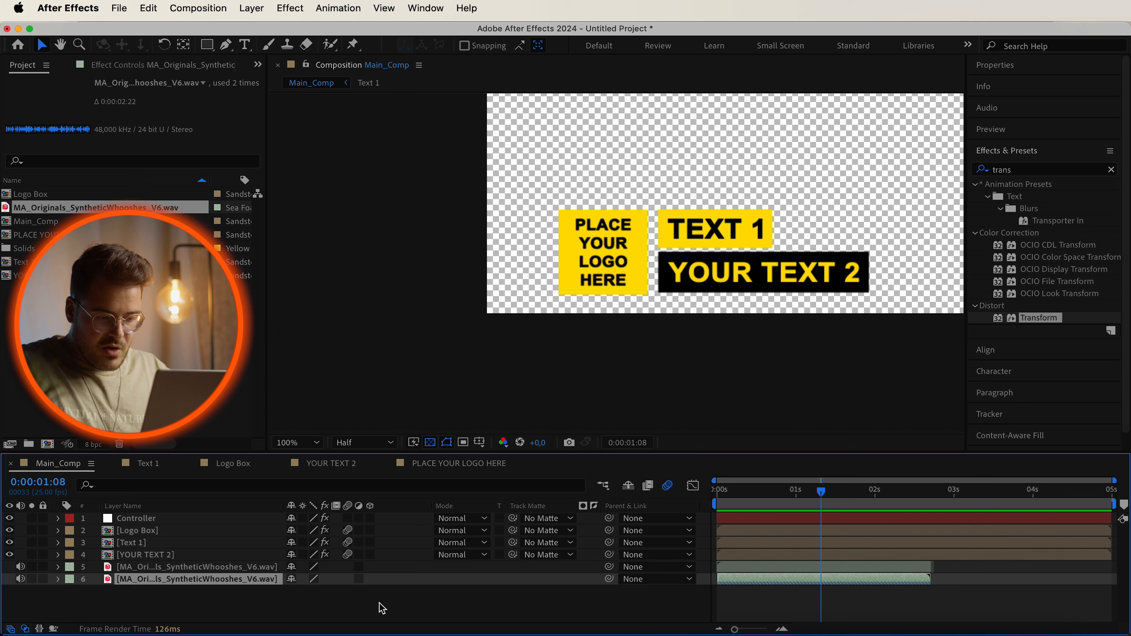
key("l")
key("l")
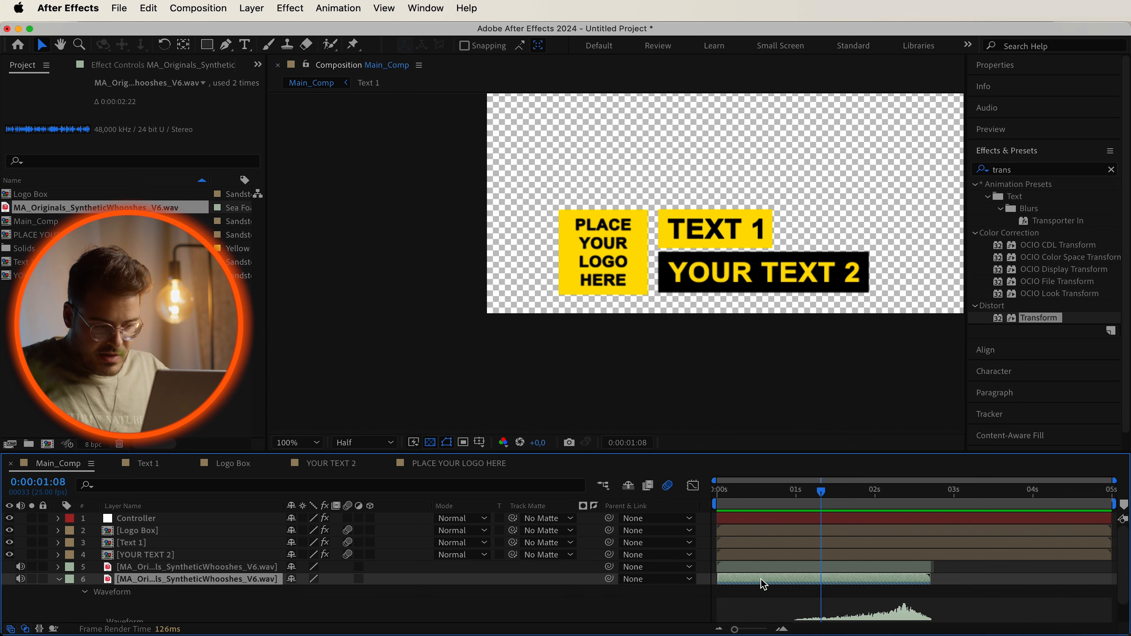
left_click_drag(764, 584, 944, 588)
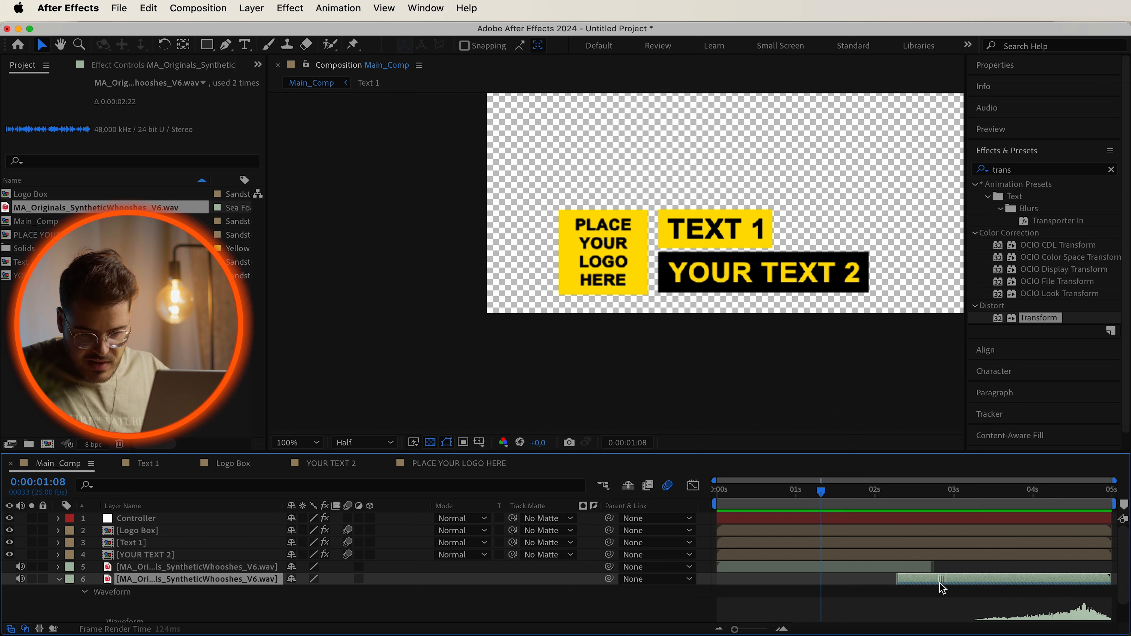
left_click(1024, 493)
key("space")
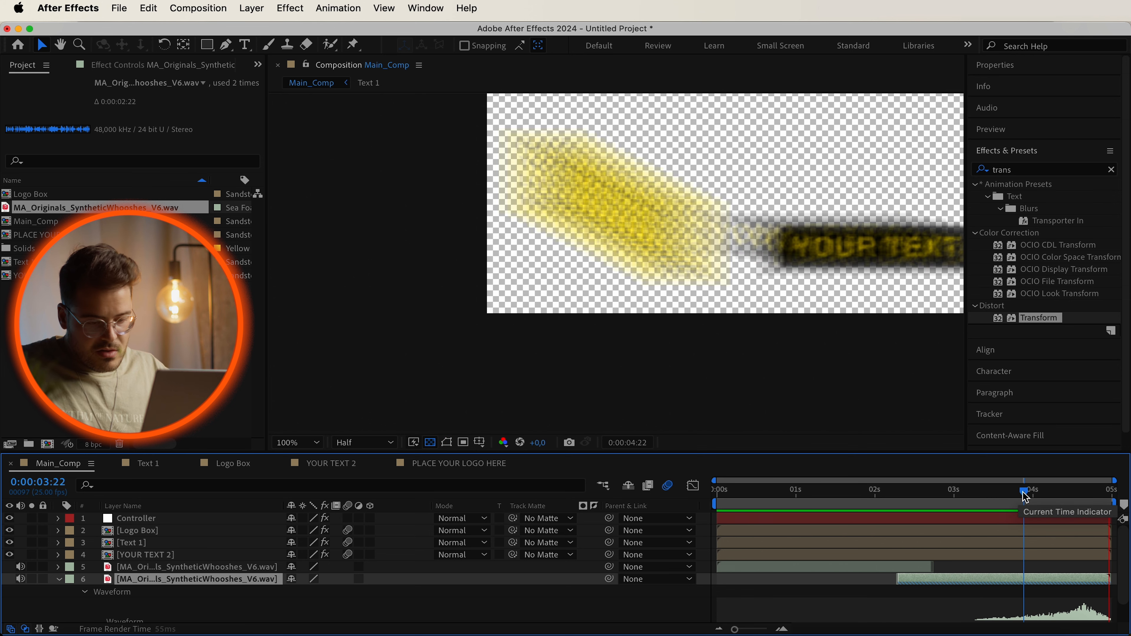
left_click_drag(1082, 589, 1094, 587)
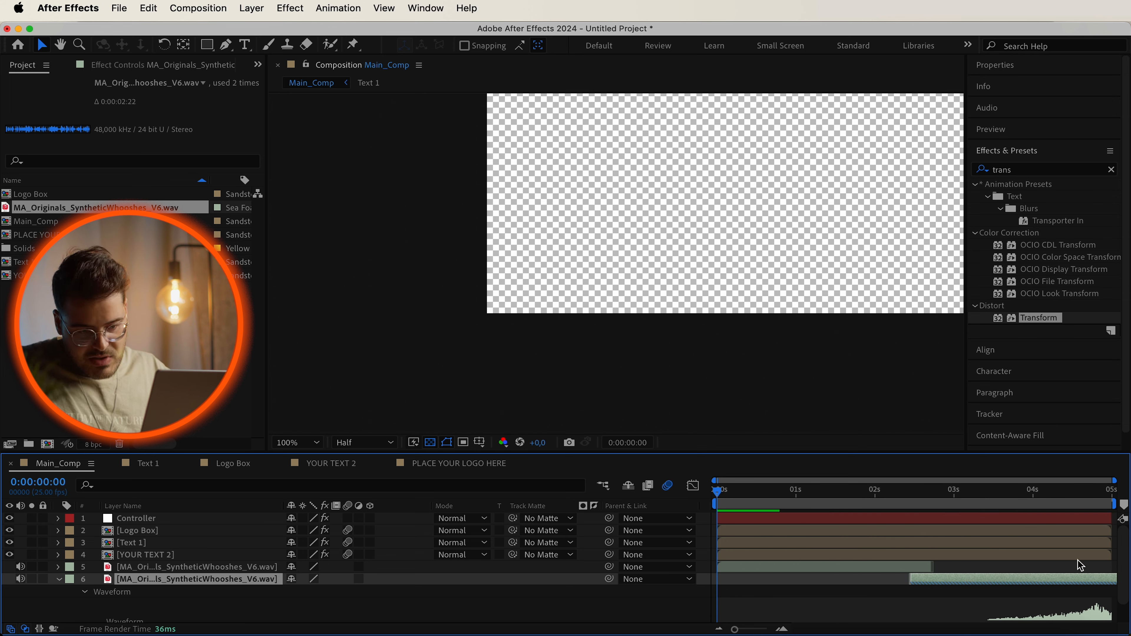
left_click(1003, 493)
key("space")
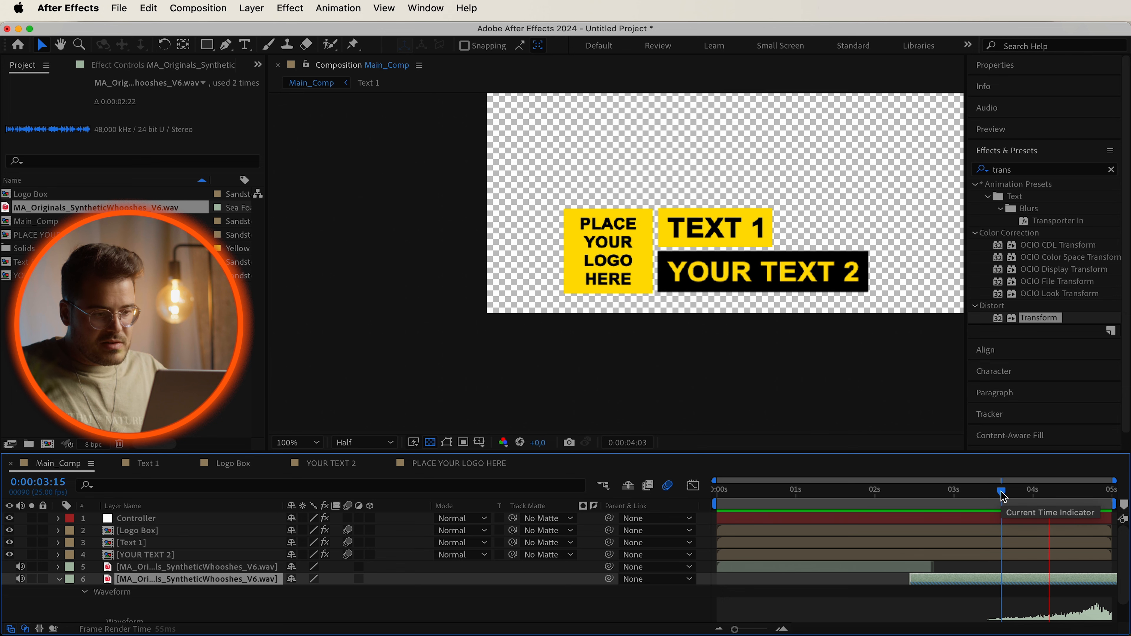
left_click_drag(1076, 581, 1085, 581)
Preview the exit animation with the reversed whoosh near the end of the composition.
left_click(1061, 493)
key("space")
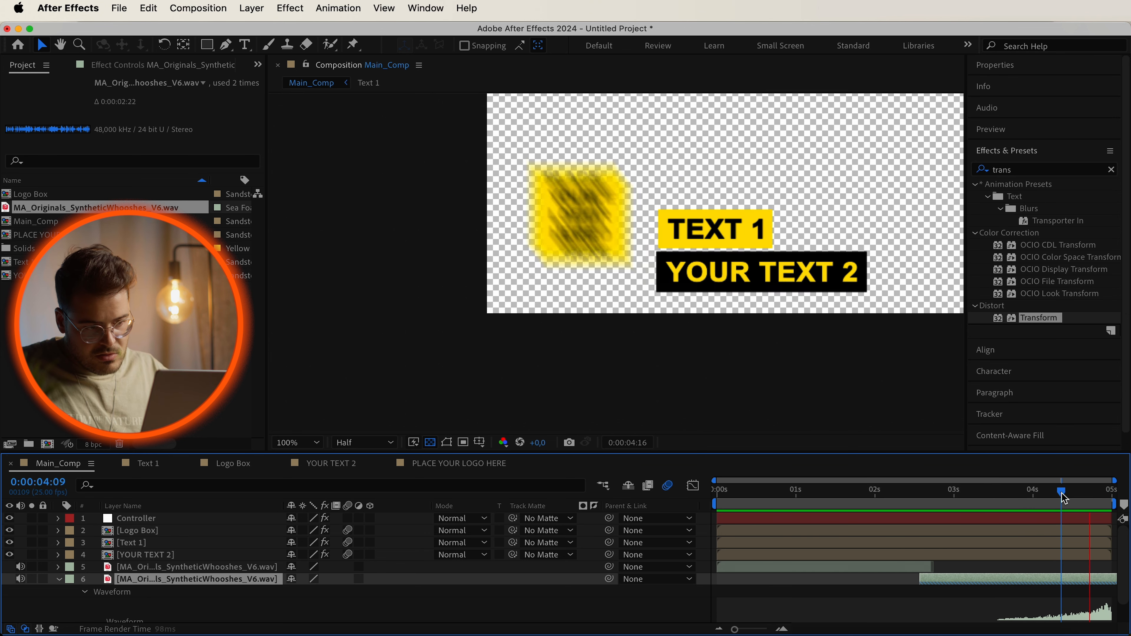
key("space")
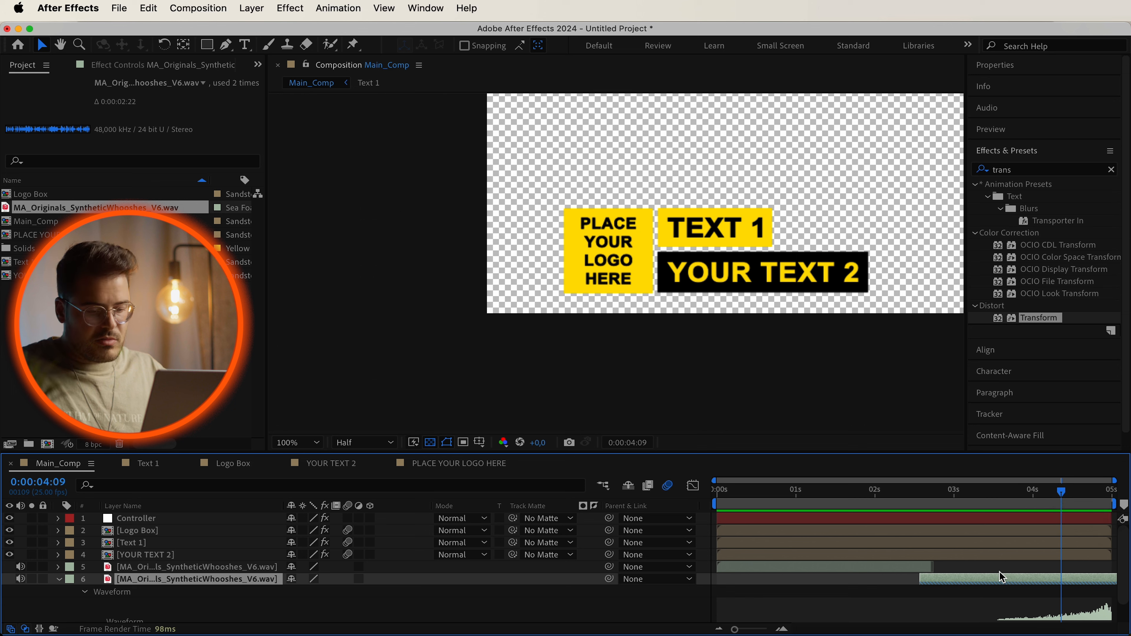
key("space")
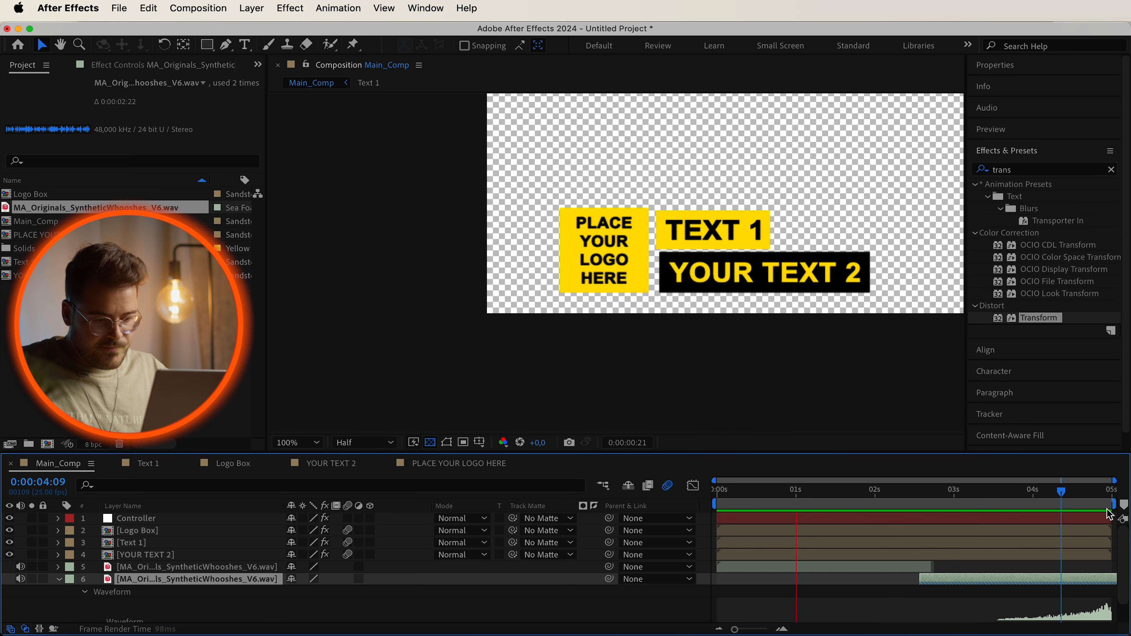
left_click(845, 318)
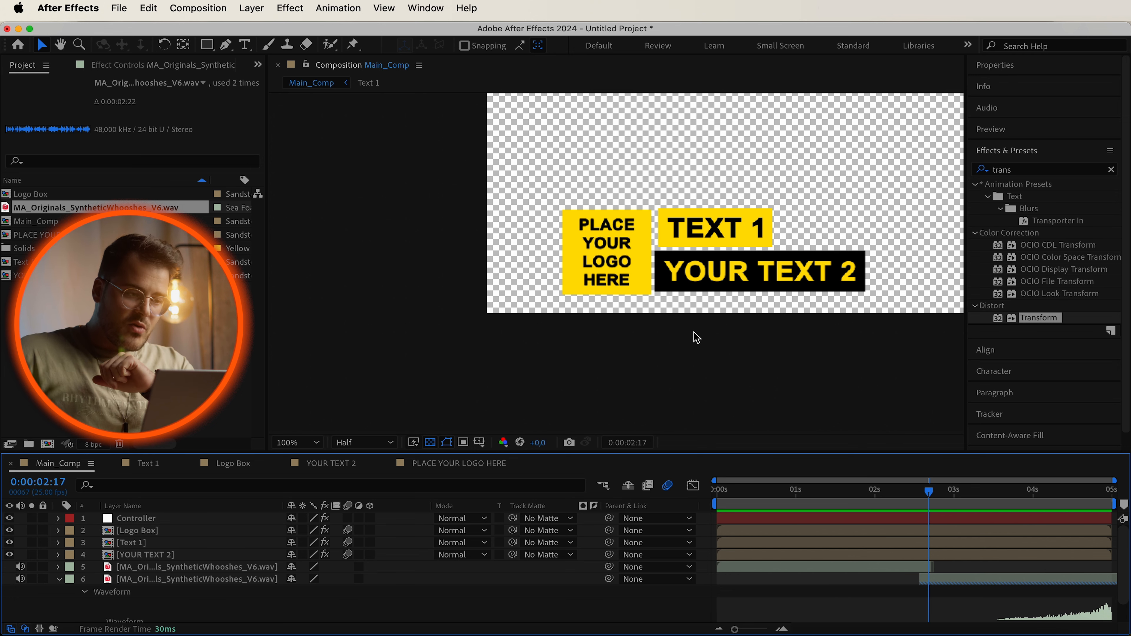
Open the Essential Graphics panel and set its primary composition to Main_Comp.
left_click(436, 11)
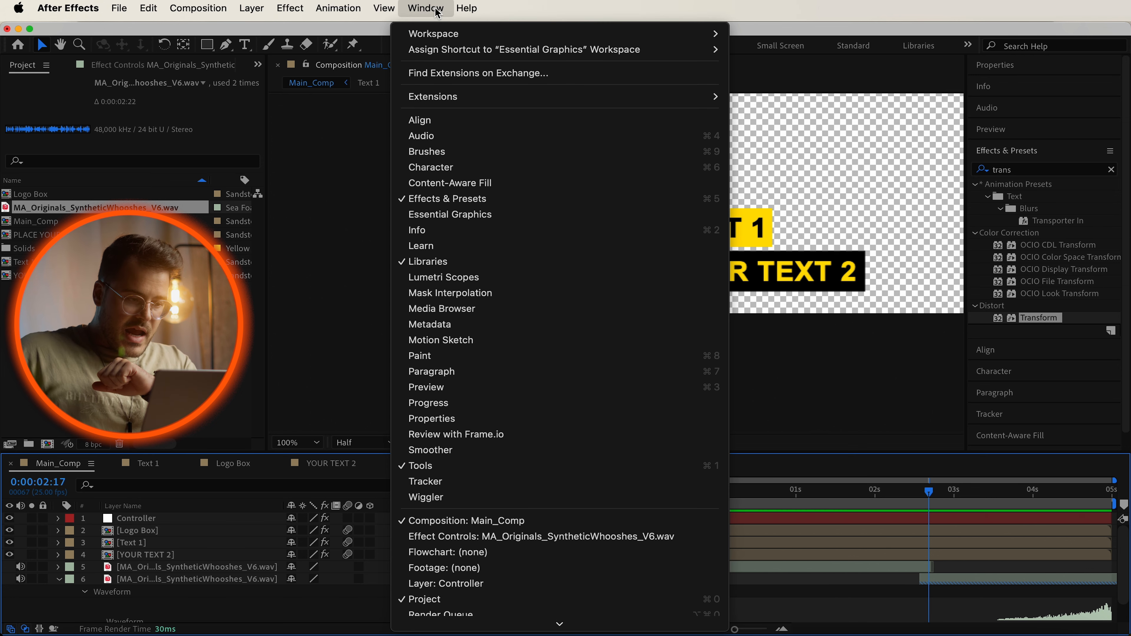
left_click(490, 220)
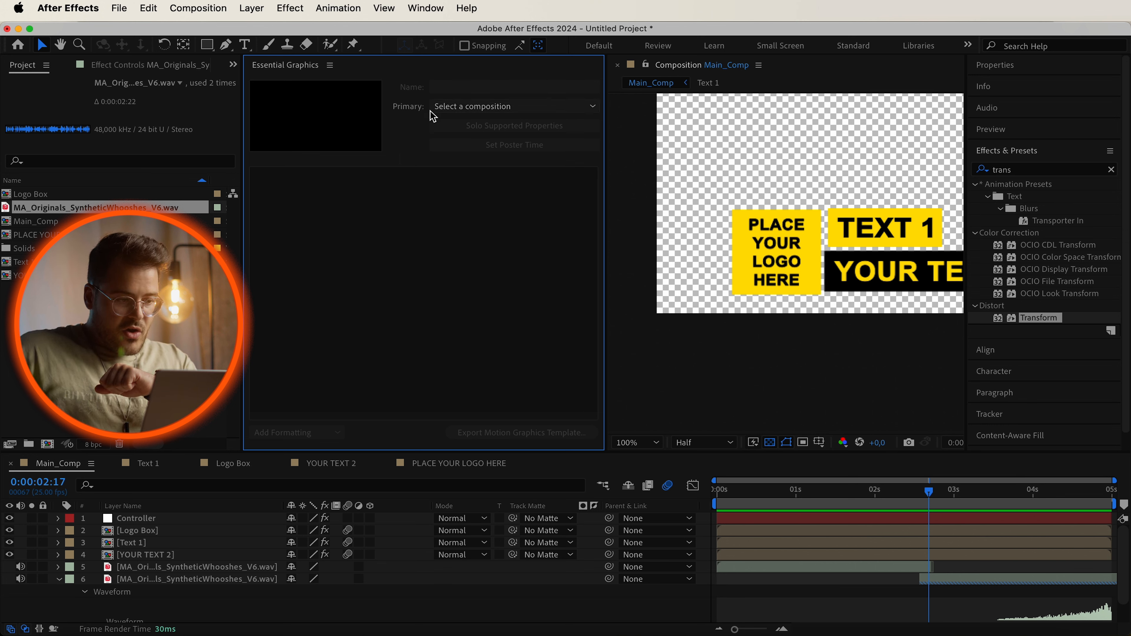
left_click(459, 110)
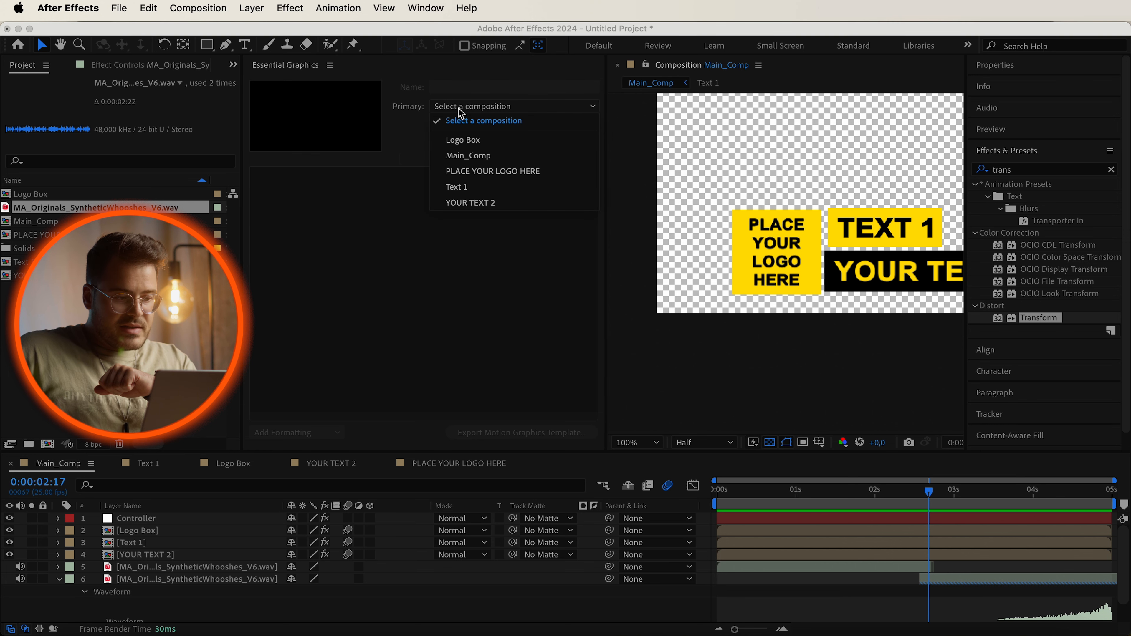
left_click(491, 157)
Name the motion graphics template Lower_Third.
left_click(494, 88)
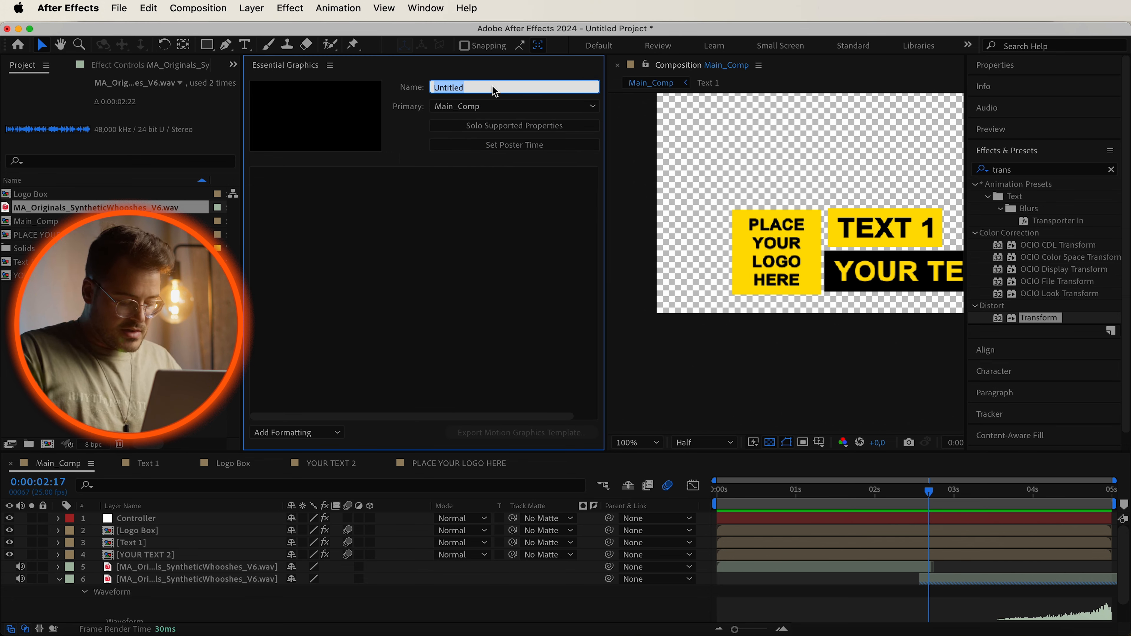
type("Lower_T")
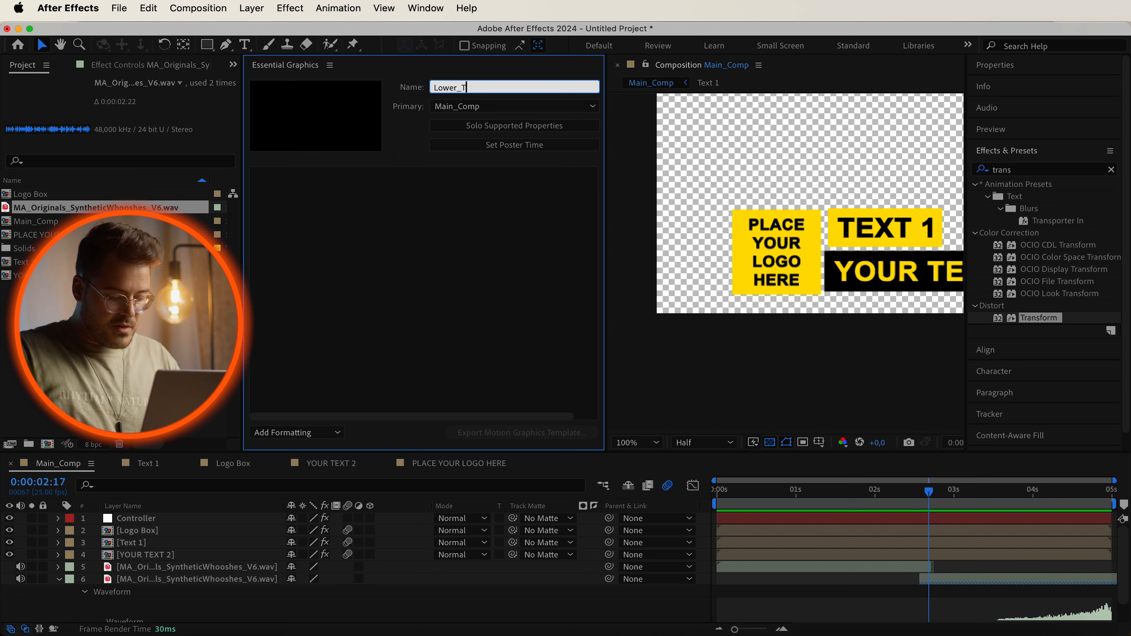
type("hird")
key("Return")
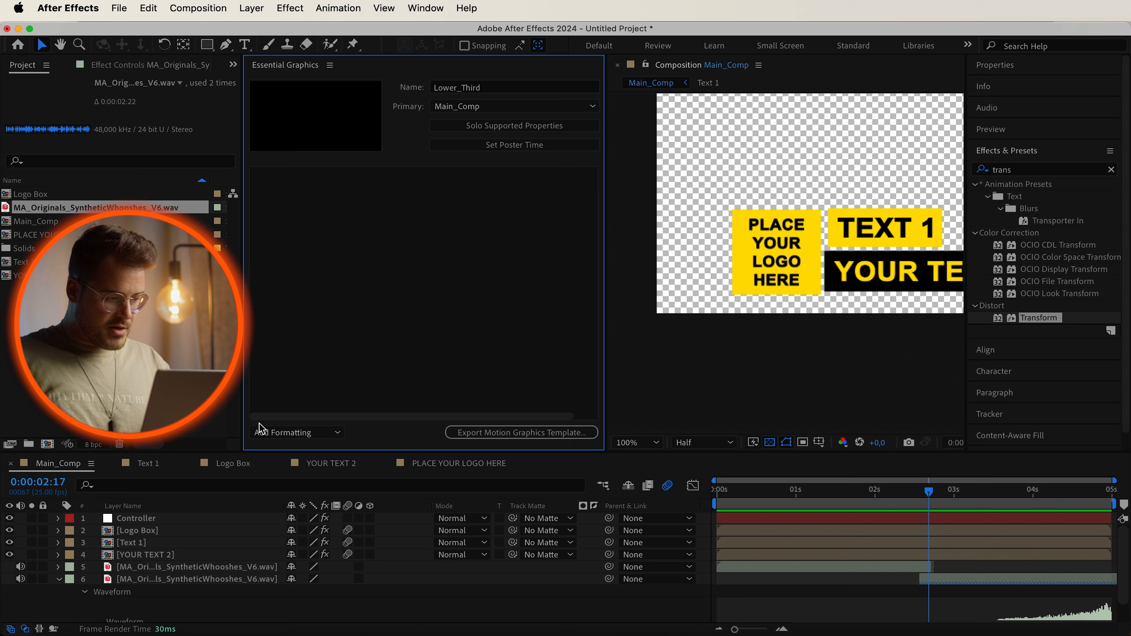
Add a property group to the template and name it General.
left_click(337, 440)
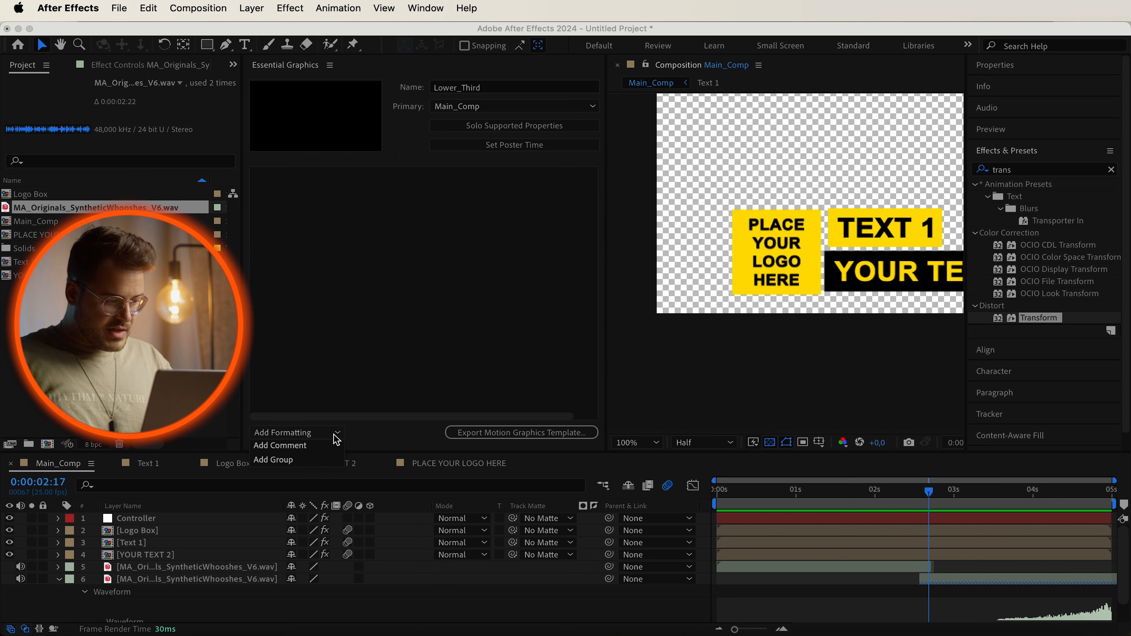
left_click(320, 460)
left_click(354, 179)
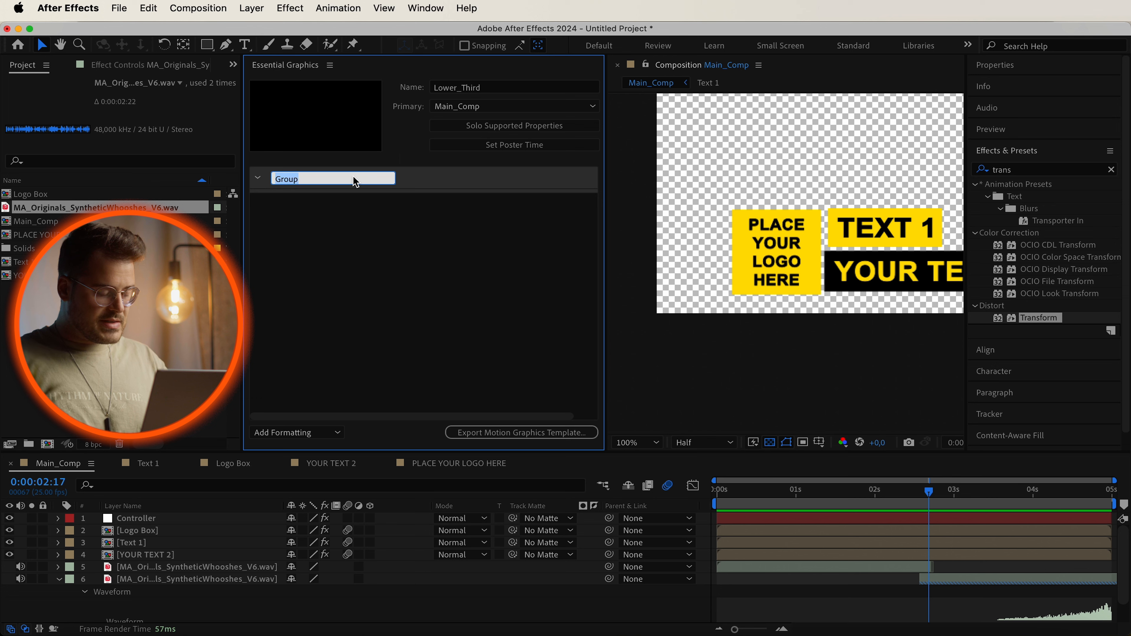
type("Gene")
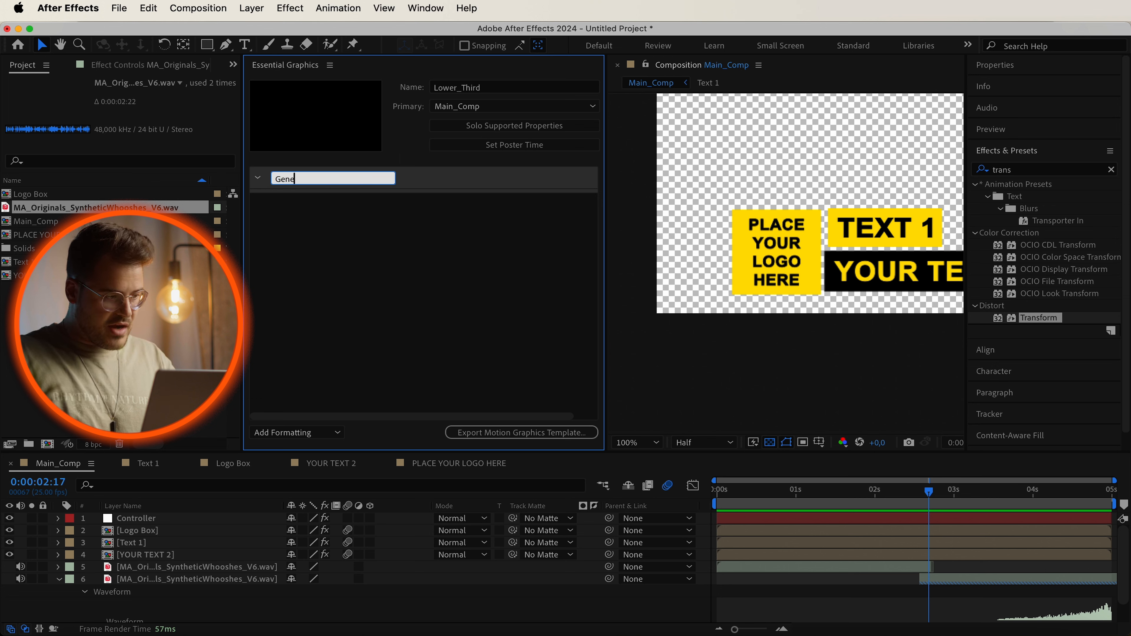
key("Return")
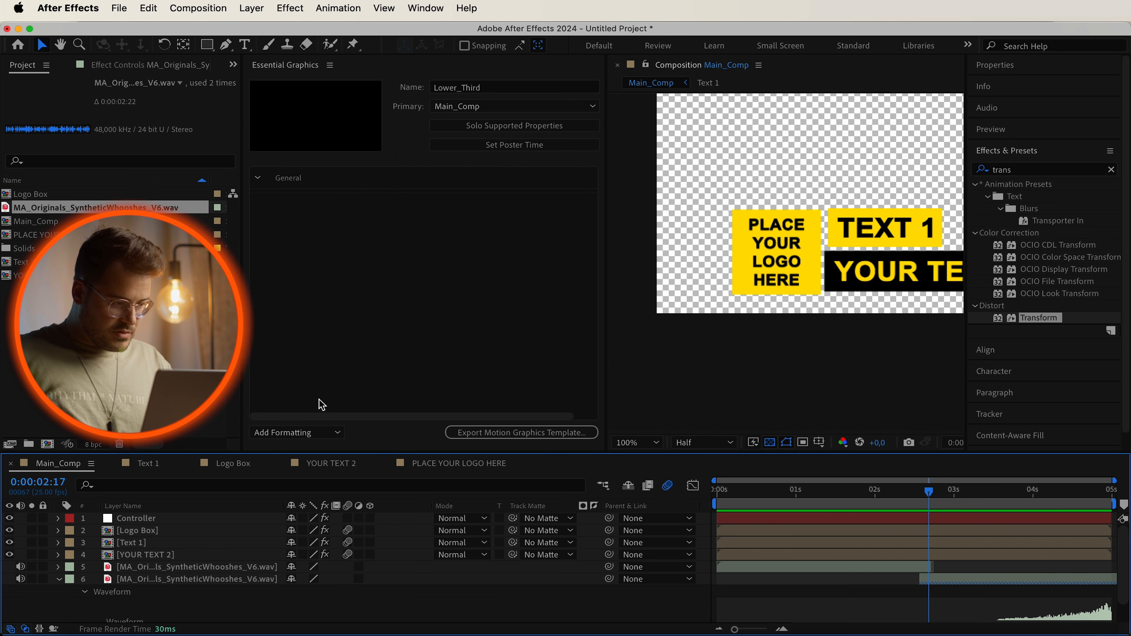
Add a second property group named Text Line 1.
left_click(318, 432)
left_click(308, 459)
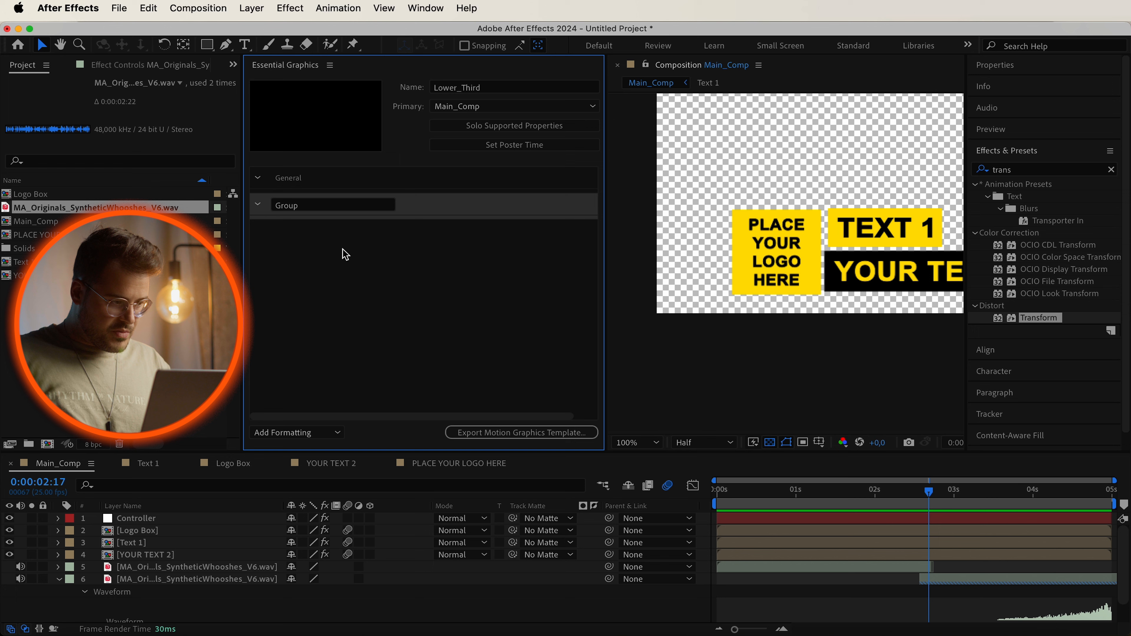
left_click(329, 205)
type("Te")
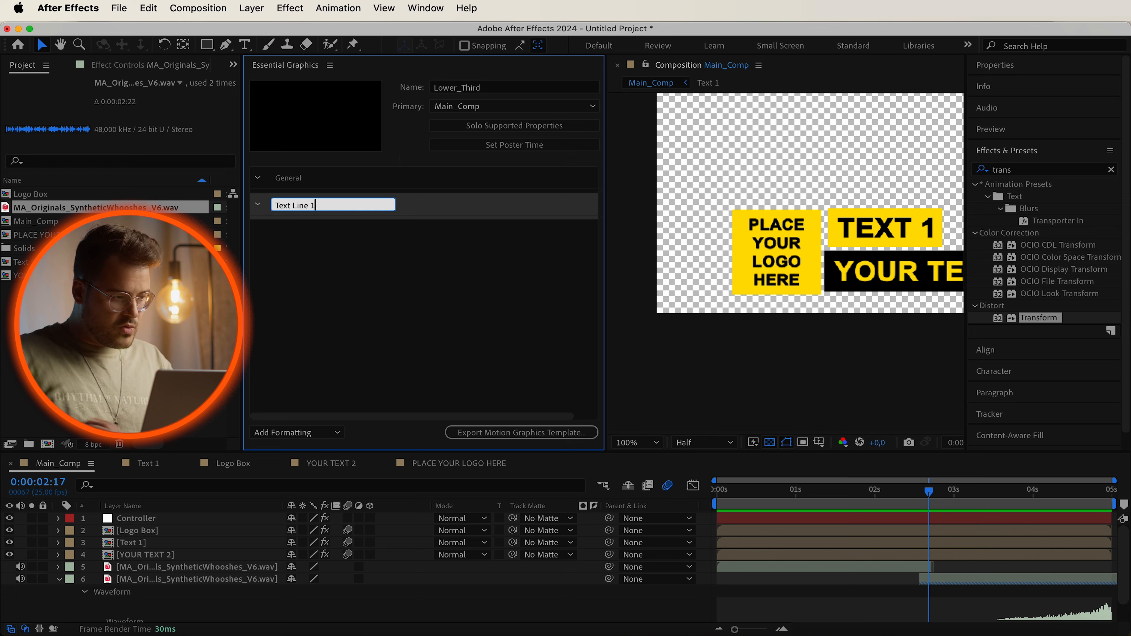
type("xt Line 1")
key("Return")
Add a third property group named Text Line 2.
left_click(314, 432)
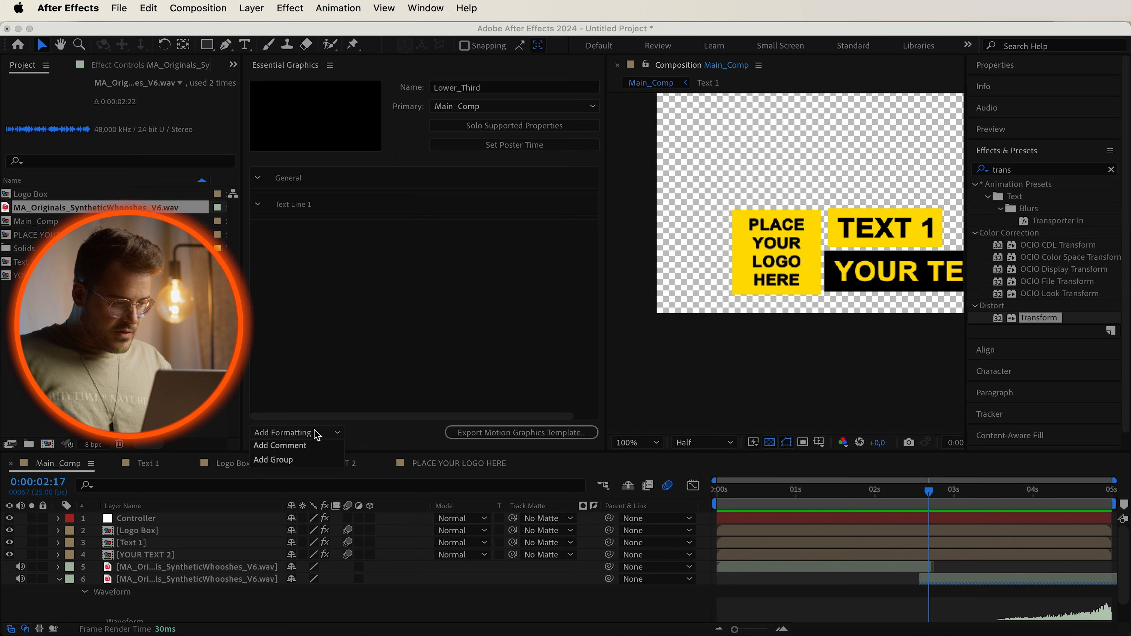
left_click(309, 459)
left_click(308, 233)
type("Text Line 2")
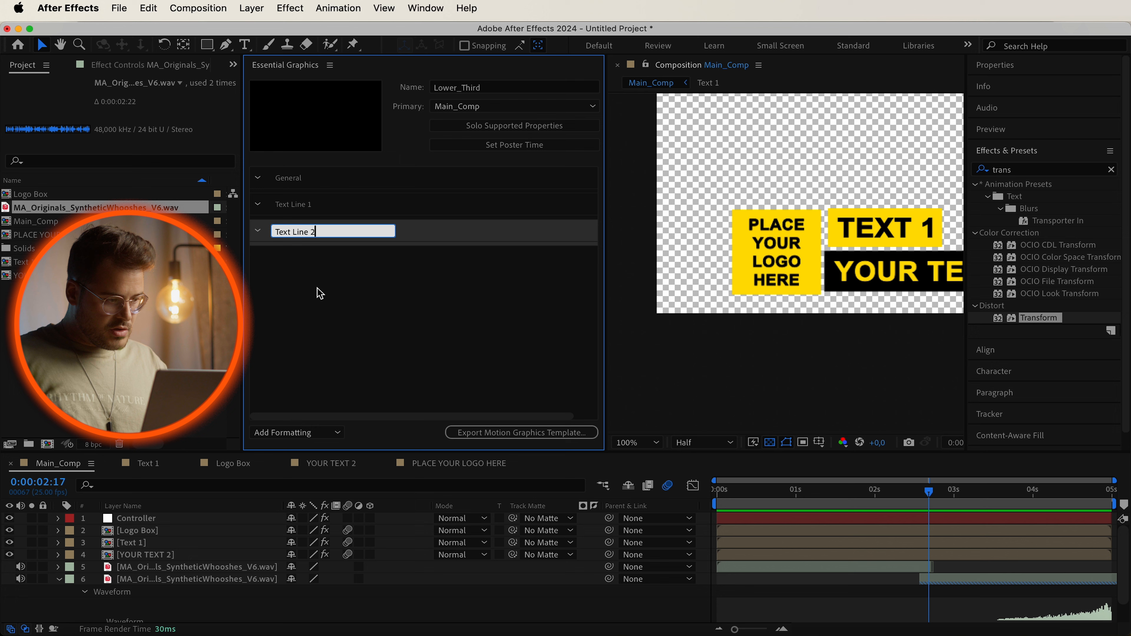
key("Return")
Add a fourth property group to the template and name it Logo Box.
left_click(315, 433)
left_click(308, 459)
left_click(330, 260)
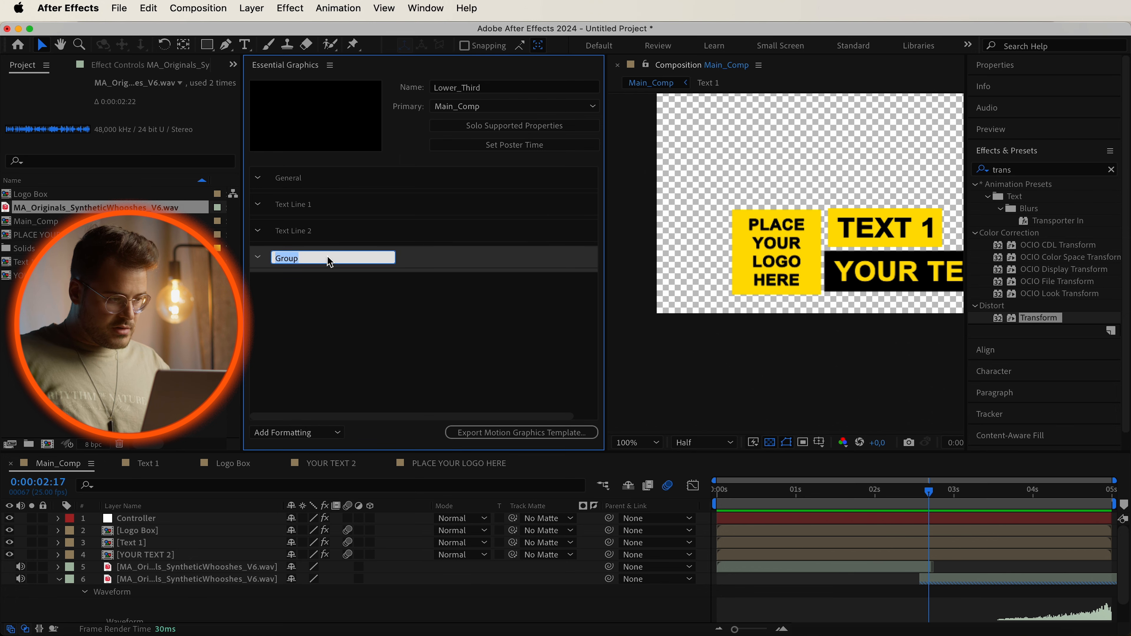
type("L")
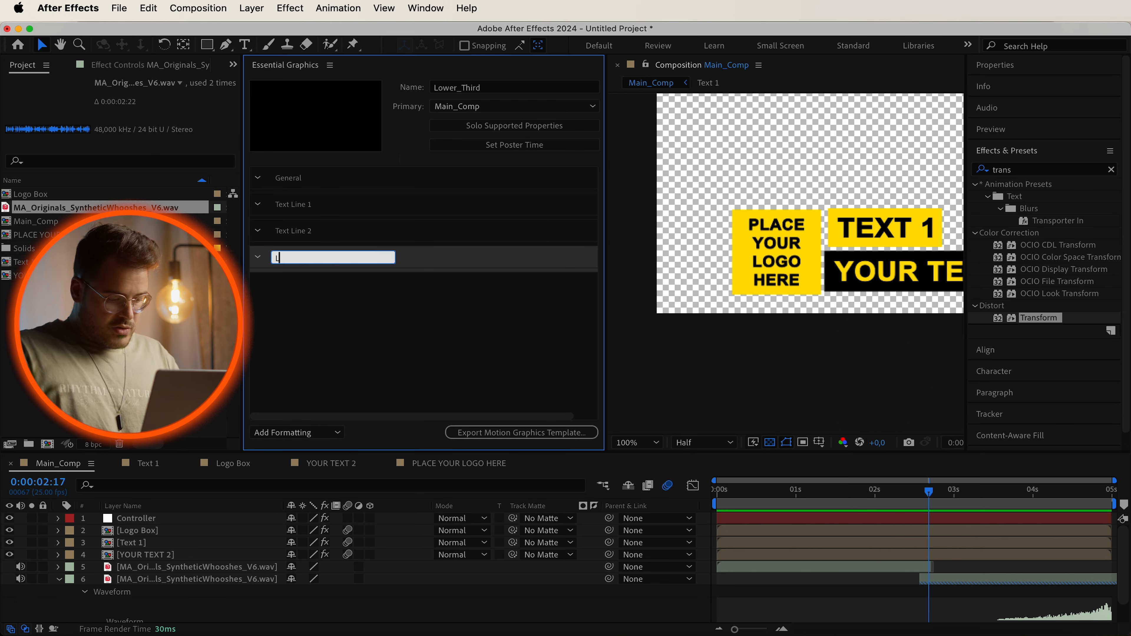
type("ogo Box")
key("Return")
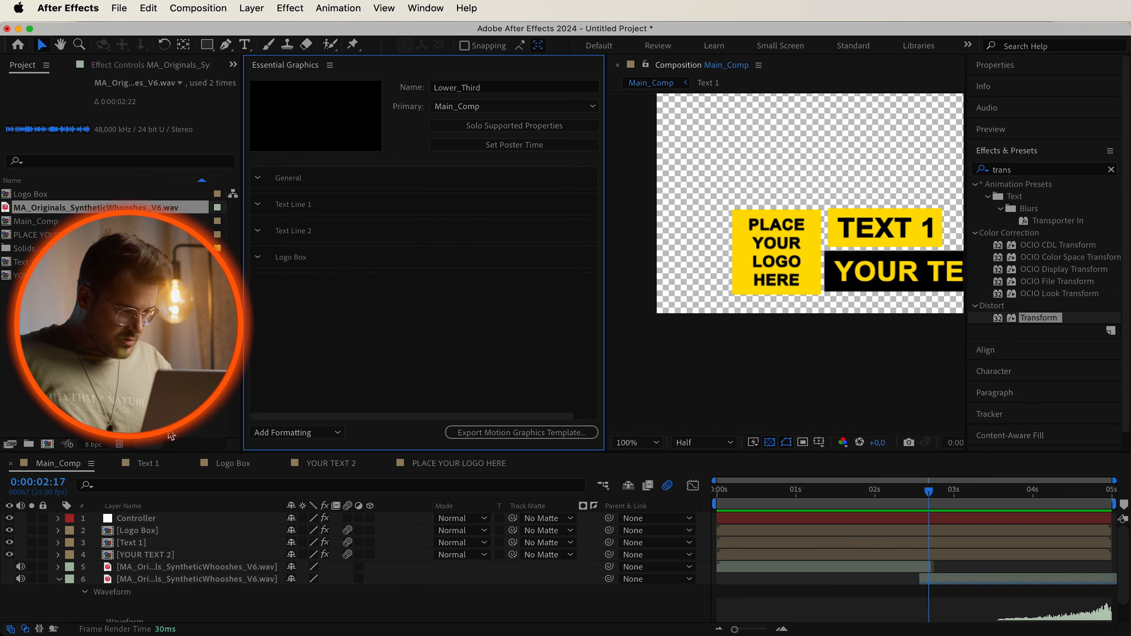
Add the Controller layer's Color property to the General group and rename it Master Color.
left_click(58, 520)
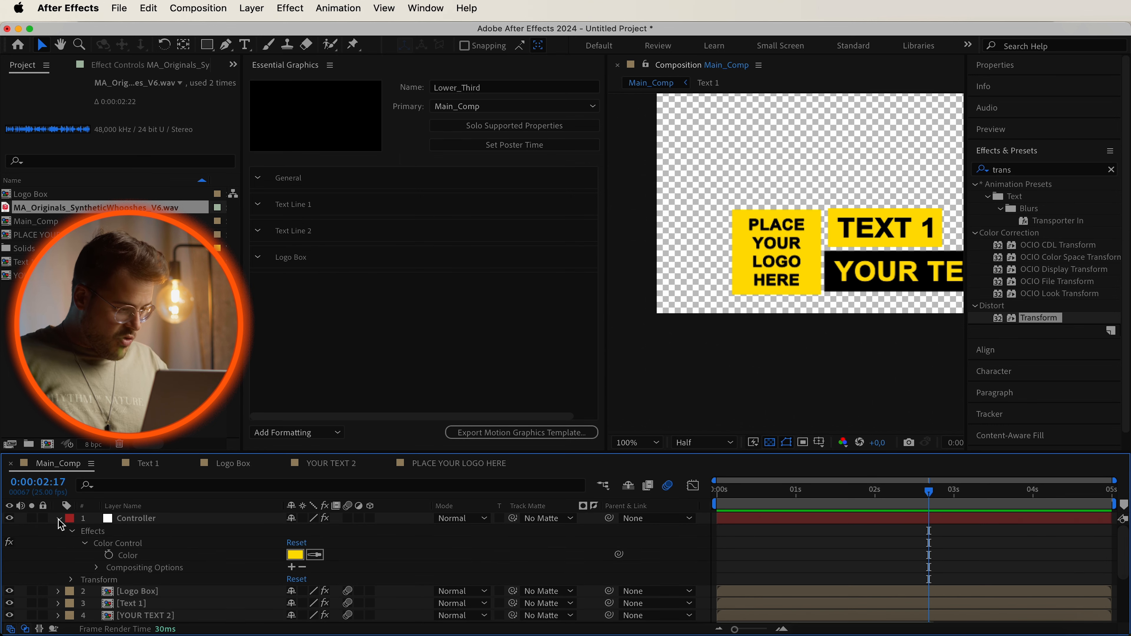
left_click(129, 562)
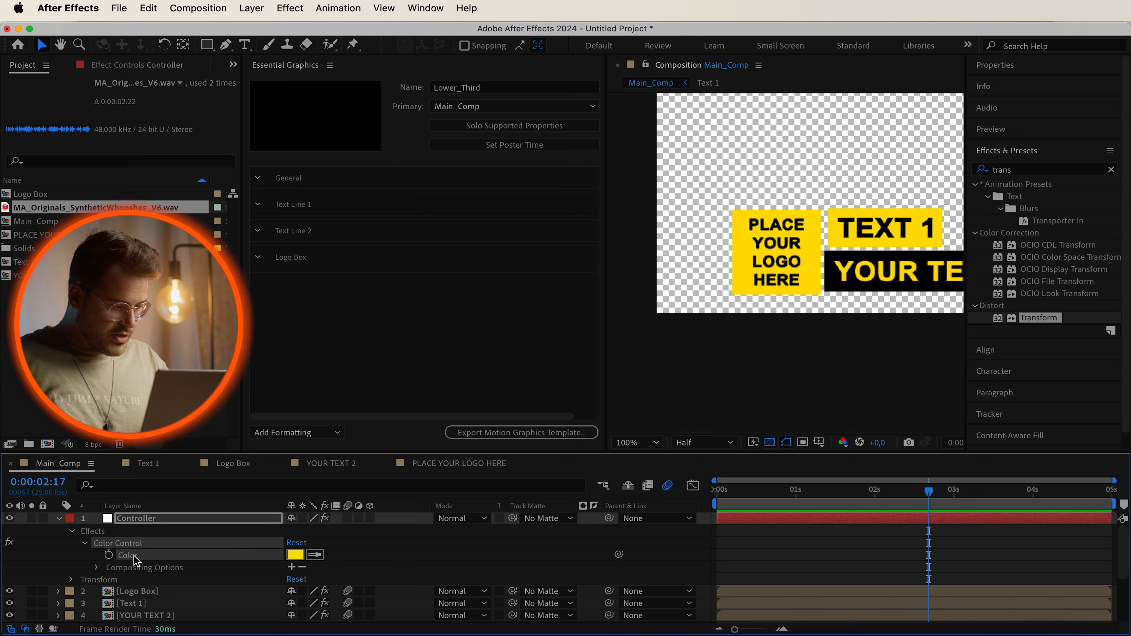
left_click_drag(136, 563, 301, 183)
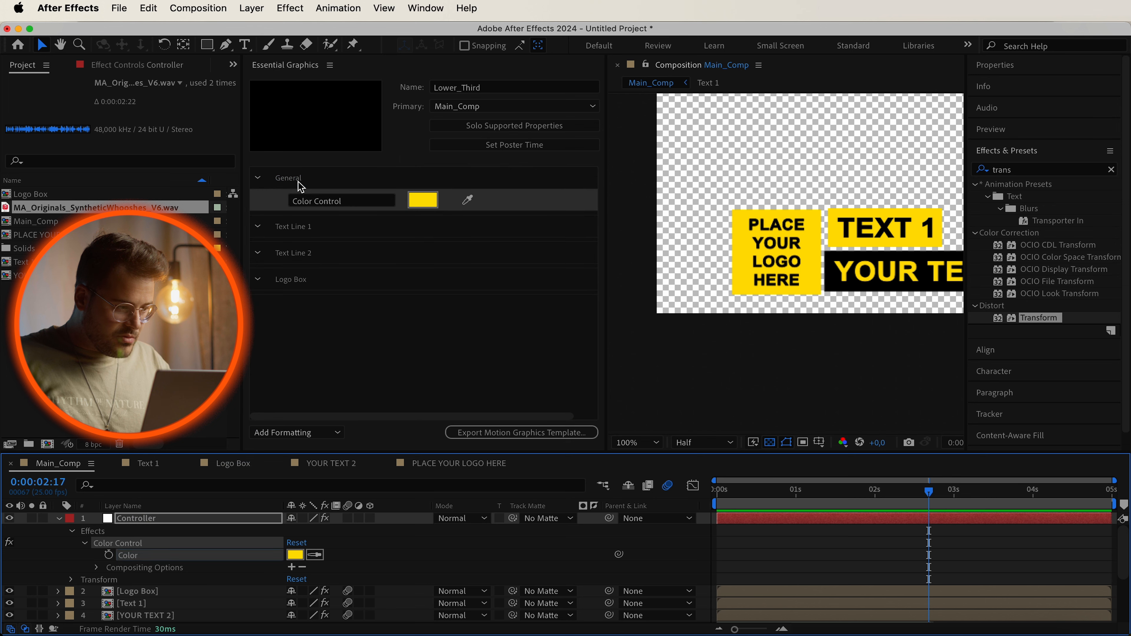
double_click(354, 201)
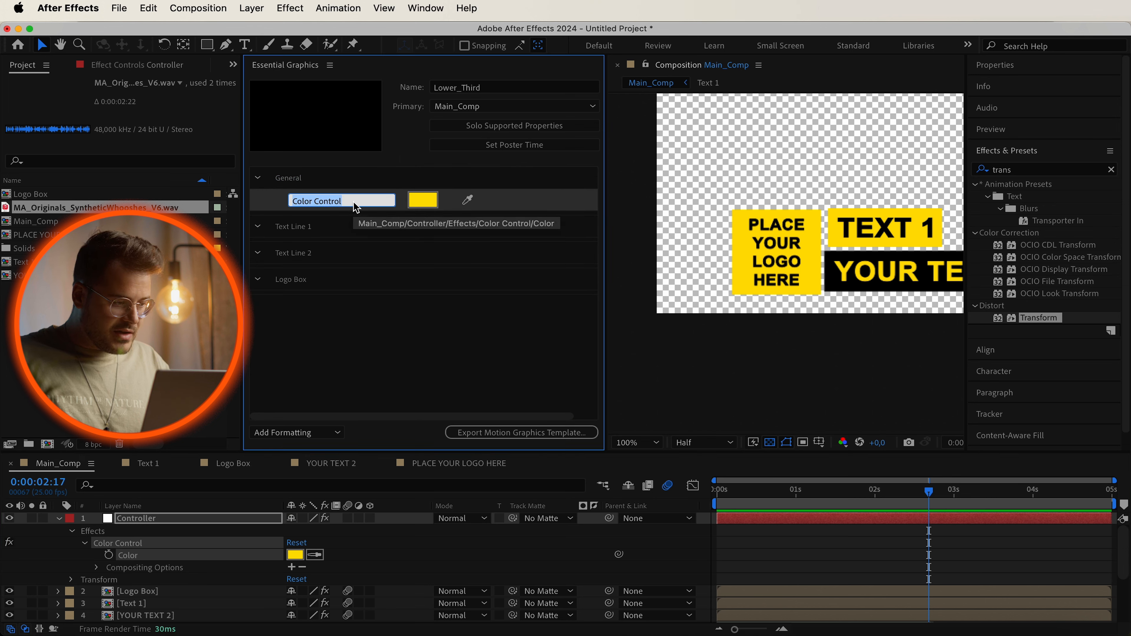
key("super+a")
type("Master Color")
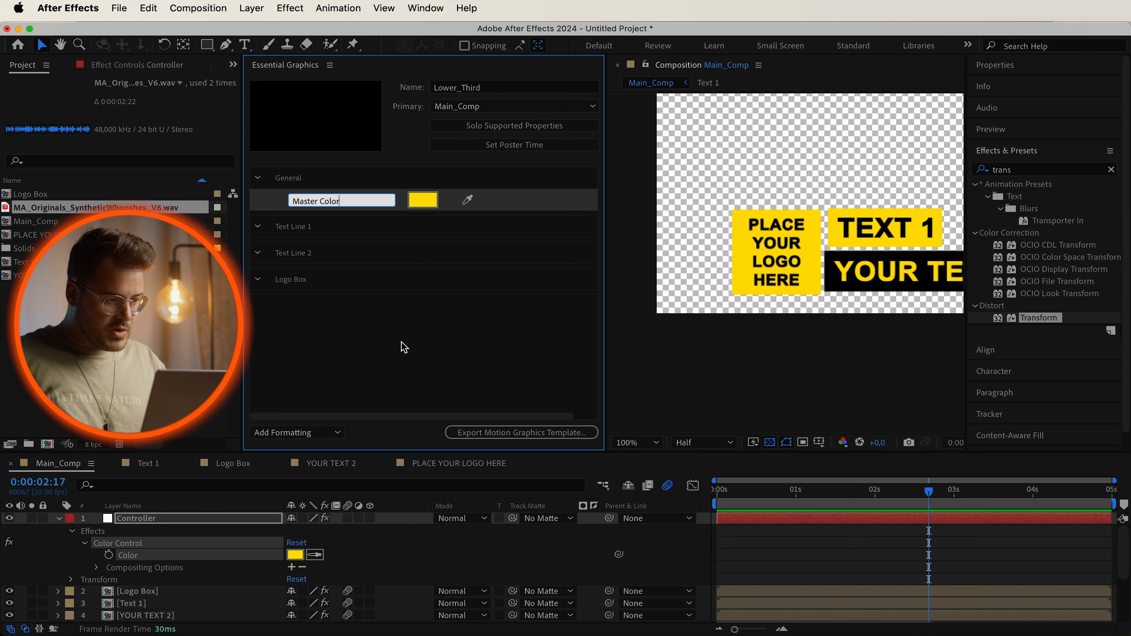
Open the Text 1 composition and add its text layer's Source Text to the Text Line 1 group.
left_click(59, 518)
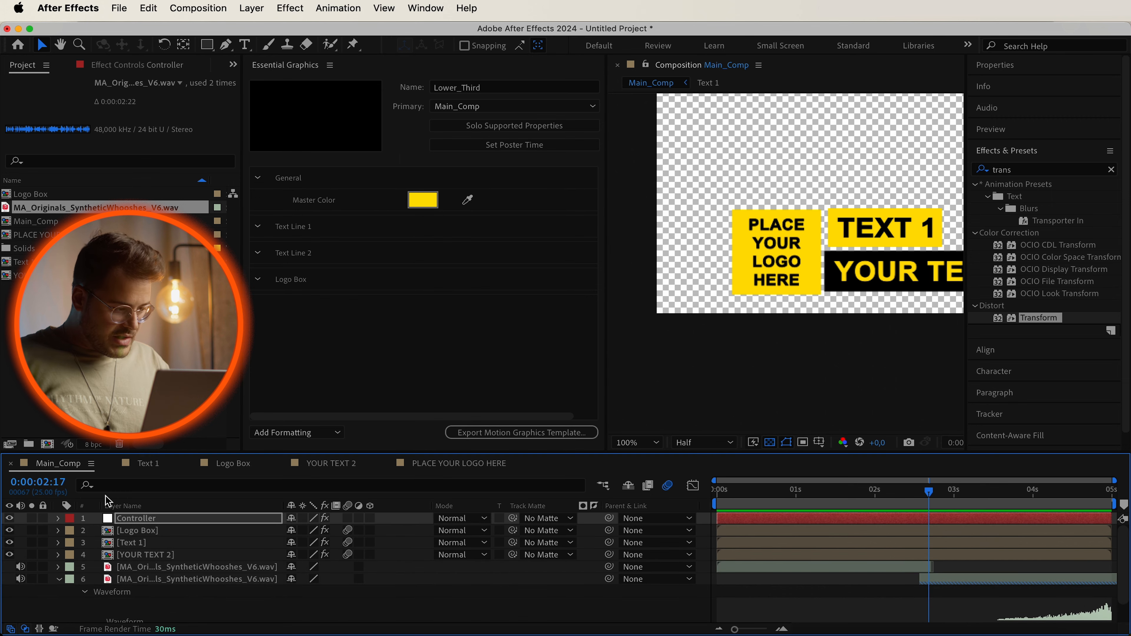
left_click(148, 464)
left_click(59, 518)
left_click(59, 531)
left_click(58, 519)
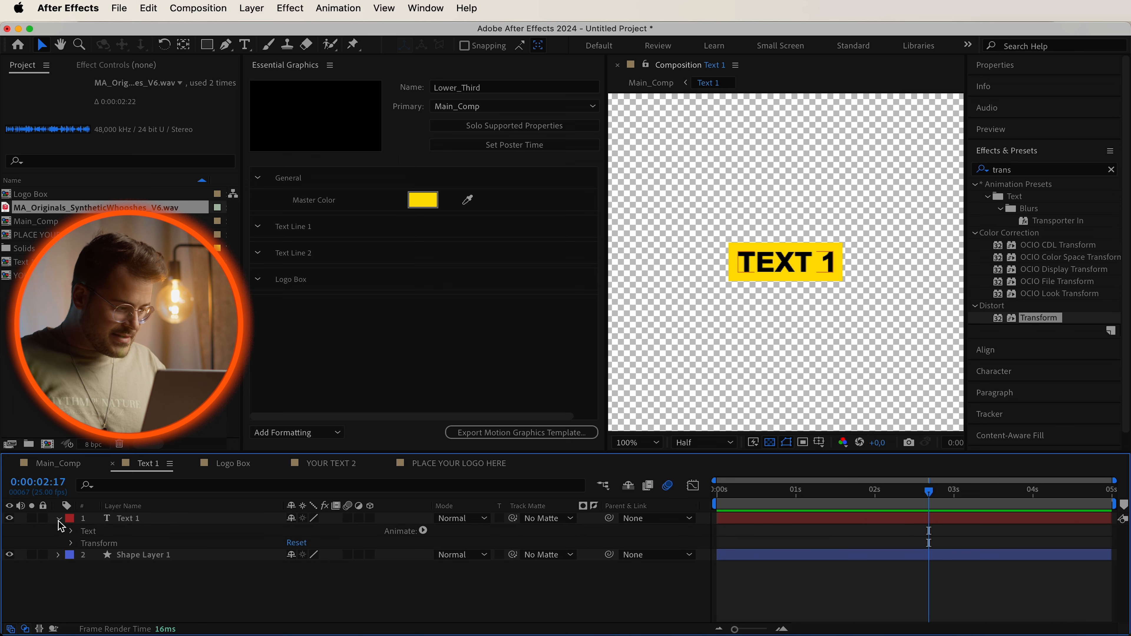
left_click(72, 532)
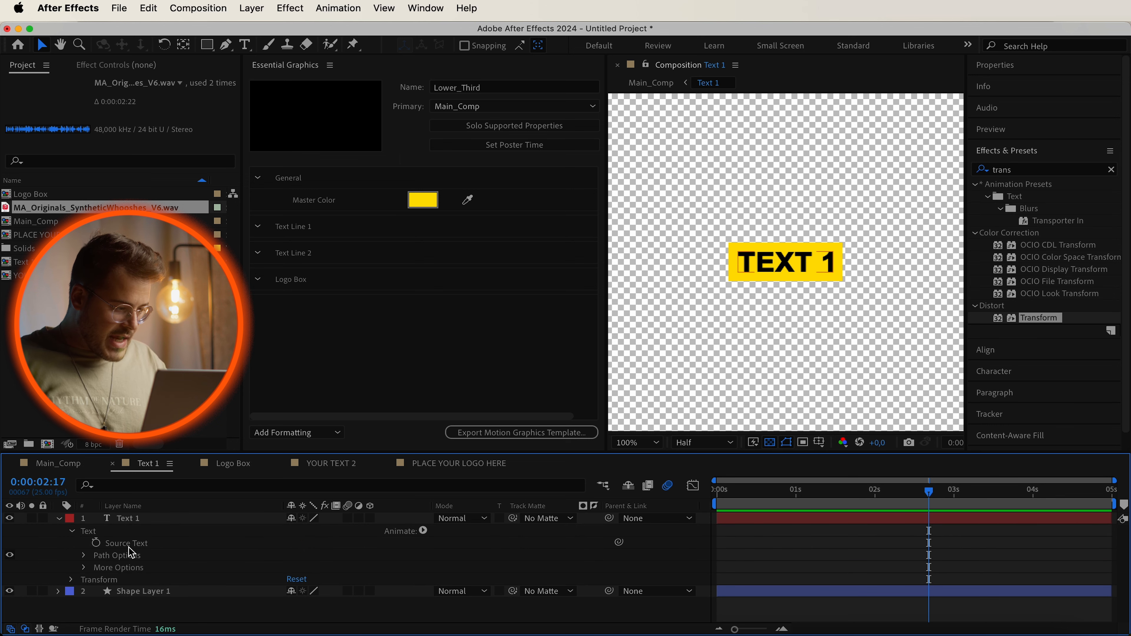
left_click_drag(122, 544, 307, 230)
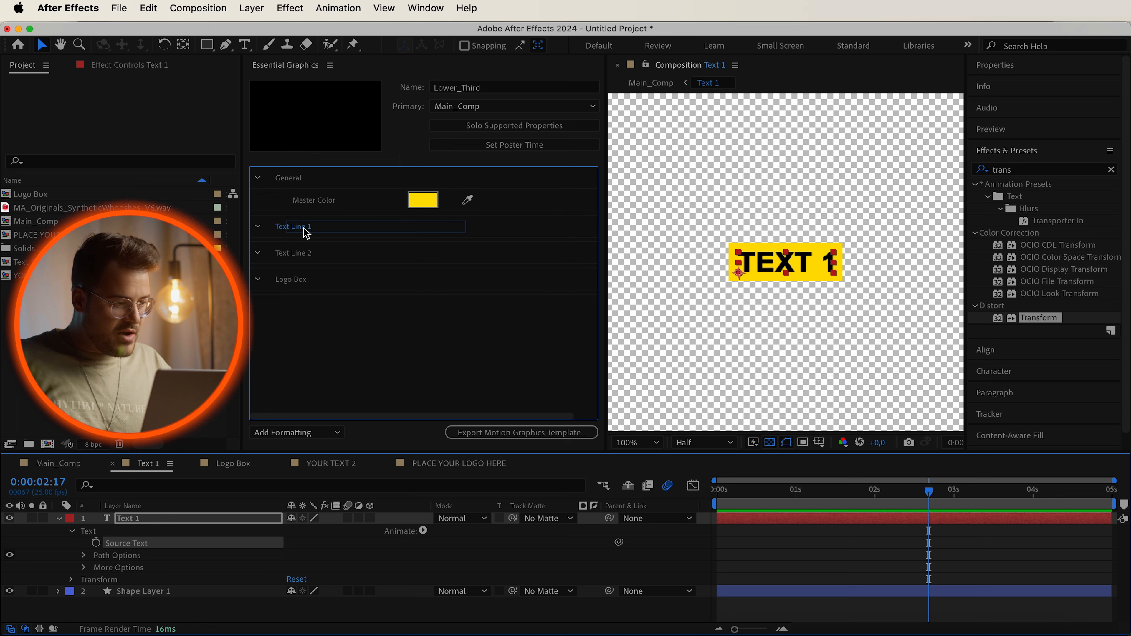
left_click_drag(308, 229, 307, 229)
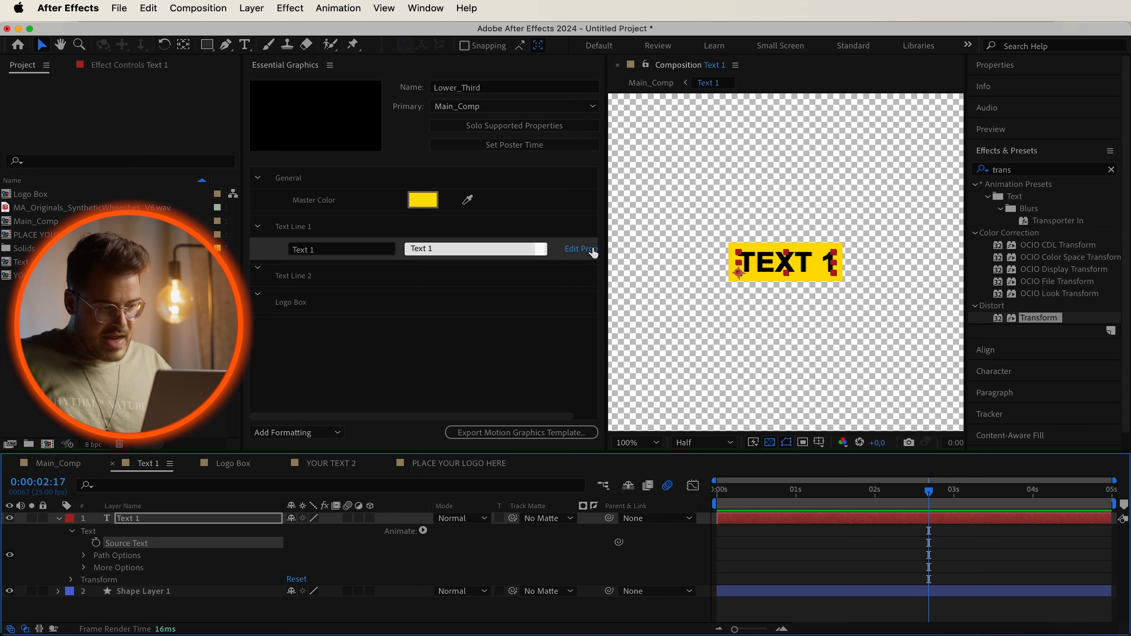
Enable custom font selection and faux styles in the Text Line 1 source text properties.
left_click_drag(605, 243, 652, 245)
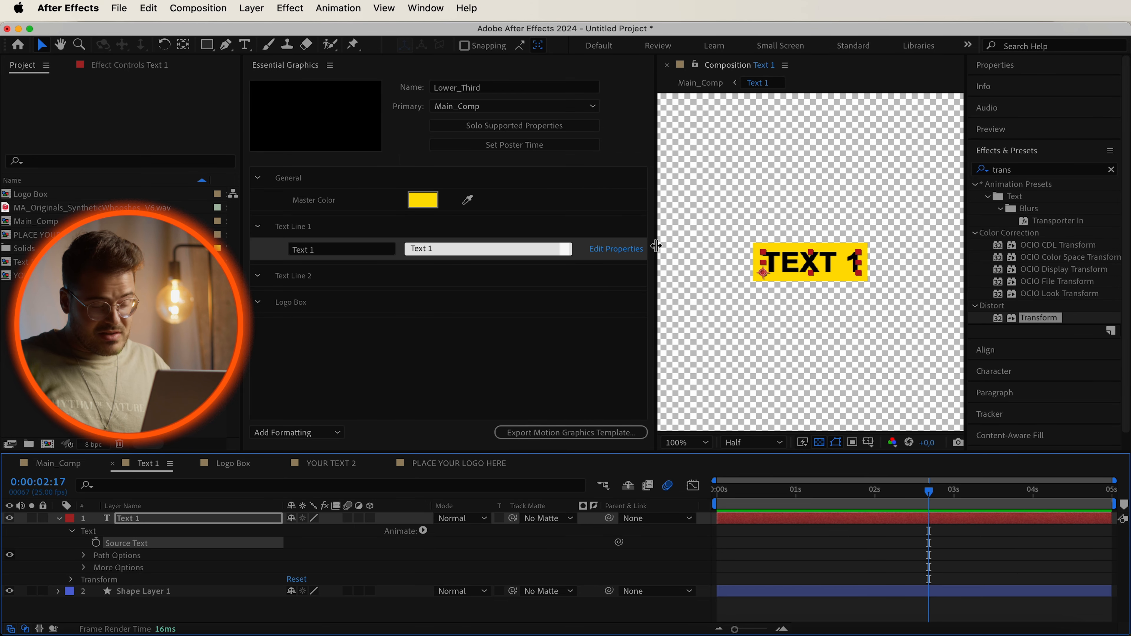
left_click(610, 253)
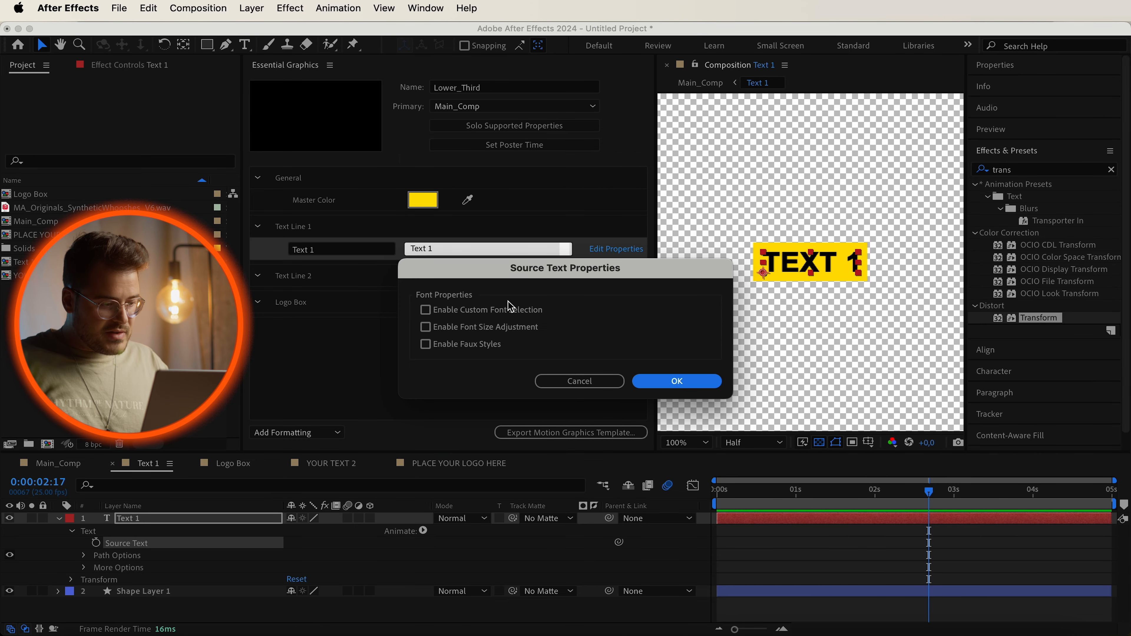
left_click(426, 311)
left_click(426, 344)
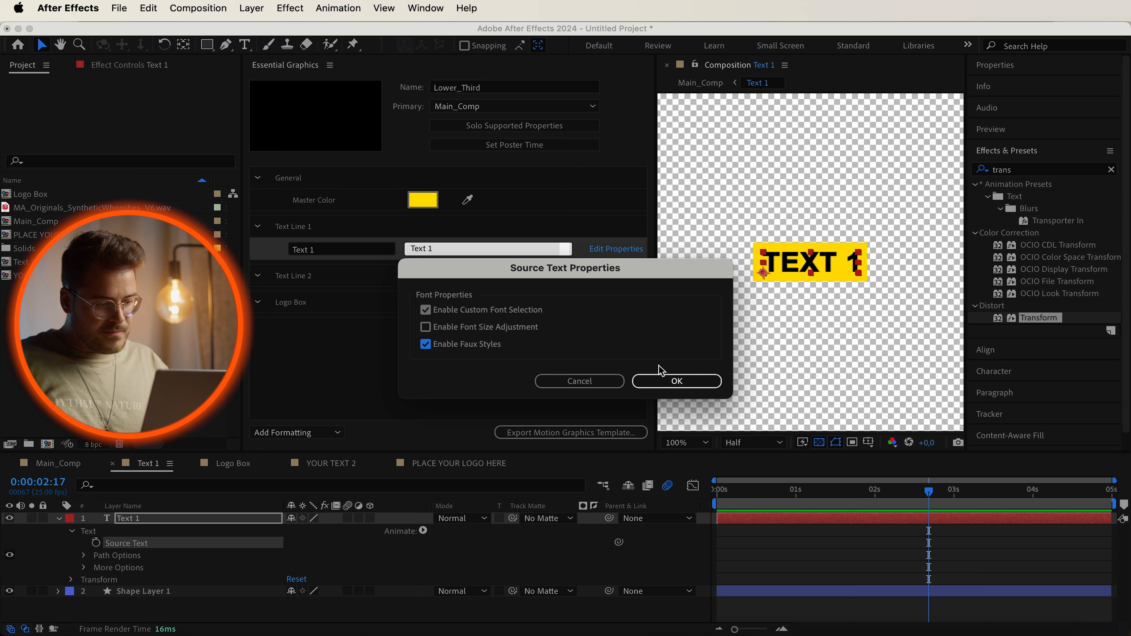
left_click(669, 379)
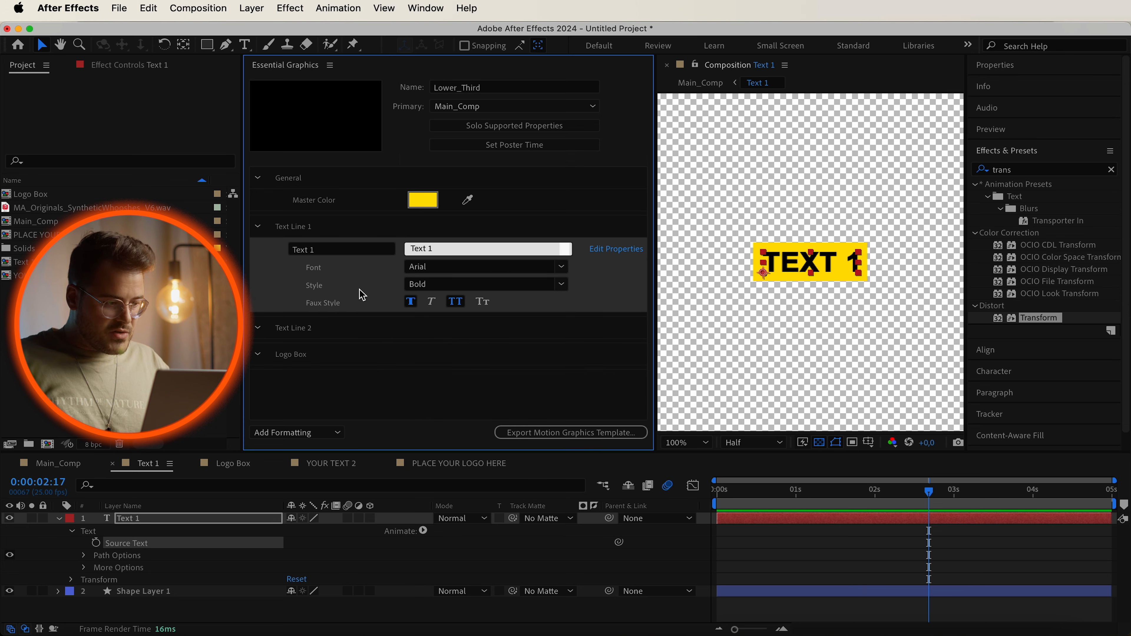
Try a sample text in the Text Line 1 field, then undo the change.
left_click(460, 246)
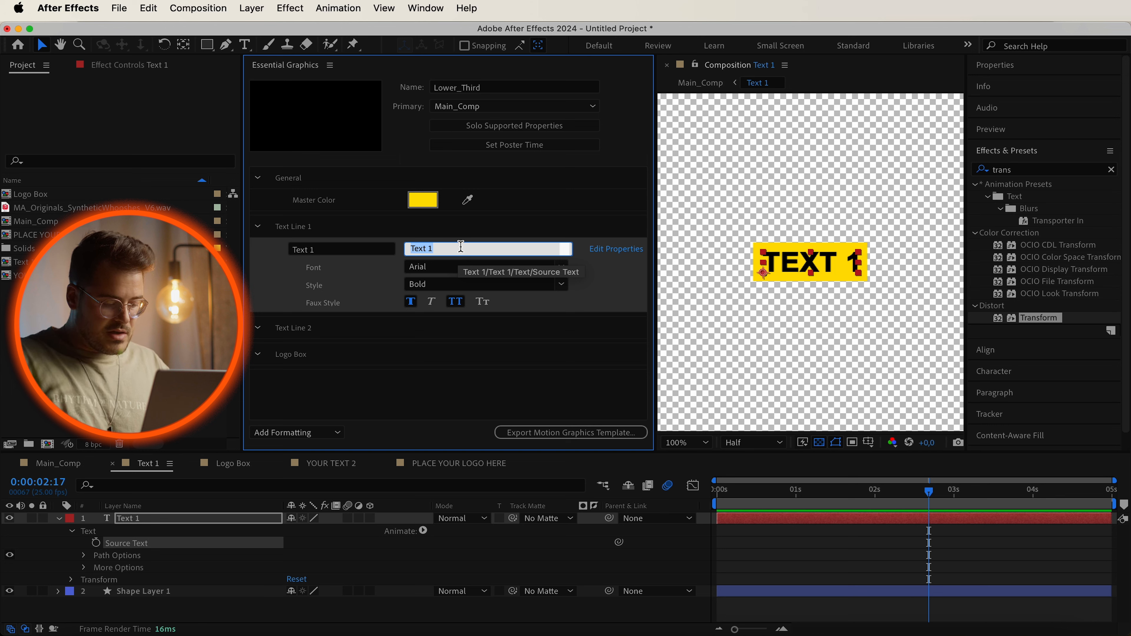
type("Tiagos tutorial")
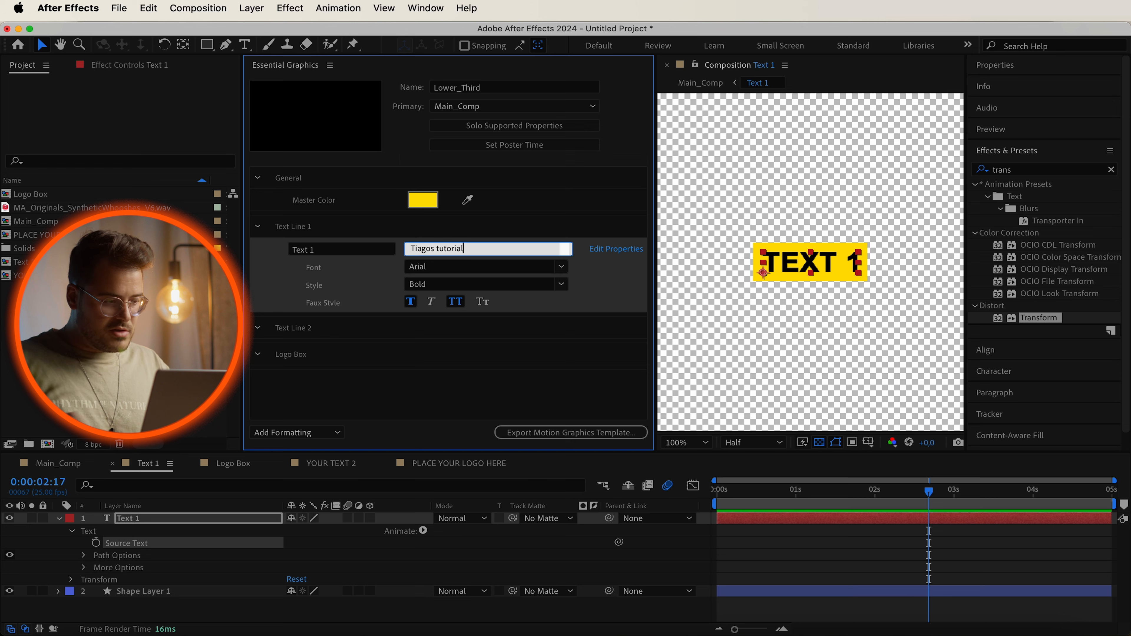
left_click(459, 385)
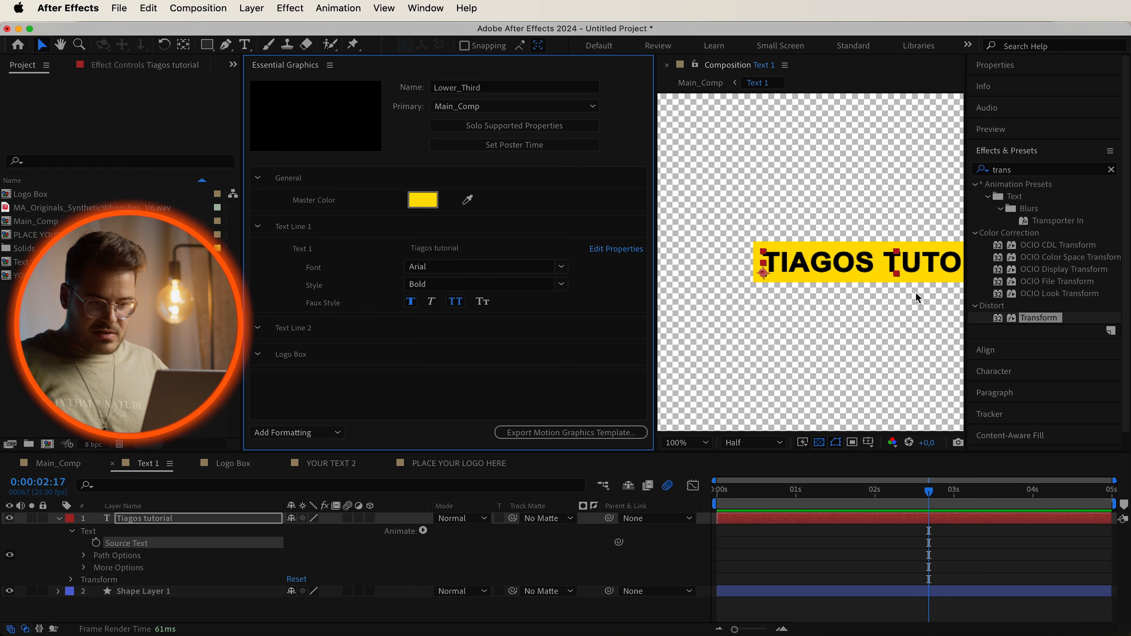
key("comma")
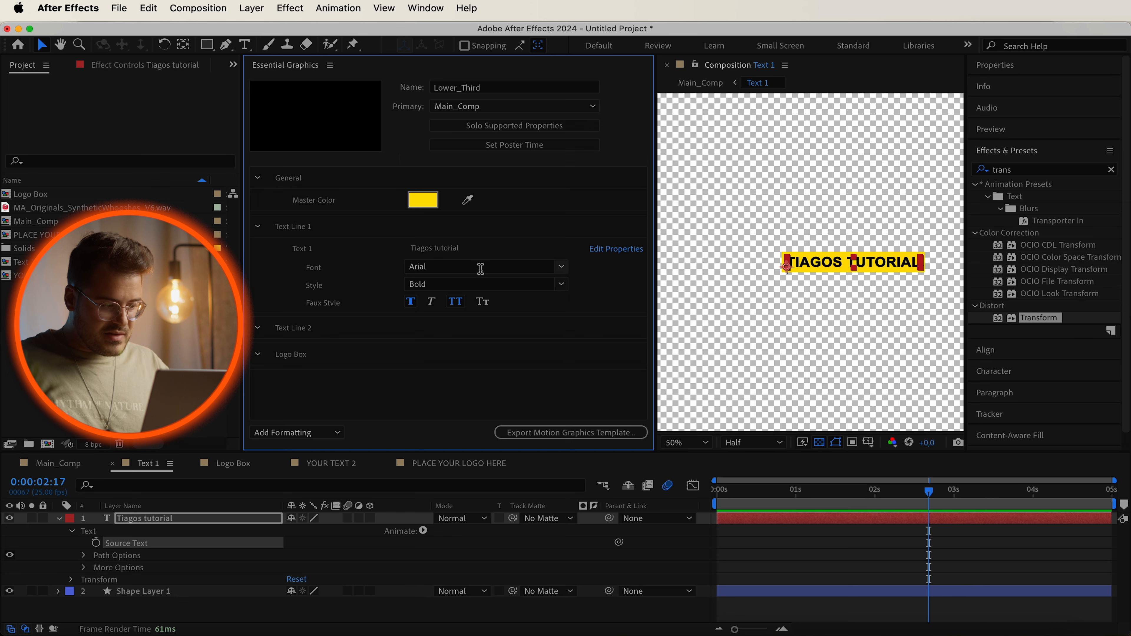
key("super+z")
left_click(469, 403)
Open the YOUR TEXT 2 composition and add its text layer's Source Text to the Text Line 2 group.
left_click(258, 227)
left_click(331, 463)
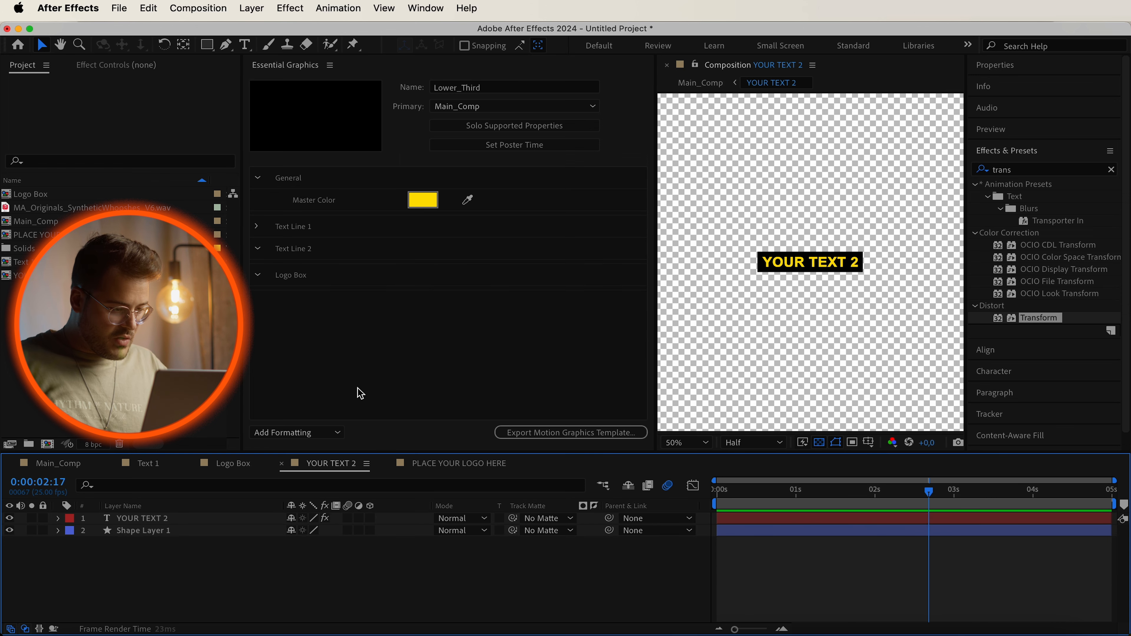
left_click(355, 393)
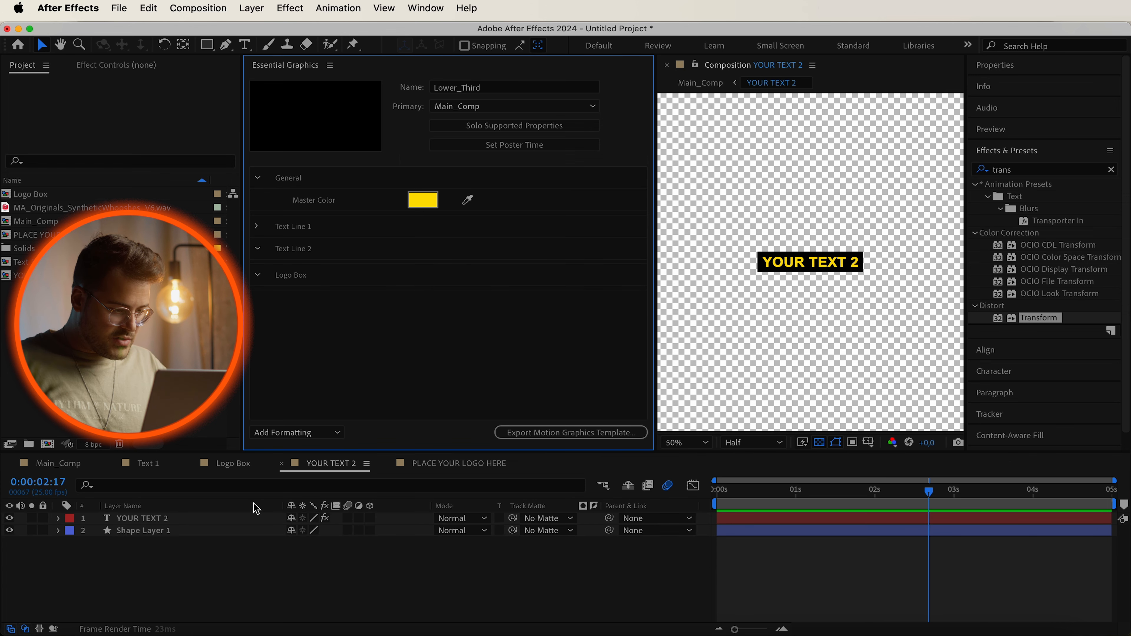
left_click(59, 519)
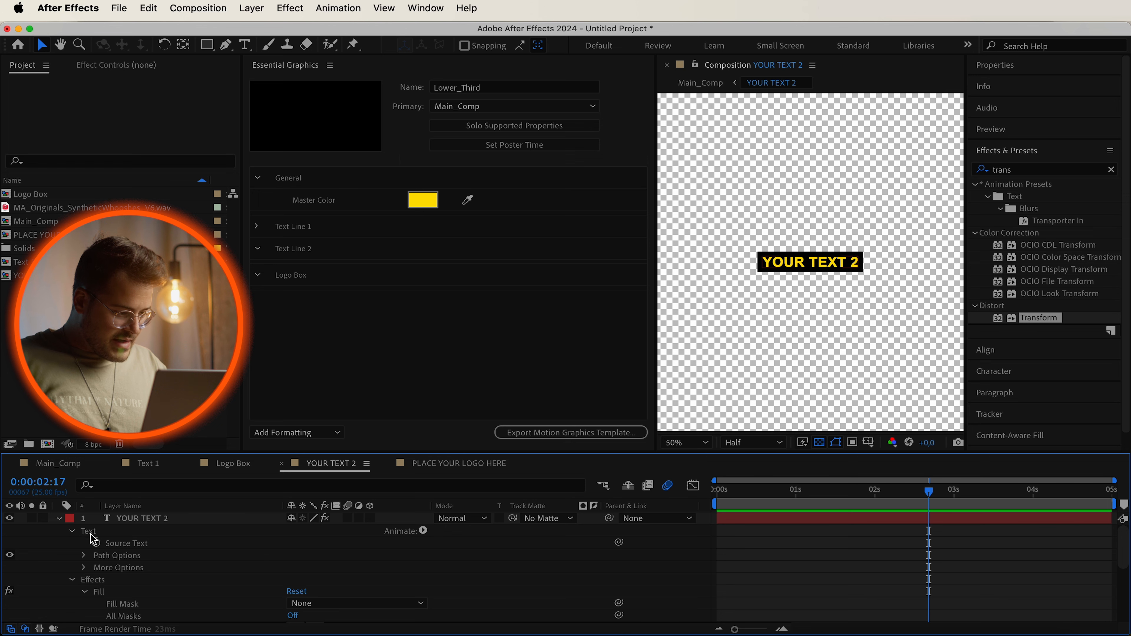
left_click_drag(129, 547, 321, 256)
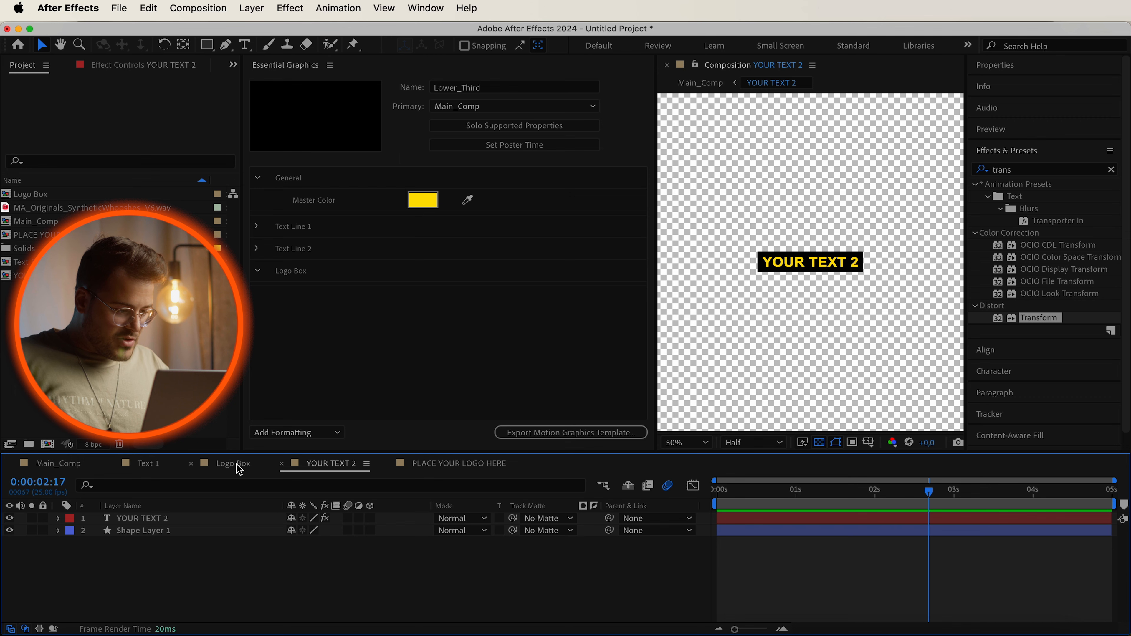
Open the Logo Box composition and add the PLACE YOUR LOGO HERE layer to the Logo Box group.
left_click(239, 468)
left_click(195, 563)
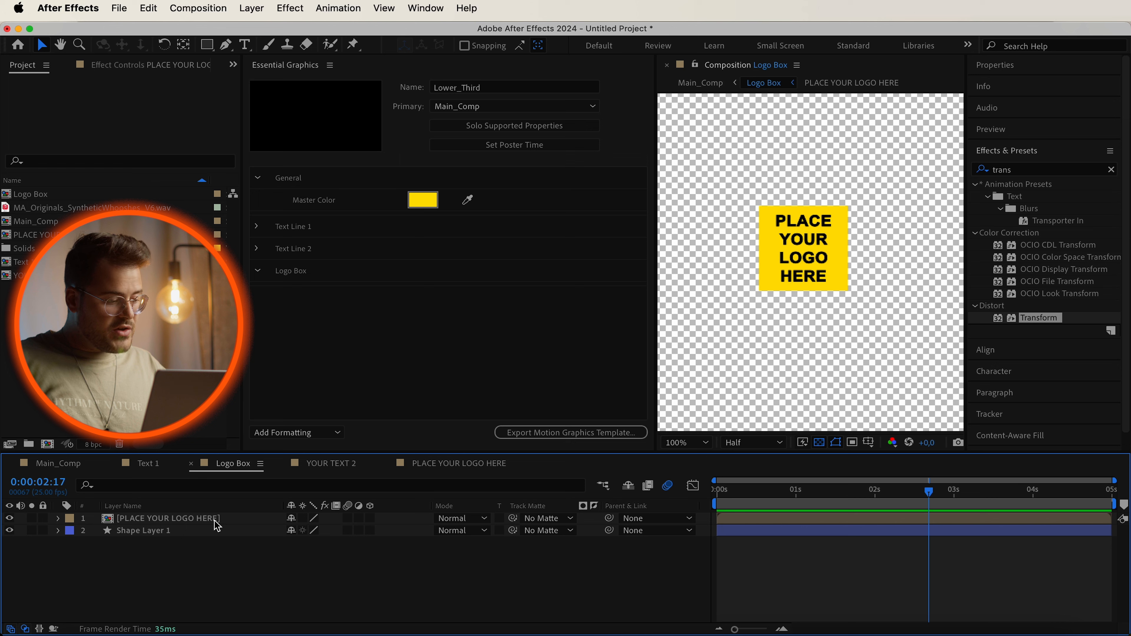
left_click_drag(166, 520, 295, 270)
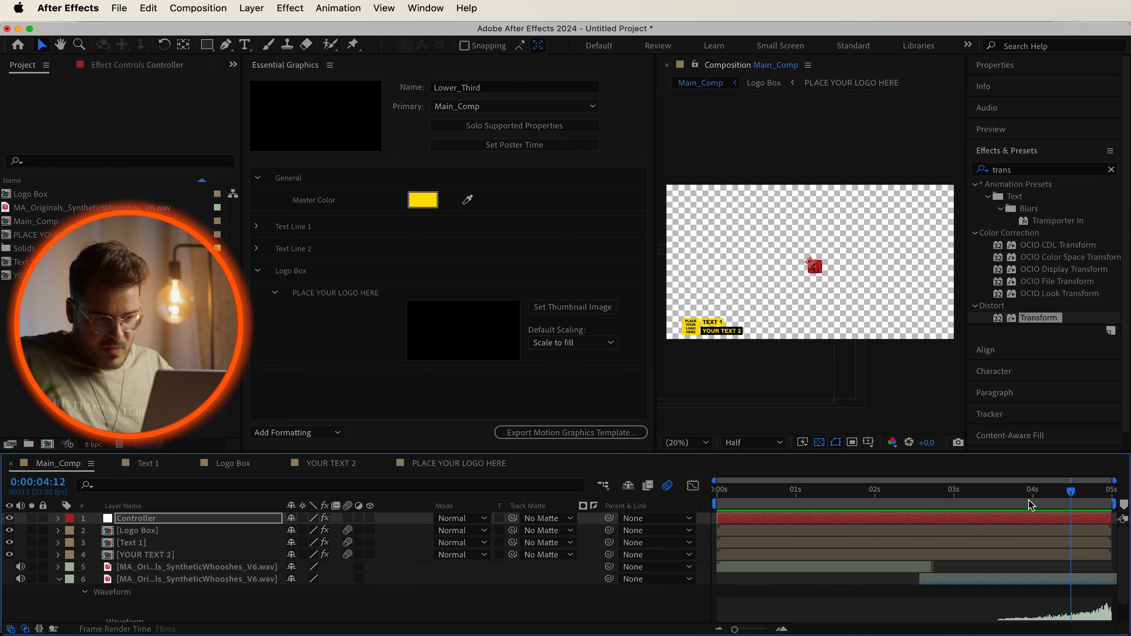
left_click_drag(1029, 498, 644, 499)
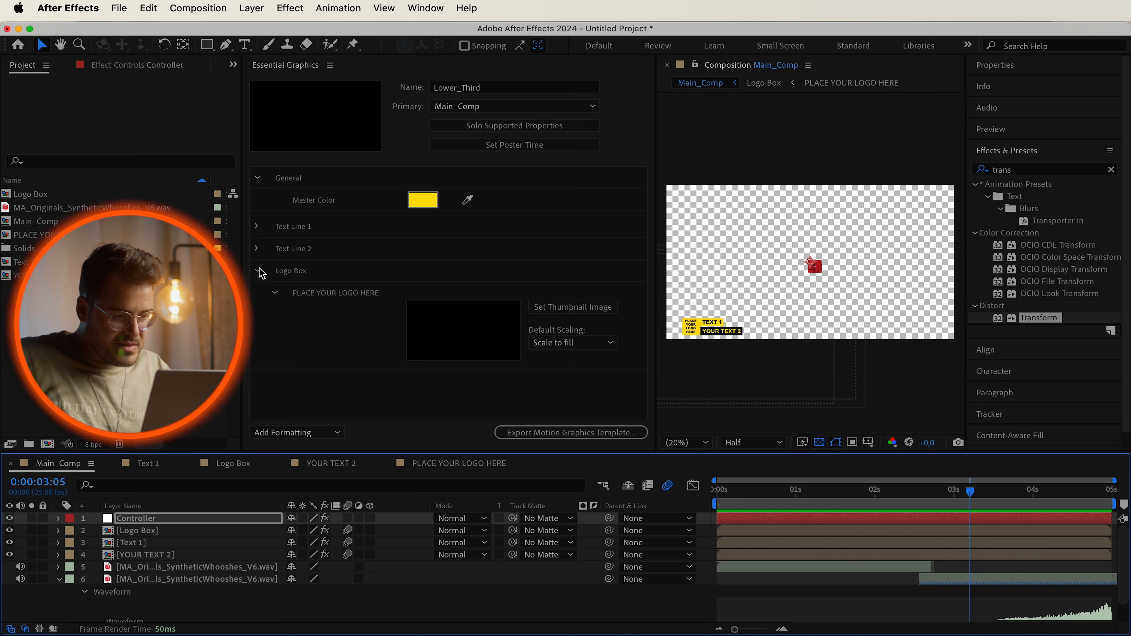
left_click(258, 270)
left_click_drag(841, 497, 678, 497)
left_click_drag(758, 492, 850, 496)
left_click(706, 443)
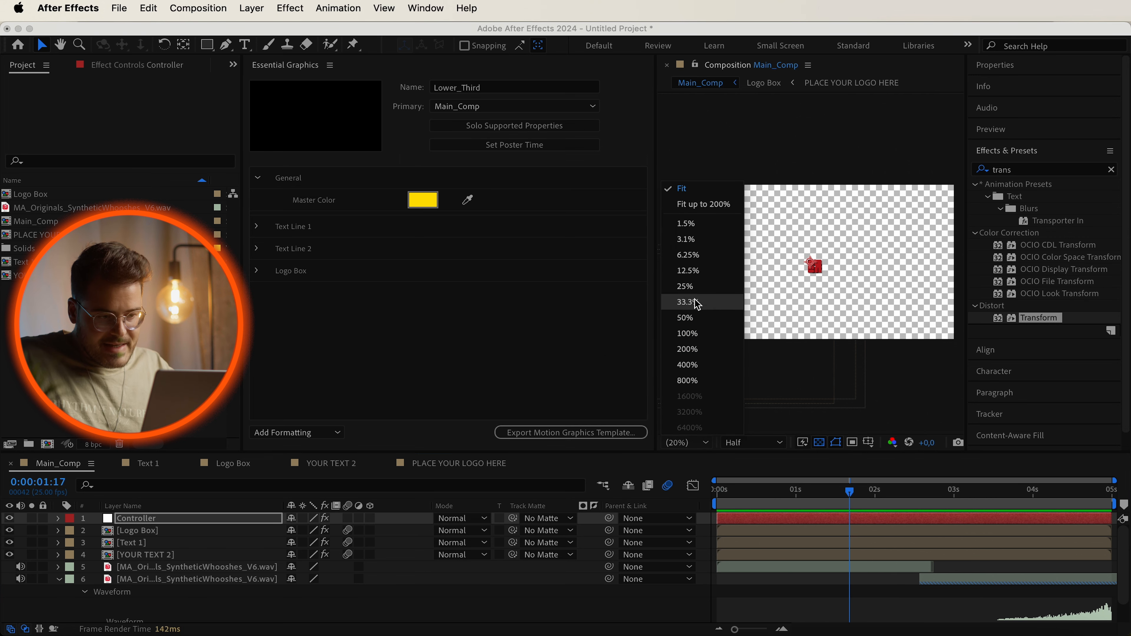
left_click(695, 307)
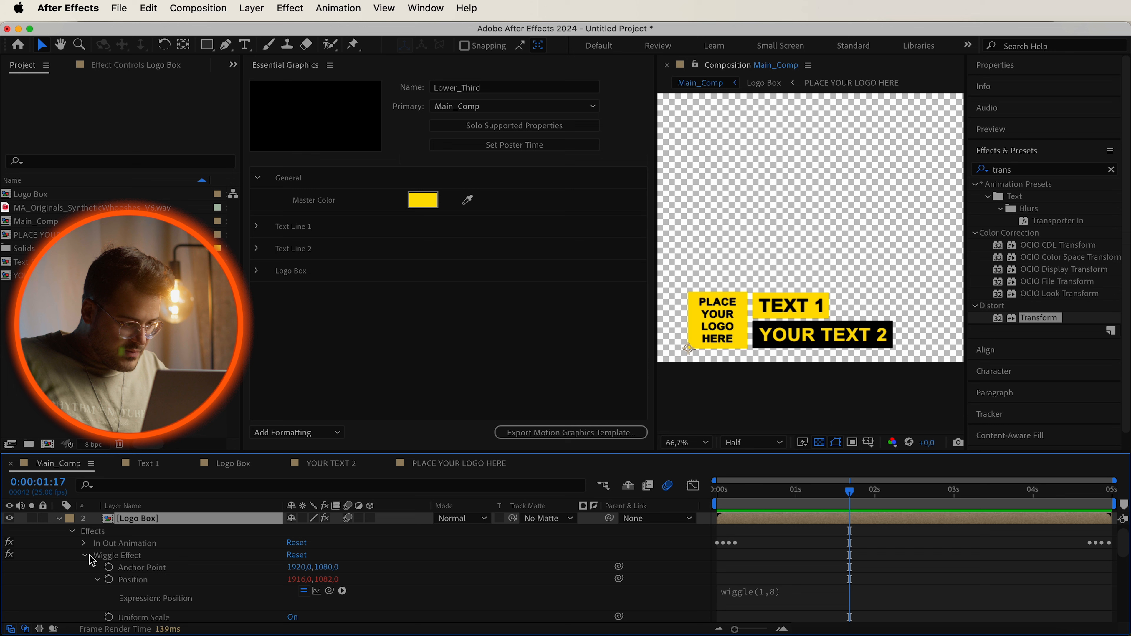
Try scaling the Logo Box layer to about 248%, then undo the scale change.
left_click(83, 555)
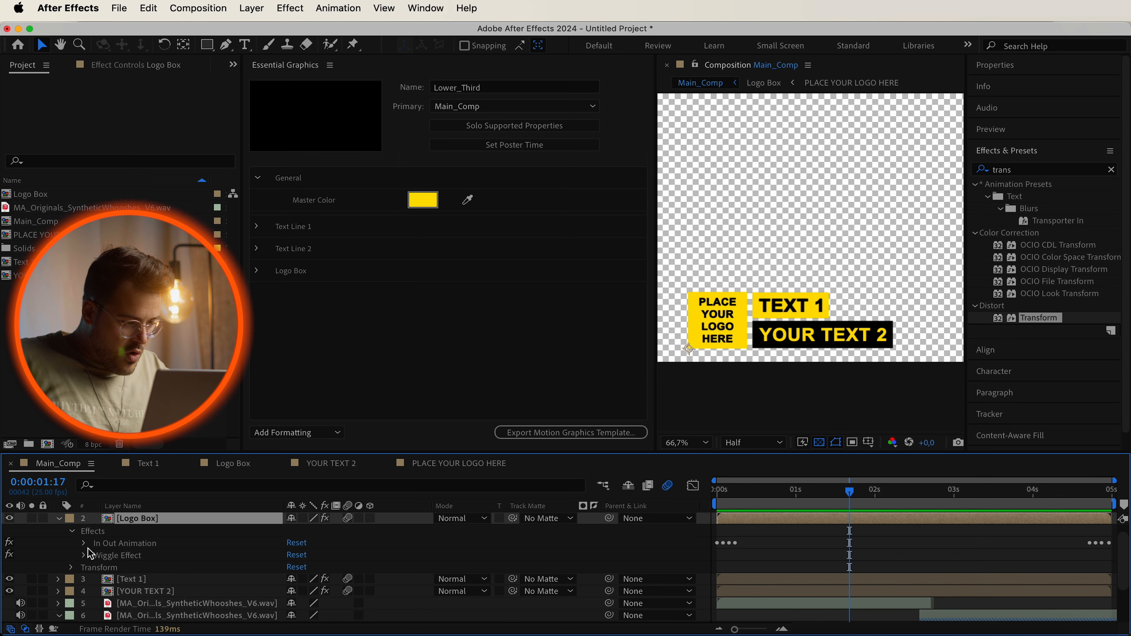
left_click(73, 533)
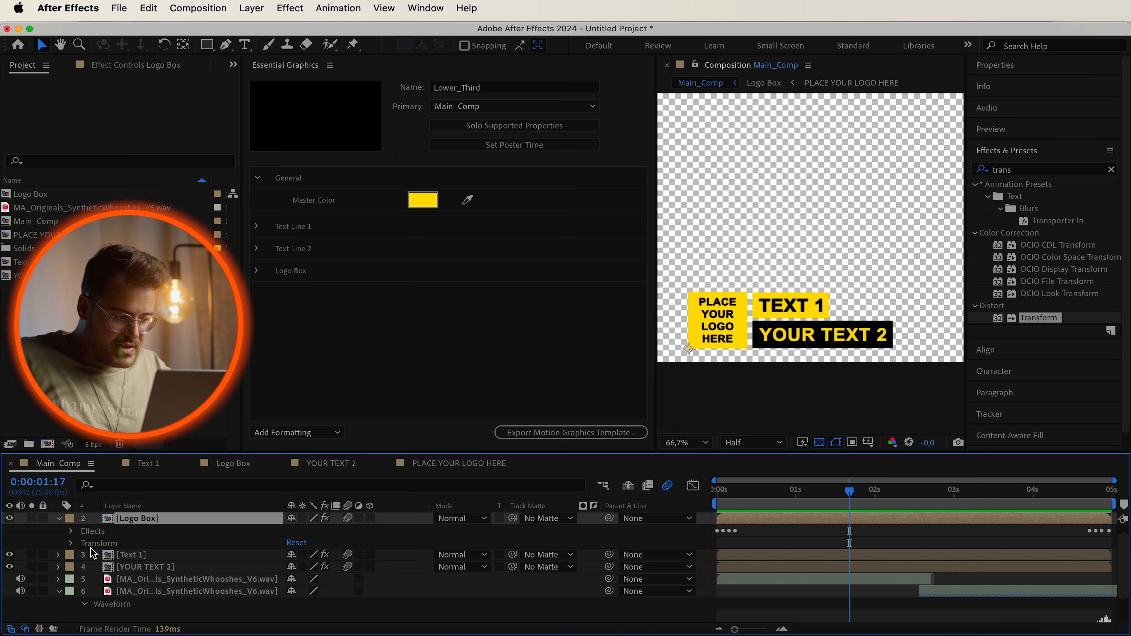
left_click(71, 543)
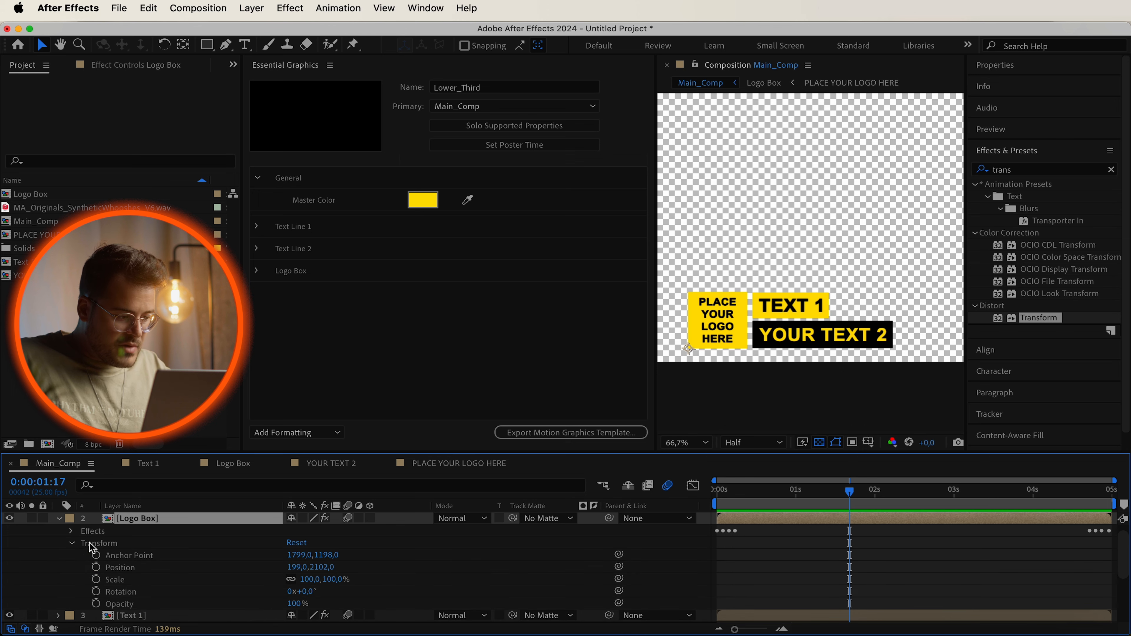
left_click_drag(331, 584, 1038, 324)
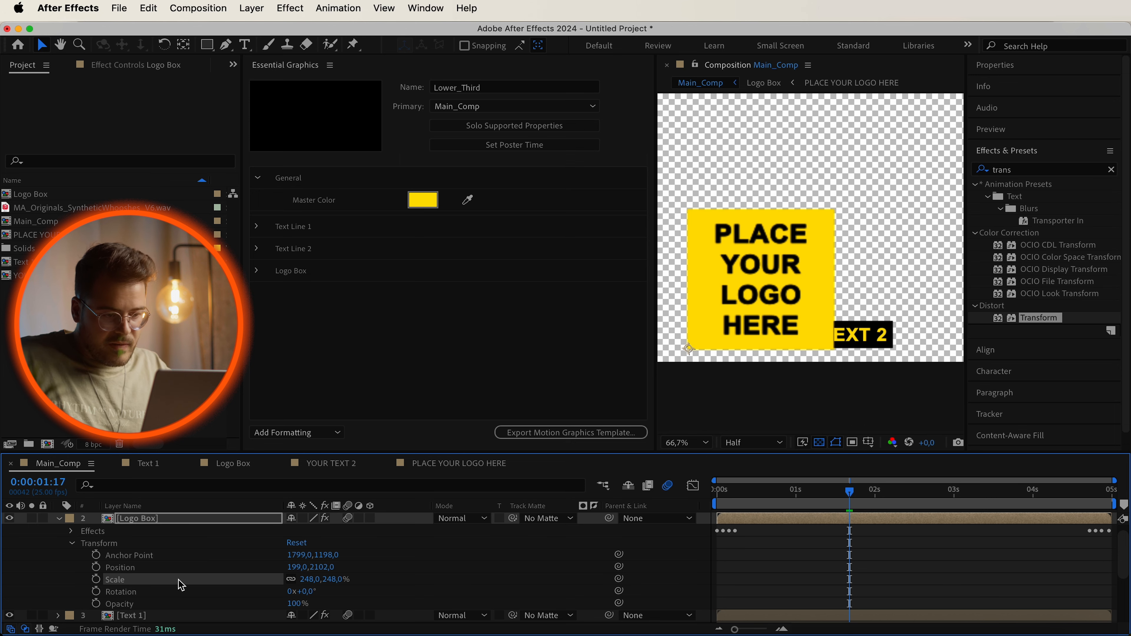
key("super+z")
Move the Logo Box layer's anchor point to the logo box's bottom-right corner using the Pan Behind tool.
scroll(734, 337, "up", 3)
scroll(733, 338, "down", 4)
scroll(731, 340, "up", 4)
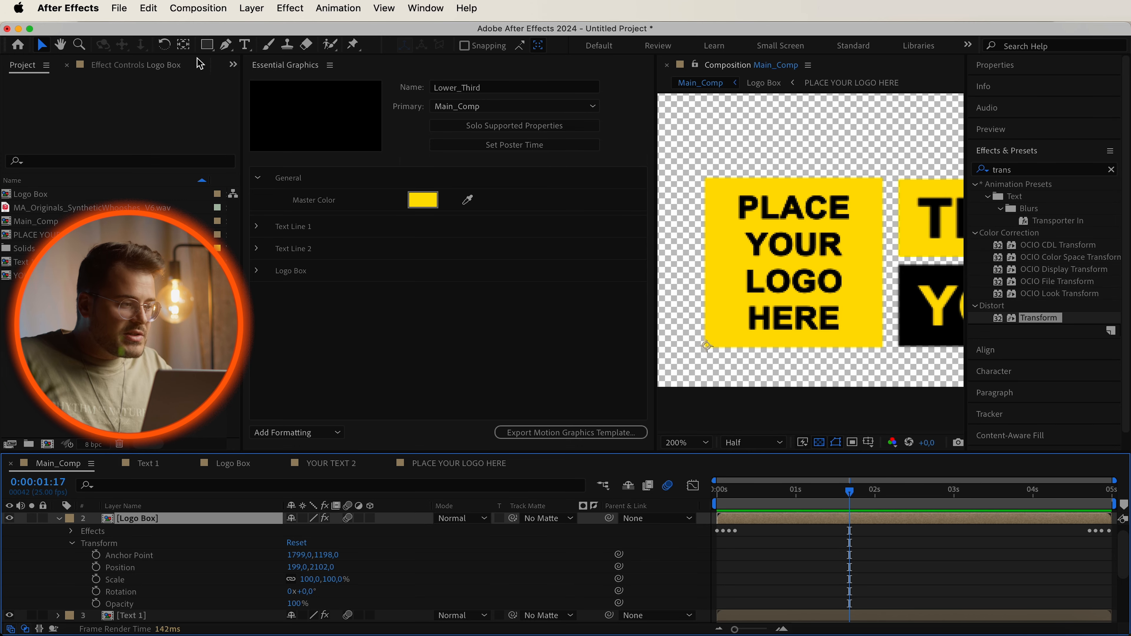
left_click(186, 47)
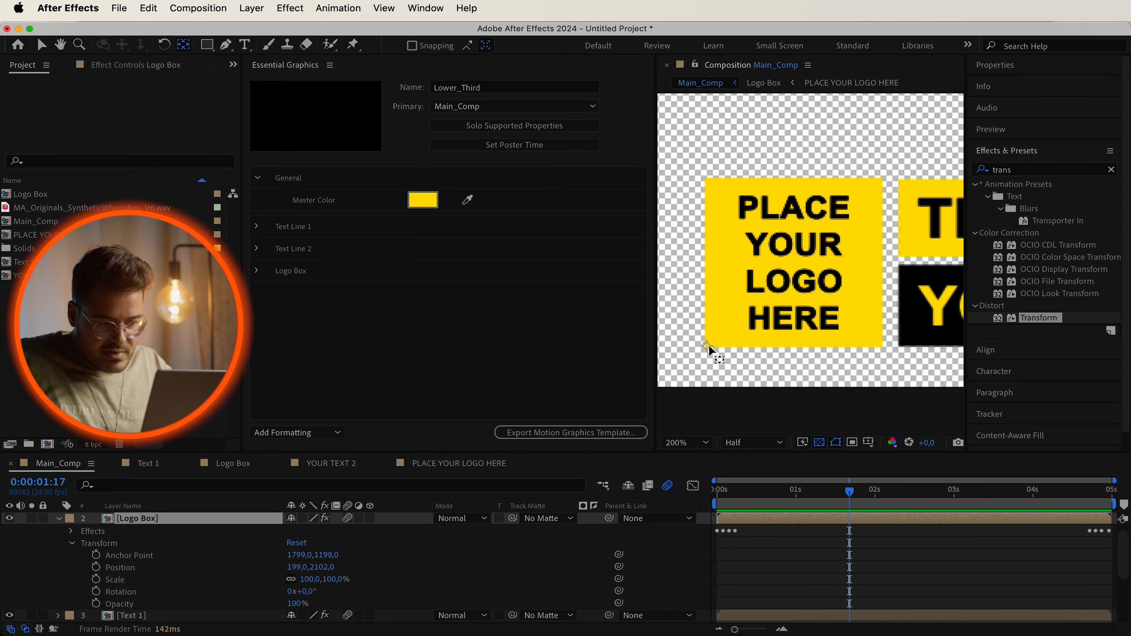
left_click(707, 345)
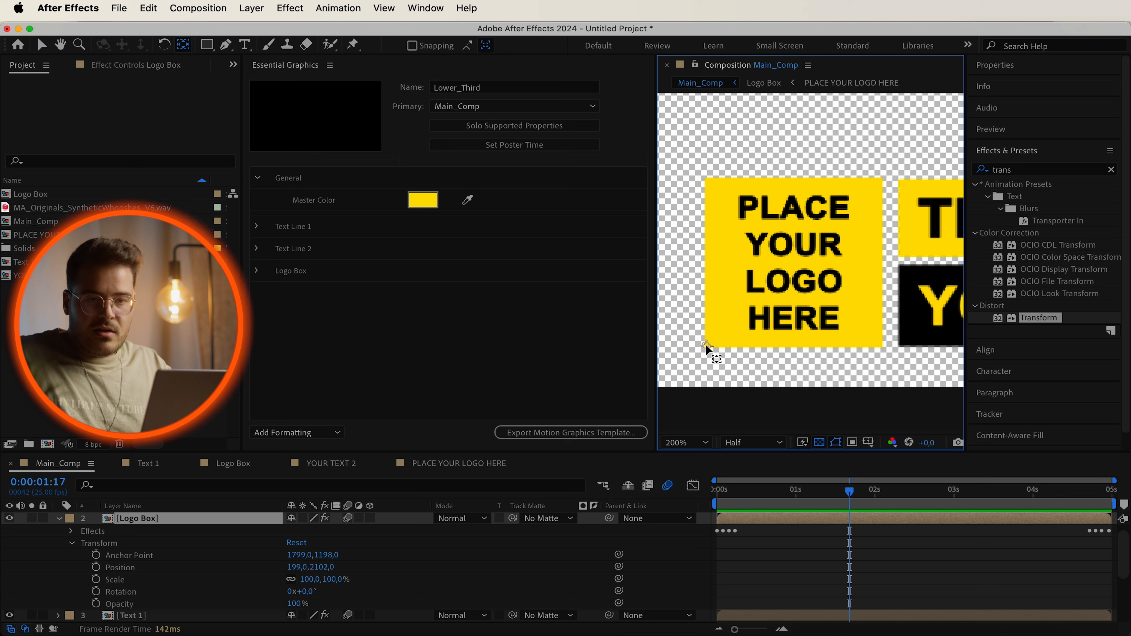
left_click_drag(707, 346, 896, 351)
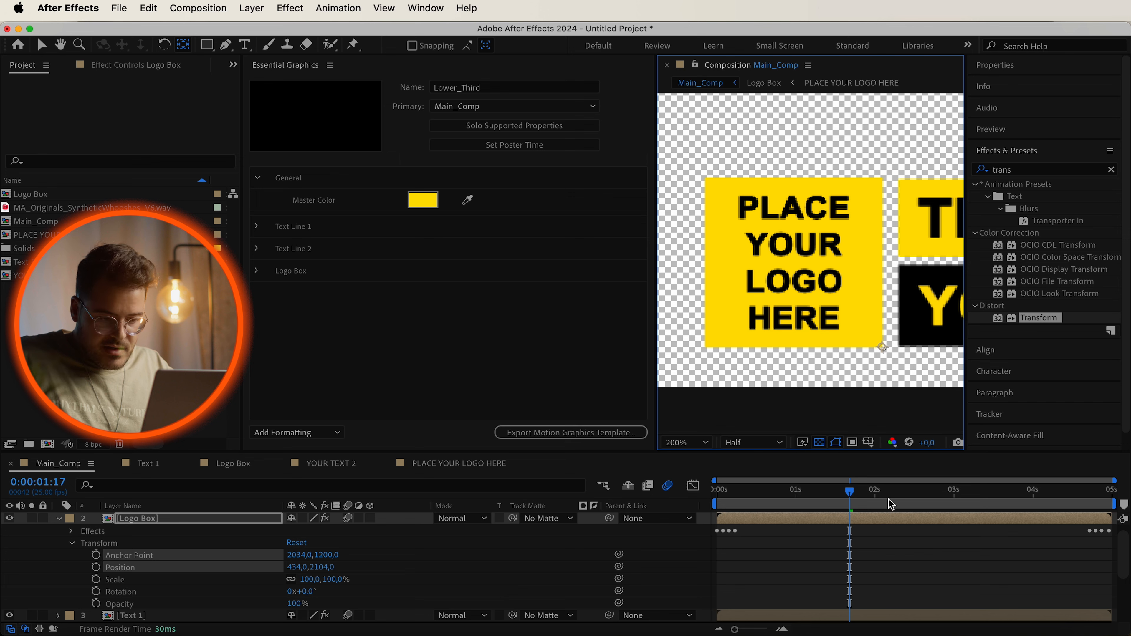
Try scaling the Logo Box layer to about 205% from its new anchor, then undo the scale change.
mouse_move(825, 502)
left_mouse_down()
mouse_move(707, 503)
mouse_move(837, 502)
left_mouse_up()
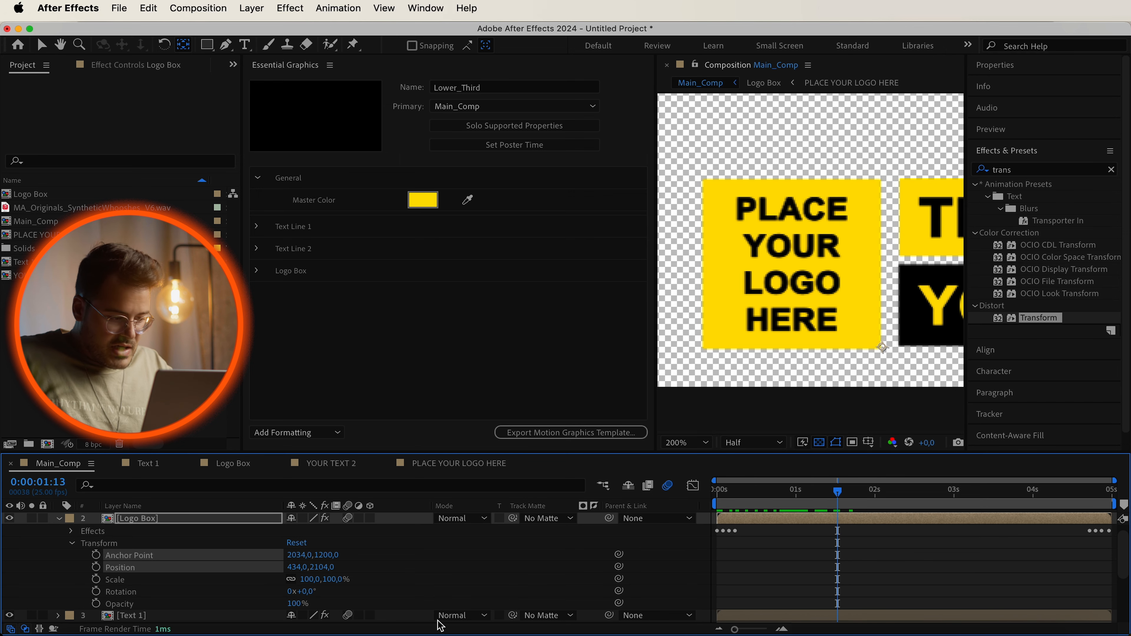
left_click_drag(334, 584, 407, 579)
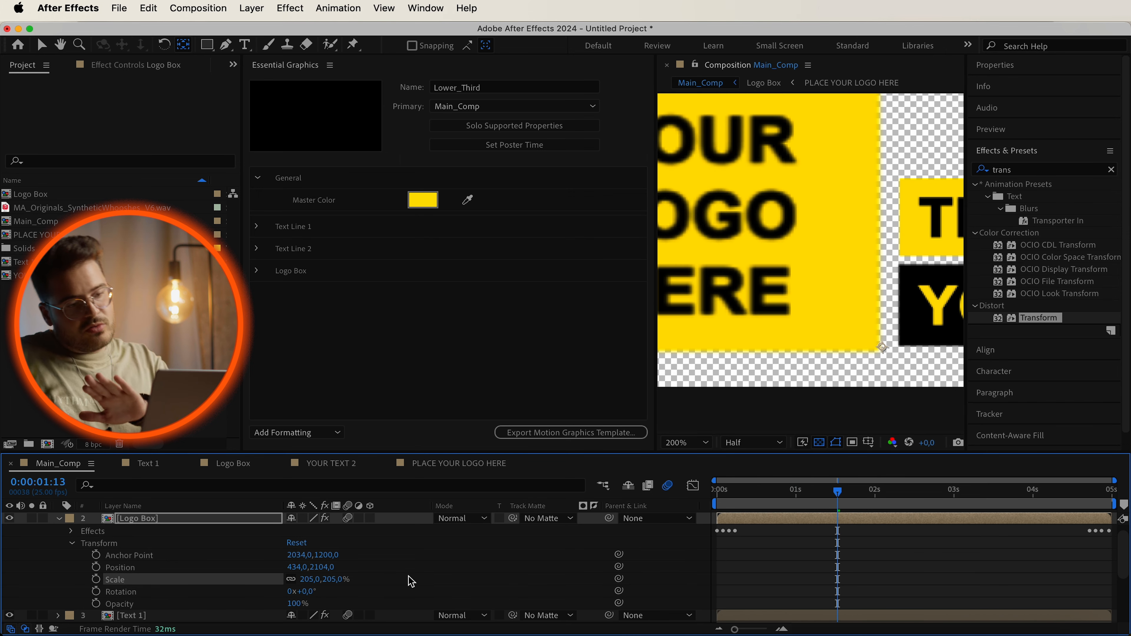
key("super+z")
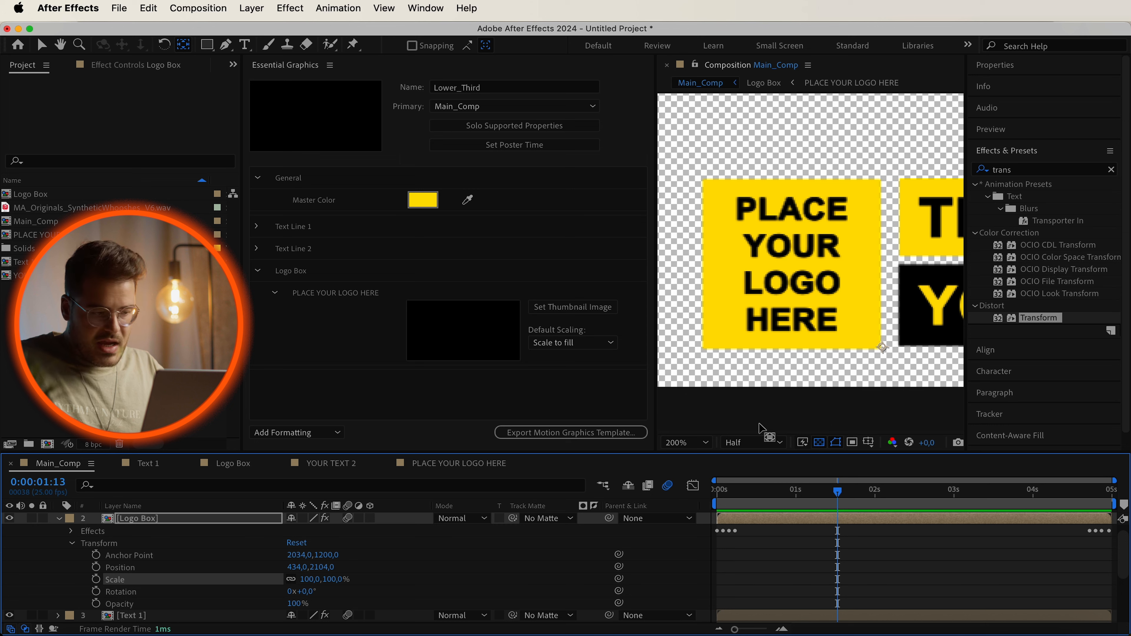
Search for the Slider Control effect and apply it to the Logo Box layer.
scroll(236, 545, "up", 1)
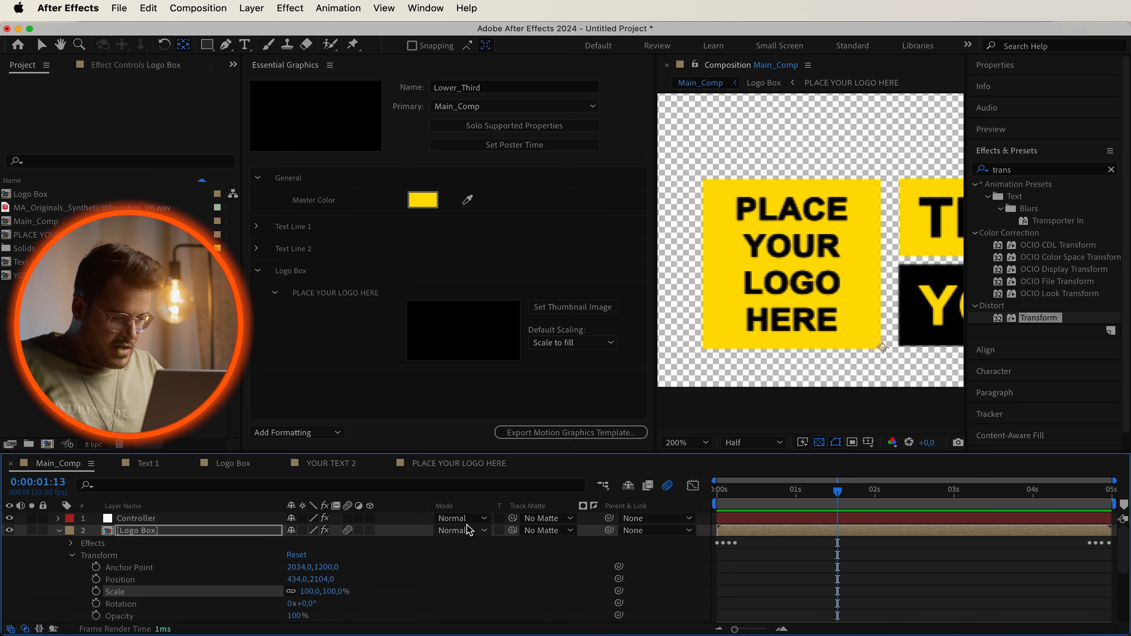
left_click(1023, 170)
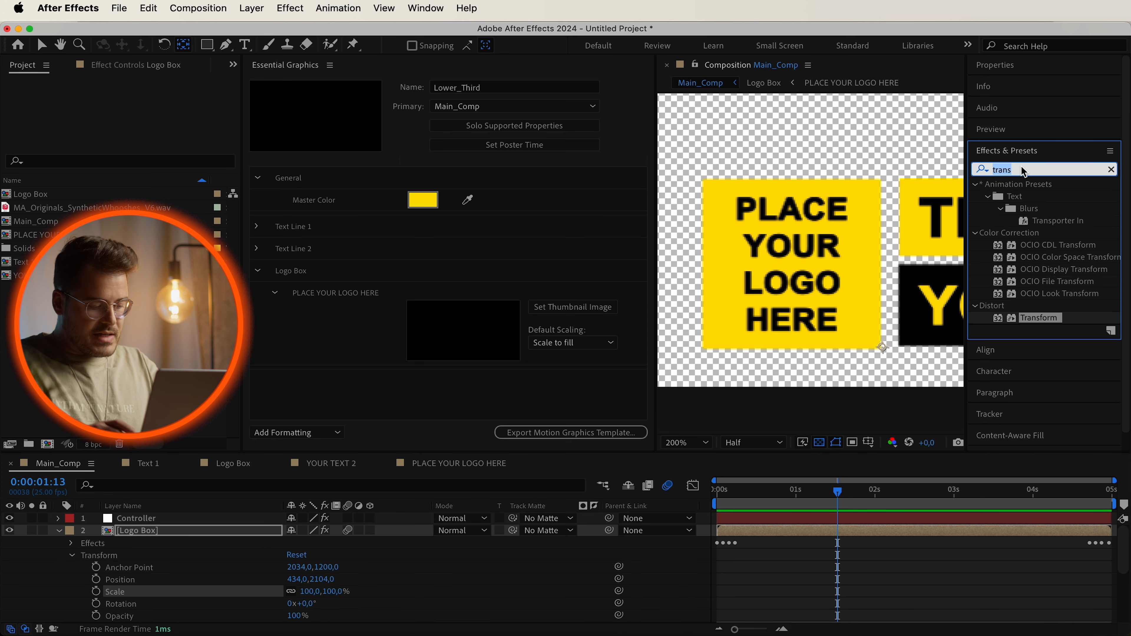
type("slider con")
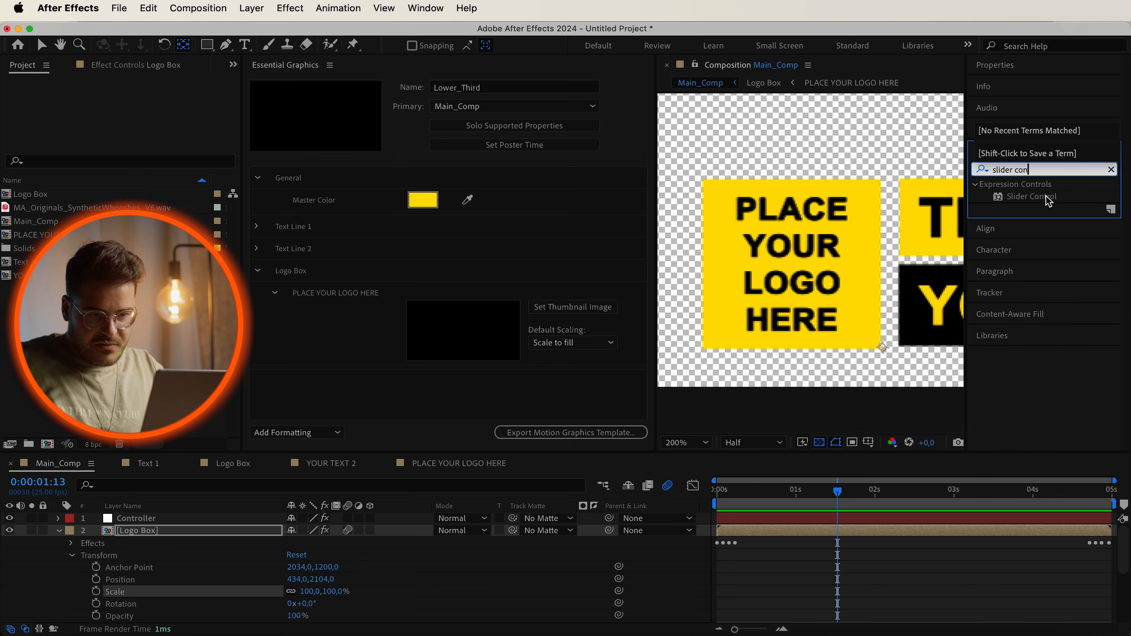
left_click_drag(1047, 196, 204, 539)
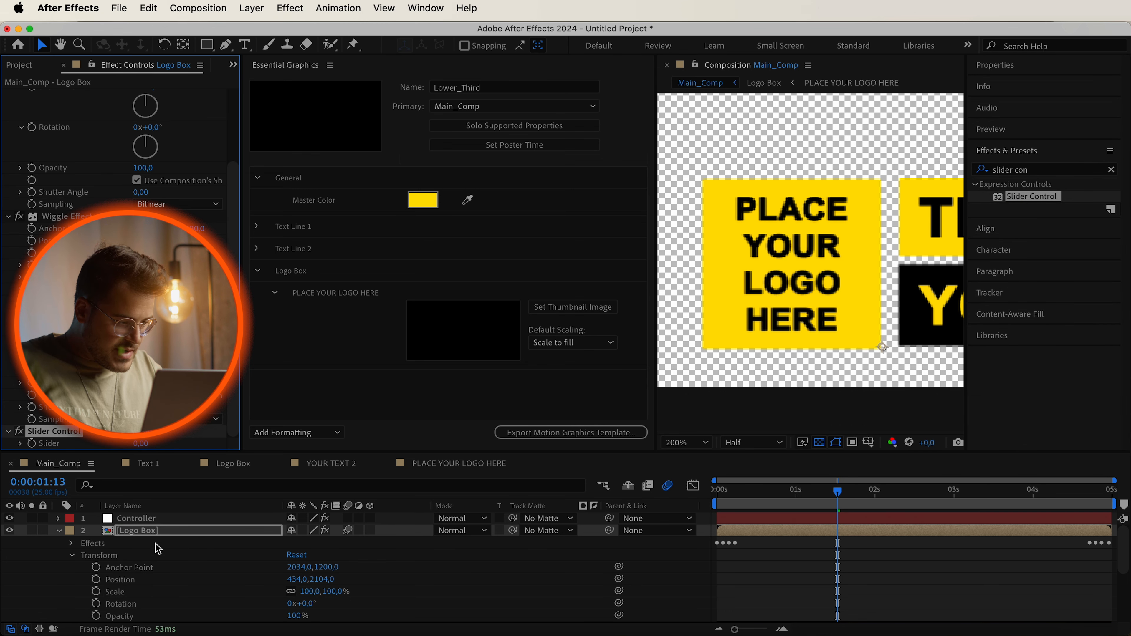
Link the Logo Box layer's Scale property to its Slider Control value with the pick whip.
left_click(71, 545)
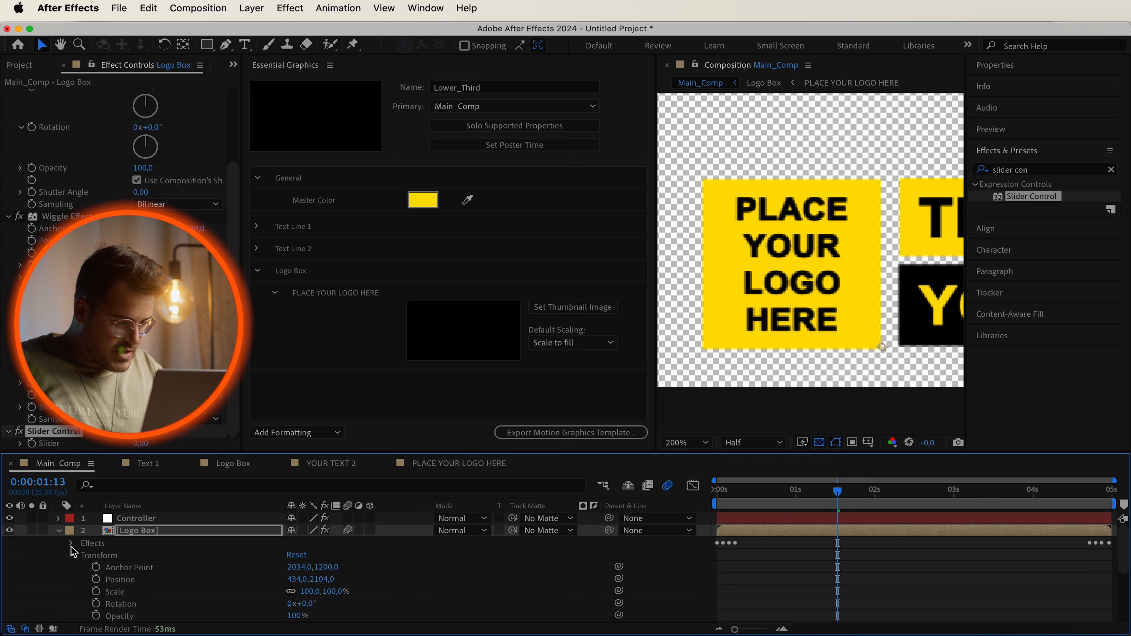
left_click(84, 580)
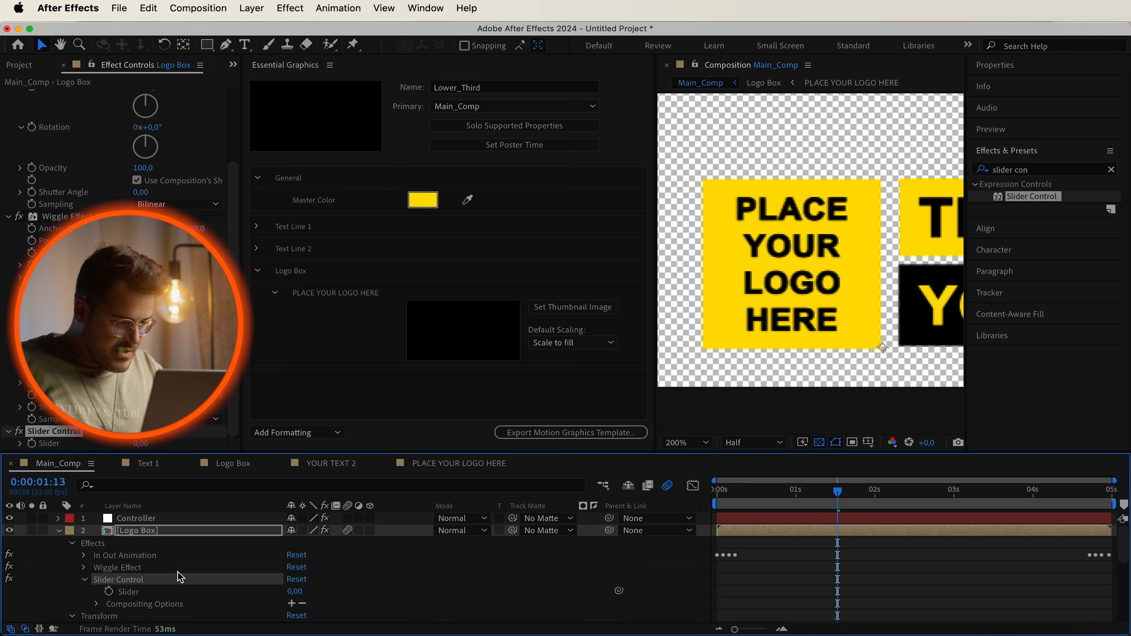
scroll(177, 578, "down", 4)
scroll(397, 545, "up", 3)
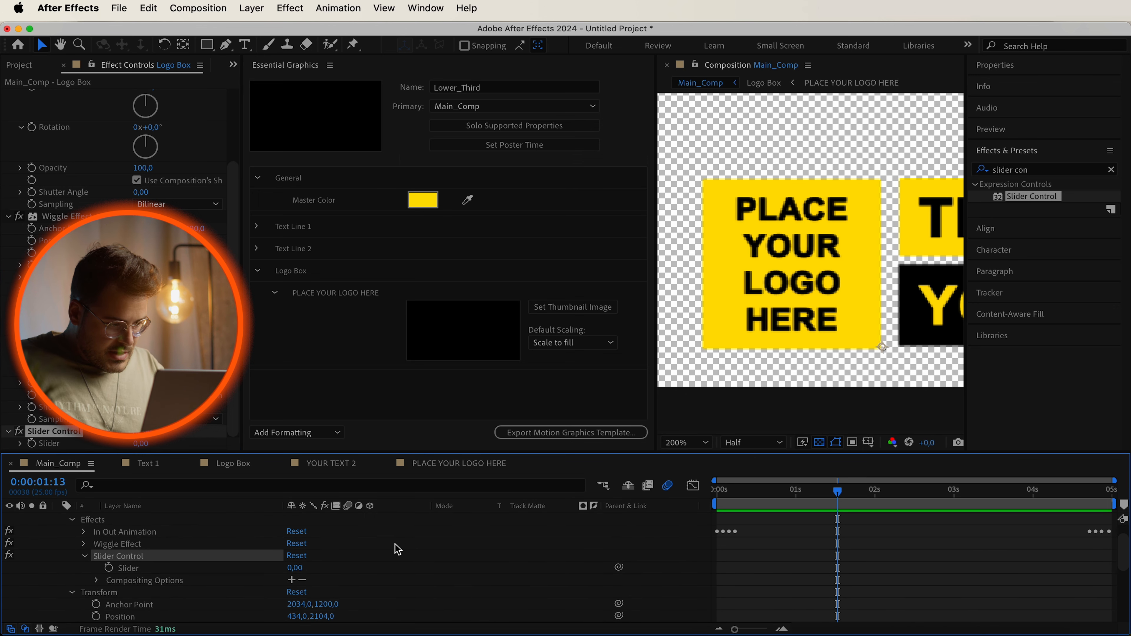
scroll(395, 545, "down", 3)
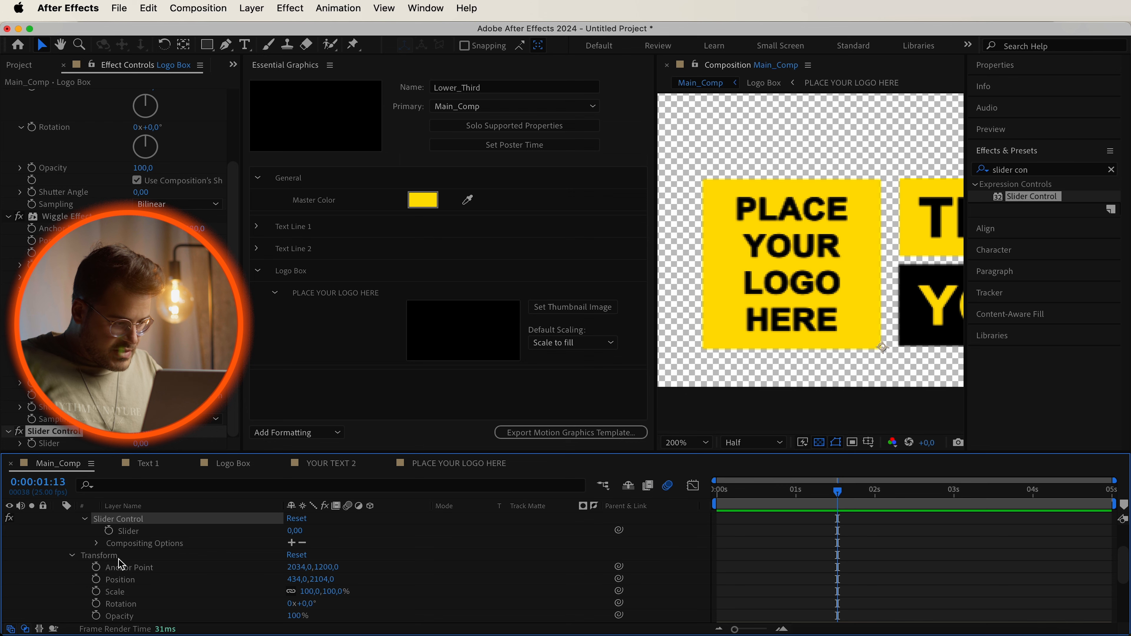
scroll(121, 563, "down", 1)
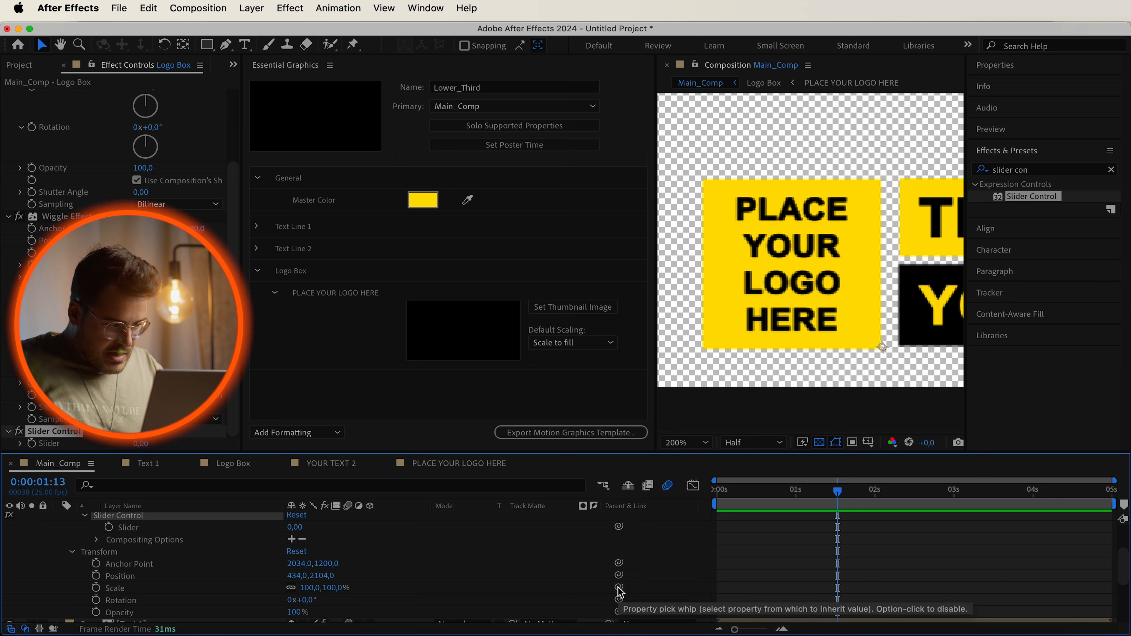
left_click_drag(619, 588, 298, 530)
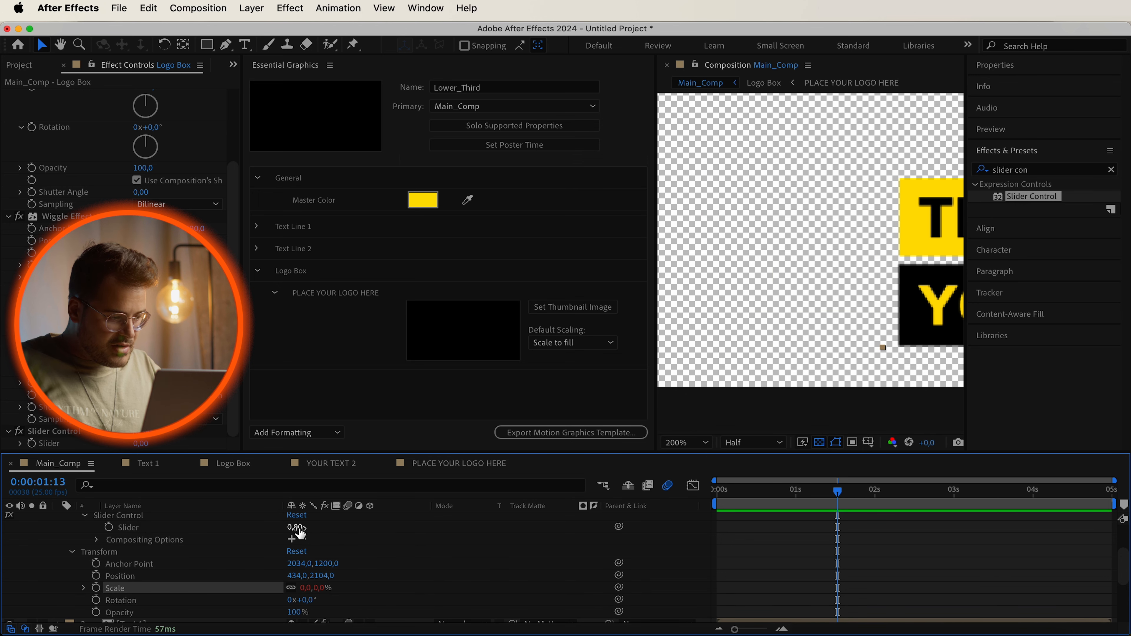
Add the Slider property to the Logo Box group in Essential Graphics and rename it Size.
left_click(139, 528)
left_click_drag(138, 528, 308, 276)
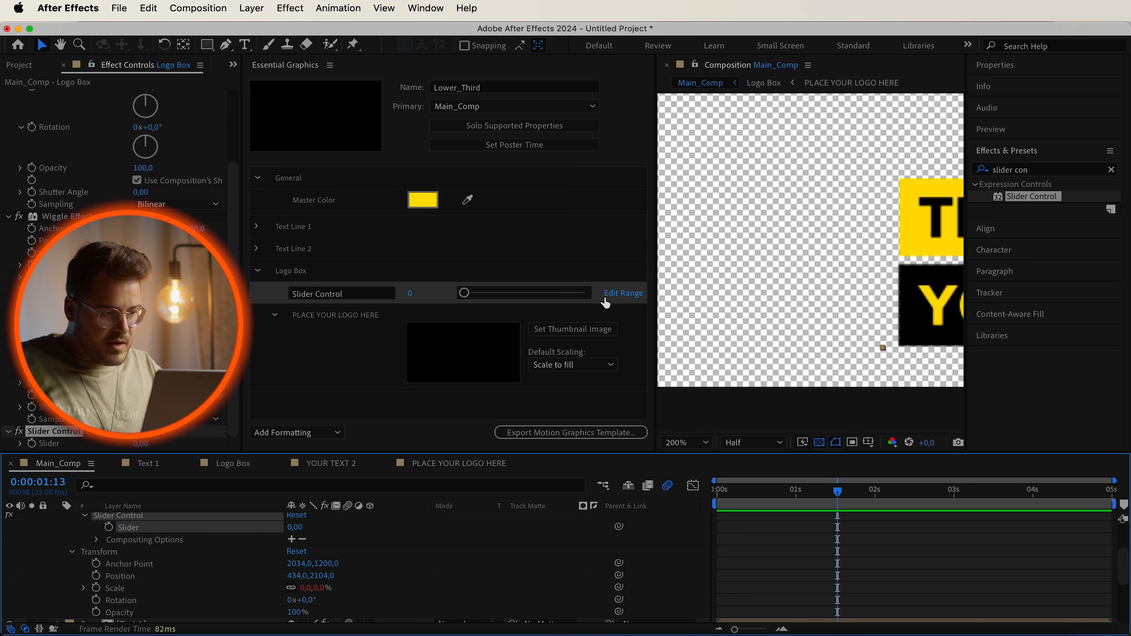
left_click(307, 296)
type("Size")
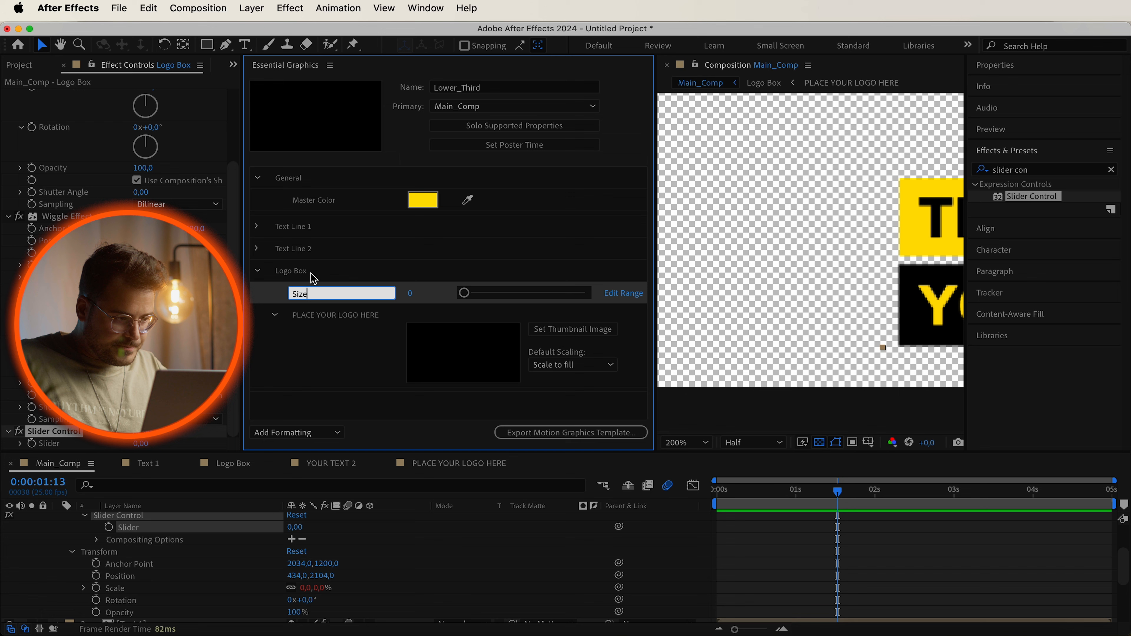
key("Return")
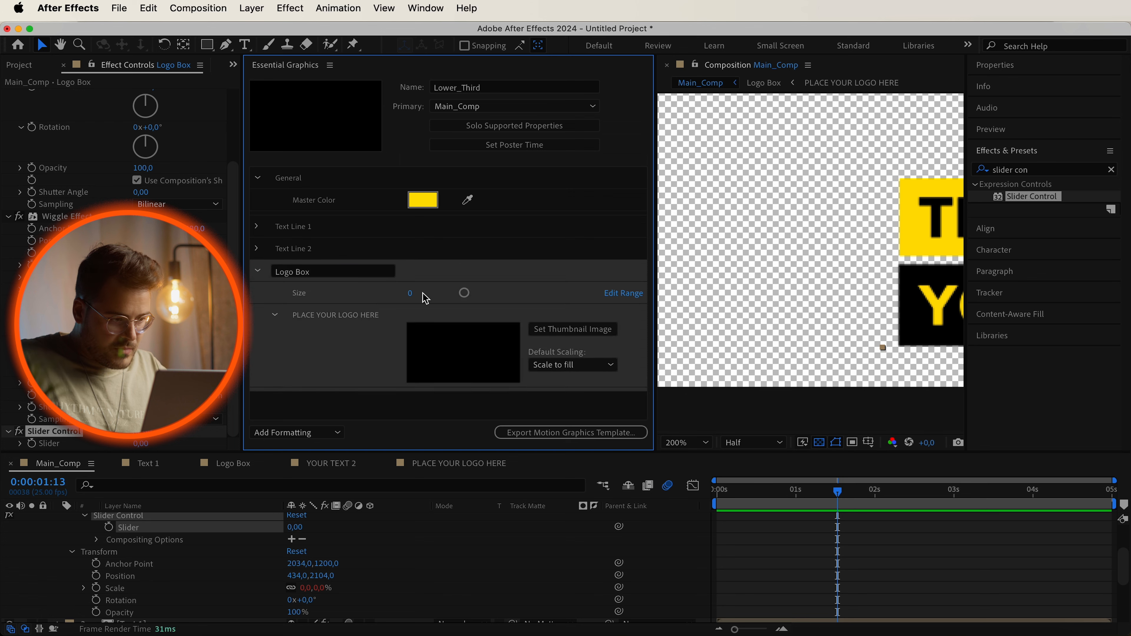
Set the Size control's slider range from 50 to 200 and its value to 100.
left_click_drag(465, 296, 621, 292)
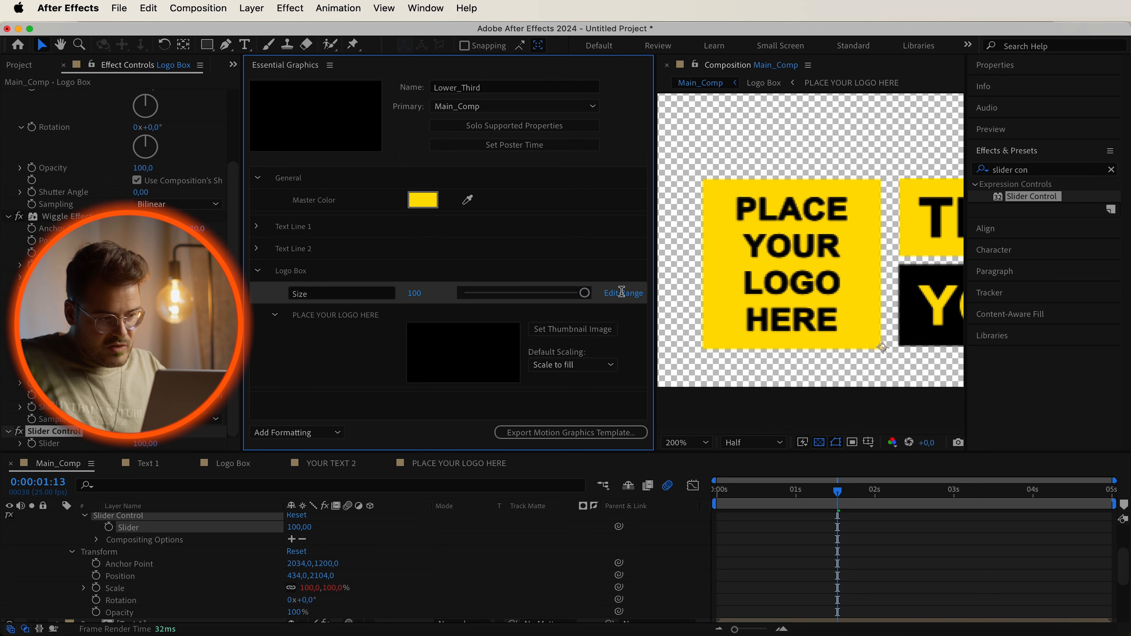
left_click(622, 293)
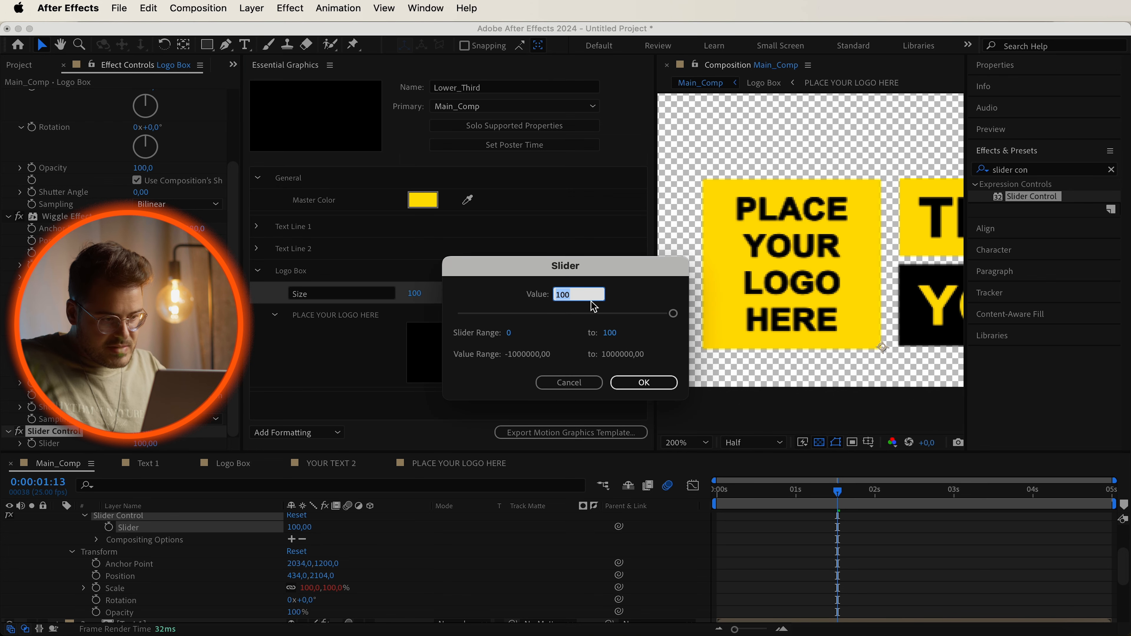
left_click(511, 334)
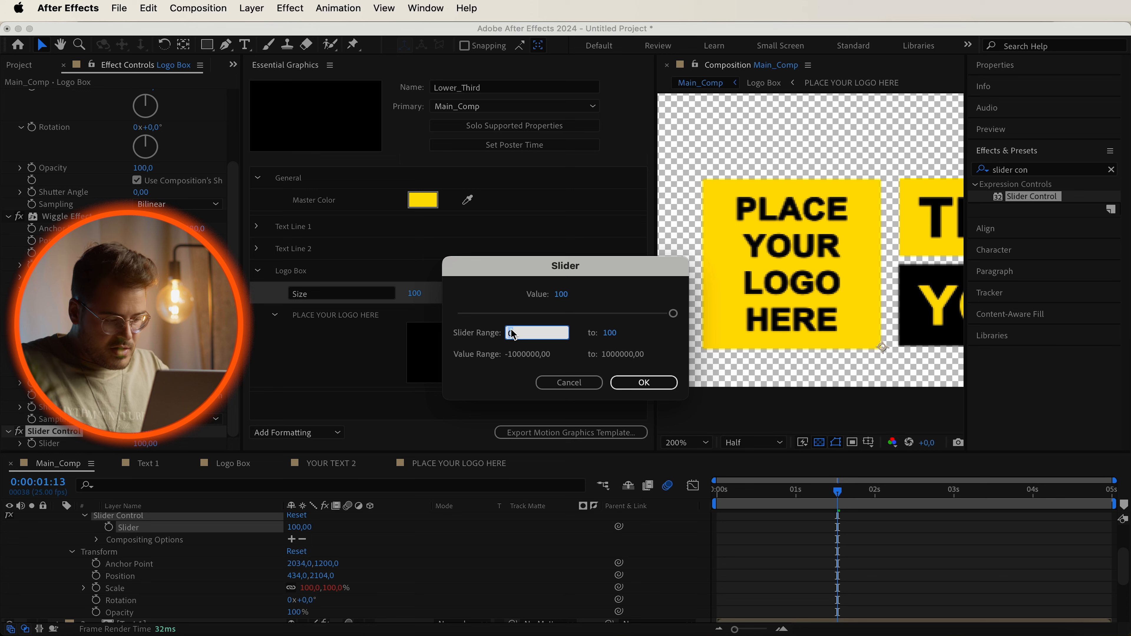
type("50")
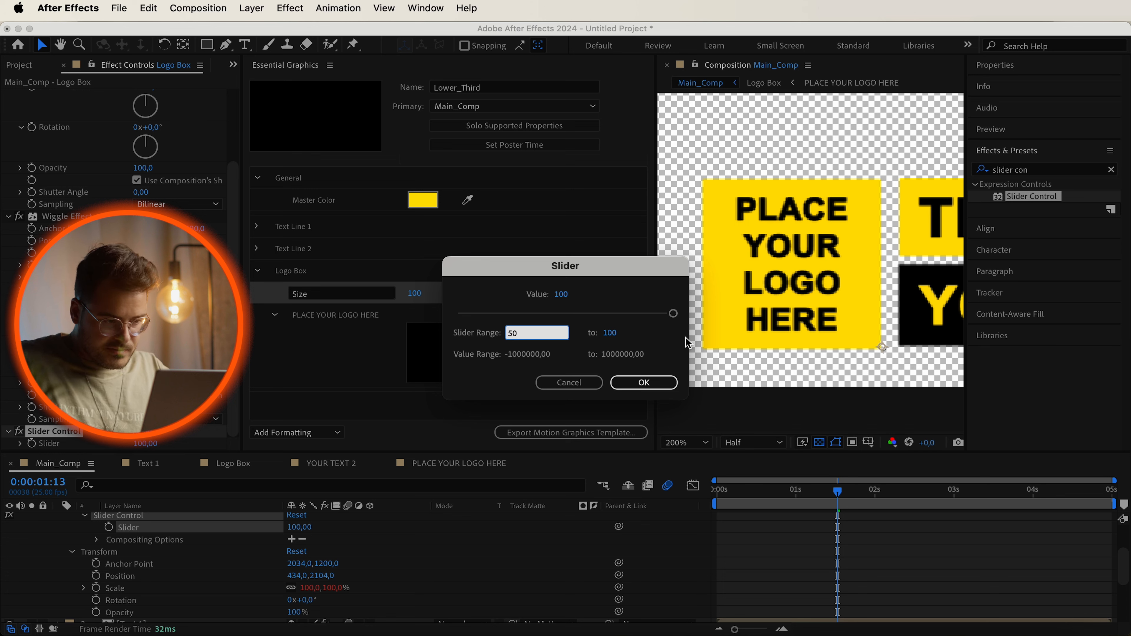
left_click(619, 334)
type("200")
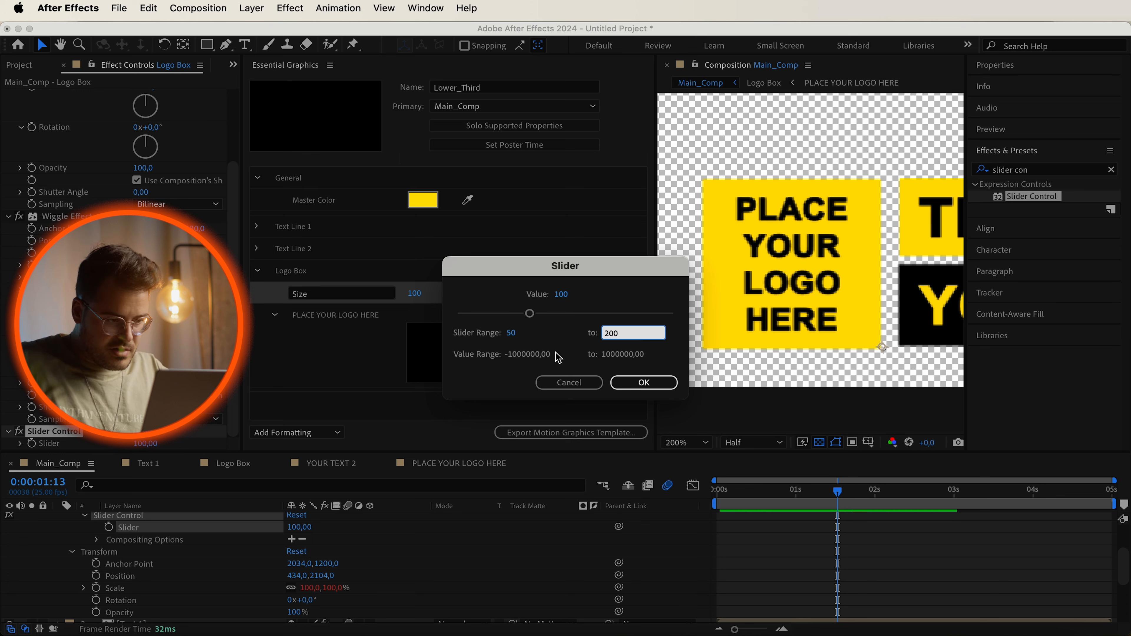
left_click(559, 313)
left_click(573, 293)
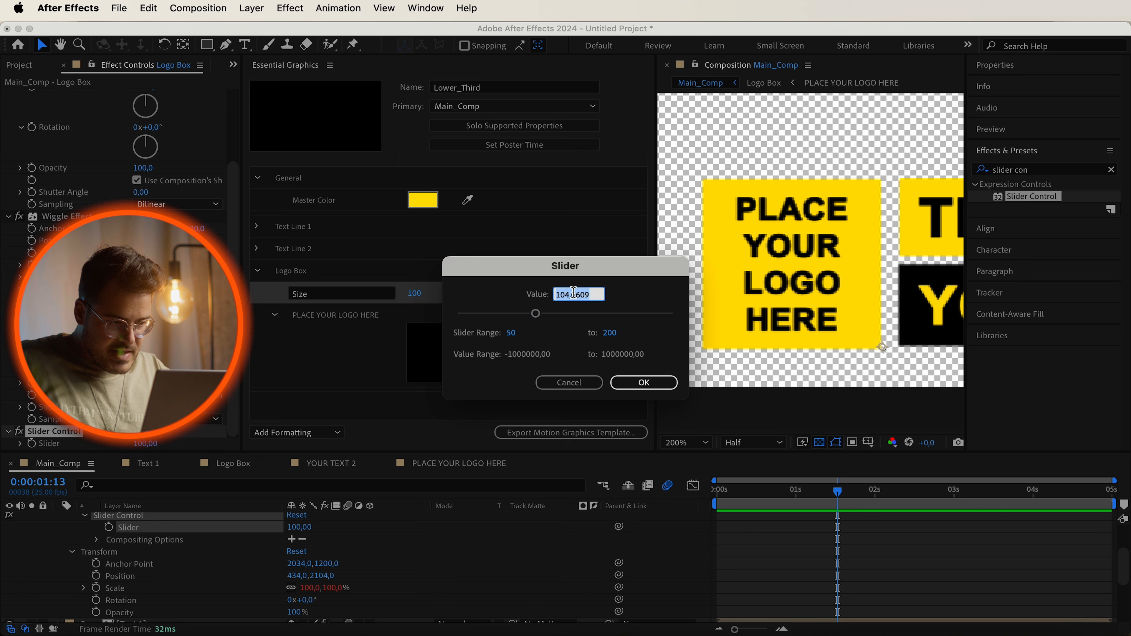
type("100")
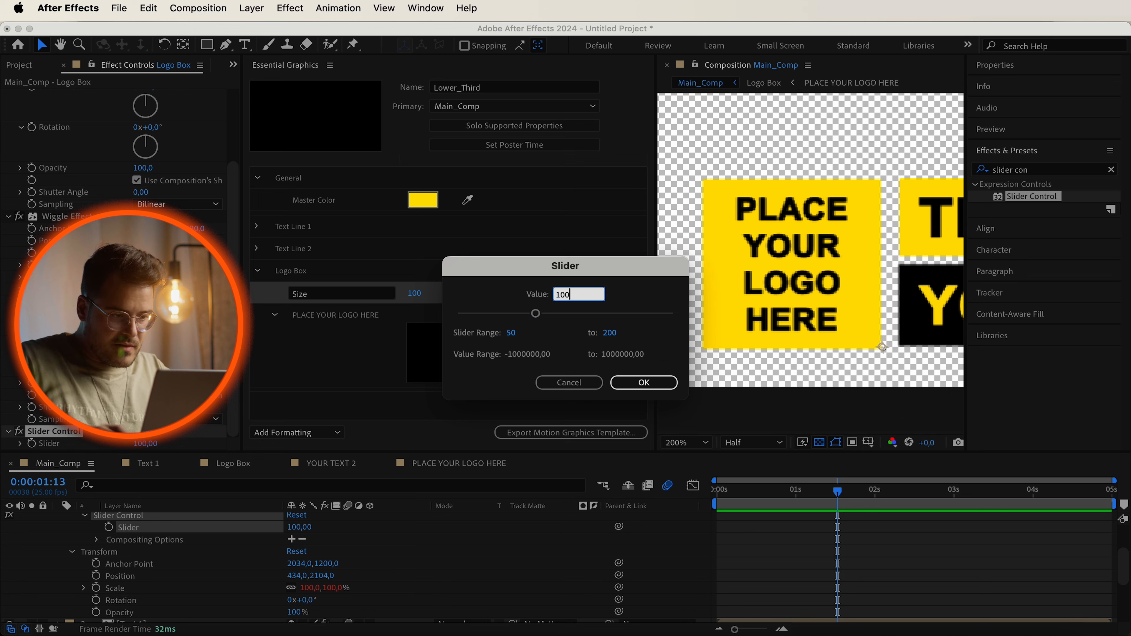
left_click(654, 386)
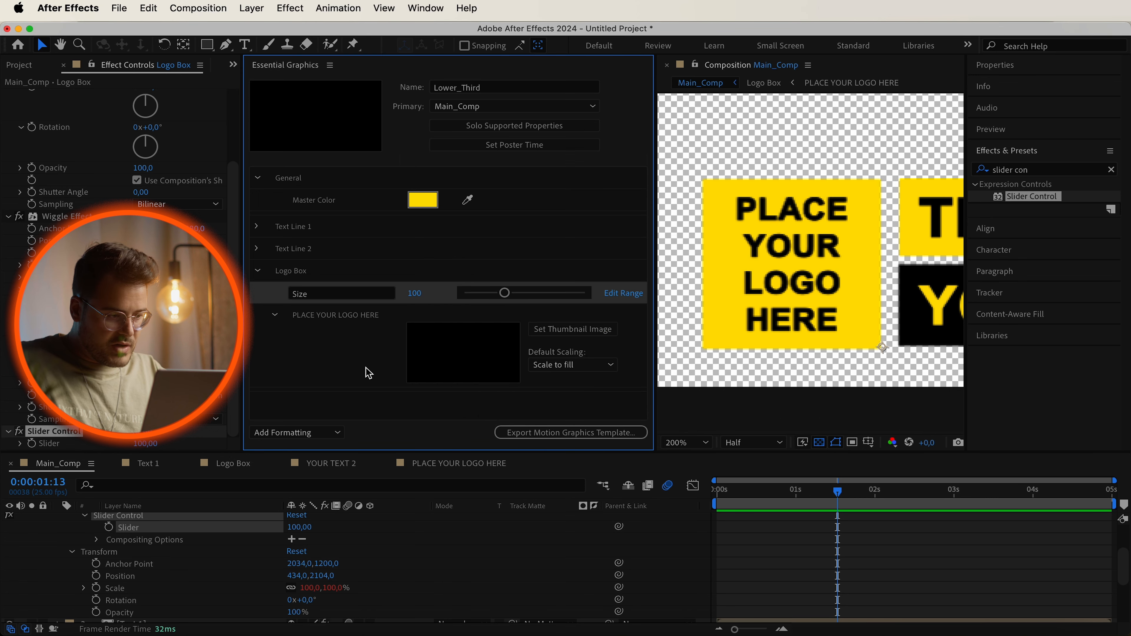
Try setting the Text Line 2 Size control to about 187, then undo the change.
left_click(258, 271)
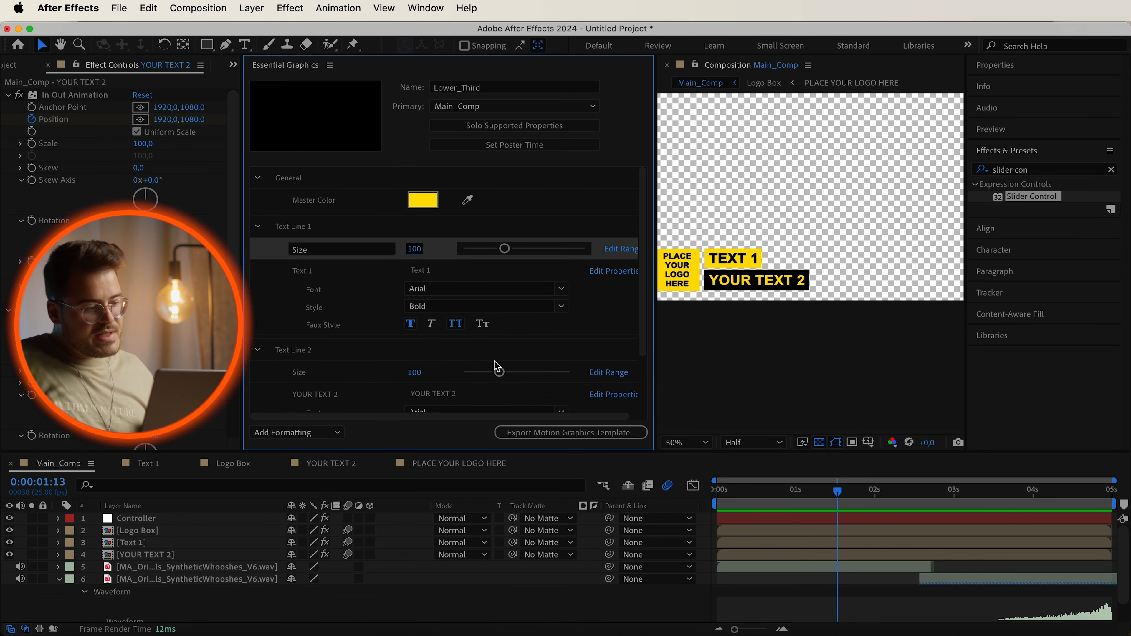
left_click_drag(500, 372, 562, 373)
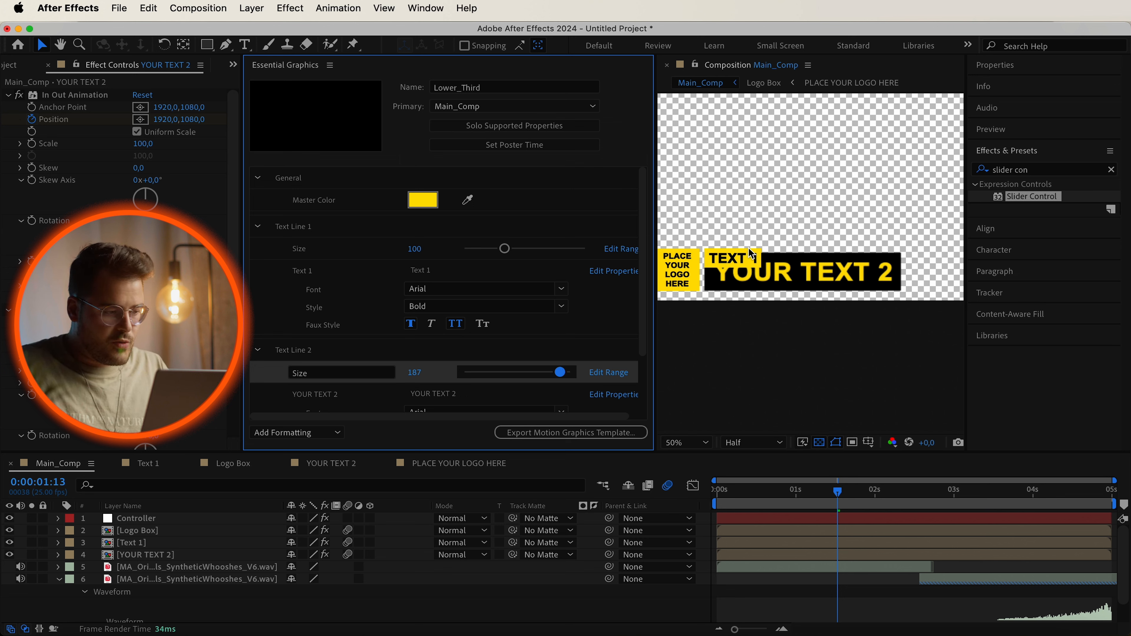
key("super+z")
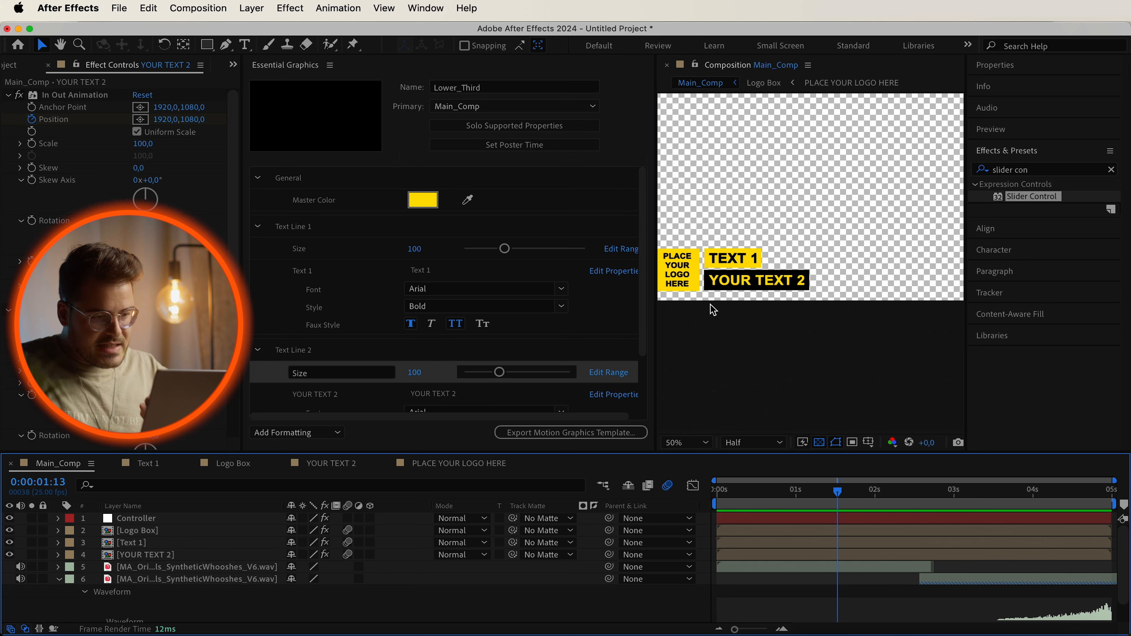
Open the Text 1 precomp and set its composition height to 125 px.
scroll(714, 301, "up", 2)
scroll(703, 289, "down", 2)
scroll(699, 276, "up", 2)
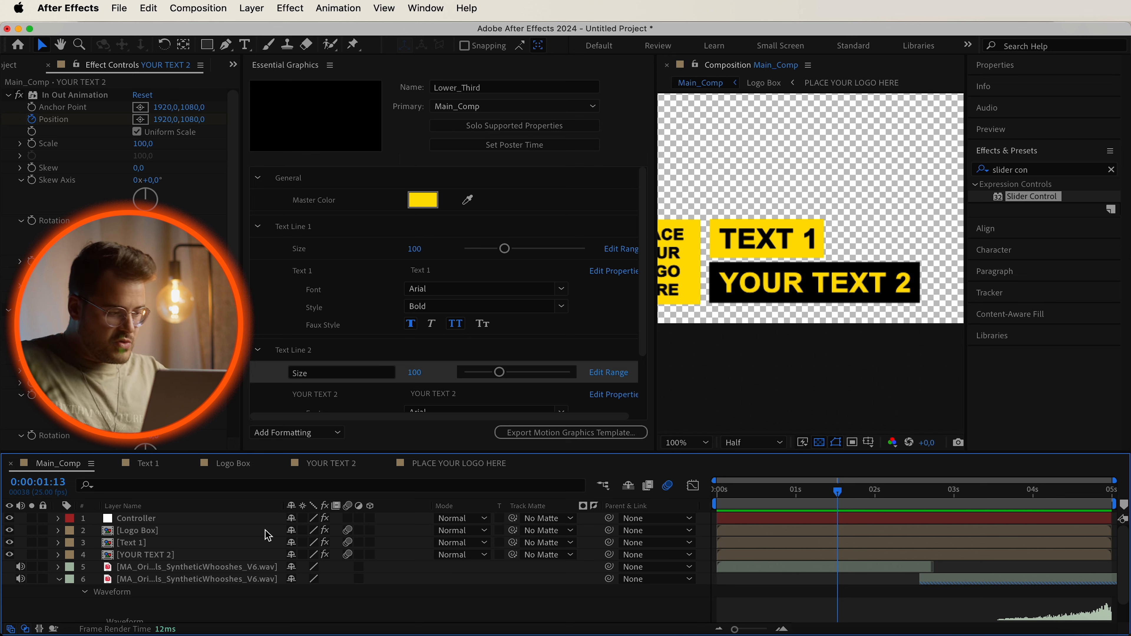
left_click(145, 551)
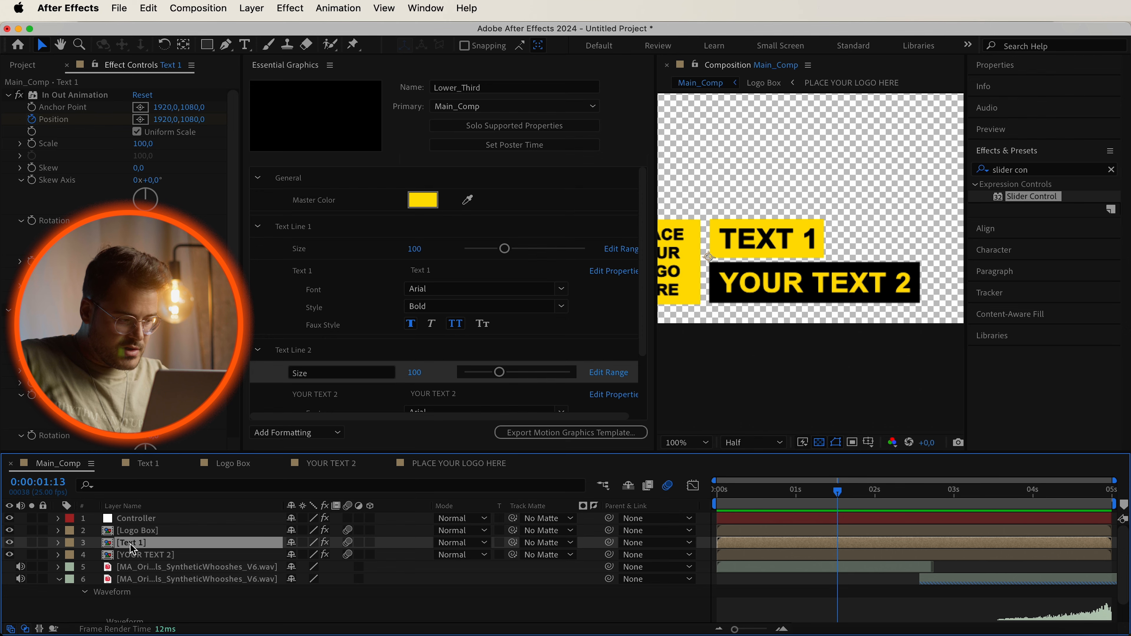
double_click(130, 544)
scroll(760, 290, "down", 2)
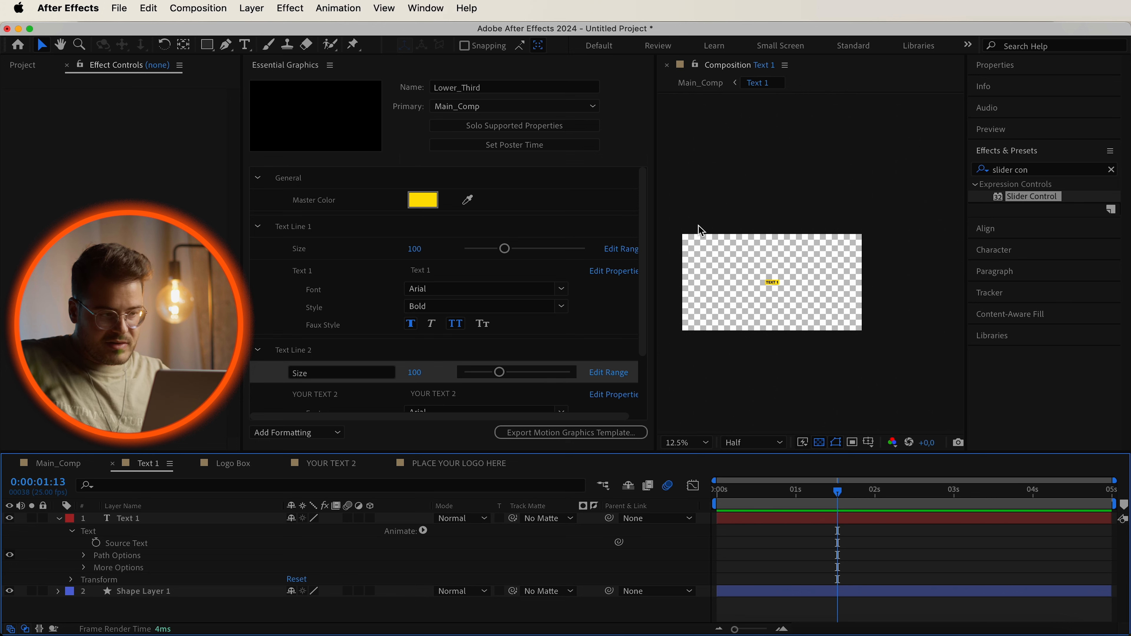
left_click(214, 6)
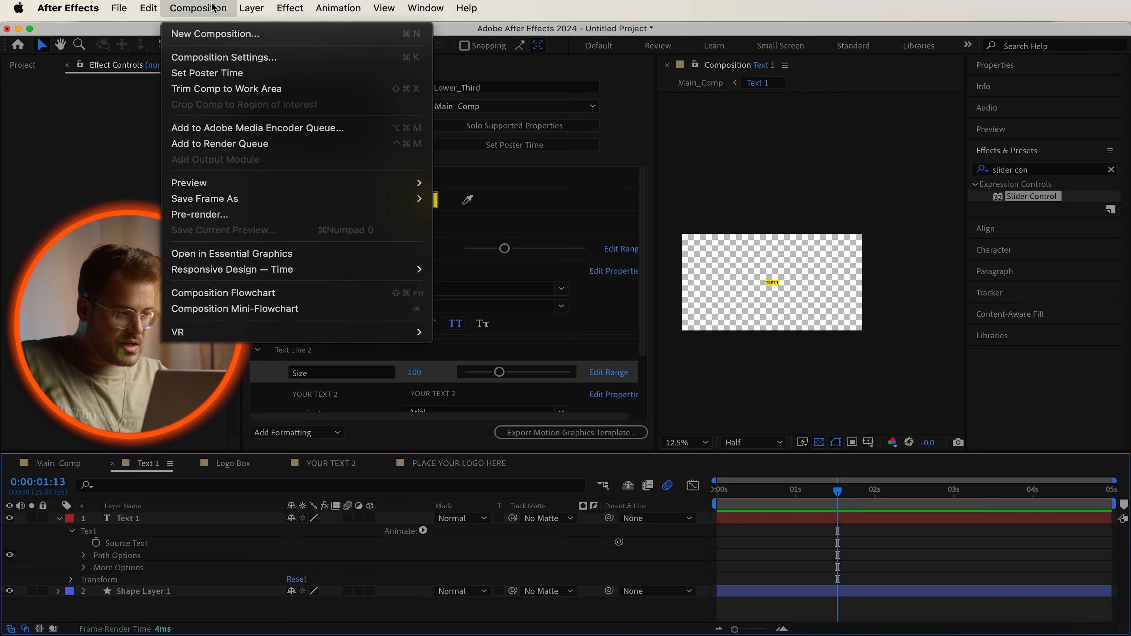
left_click(276, 56)
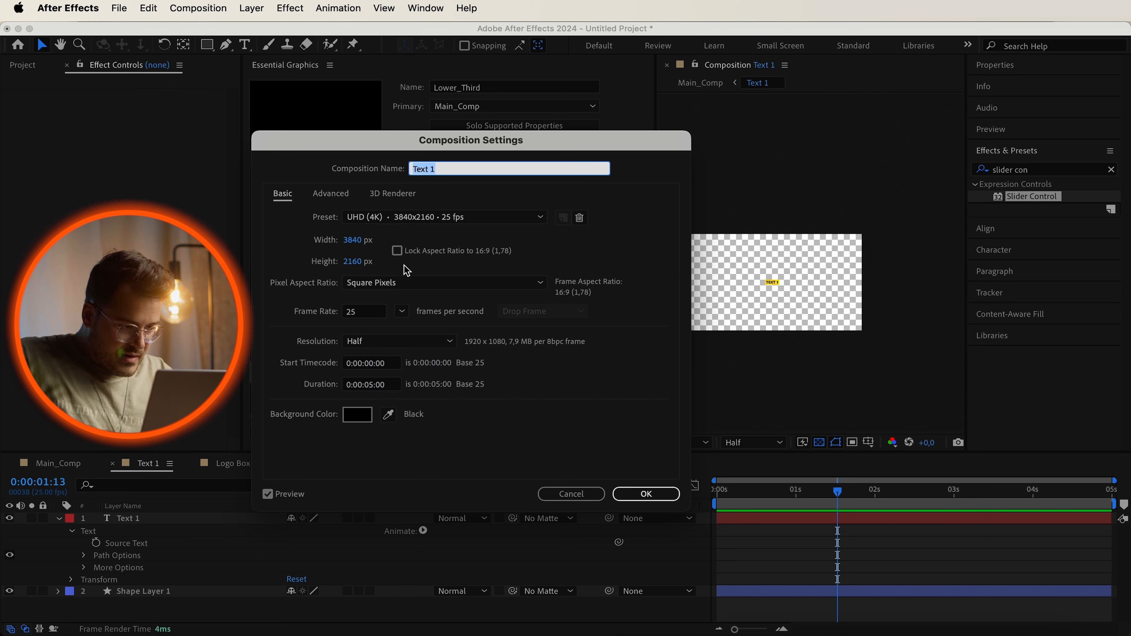
left_click(356, 262)
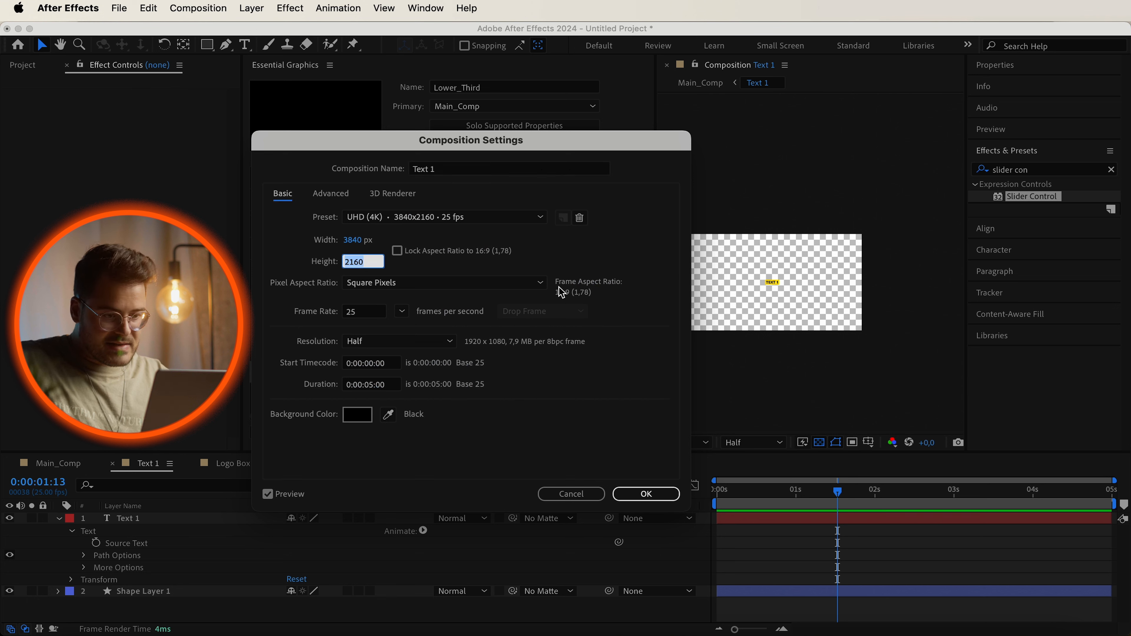
type("125")
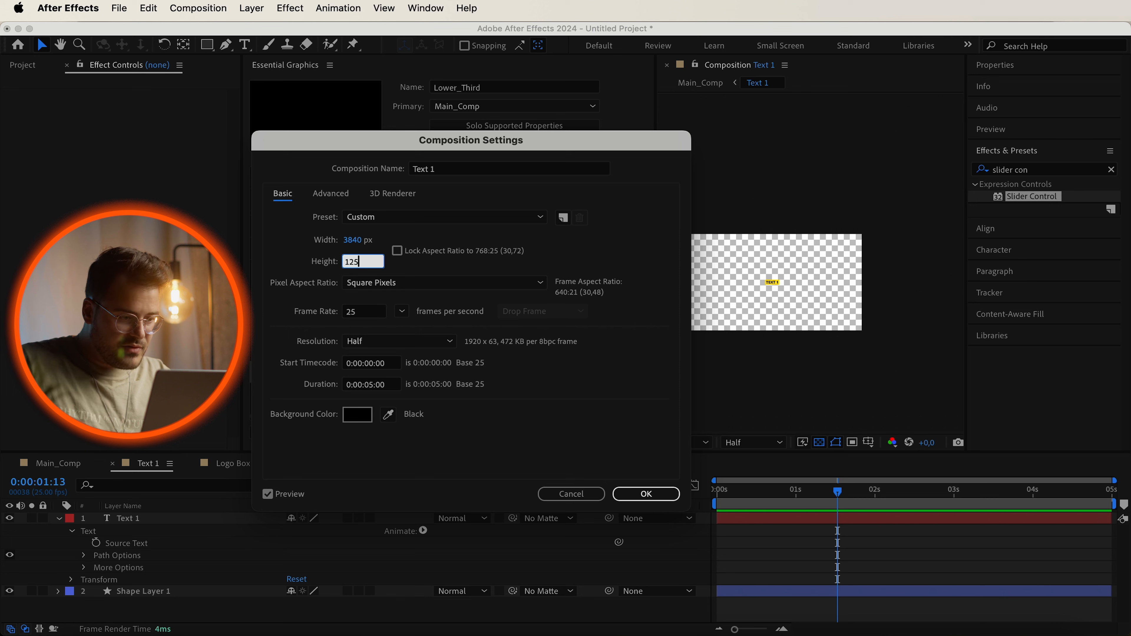
left_click(639, 496)
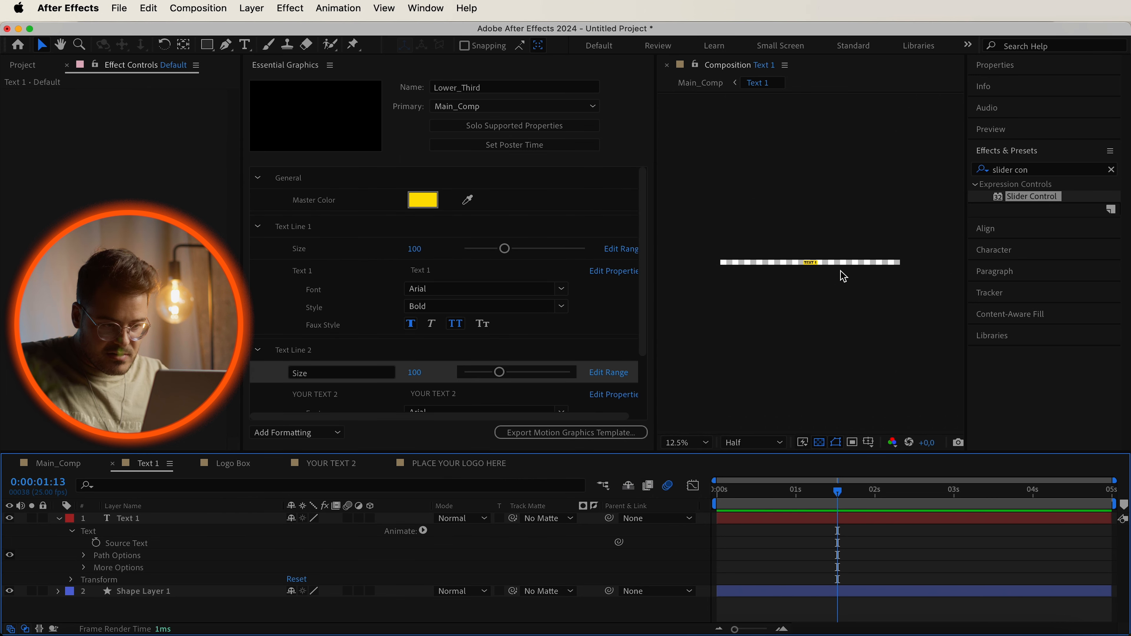
Set the Text 1 composition height to 115 px.
scroll(813, 258, "up", 5)
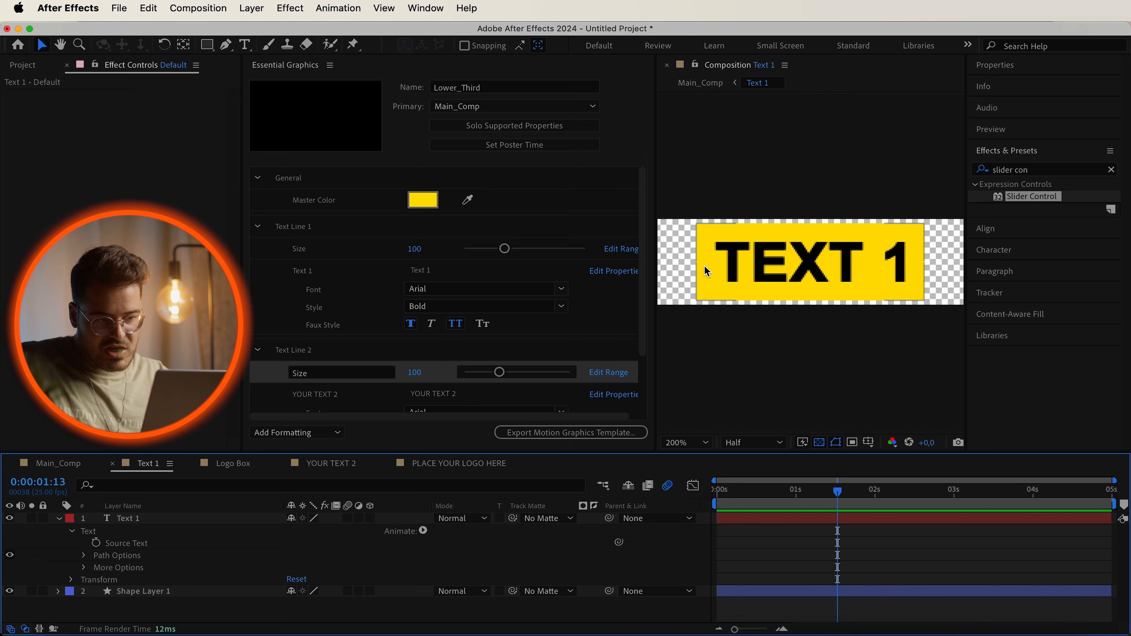
left_click(219, 9)
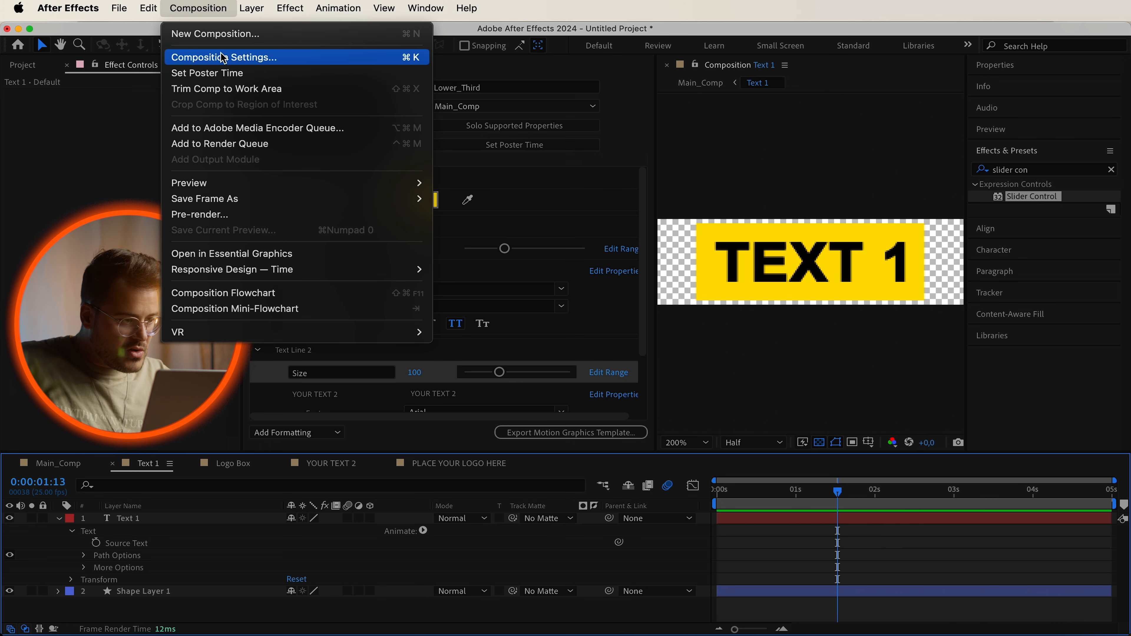
left_click(223, 58)
left_click(363, 261)
type("1")
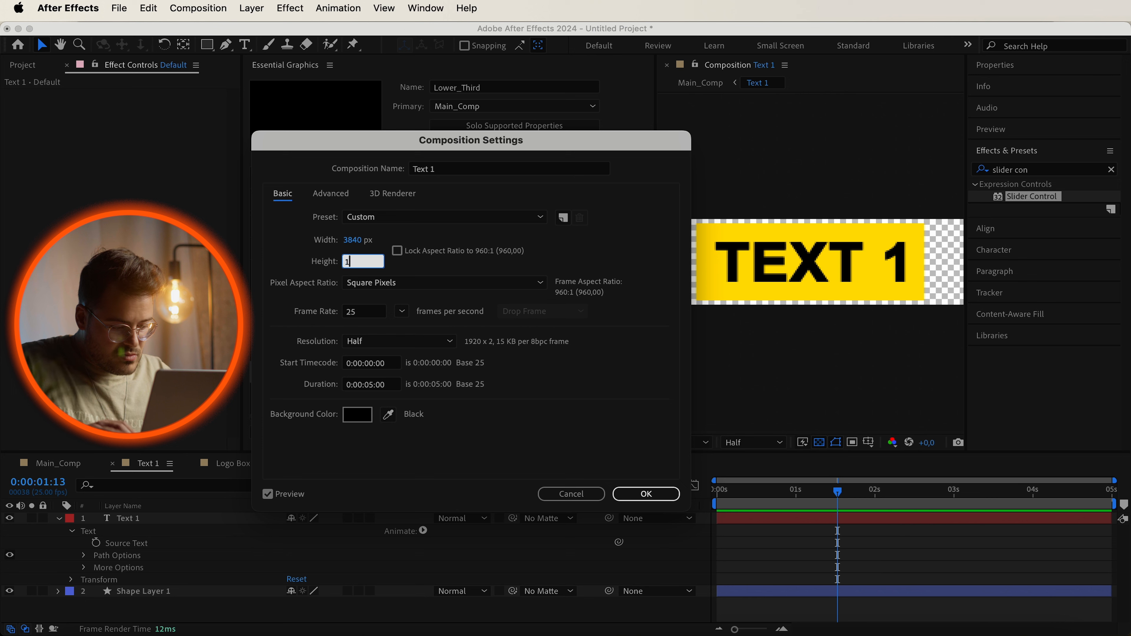
type("15")
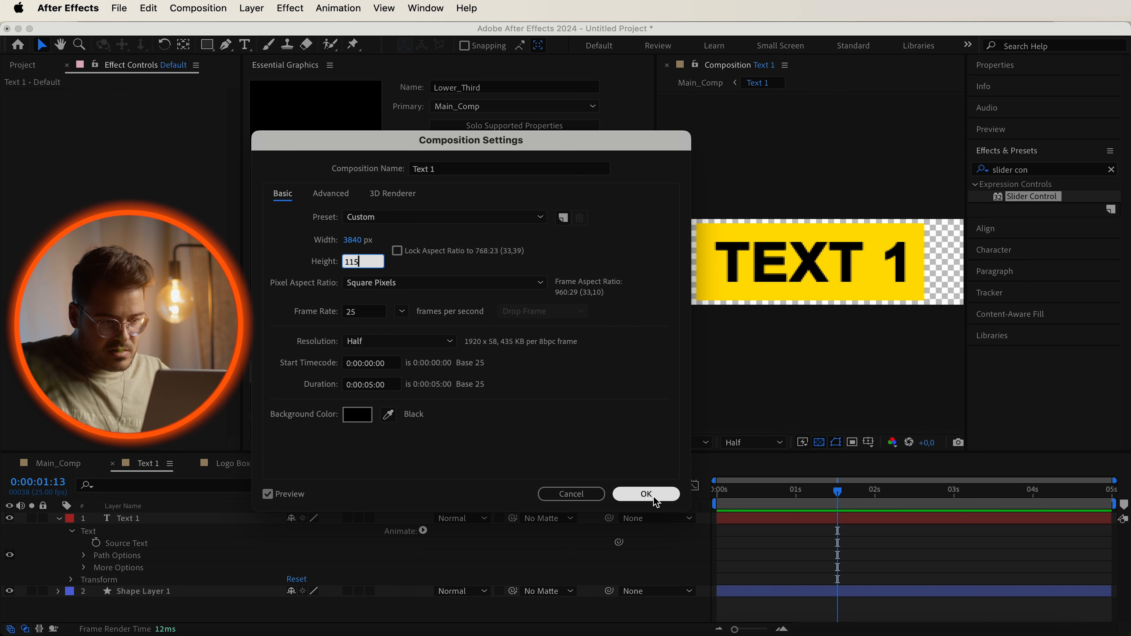
left_click(649, 495)
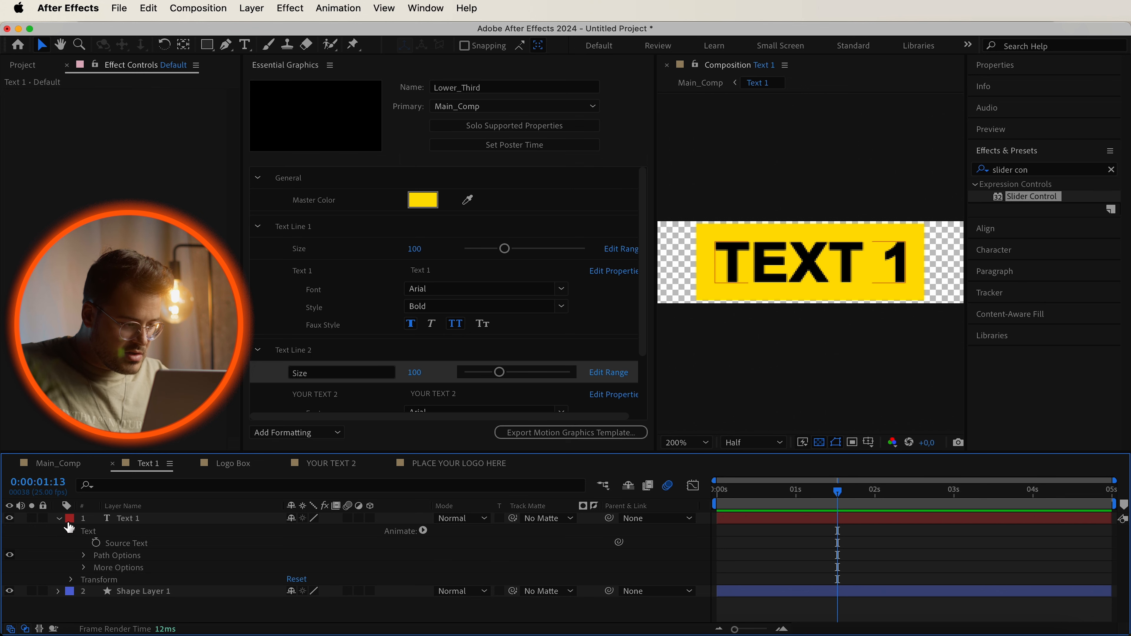
Open the YOUR TEXT 2 precomp and set its composition height to 115 px.
left_click(338, 469)
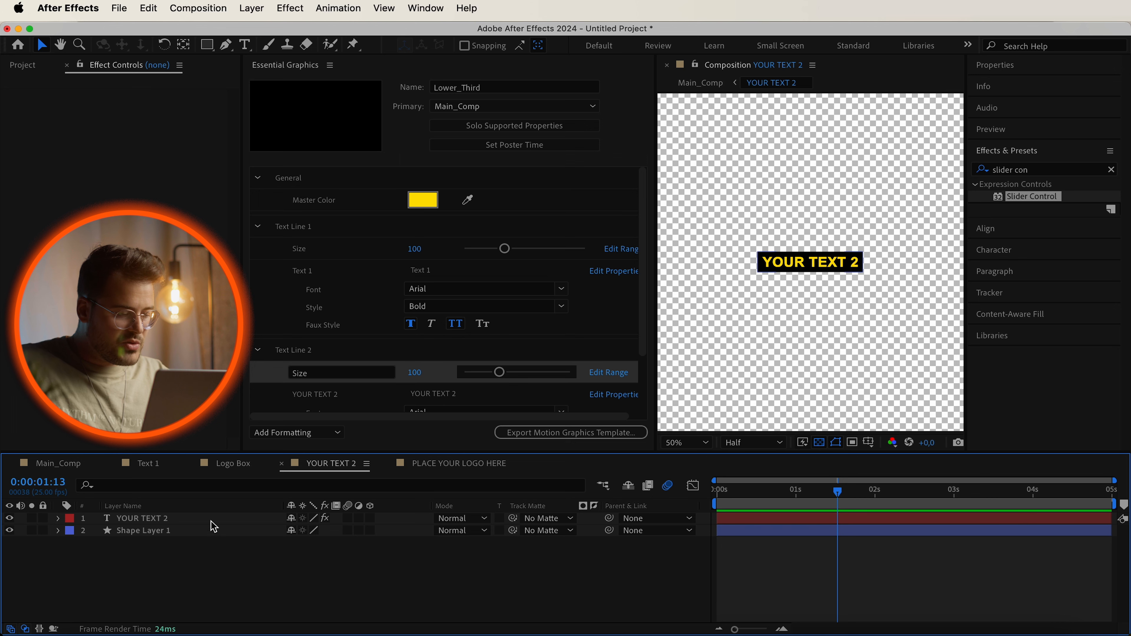
left_click(198, 8)
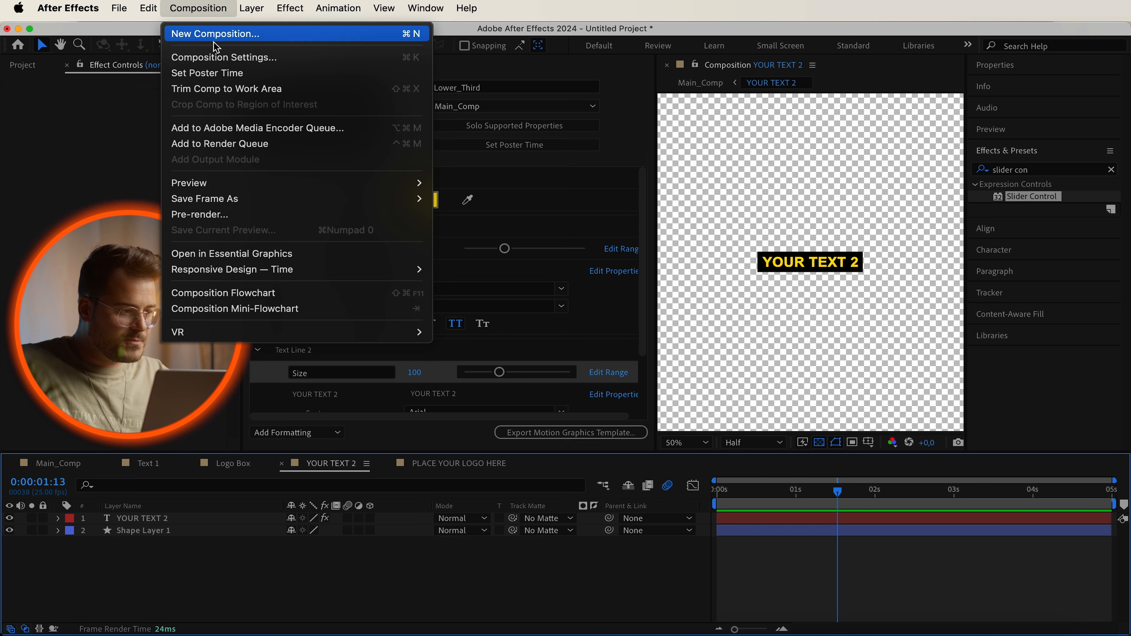
left_click(215, 56)
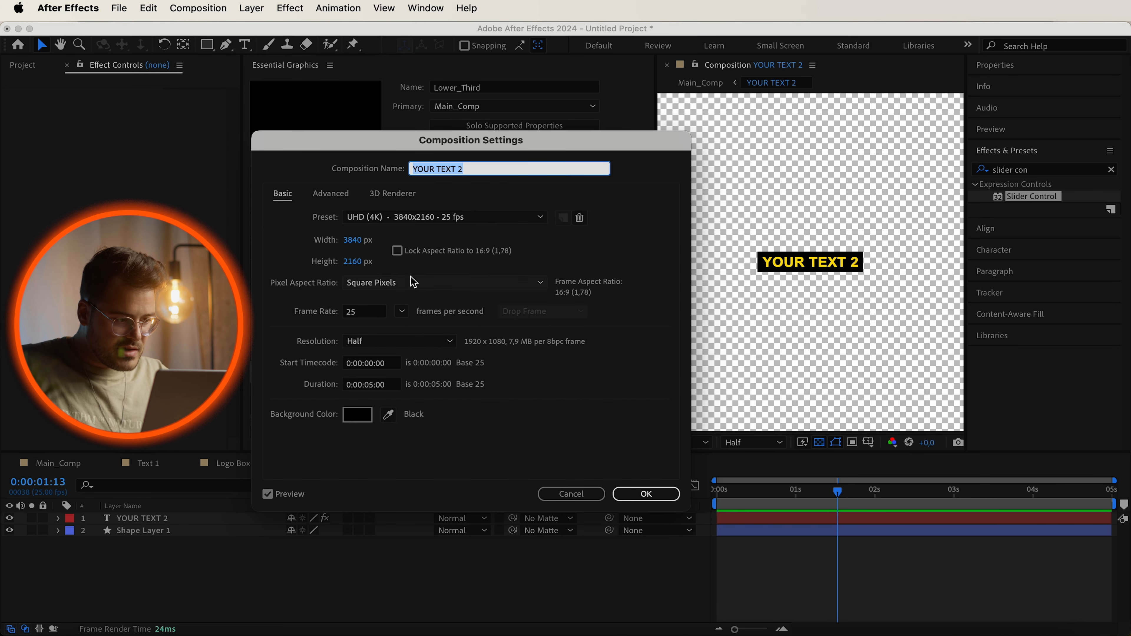
left_click(378, 263)
type("115")
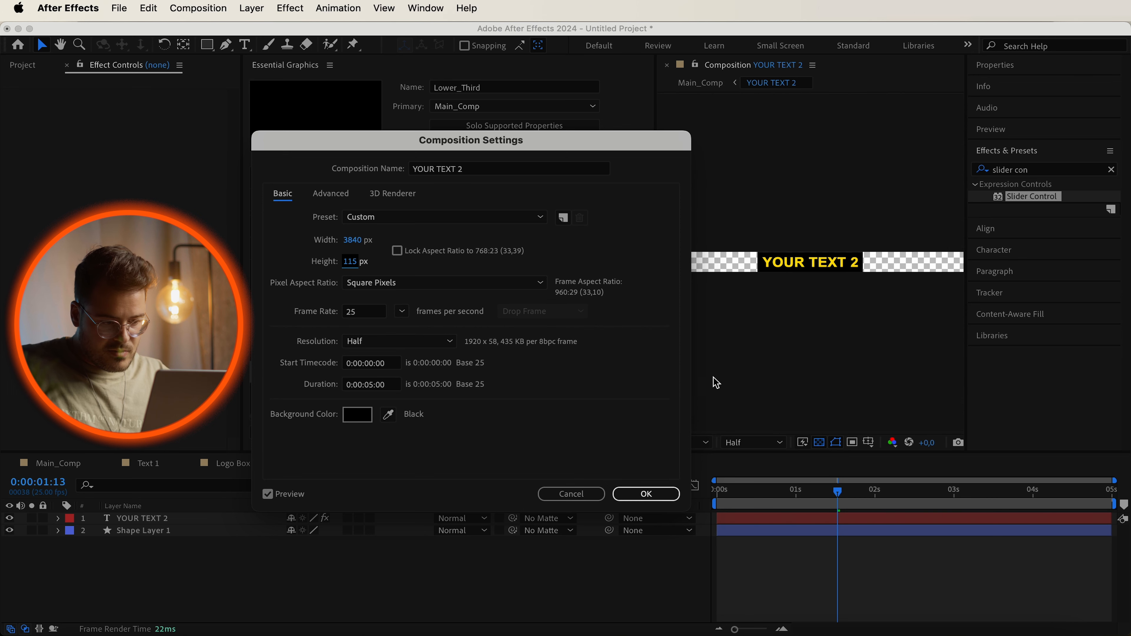
left_click(644, 495)
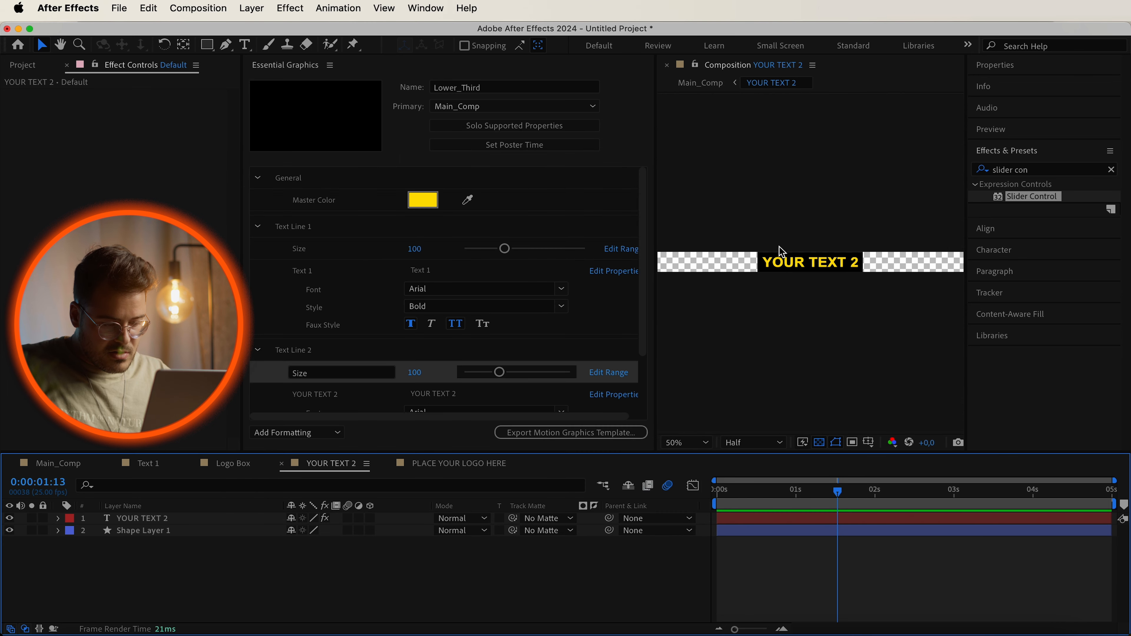
Return to Main_Comp and inspect the resized text boxes in the lower third.
scroll(796, 248, "up", 5)
scroll(794, 252, "down", 3)
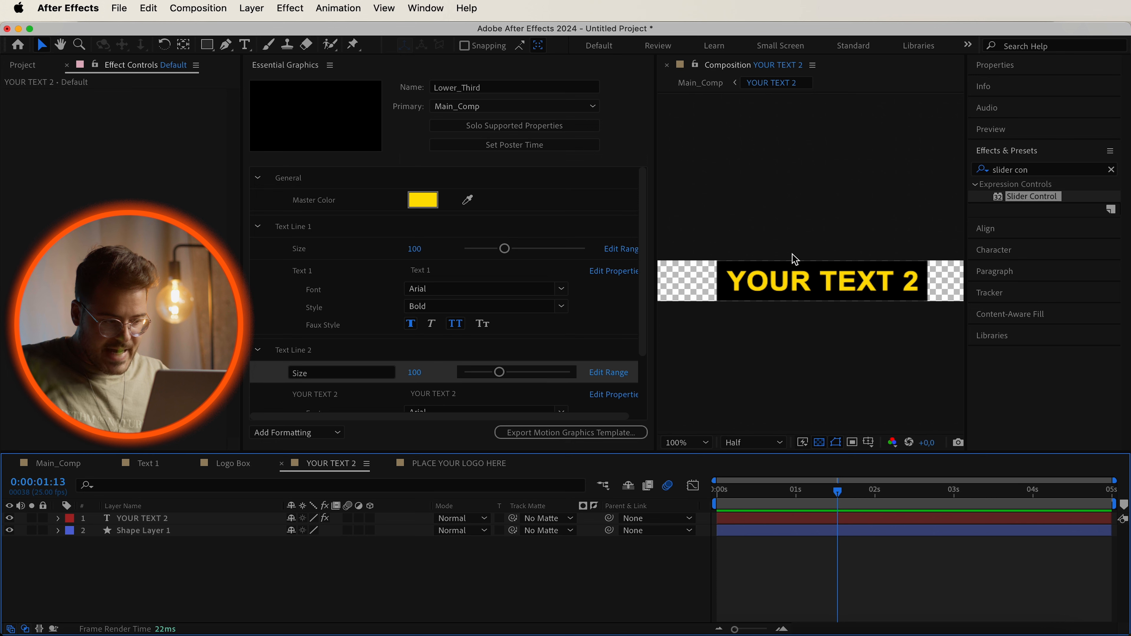
left_click(58, 466)
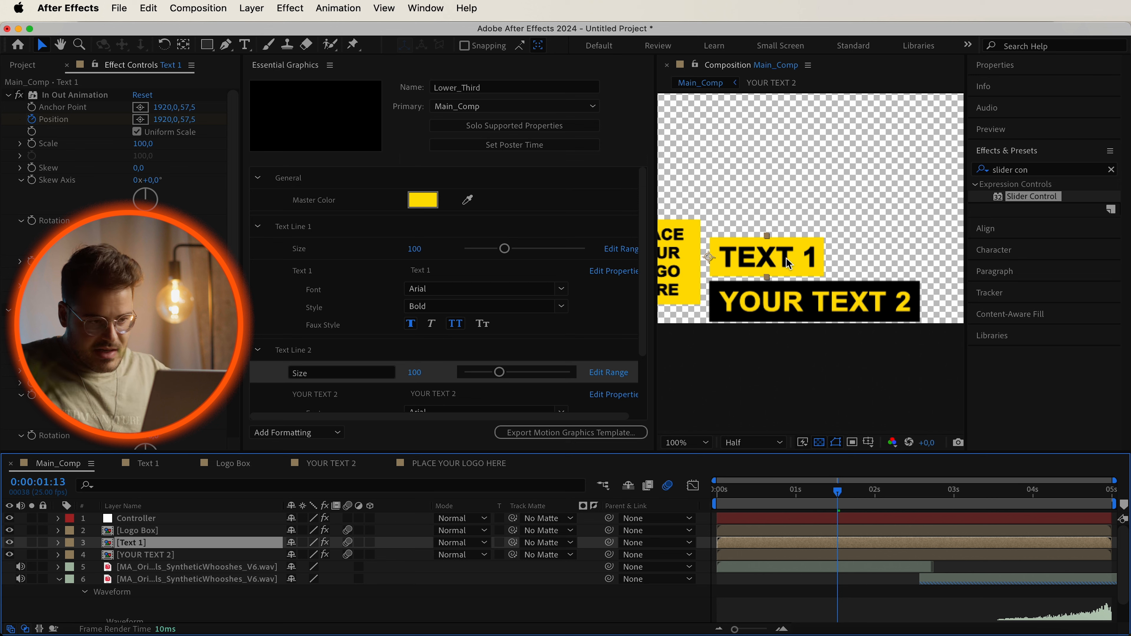
scroll(752, 260, "up", 2)
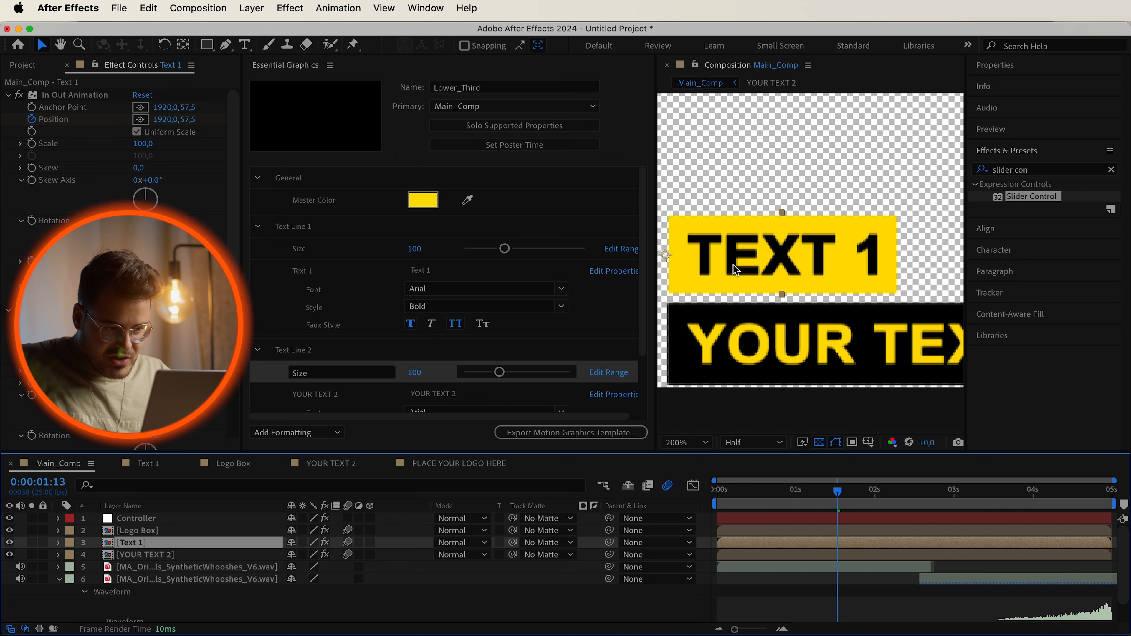
scroll(708, 266, "down", 2)
left_click(787, 290)
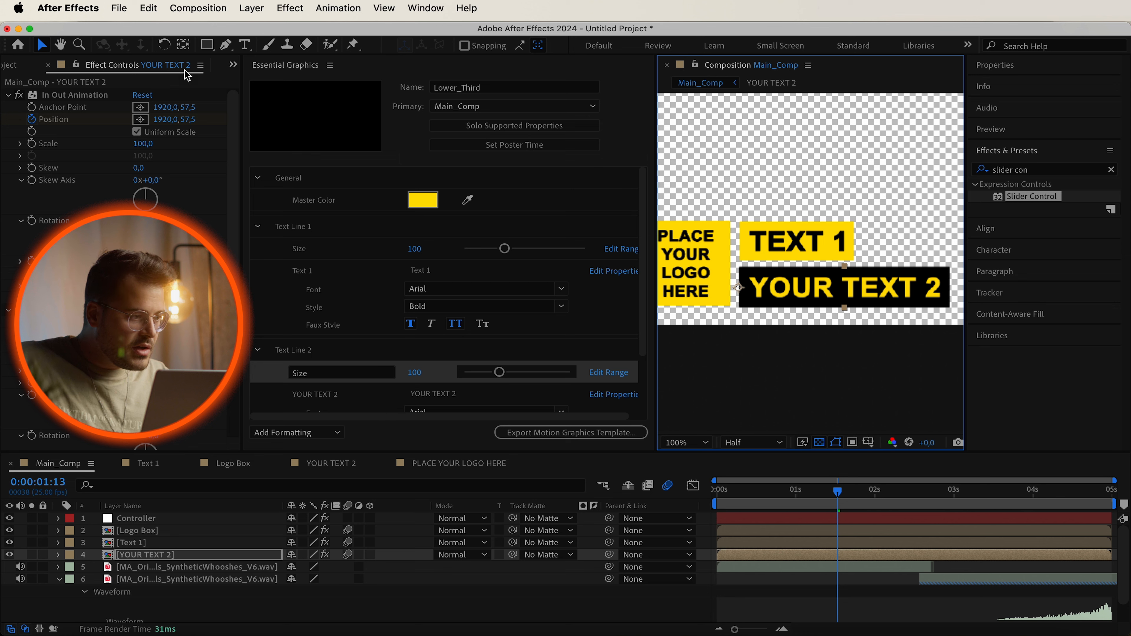
left_click(183, 45)
left_click_drag(738, 288, 743, 309)
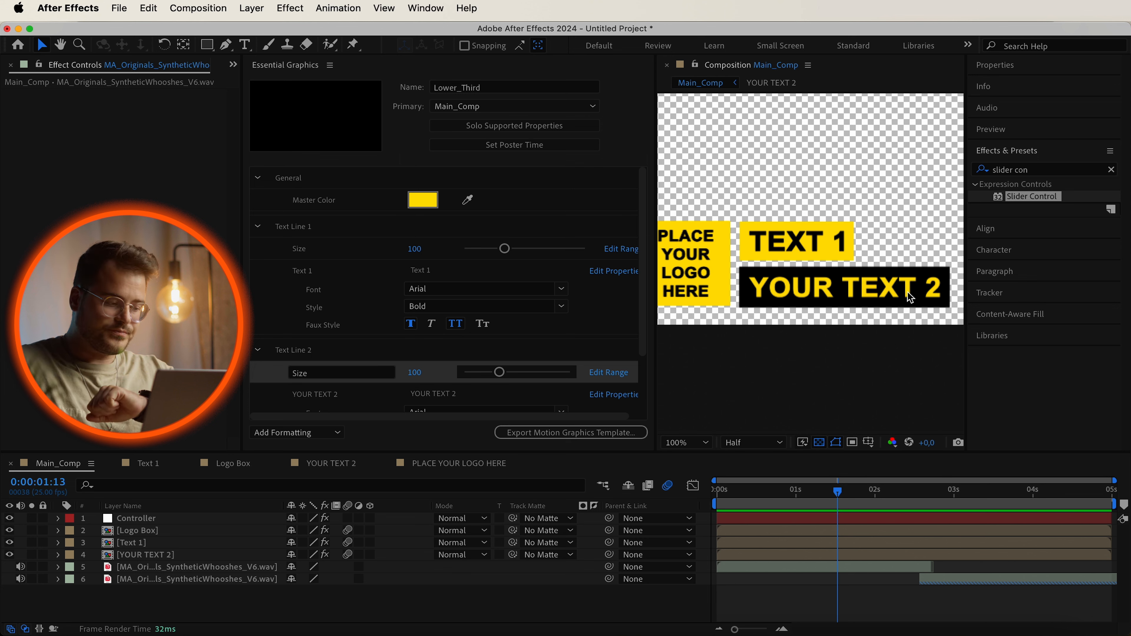
Paste a Position expression on the Text 1 layer that places it relative to the YOUR TEXT 2 layer.
left_click(169, 544)
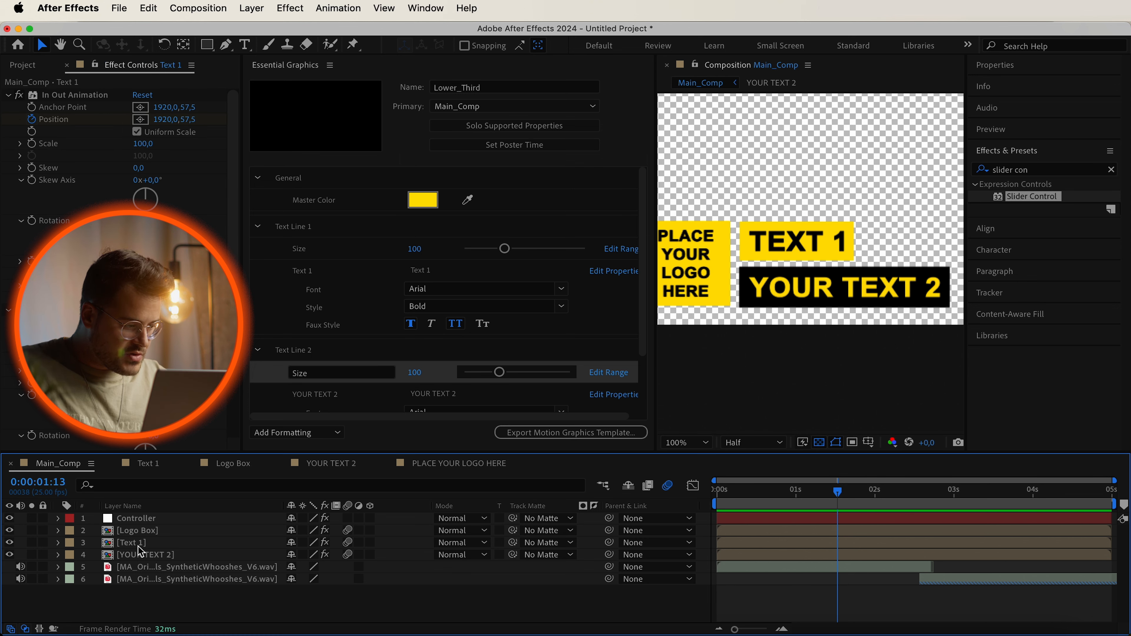
left_click(59, 542)
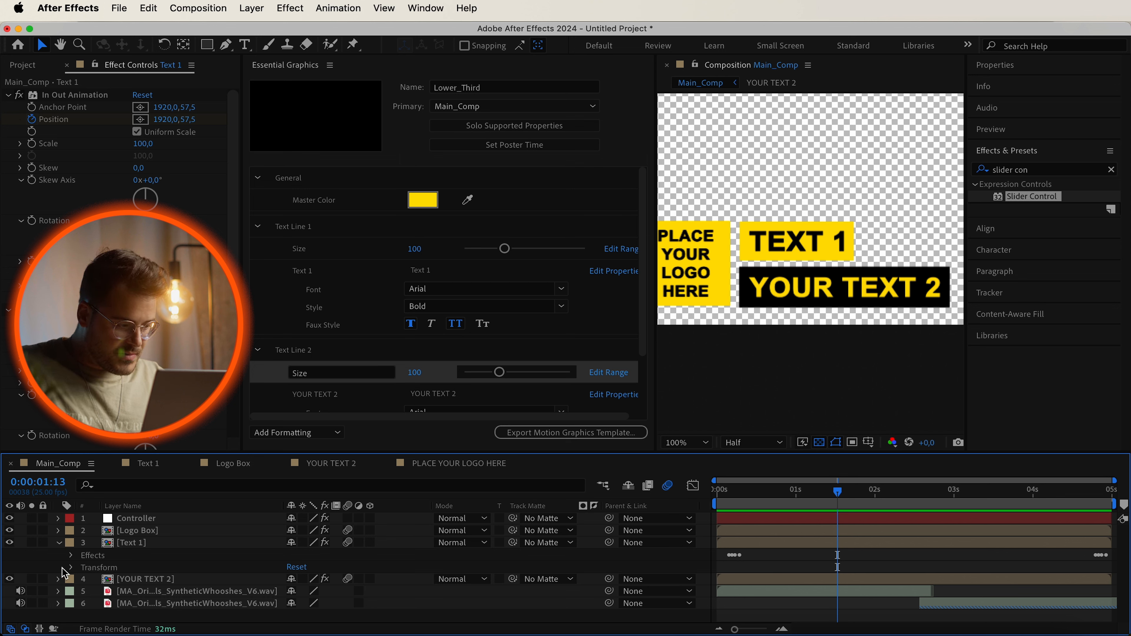
left_click(72, 569)
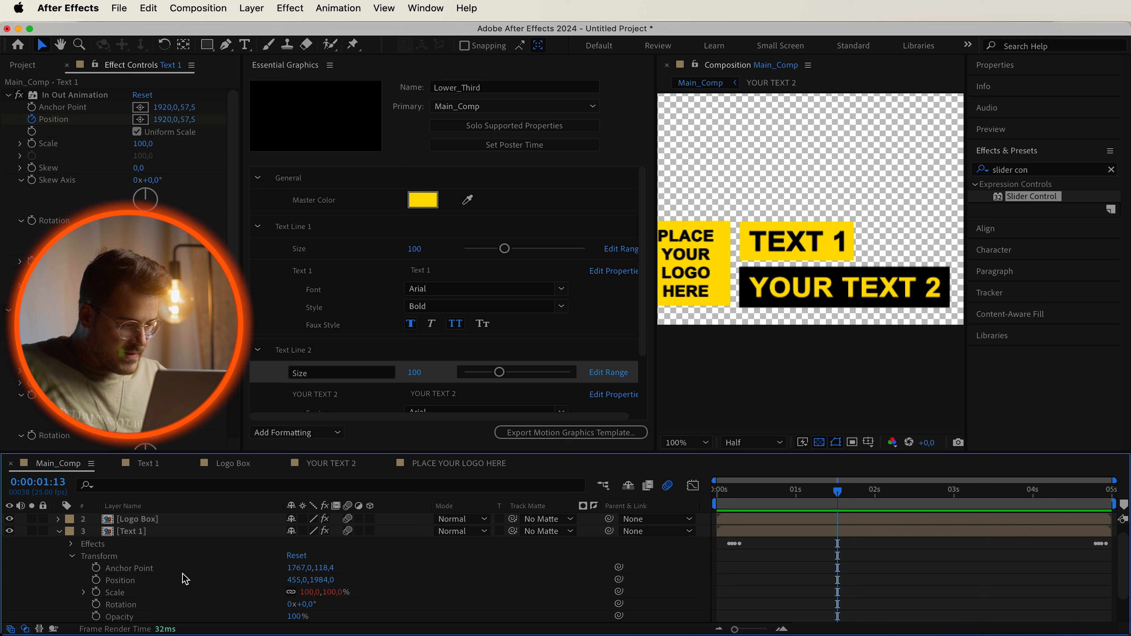
left_click(98, 582)
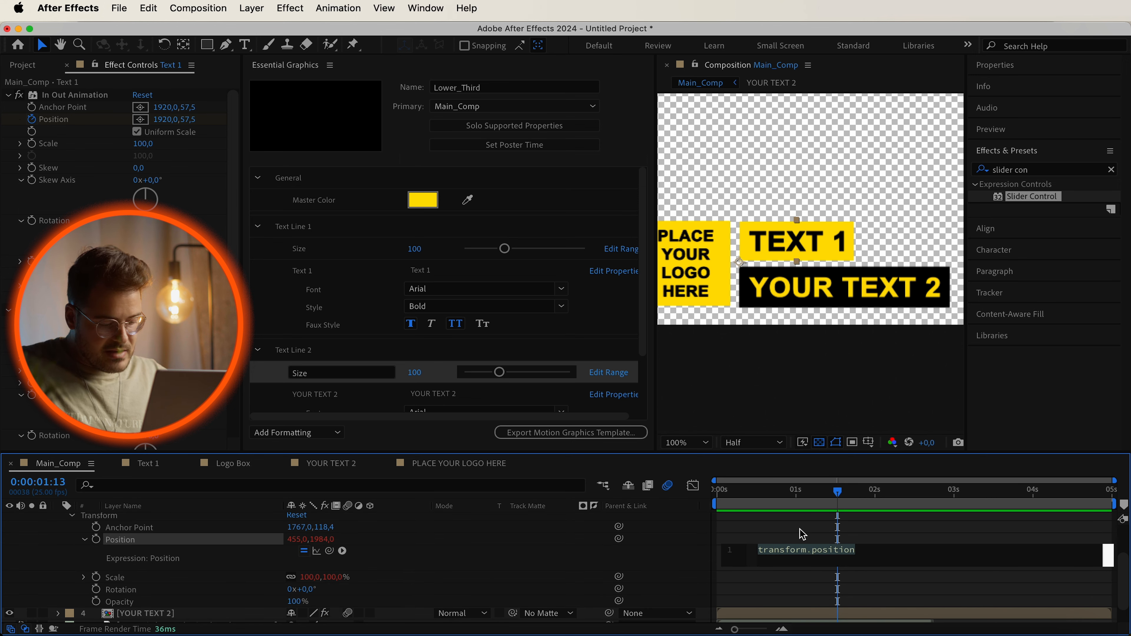
type("[text2Position[0], text2Position[1] - scaledHeight - distance]")
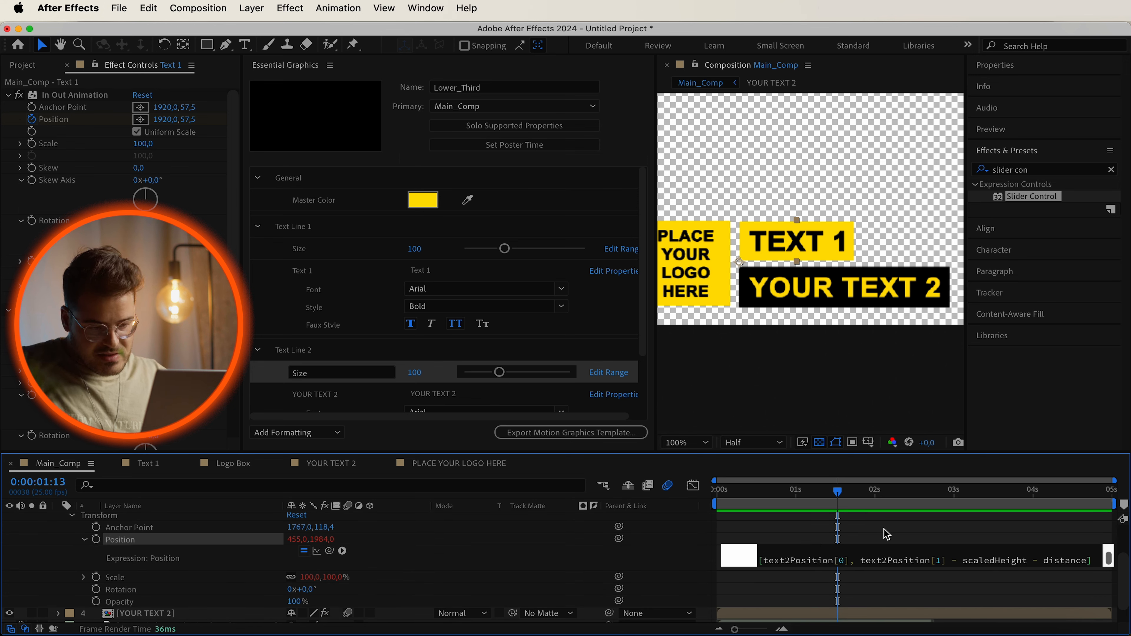
left_click(673, 565)
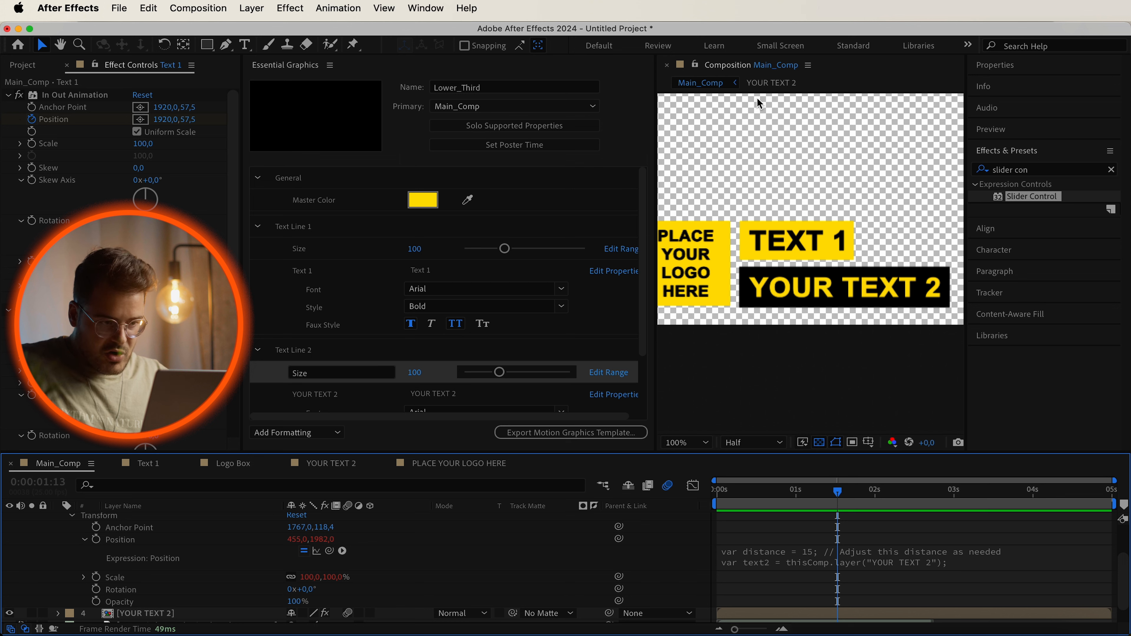
Try setting the expression's distance variable to 50, then undo the change.
left_click(799, 558)
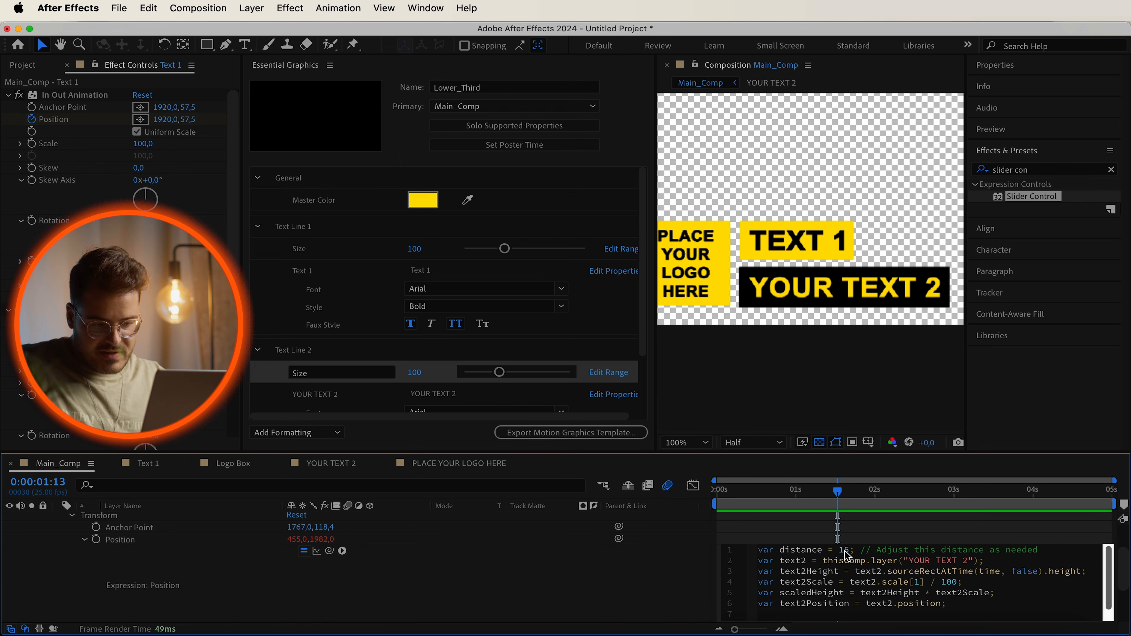
key("super+a")
left_click(845, 553)
key("BackSpace")
key("BackSpace")
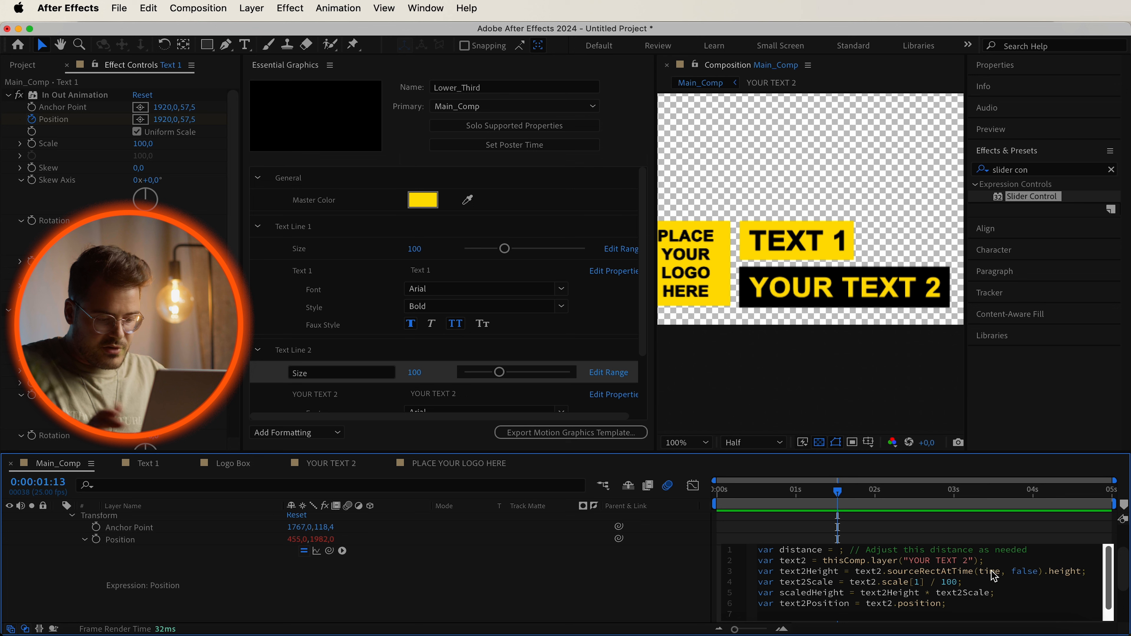
type("50")
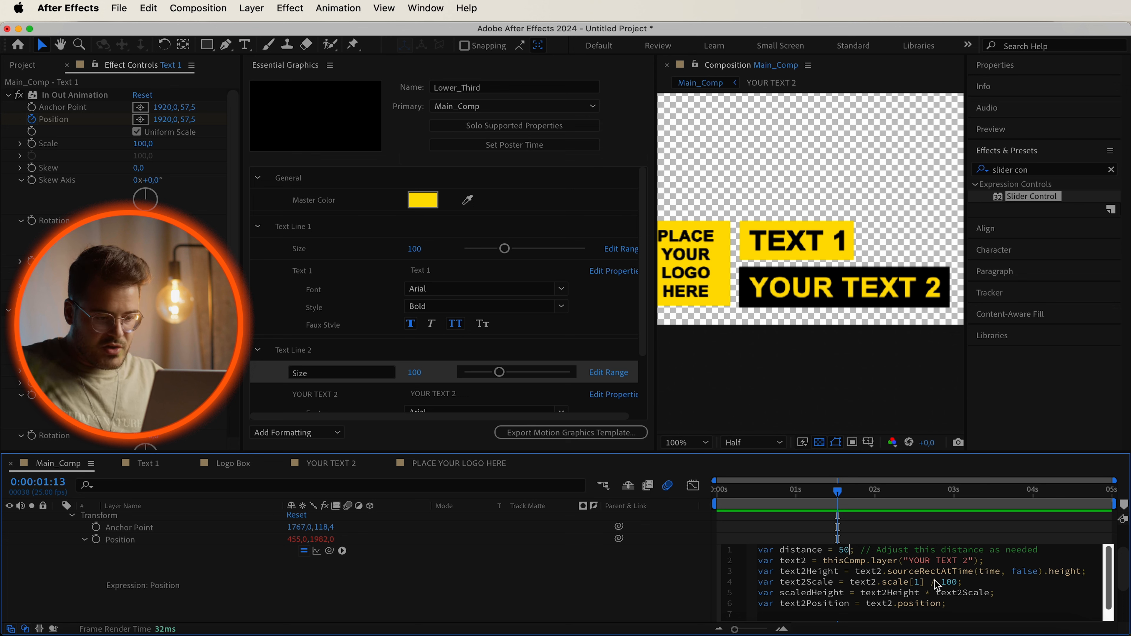
left_click(666, 589)
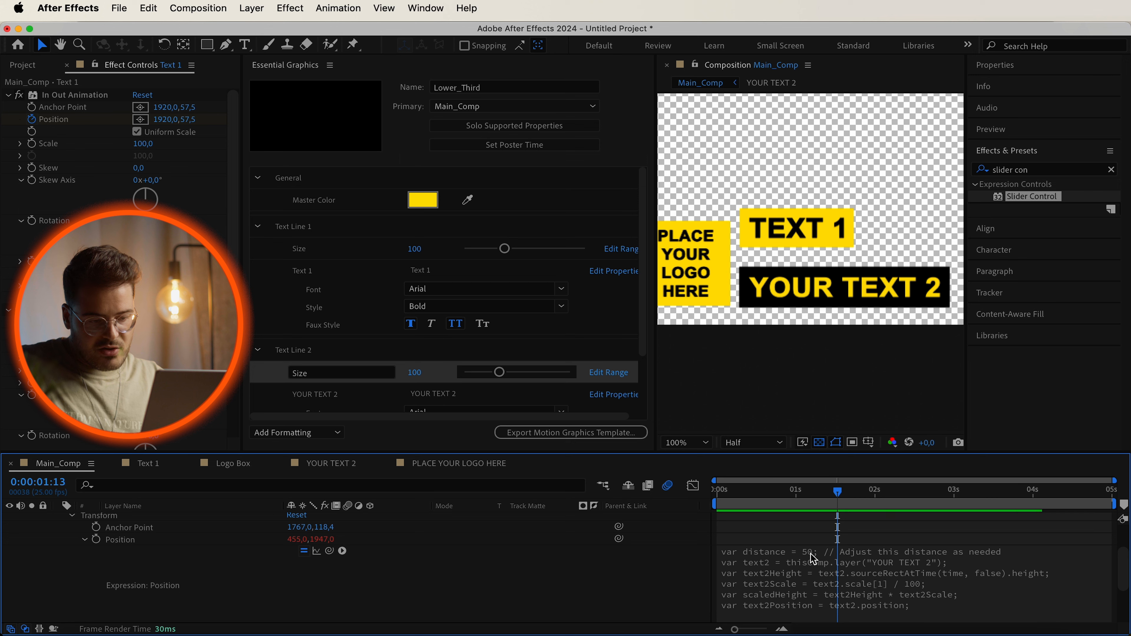
key("super+z")
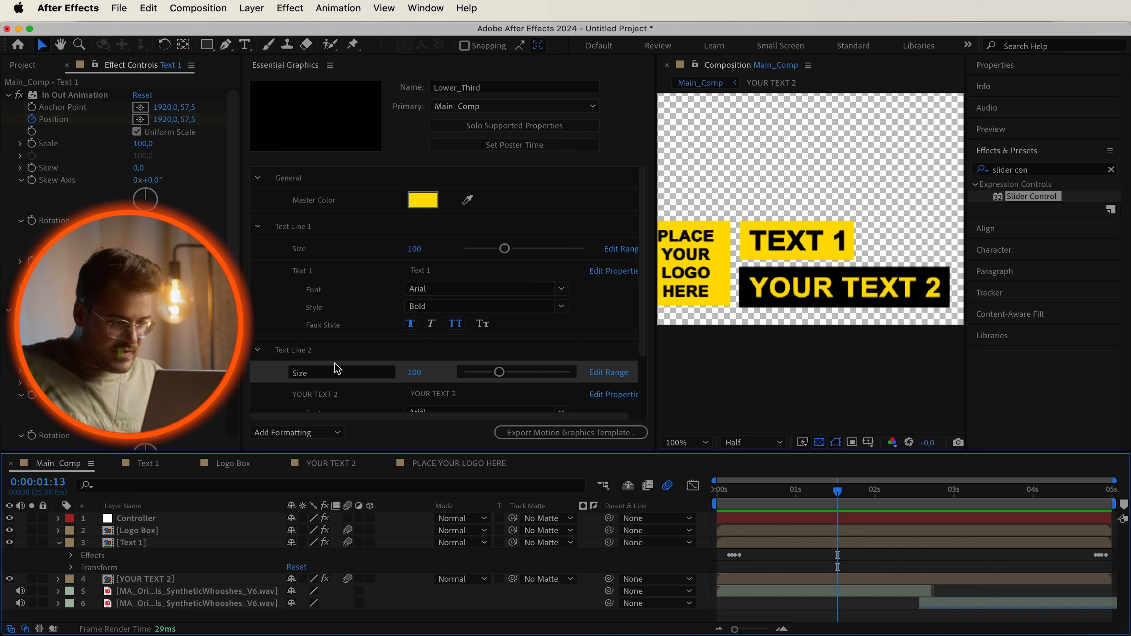
Test the Text Line 2 Size control by setting it to about 168.
left_click_drag(503, 374, 553, 384)
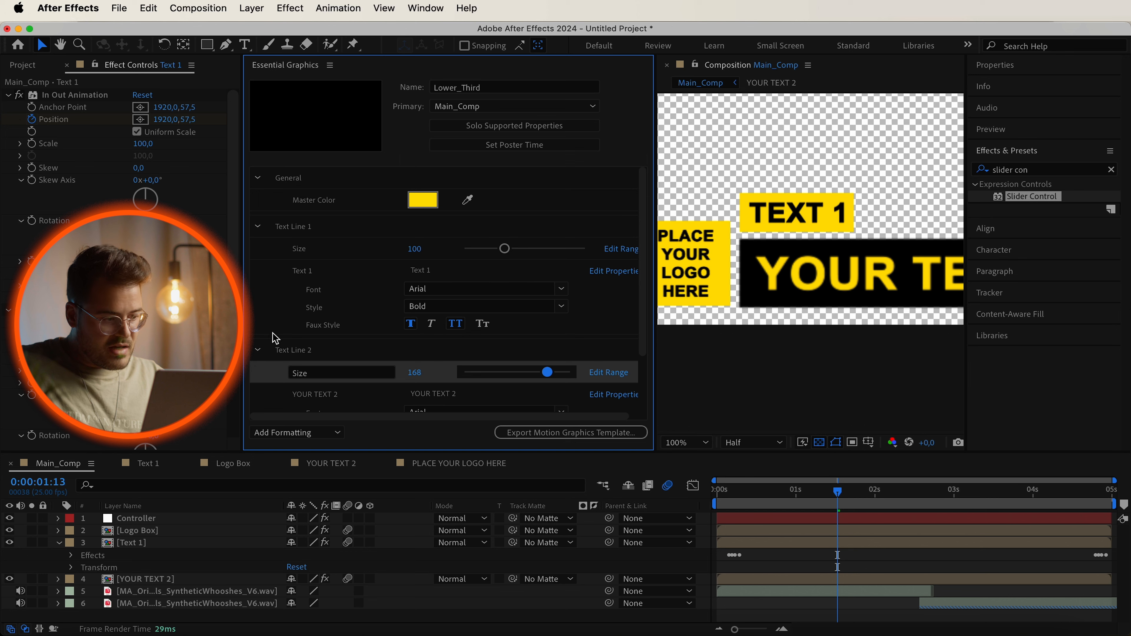
Add a Checkbox Control effect to the Logo Box layer.
left_click_drag(644, 303, 649, 364)
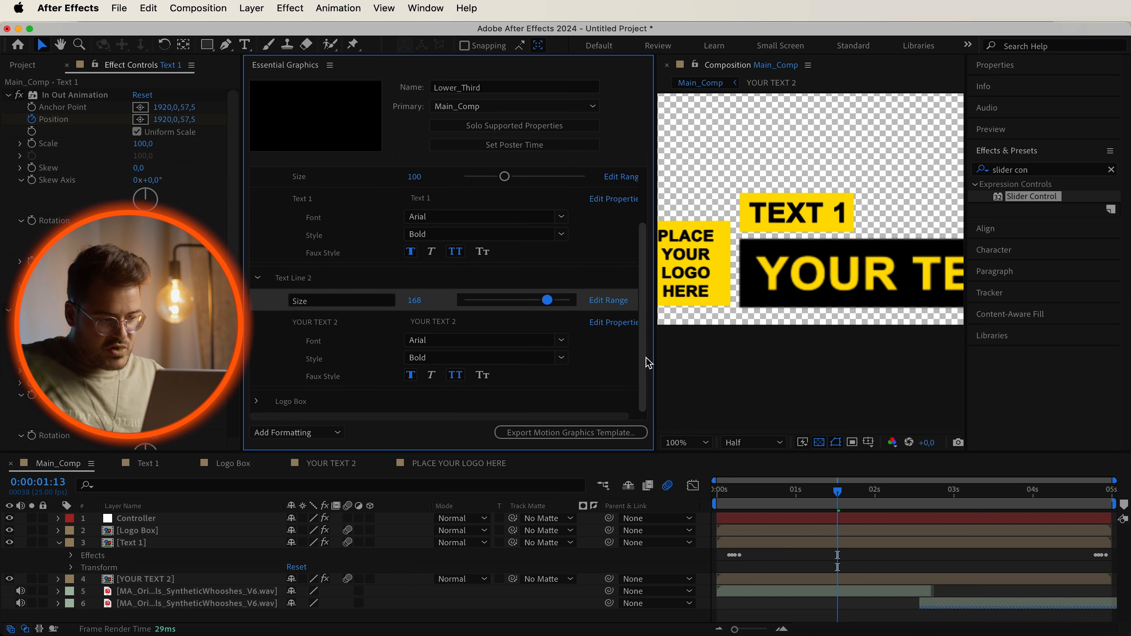
left_click(263, 402)
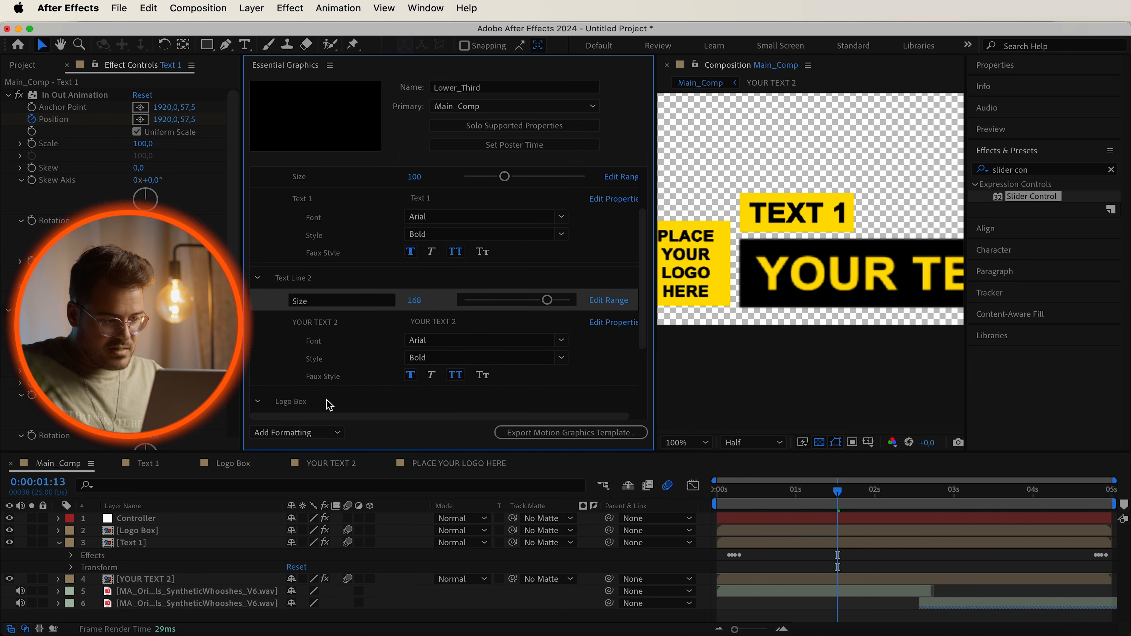
scroll(330, 403, "down", 1)
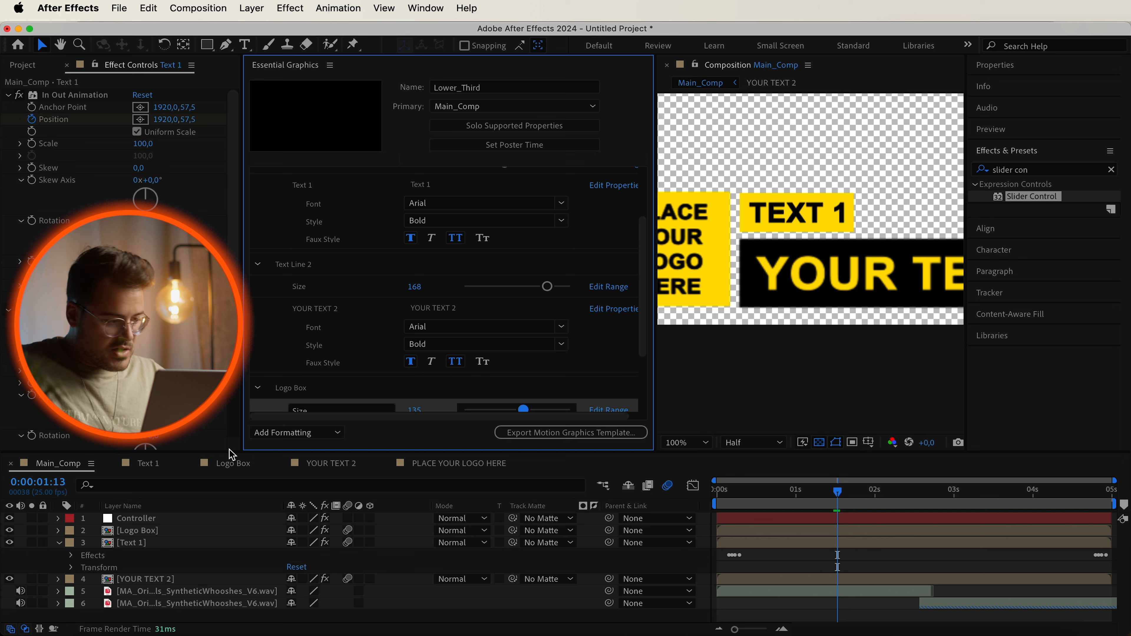
left_click(60, 550)
left_click(58, 544)
left_click(1061, 172)
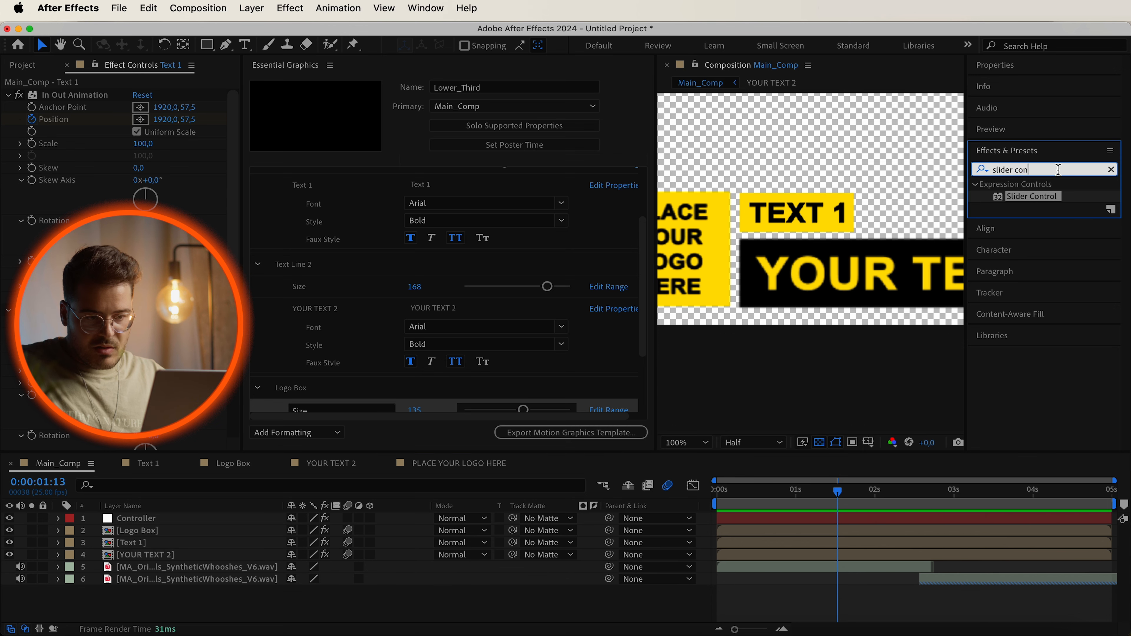
type("check")
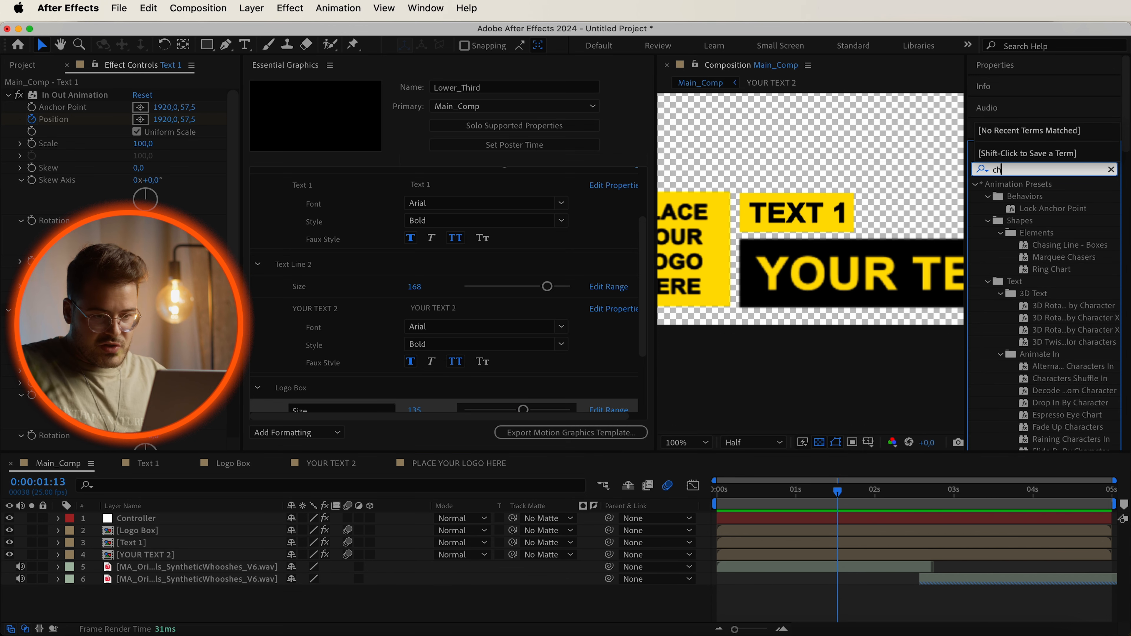
left_click_drag(1063, 238, 182, 535)
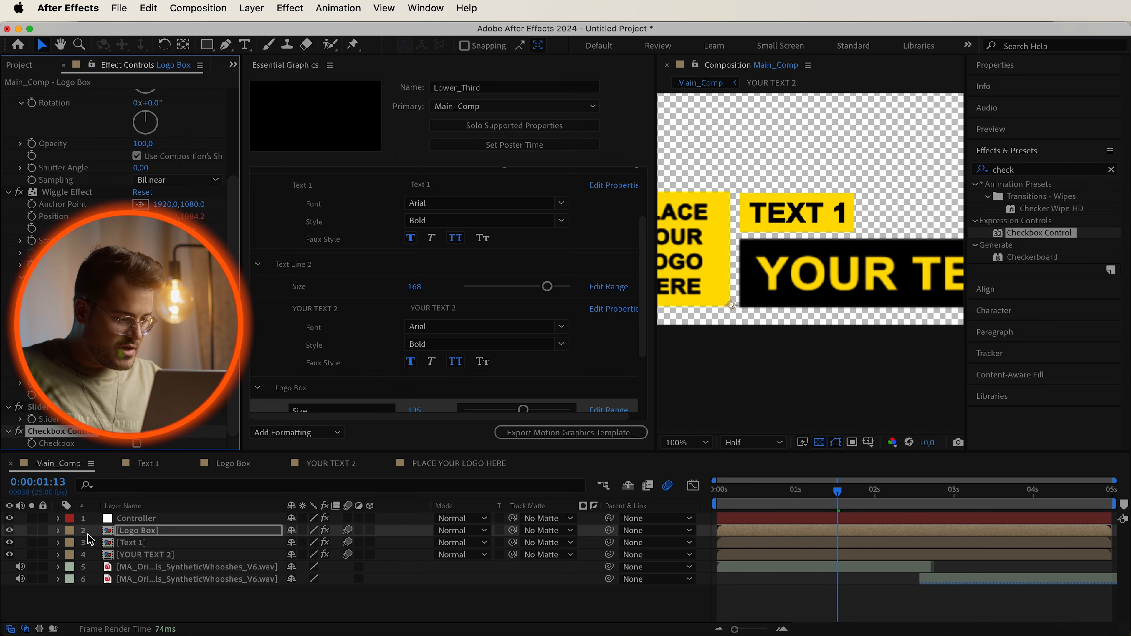
Link the Logo Box layer's Opacity to its Checkbox with the expression effect("Checkbox Control")("Checkbox") * 100.
left_click(58, 530)
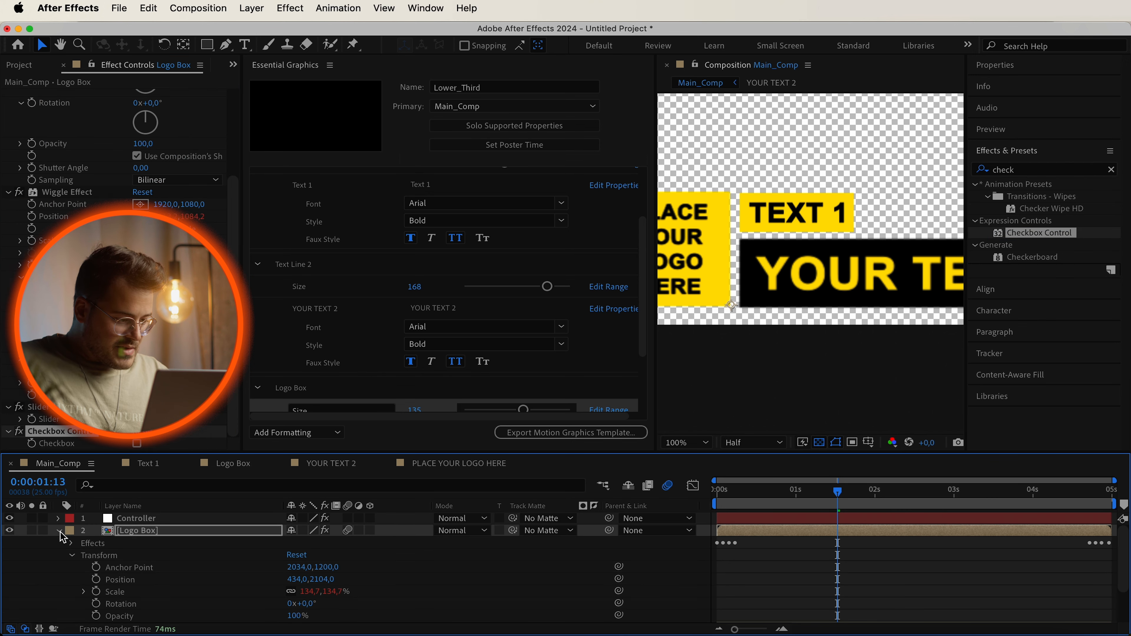
left_click(71, 543)
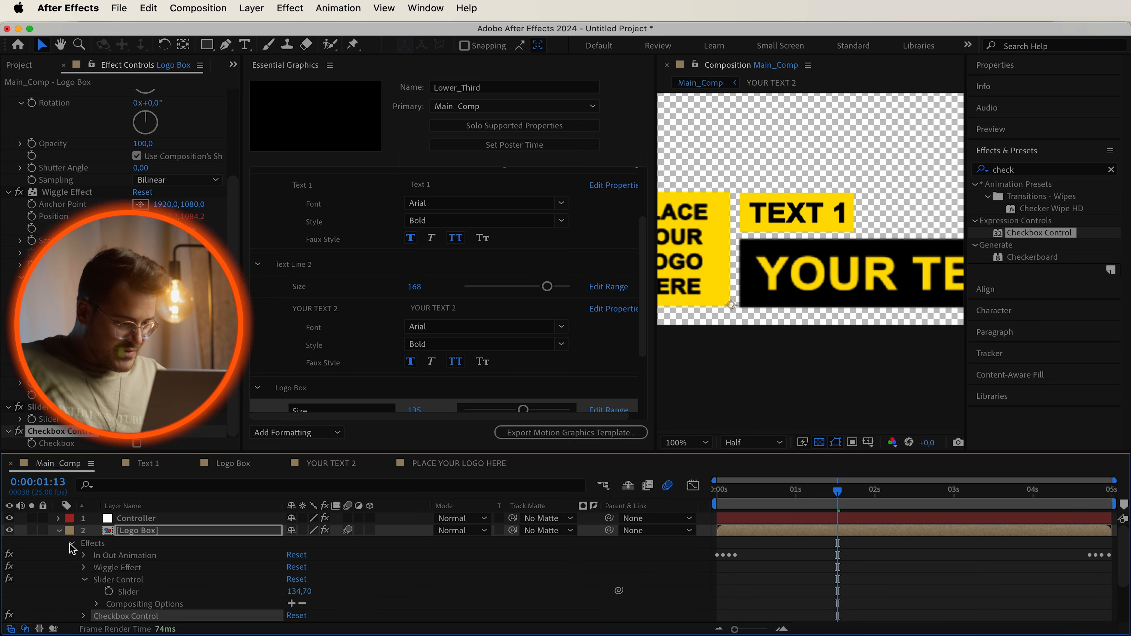
left_click(84, 580)
left_click(83, 592)
scroll(160, 579, "down", 3)
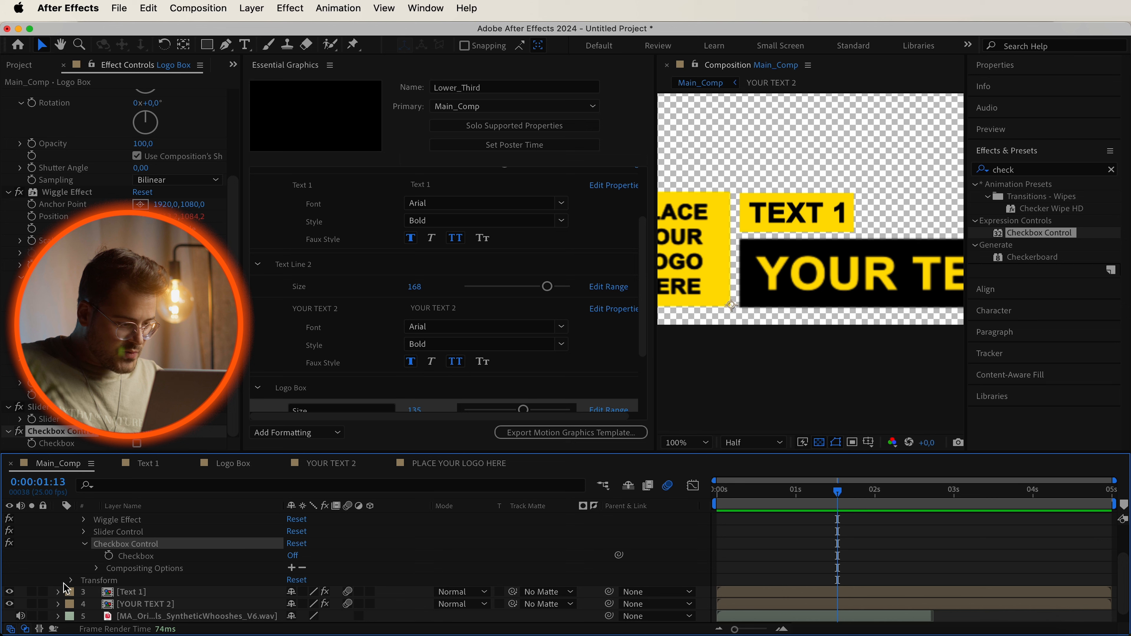
left_click(71, 582)
scroll(181, 571, "down", 3)
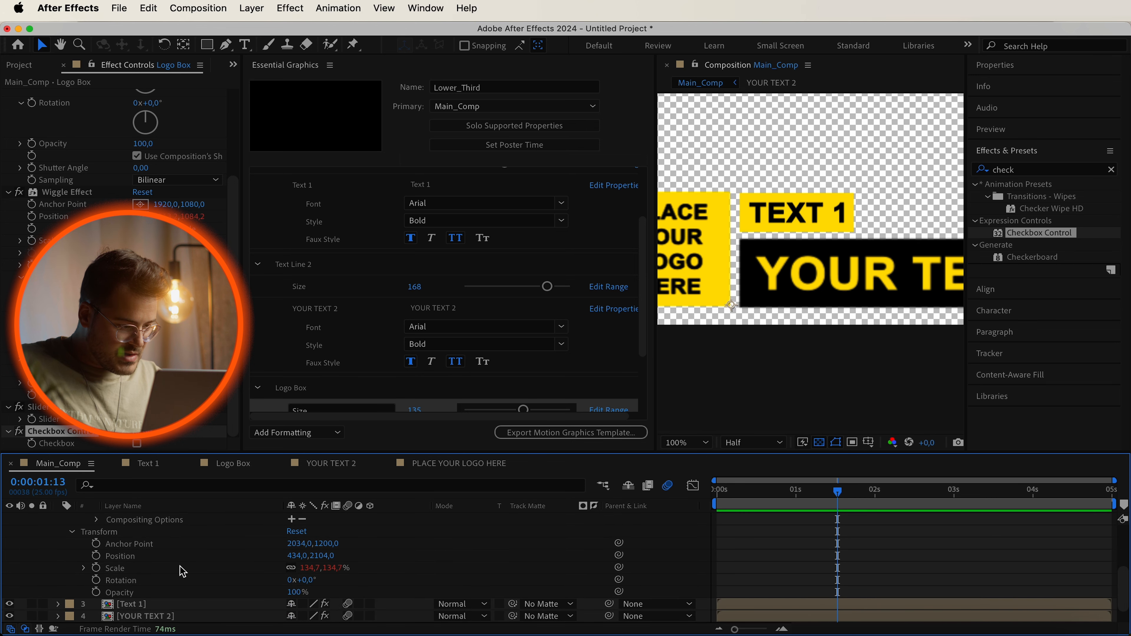
scroll(180, 571, "up", 1)
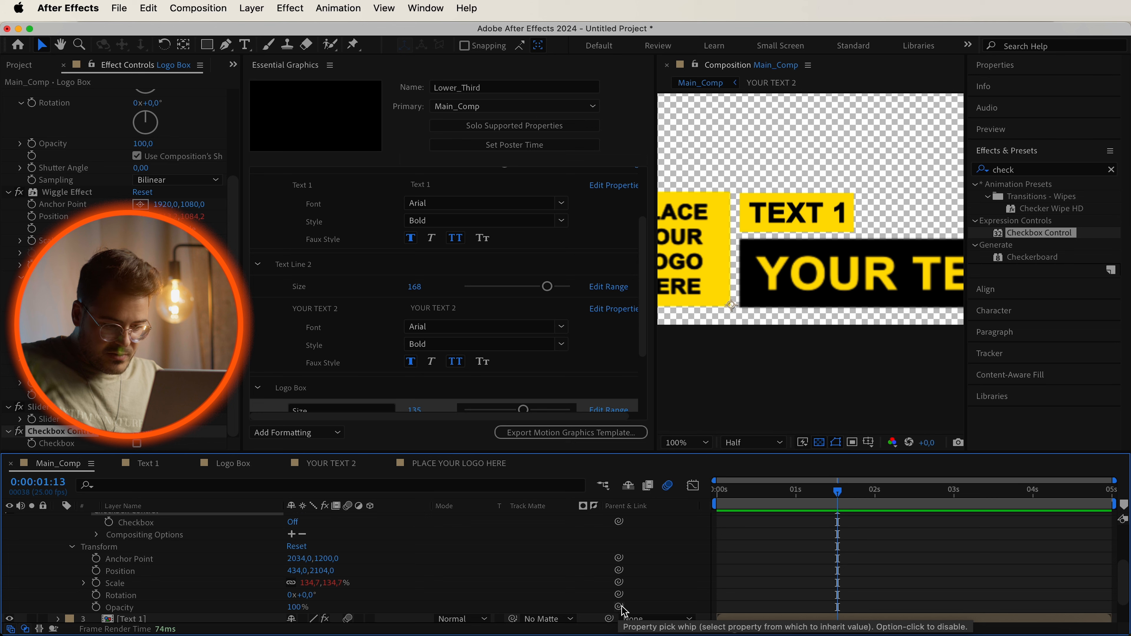
left_click_drag(619, 607, 287, 523)
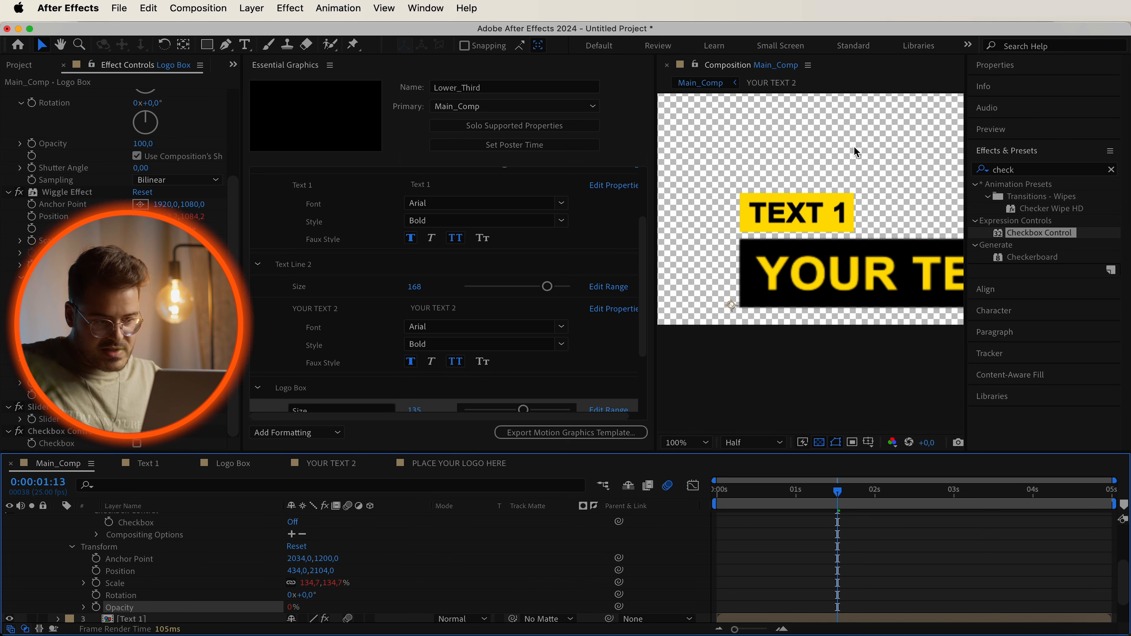
left_click(84, 610)
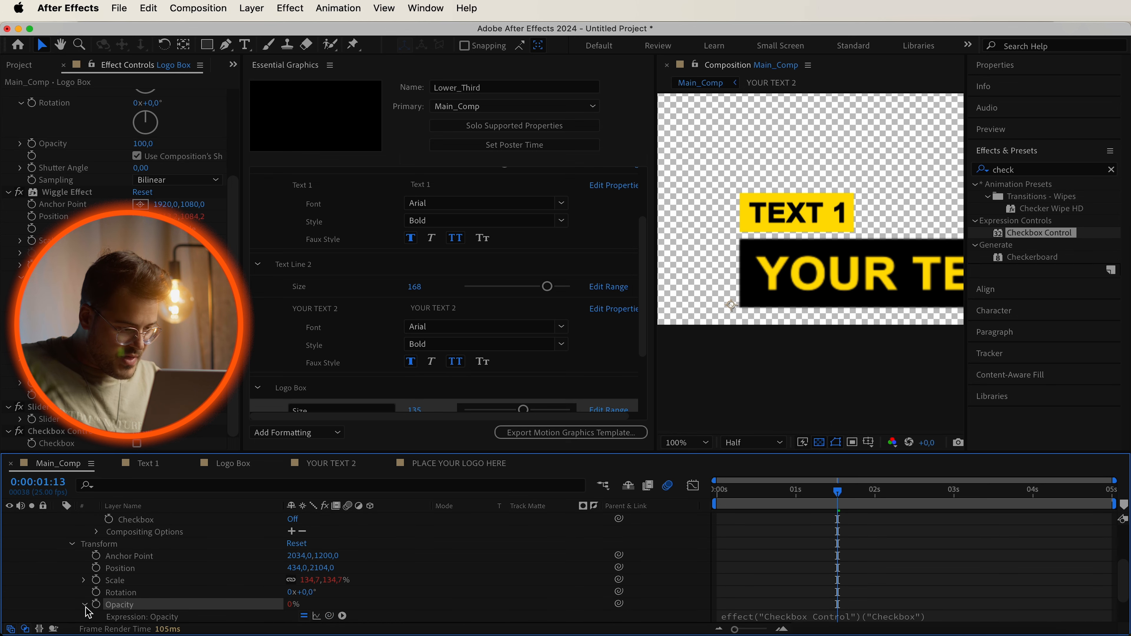
left_click(965, 617)
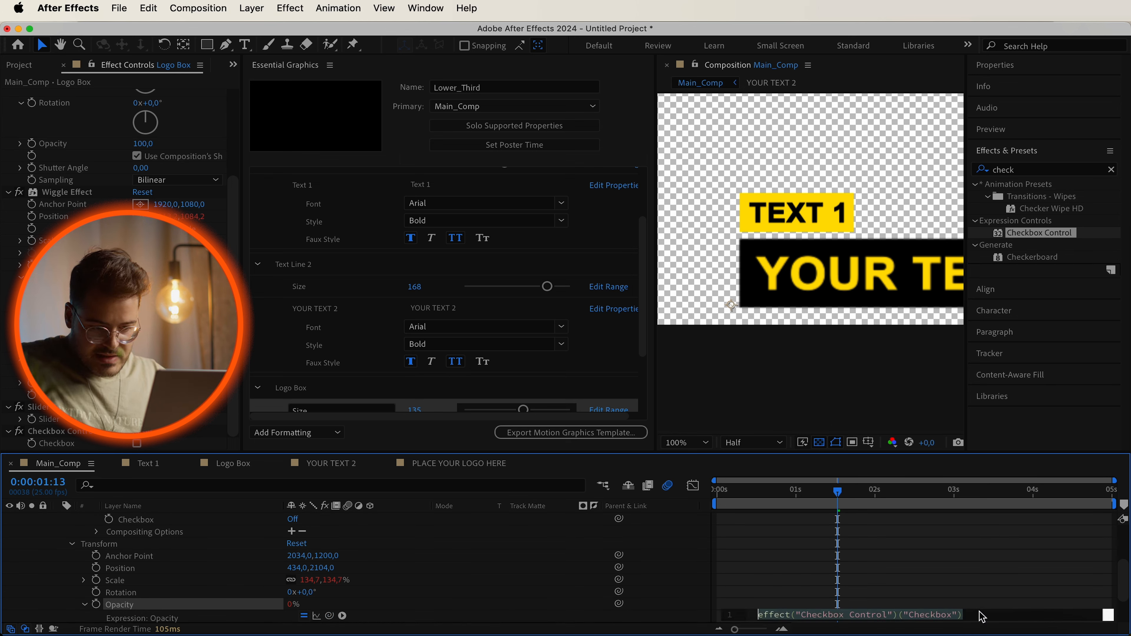
left_click(982, 618)
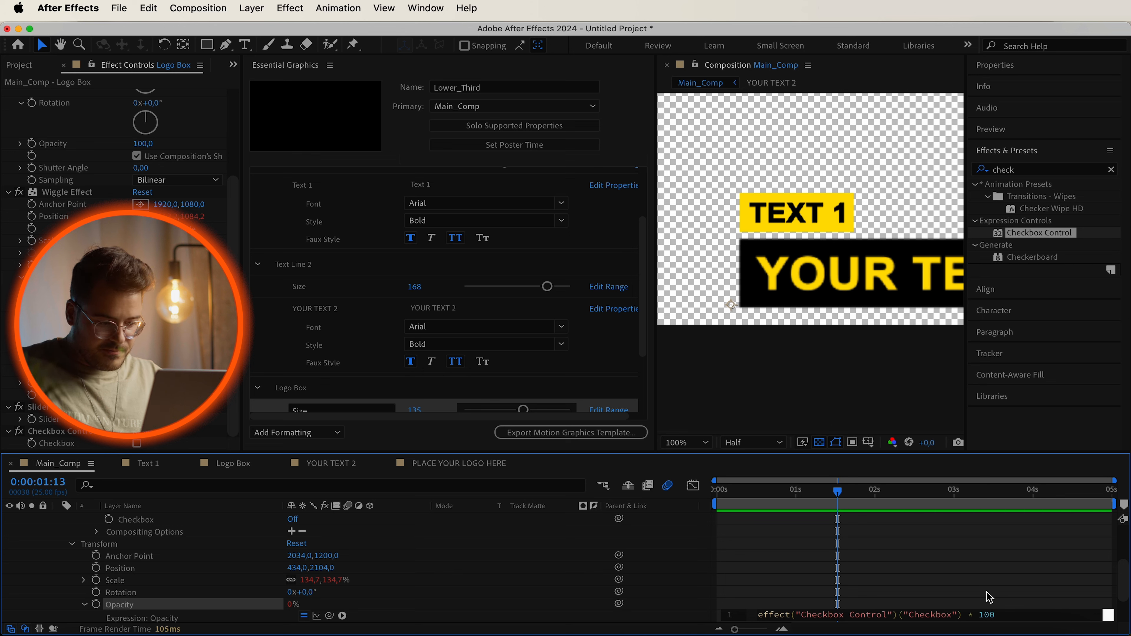
left_click(588, 615)
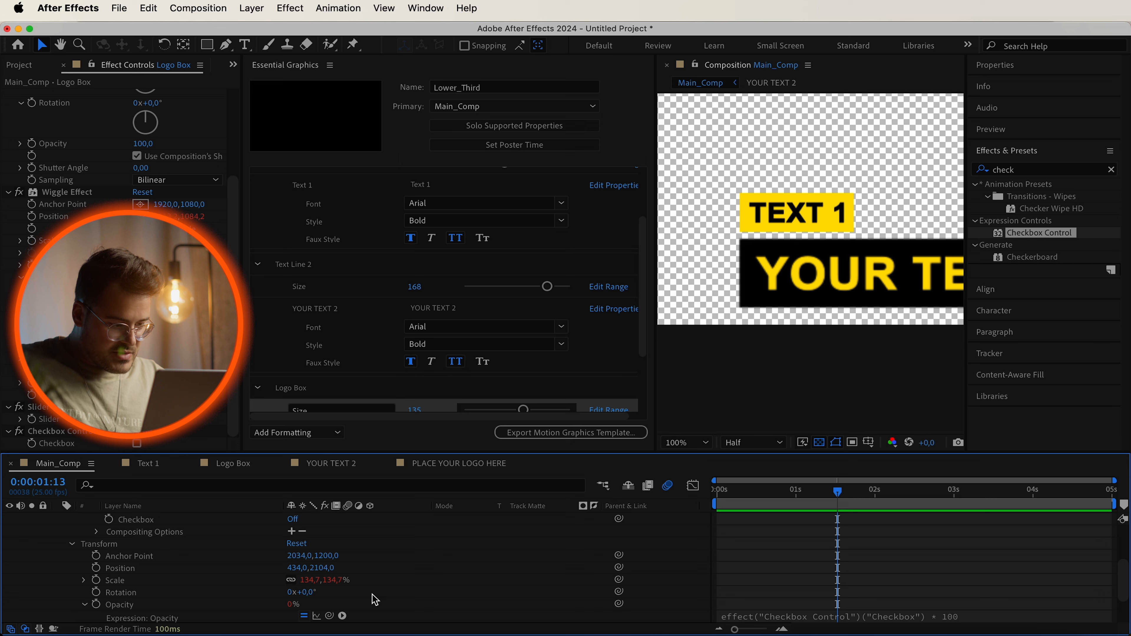
Switch the Logo Box layer's Checkbox on.
scroll(214, 538, "up", 1)
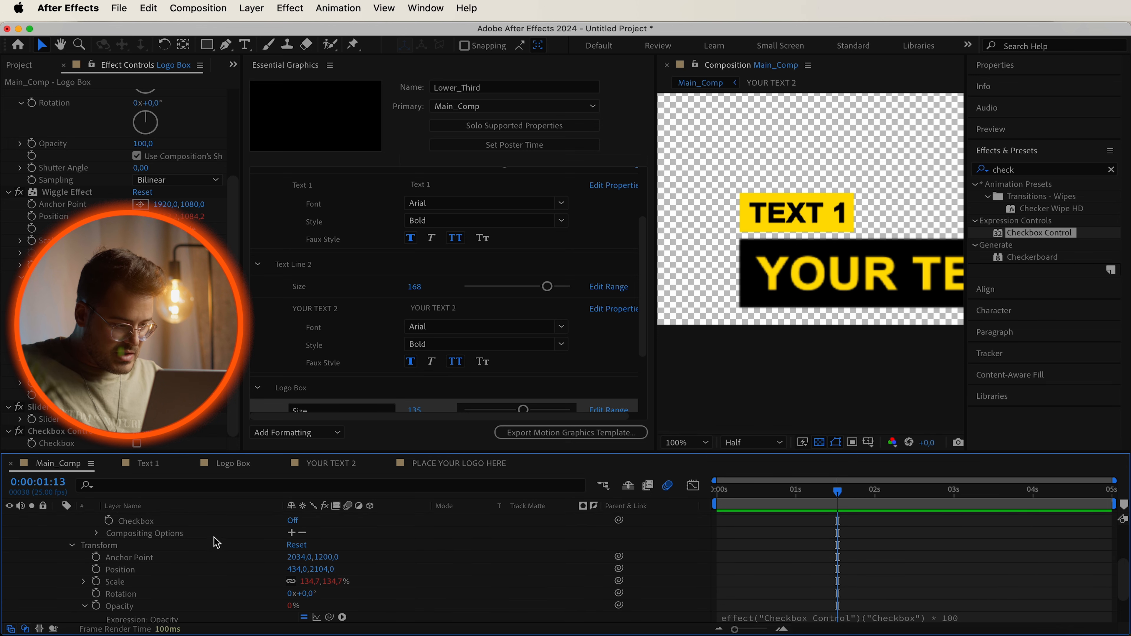
left_click(294, 522)
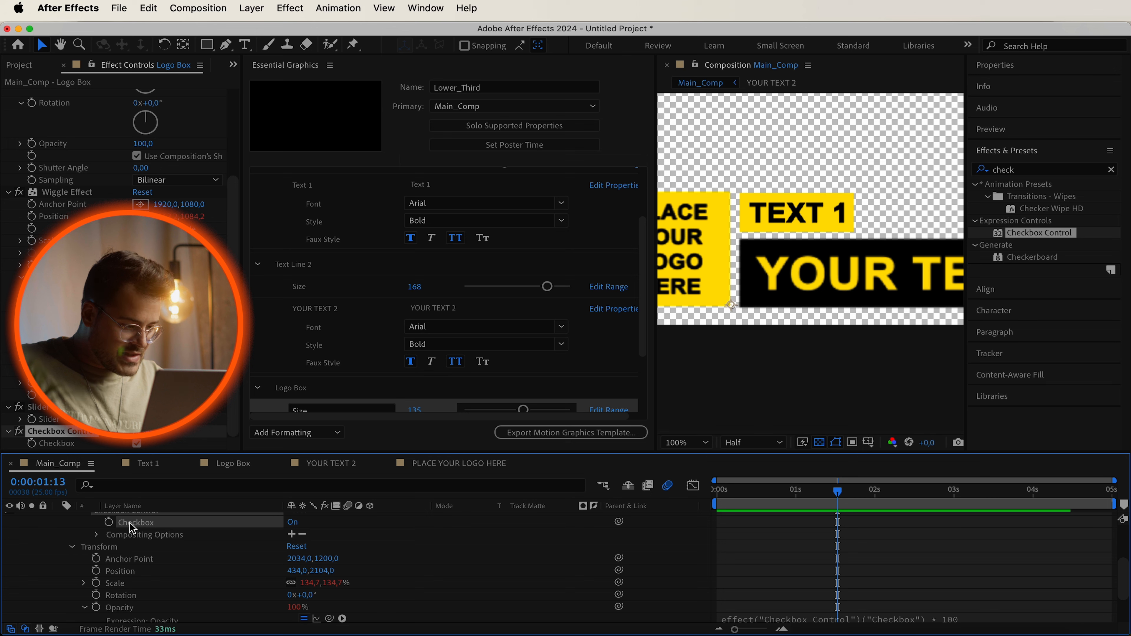
scroll(133, 528, "up", 3)
scroll(306, 395, "down", 3)
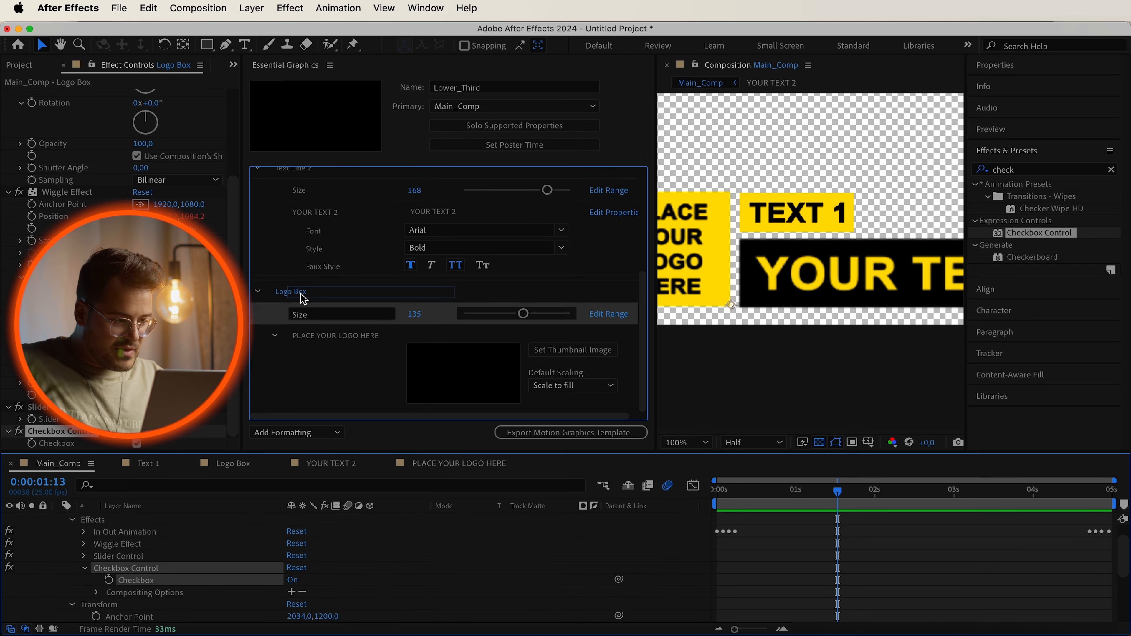
Add the Checkbox to the Logo Box section of Essential Graphics and rename it Visibility.
left_click_drag(303, 297, 330, 318)
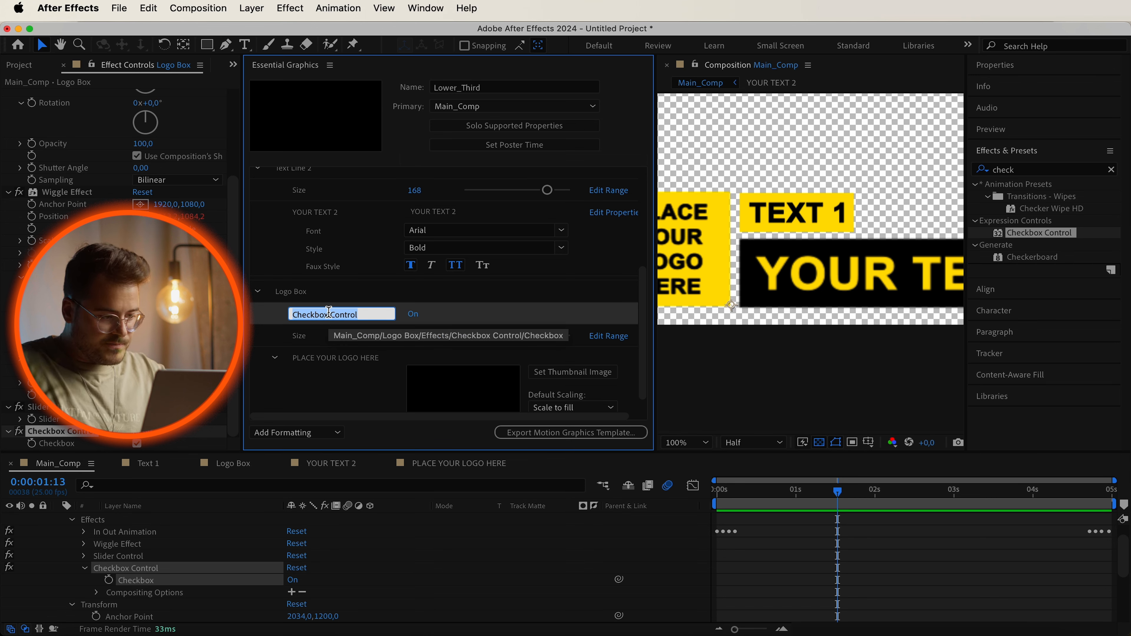
type("Visibi")
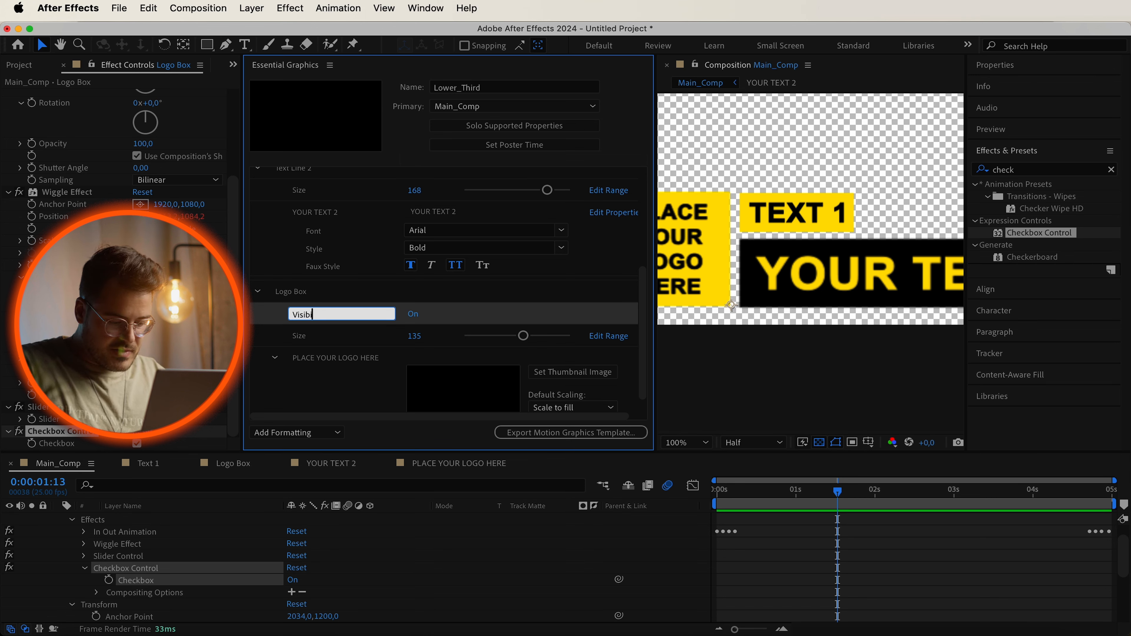
type("lity")
key("Return")
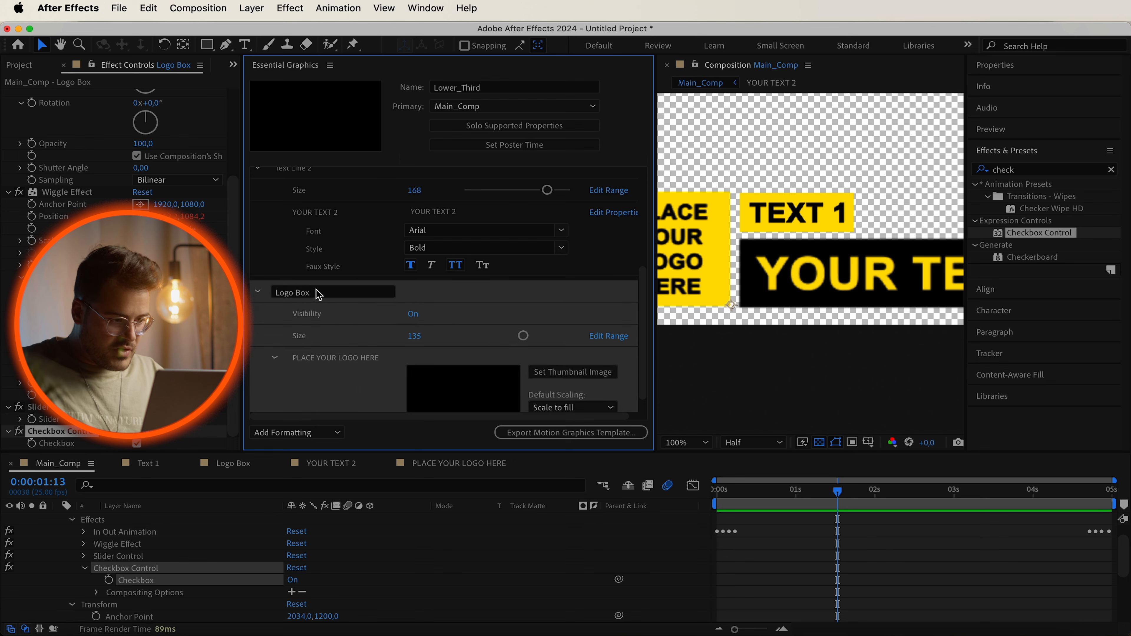
Test the Visibility control by toggling it off and back on.
left_click(413, 314)
left_click(413, 315)
left_click(412, 314)
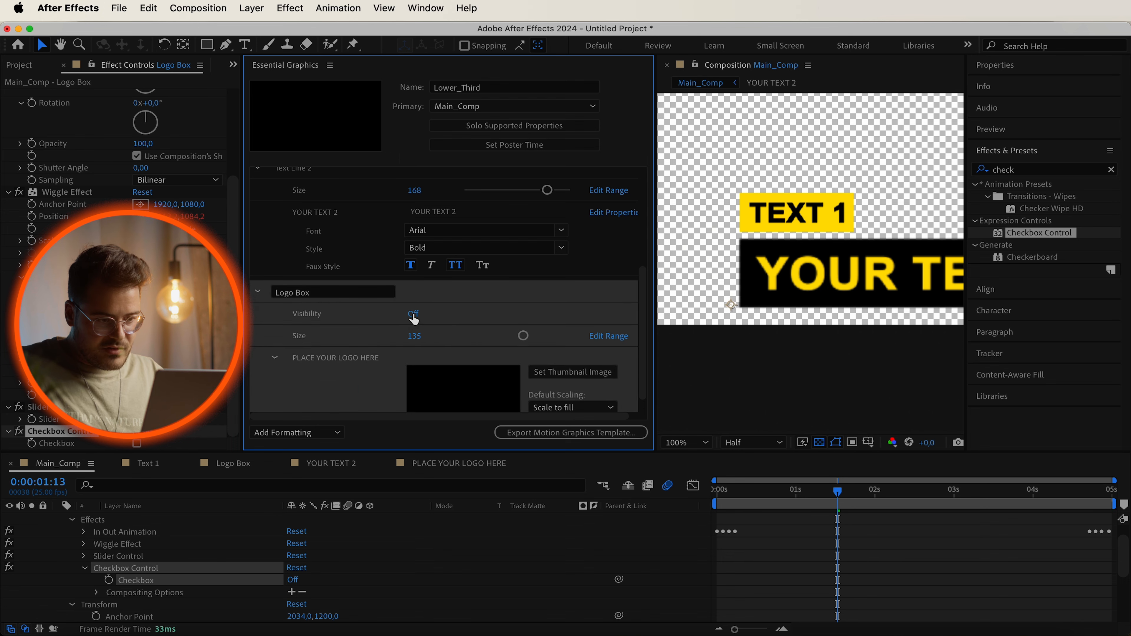
left_click(412, 315)
left_click(413, 315)
left_click(413, 315)
left_click(414, 315)
left_click(414, 315)
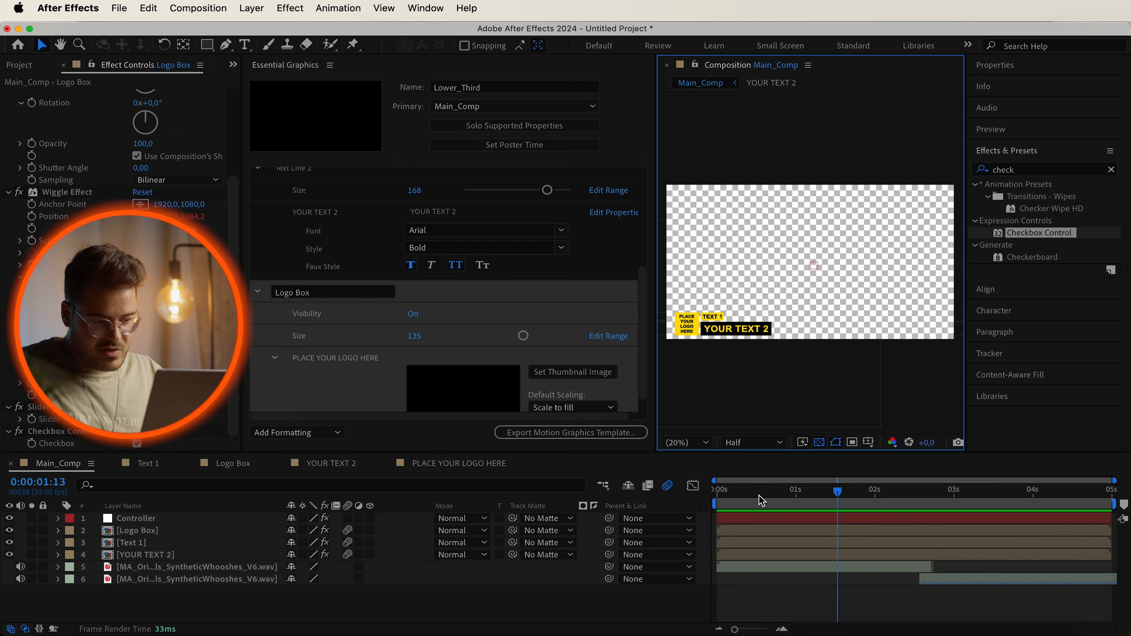
Preview the lower-third animation from the start of the composition.
left_click_drag(761, 491, 669, 501)
key("space")
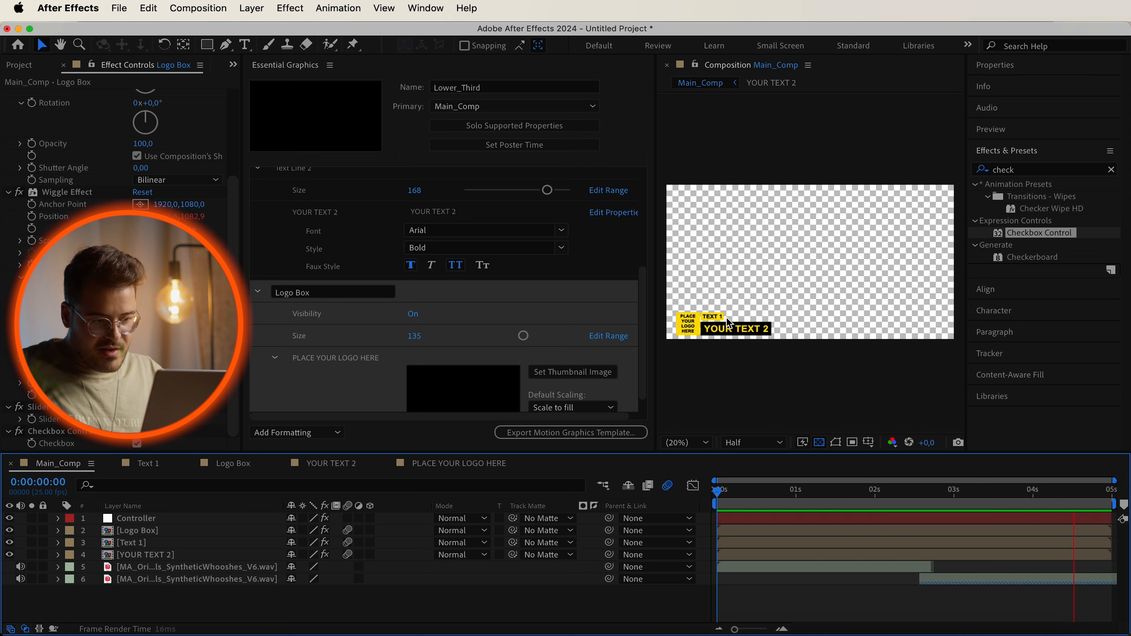
key("space")
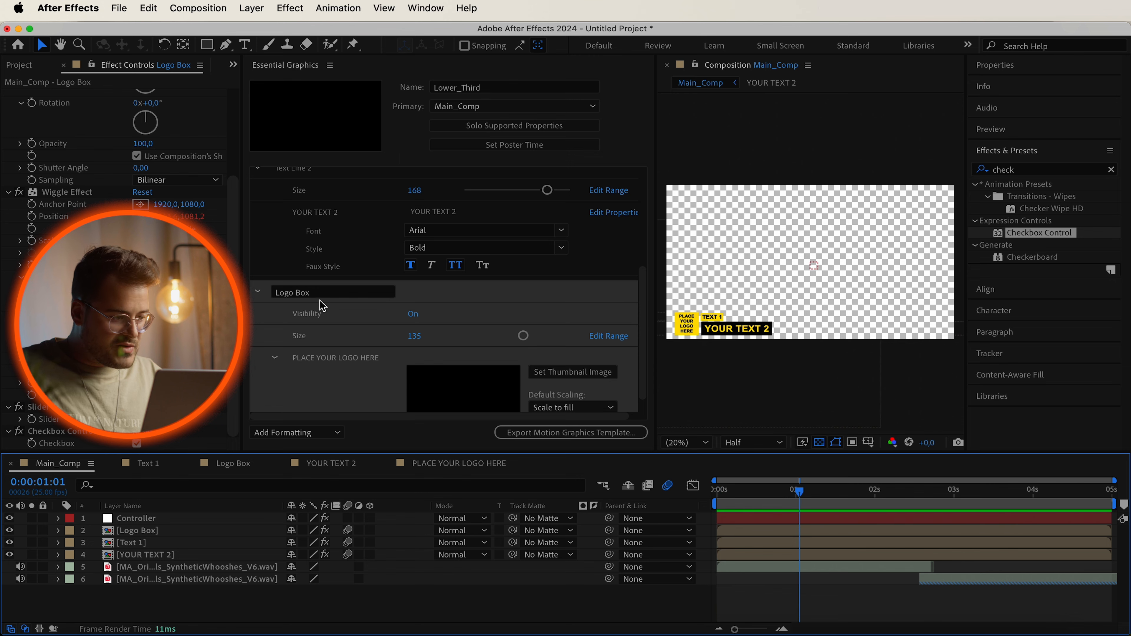
Collapse the Text Line 2 and Logo Box sections in Essential Graphics.
scroll(268, 216, "up", 1)
left_click(257, 178)
scroll(254, 250, "up", 2)
left_click(258, 308)
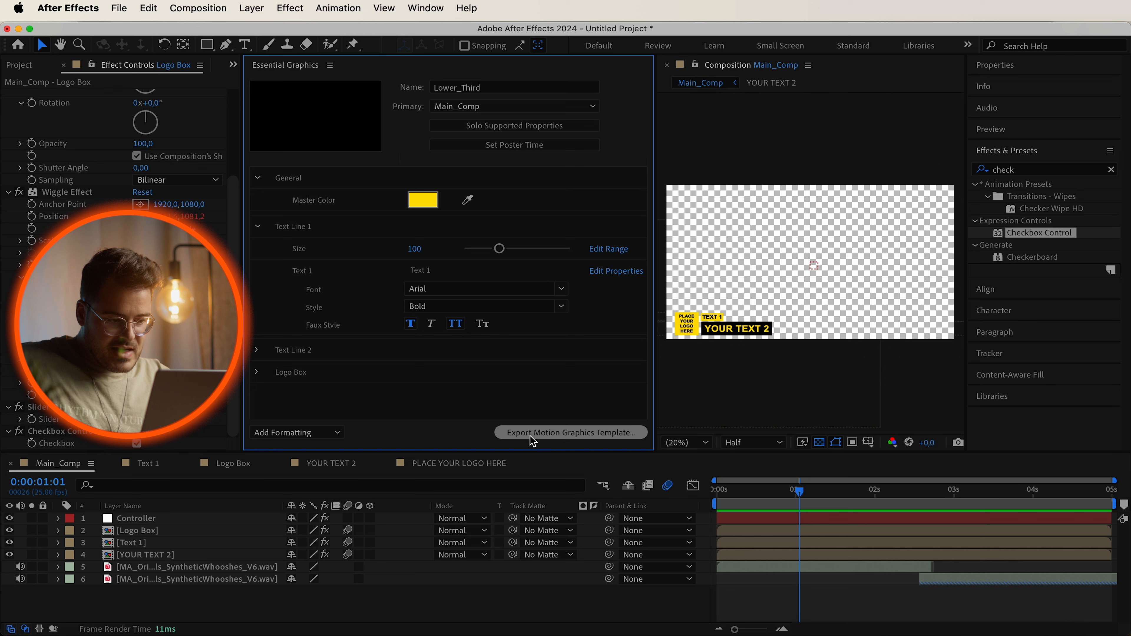
Start exporting the Motion Graphics Template, saving the project first as LowerThird.aep on the Desktop.
left_click(604, 441)
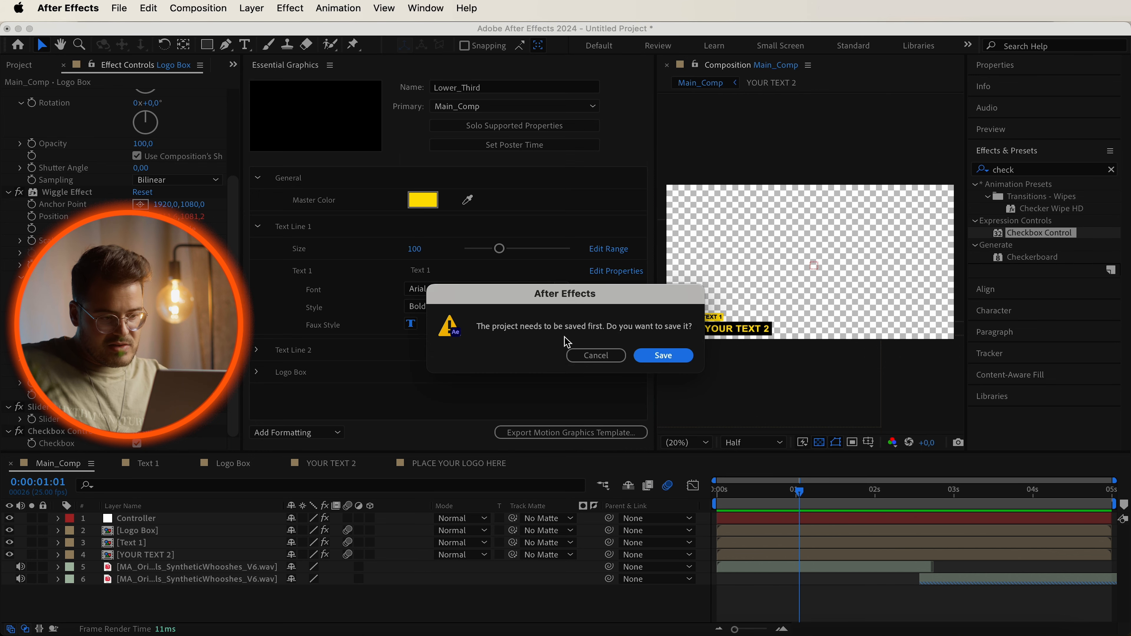
left_click(674, 357)
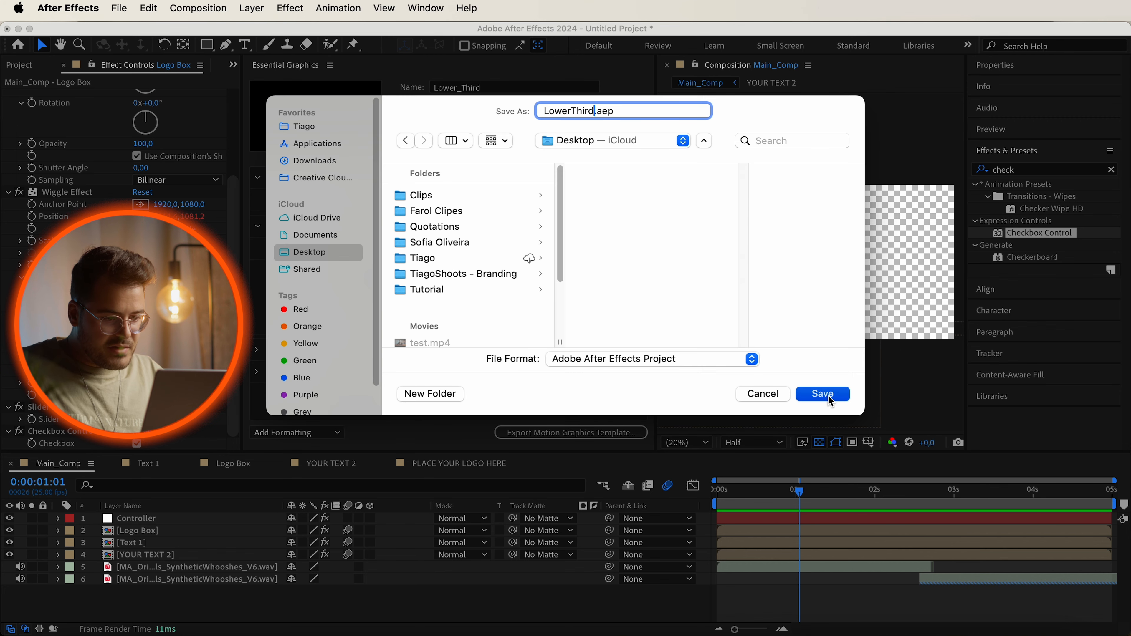
left_click(829, 398)
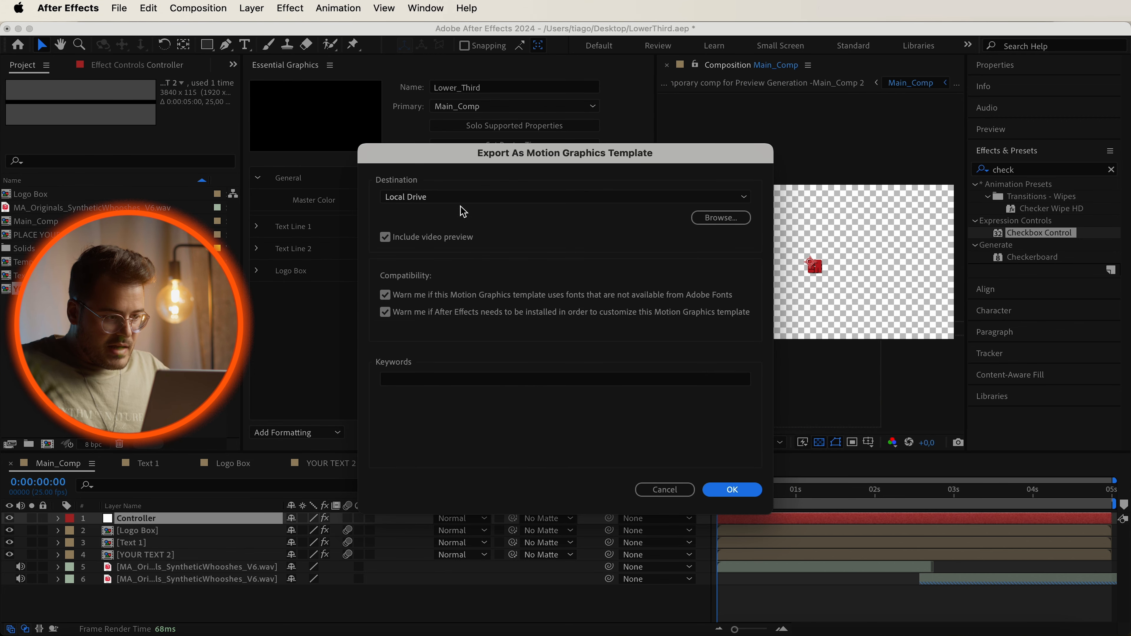
Export the template to the Desktop as Lower_Third.mogrt, accepting the font warning.
left_click(730, 223)
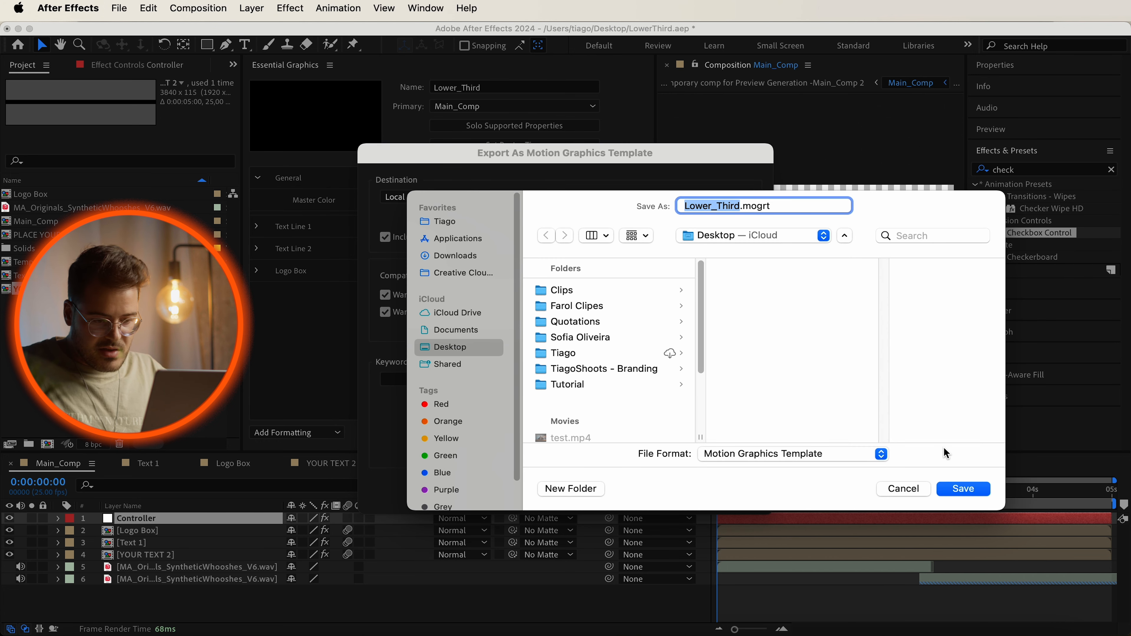
left_click(971, 490)
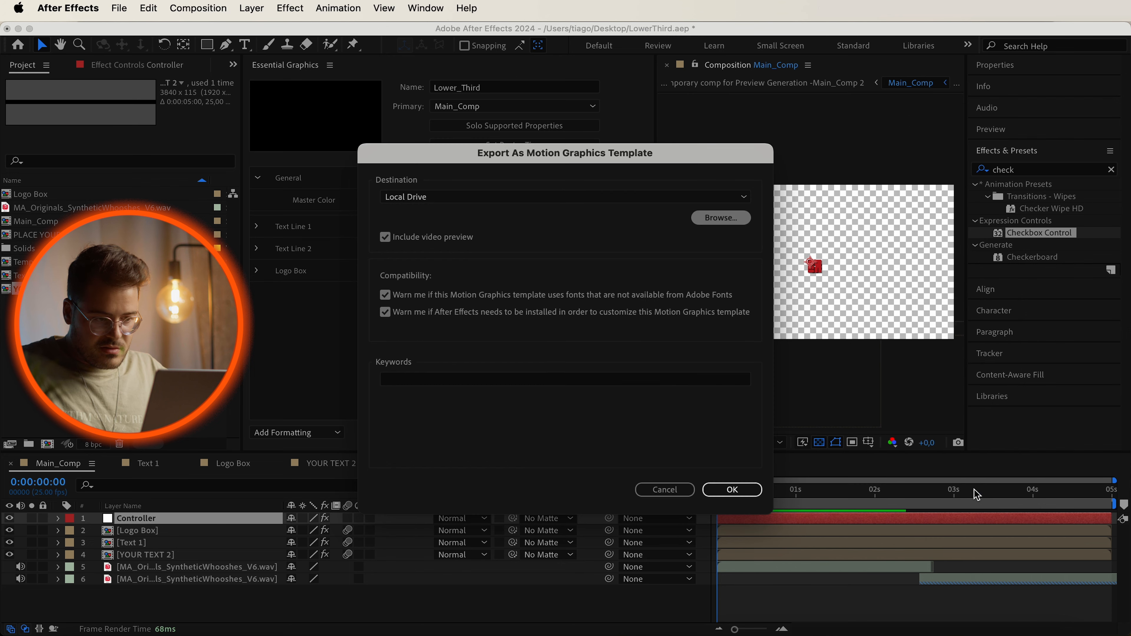
left_click(732, 490)
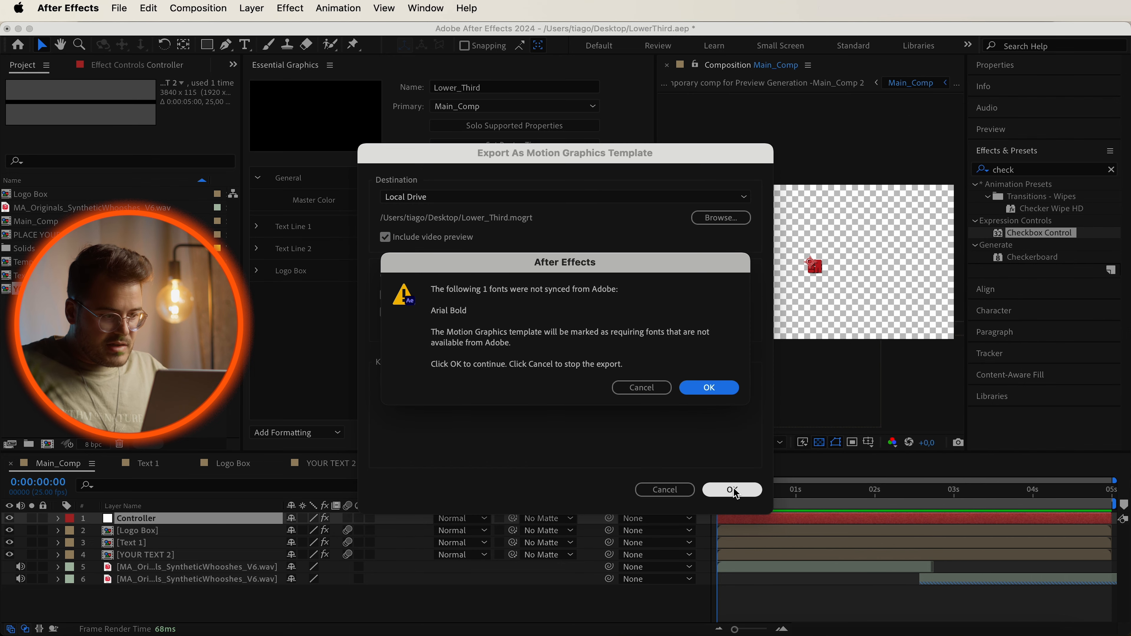
left_click(709, 388)
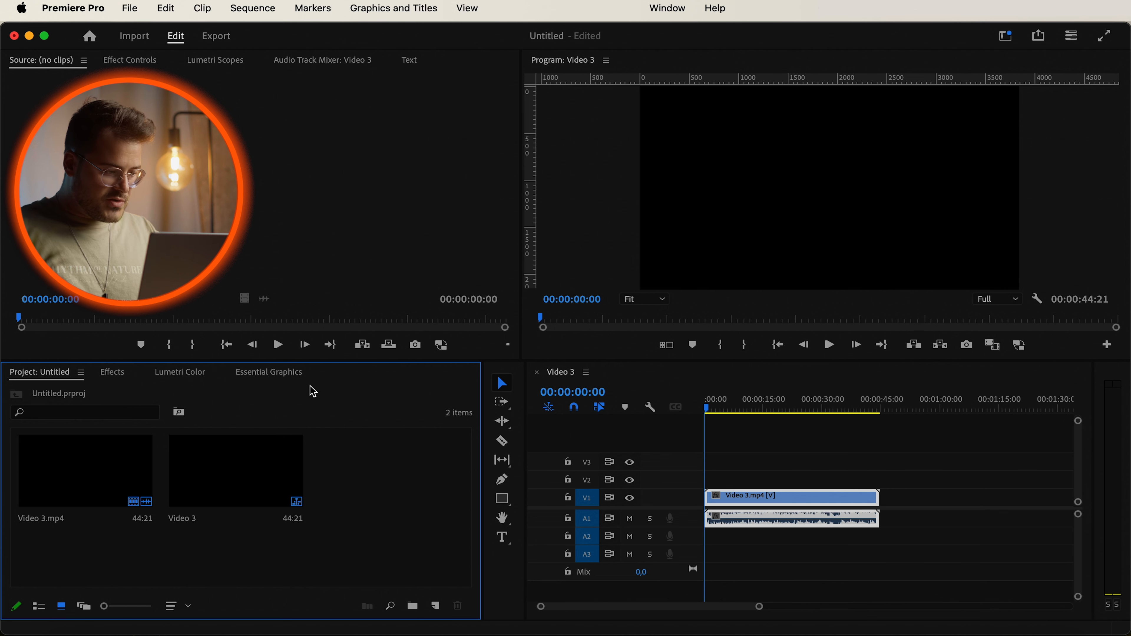
Switch to Premiere Pro and open the Essential Graphics templates browser.
left_click(271, 374)
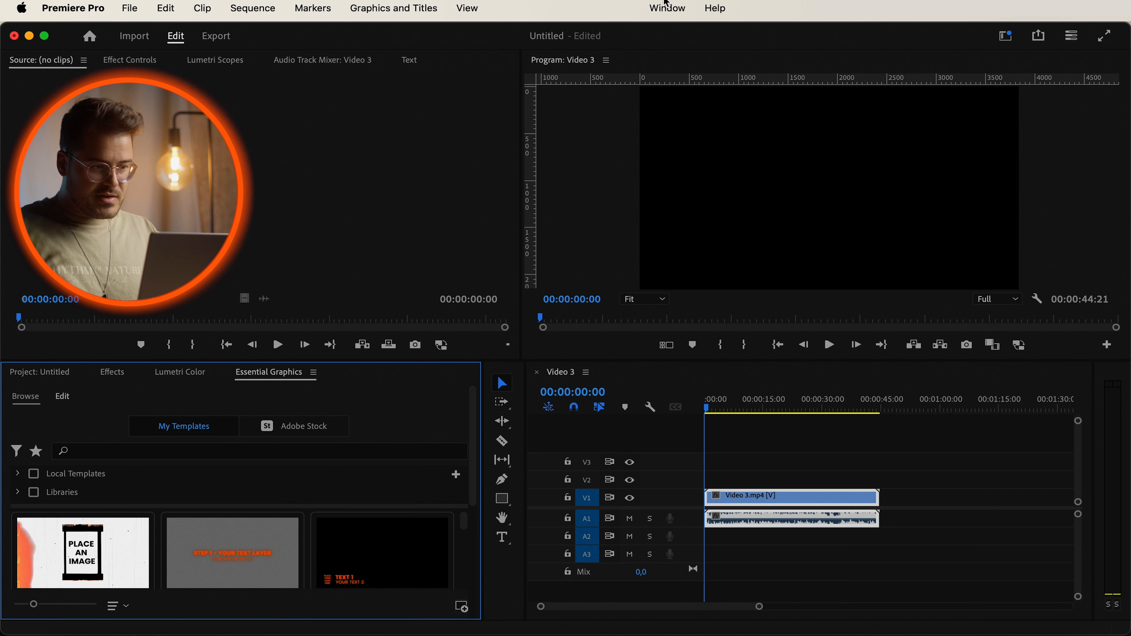
Install the Lower_Third.mogrt file from the Desktop into the Essential Graphics templates.
left_click(669, 10)
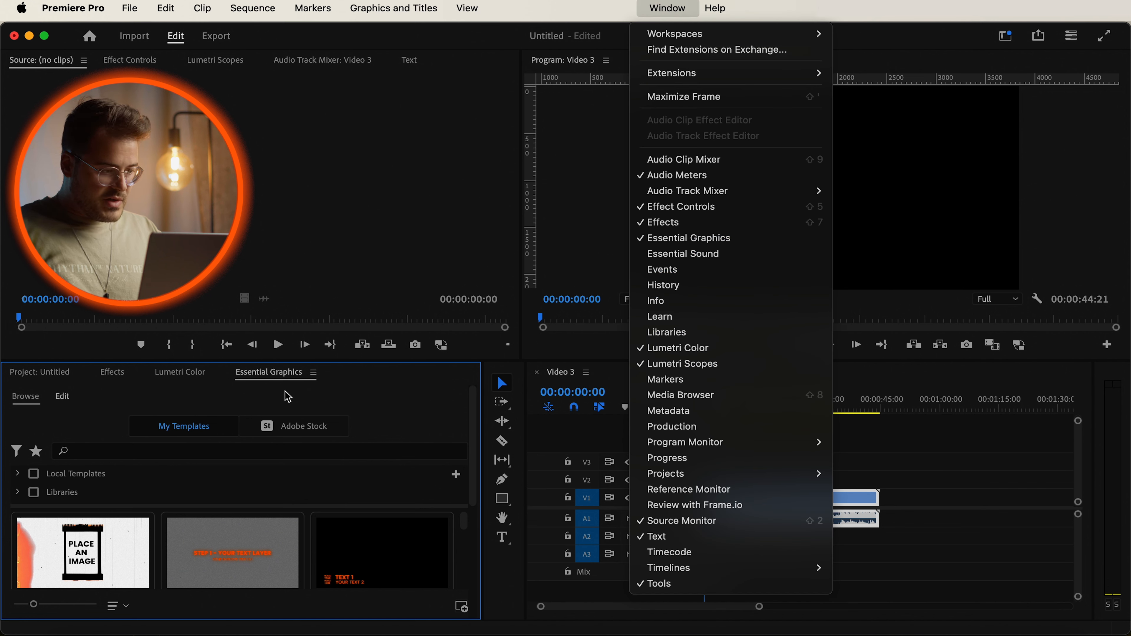
left_click(277, 375)
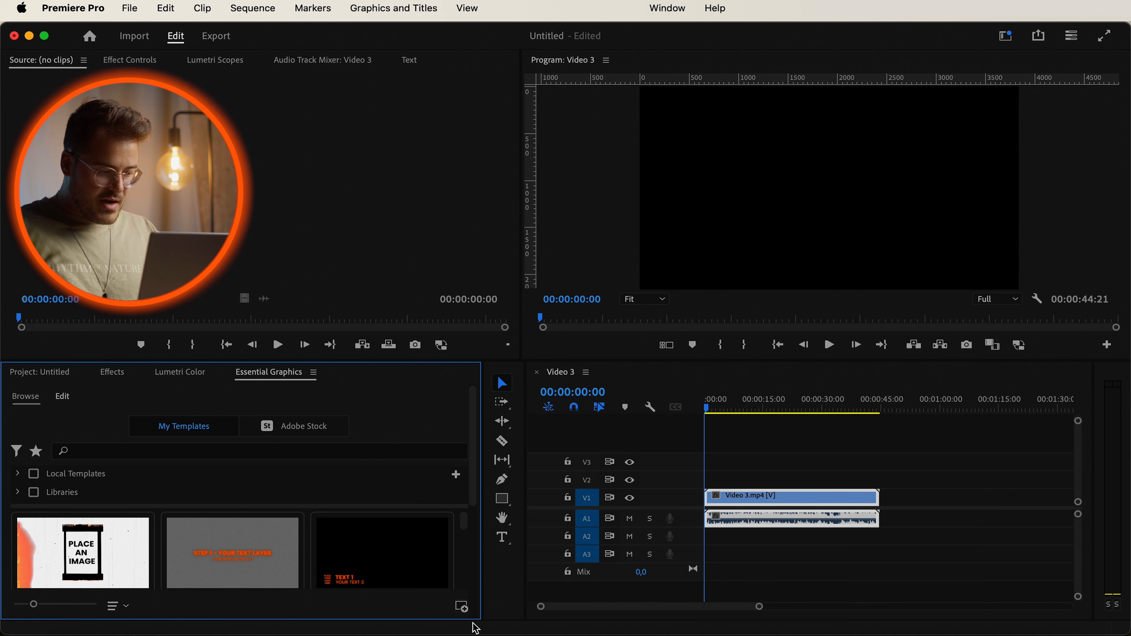
left_click(462, 607)
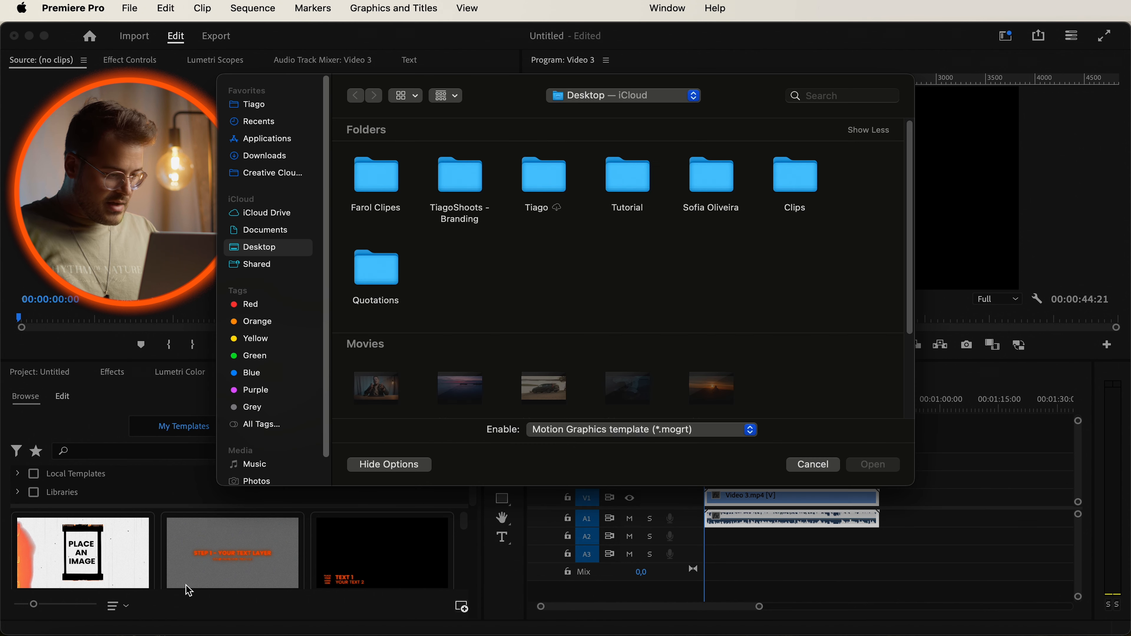
scroll(653, 292, "down", 3)
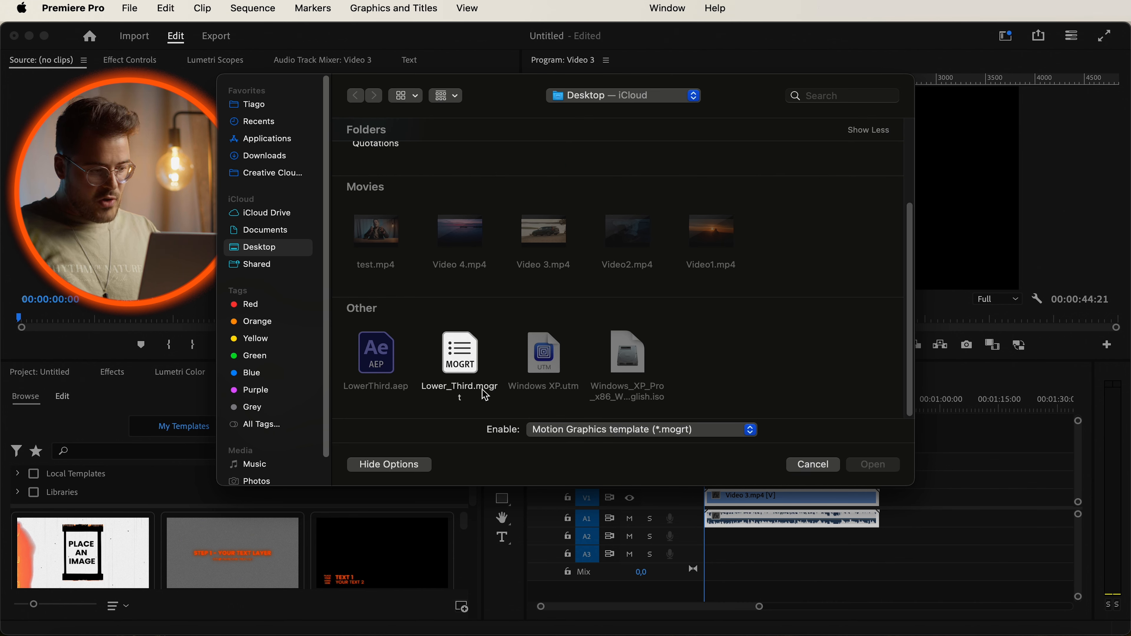
double_click(466, 352)
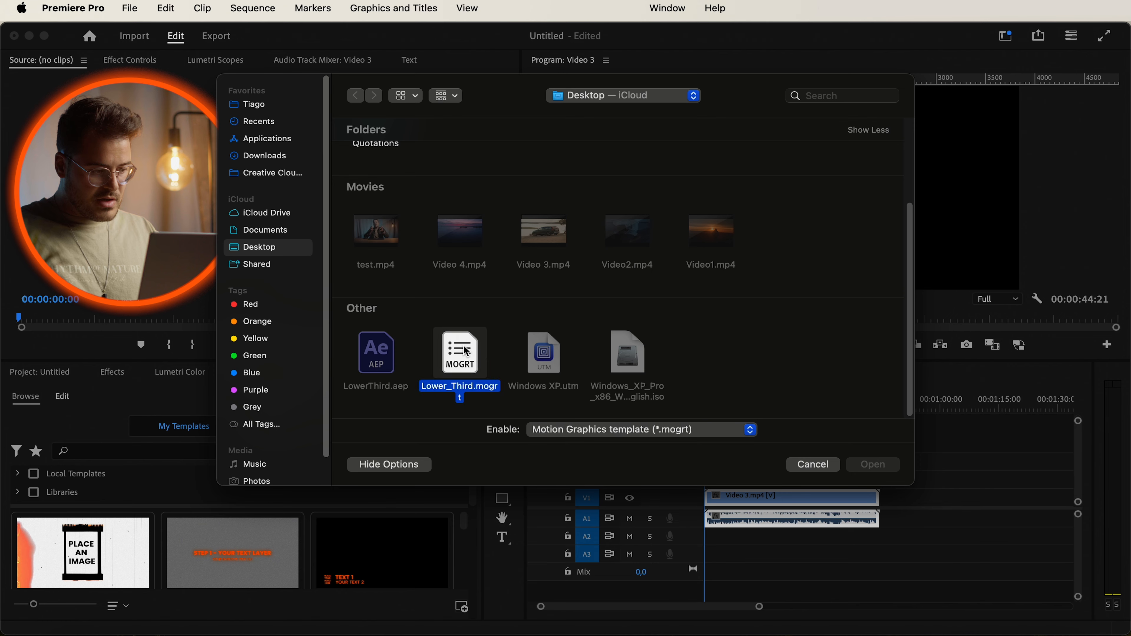
scroll(317, 466, "down", 1)
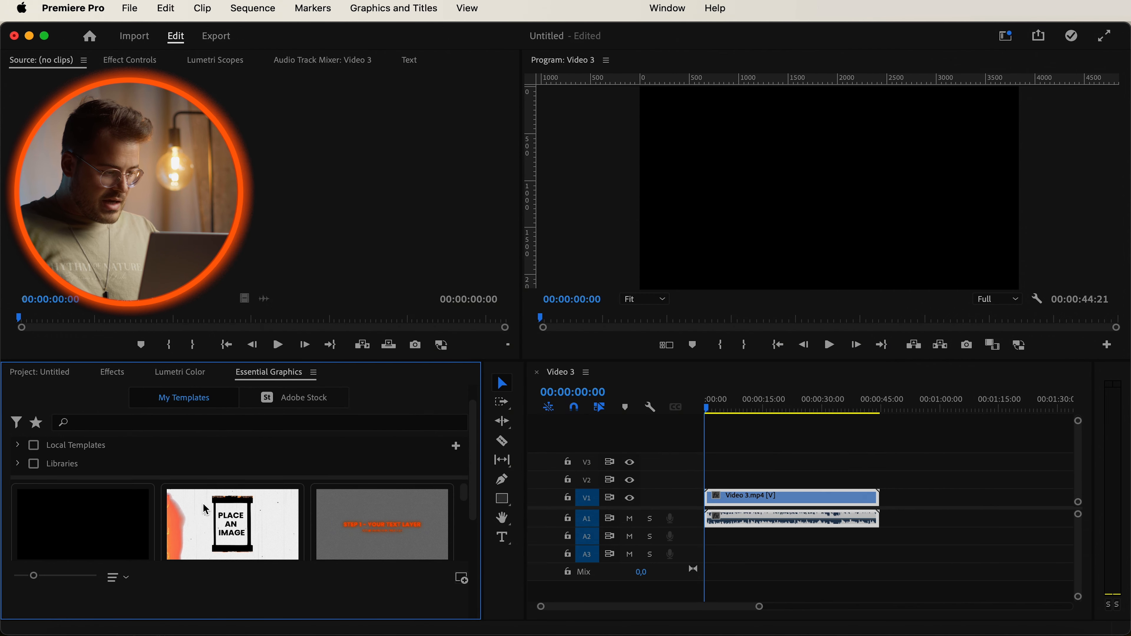
Place the Lower_Third template on track V2 above the video around 15 seconds and play it back.
left_click_drag(89, 527, 757, 470)
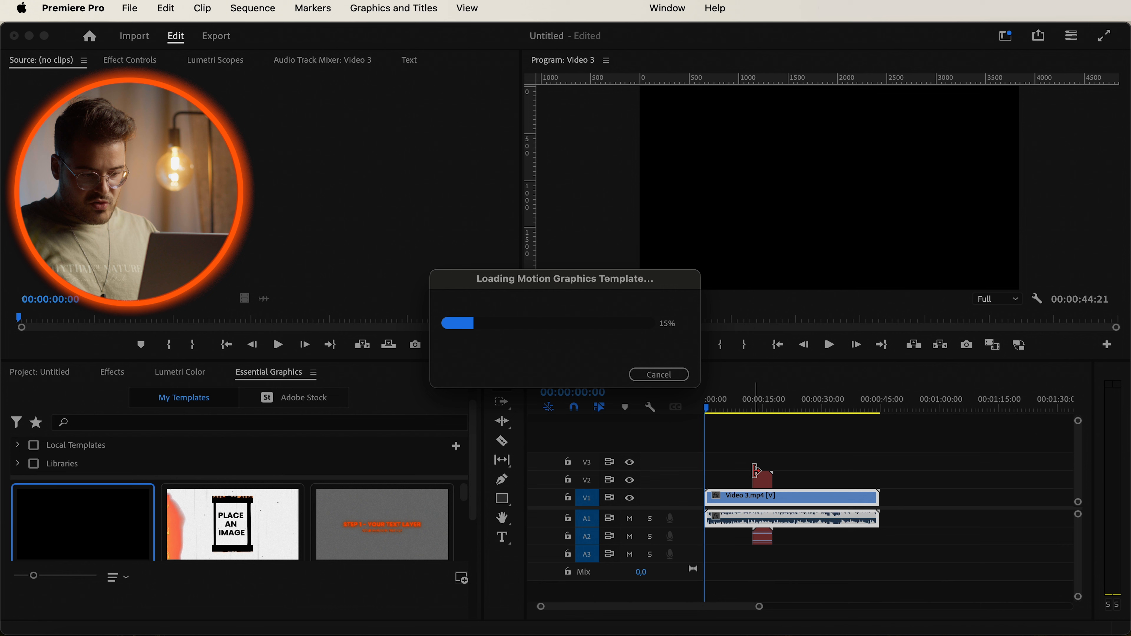
left_click(751, 413)
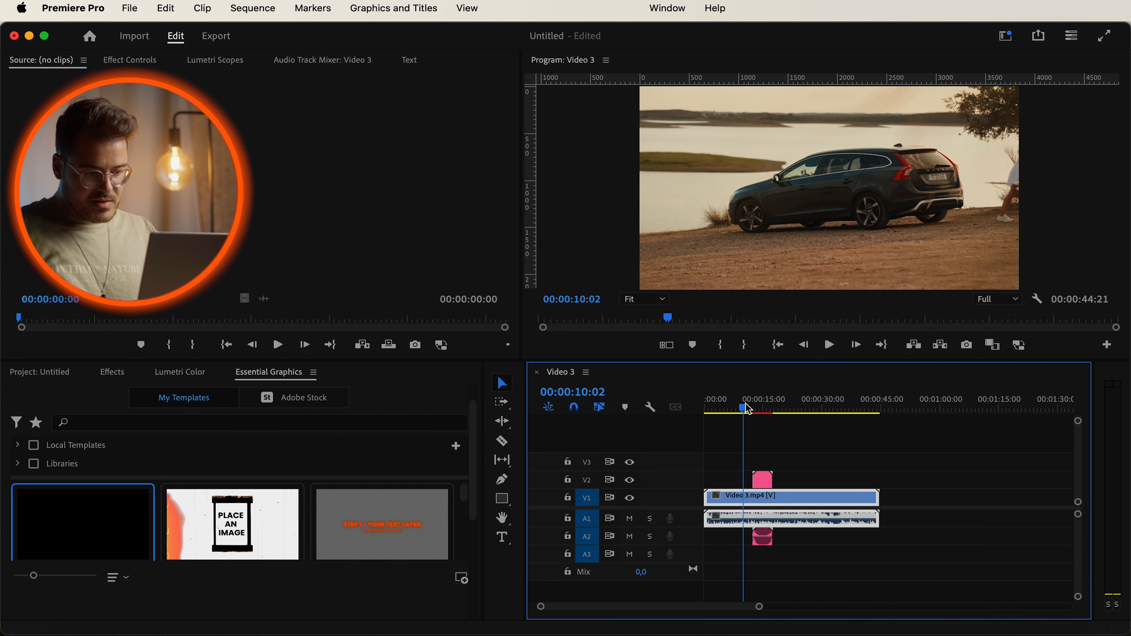
key("space")
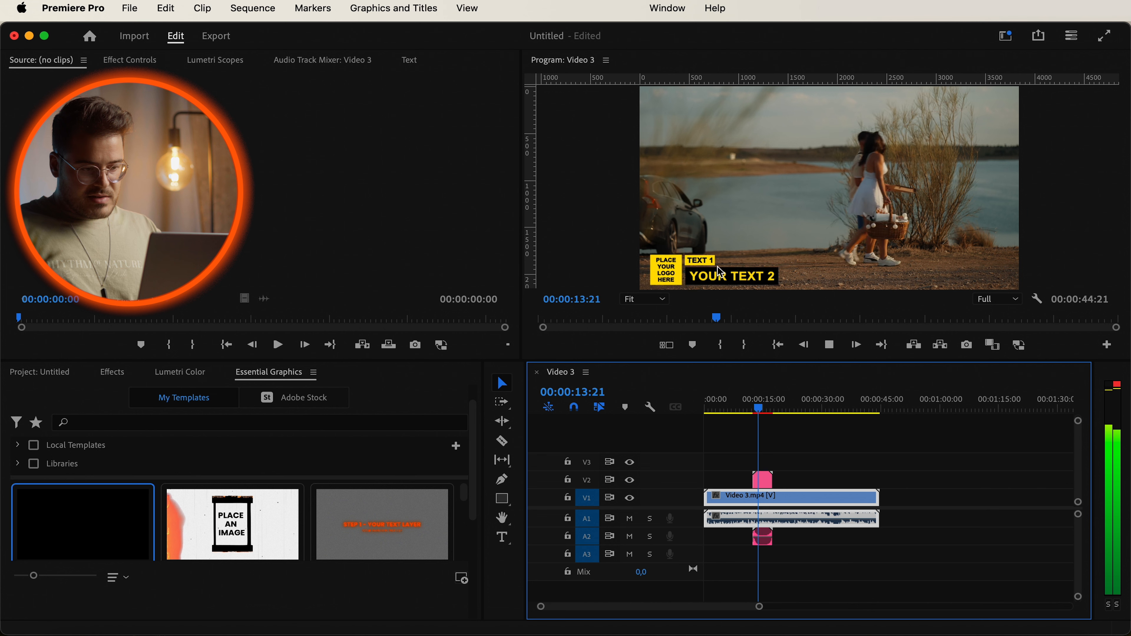
key("space")
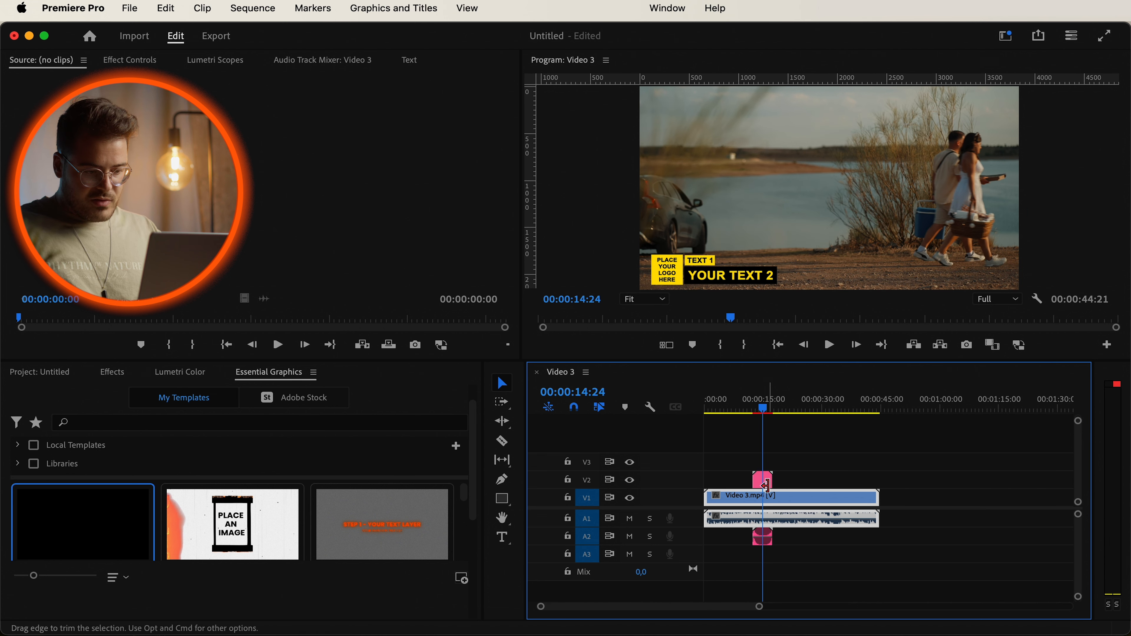
Select the lower-third clip and set its Master Color to orange FF7900.
left_click(762, 480)
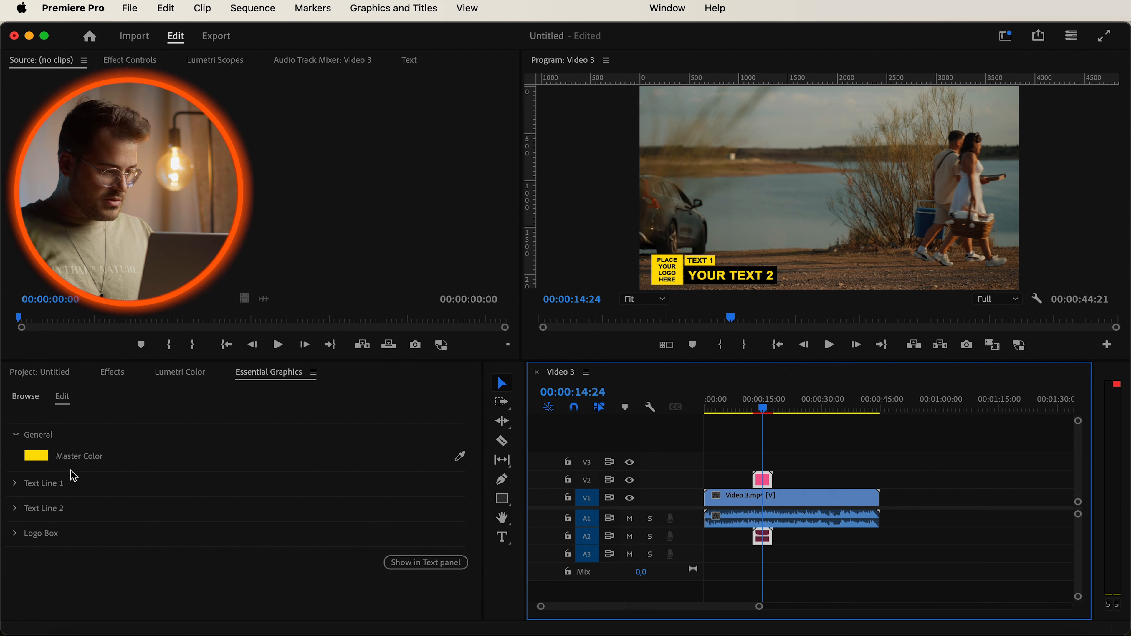
left_click(36, 456)
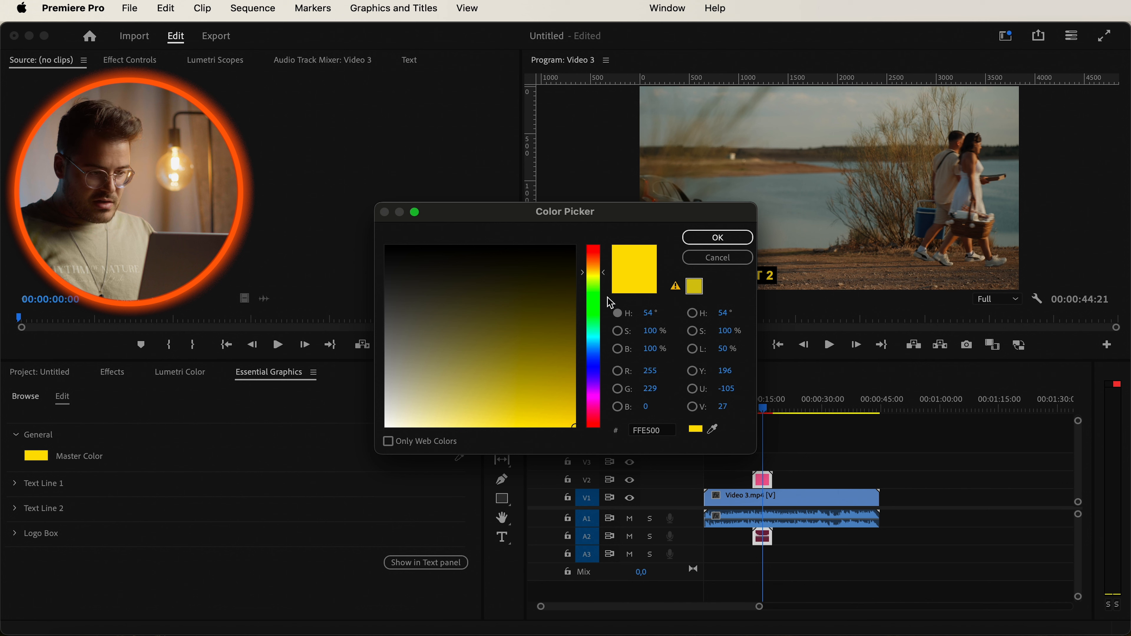
left_click(597, 253)
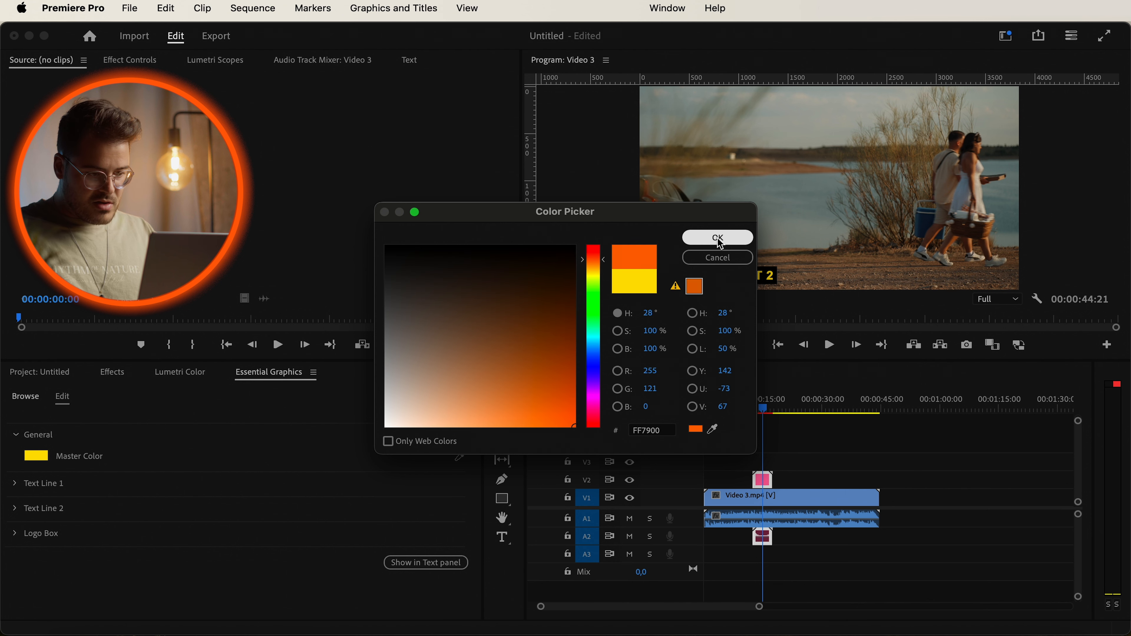
left_click(718, 237)
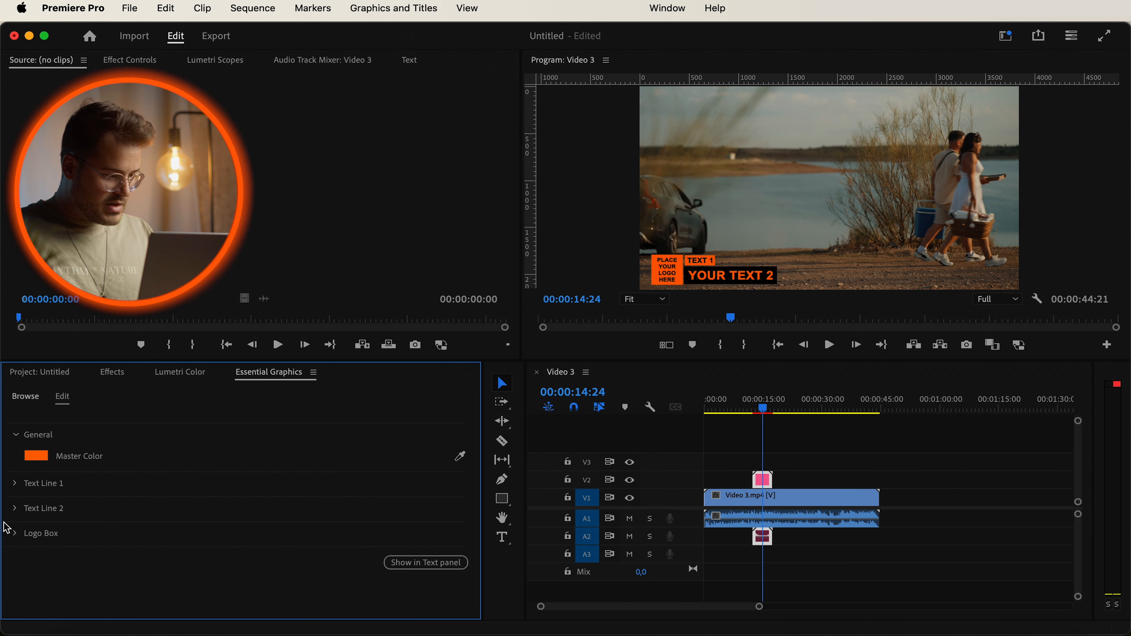
Expand Text Line 1 and replace its text with Subscribe.
left_click(18, 489)
mouse_move(171, 536)
left_mouse_down()
mouse_move(456, 513)
mouse_move(173, 528)
left_mouse_up()
left_click(244, 576)
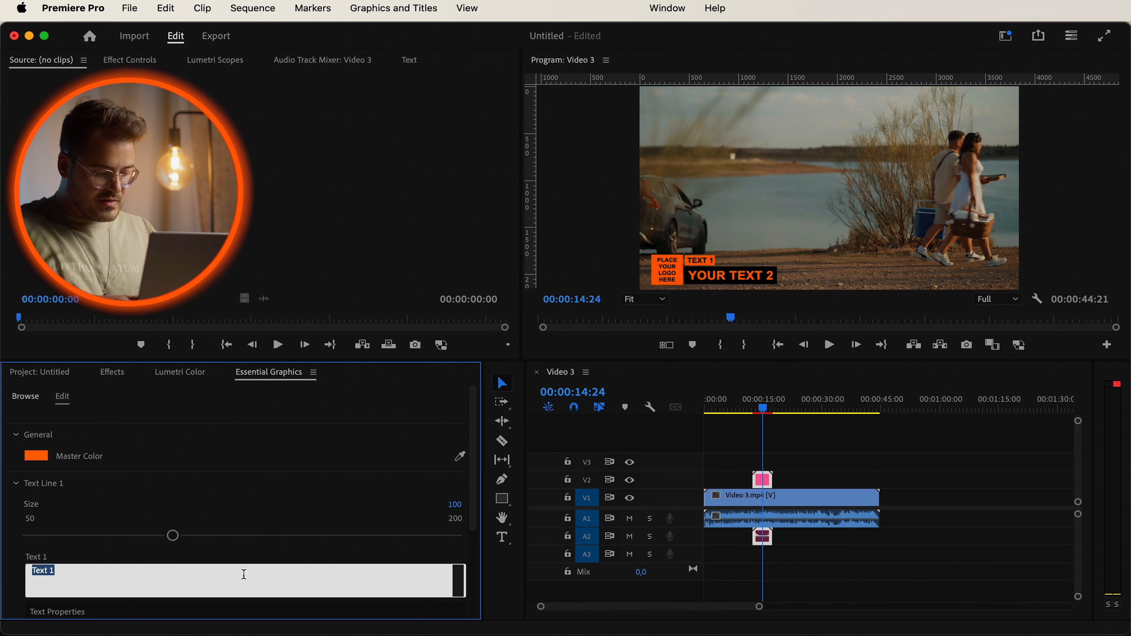
type("Subscribe")
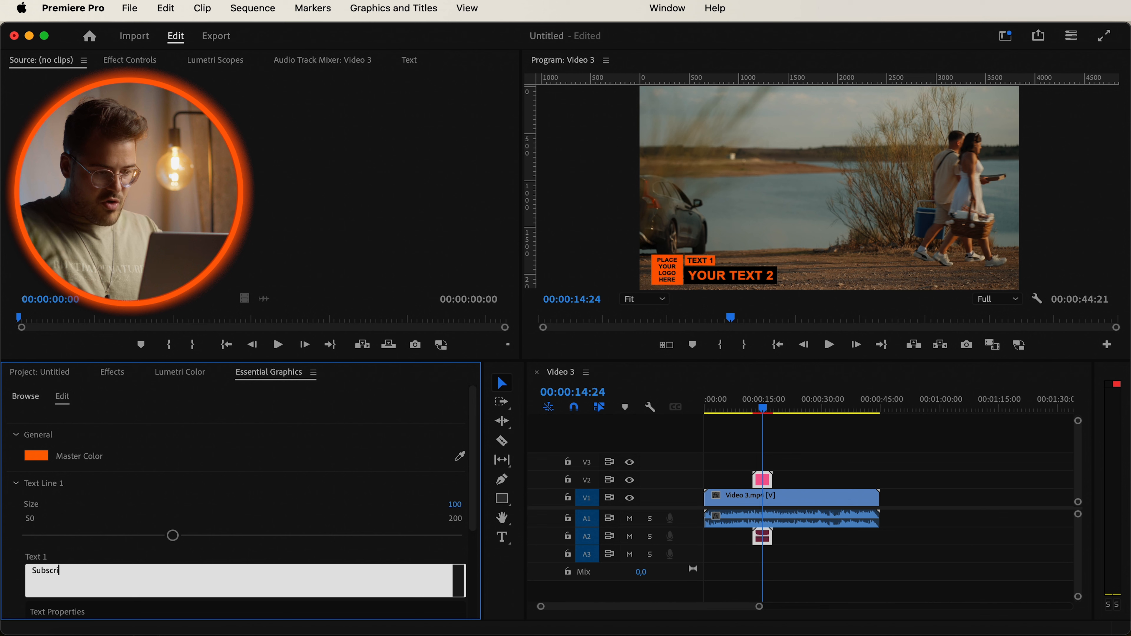
left_click(215, 512)
Set Text Line 1's font to Bebas Neue and enlarge its size with the slider.
scroll(219, 509, "down", 3)
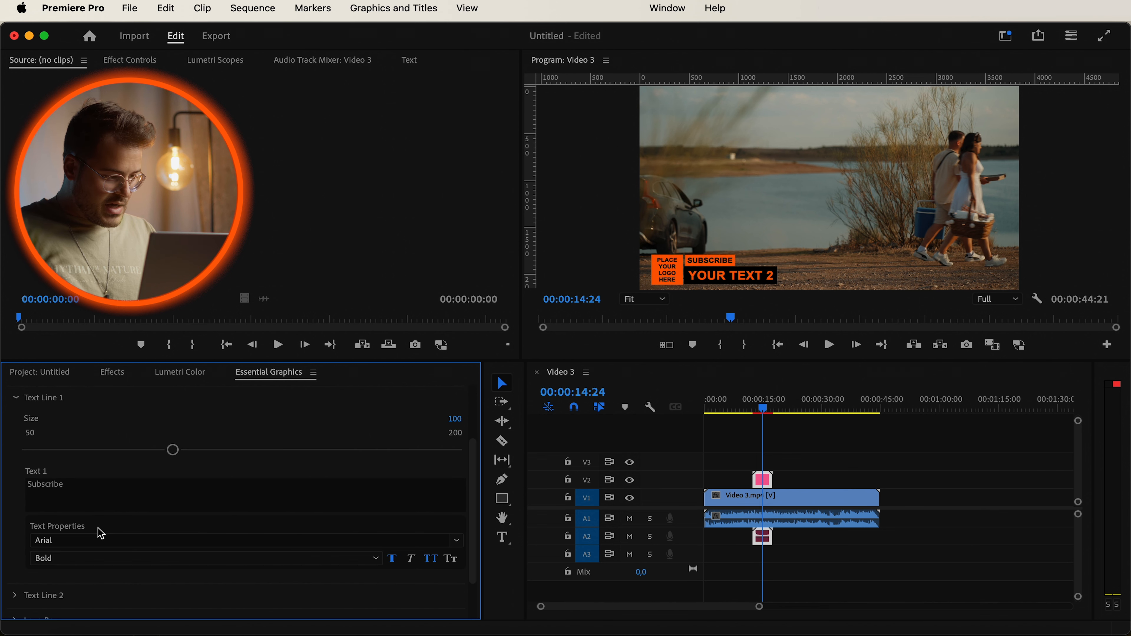
left_click(86, 541)
left_click(241, 476)
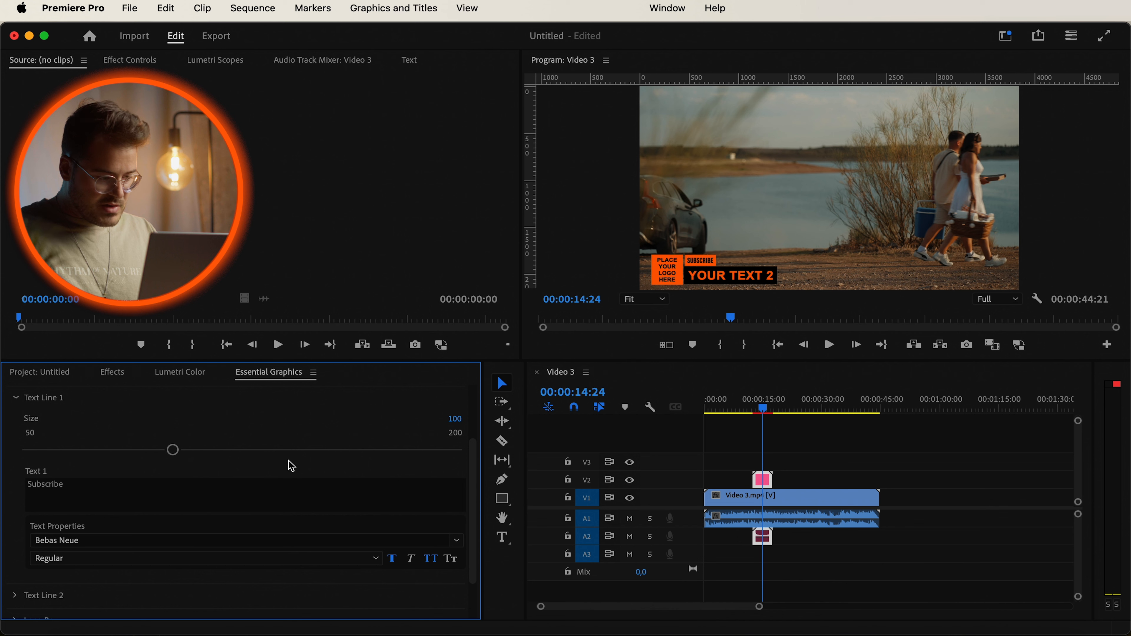
left_click_drag(174, 450, 277, 450)
Expand Text Line 2, adjust its size slider, and change its text to SMASH THAT BUTTON!
scroll(260, 472, "down", 4)
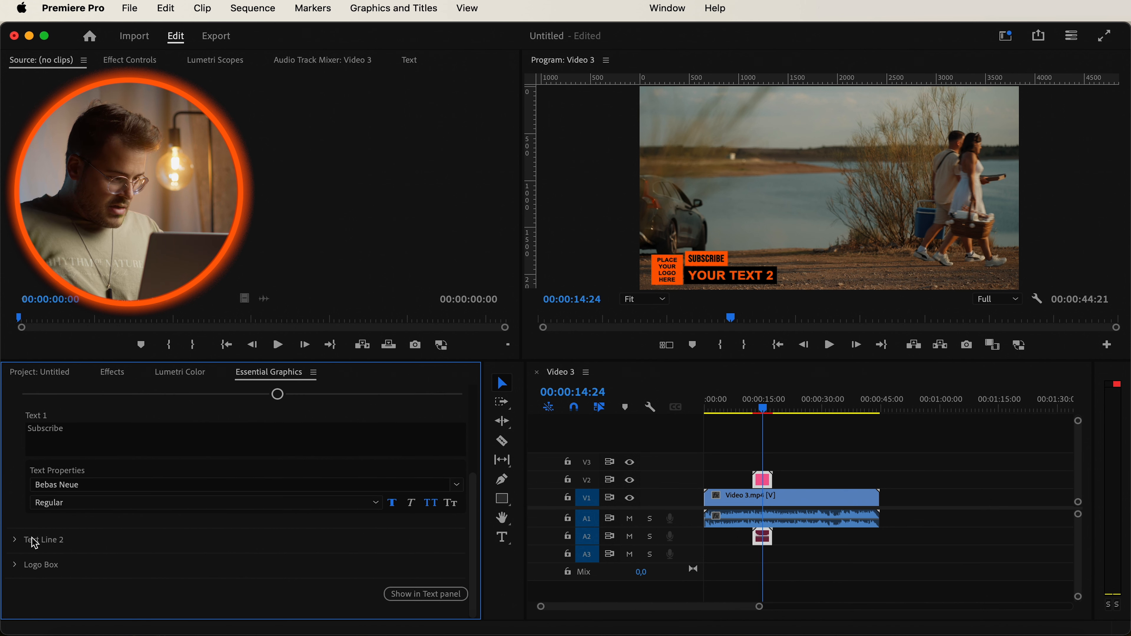
left_click(35, 541)
scroll(67, 517, "down", 5)
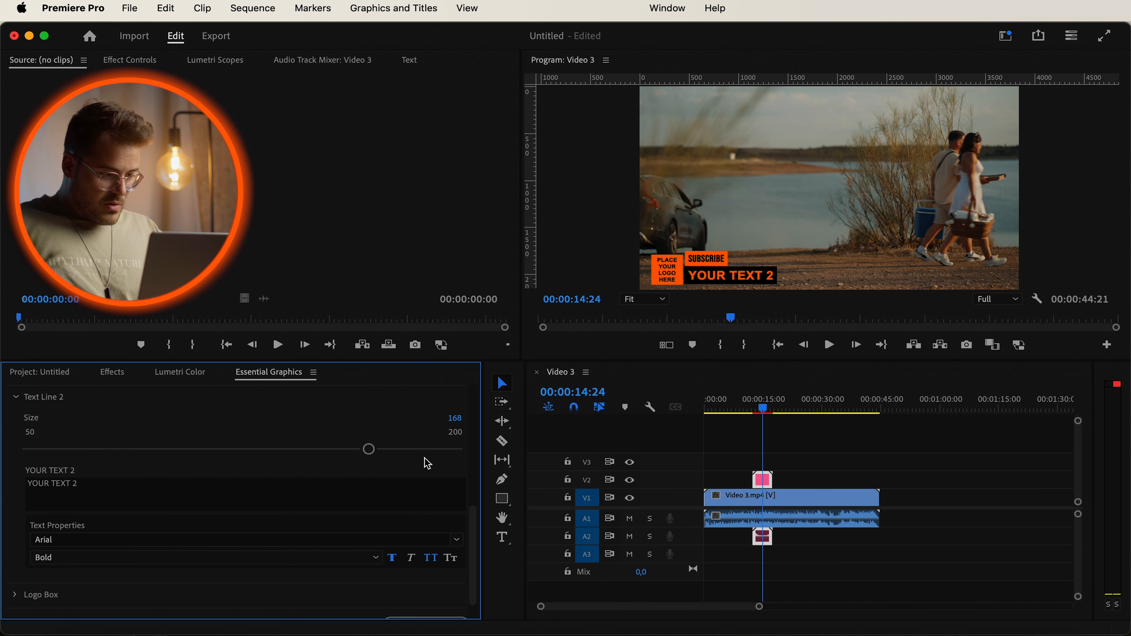
left_click_drag(370, 449, 472, 447)
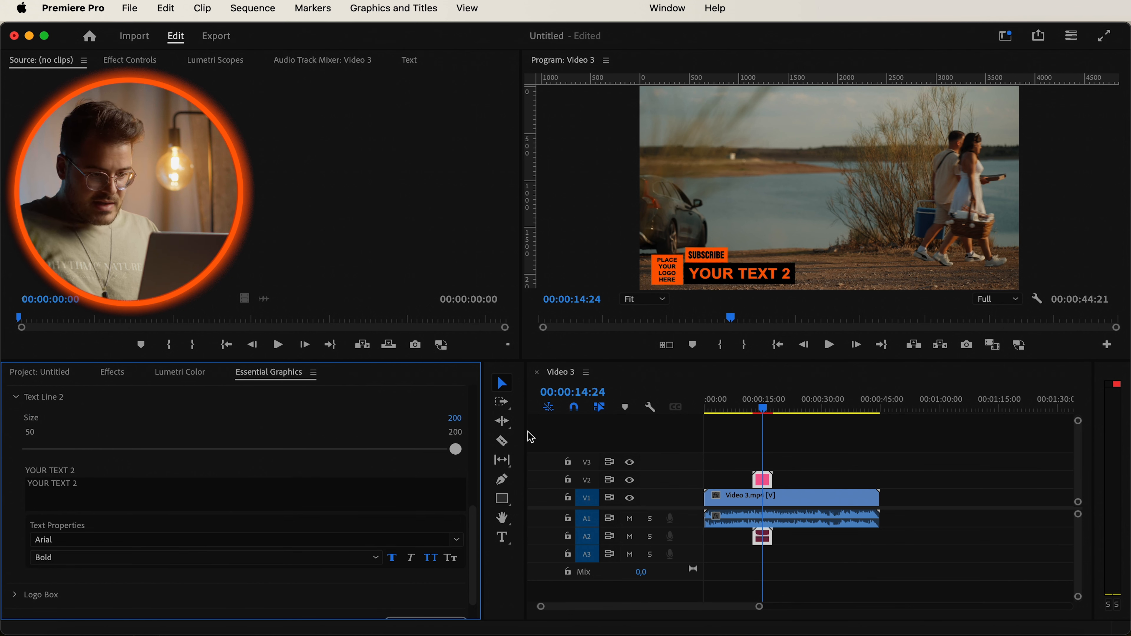
left_click(351, 447)
mouse_move(351, 439)
left_mouse_down()
mouse_move(452, 446)
mouse_move(337, 445)
left_mouse_up()
Examine the Logo Box section's logo placeholder.
left_click(164, 495)
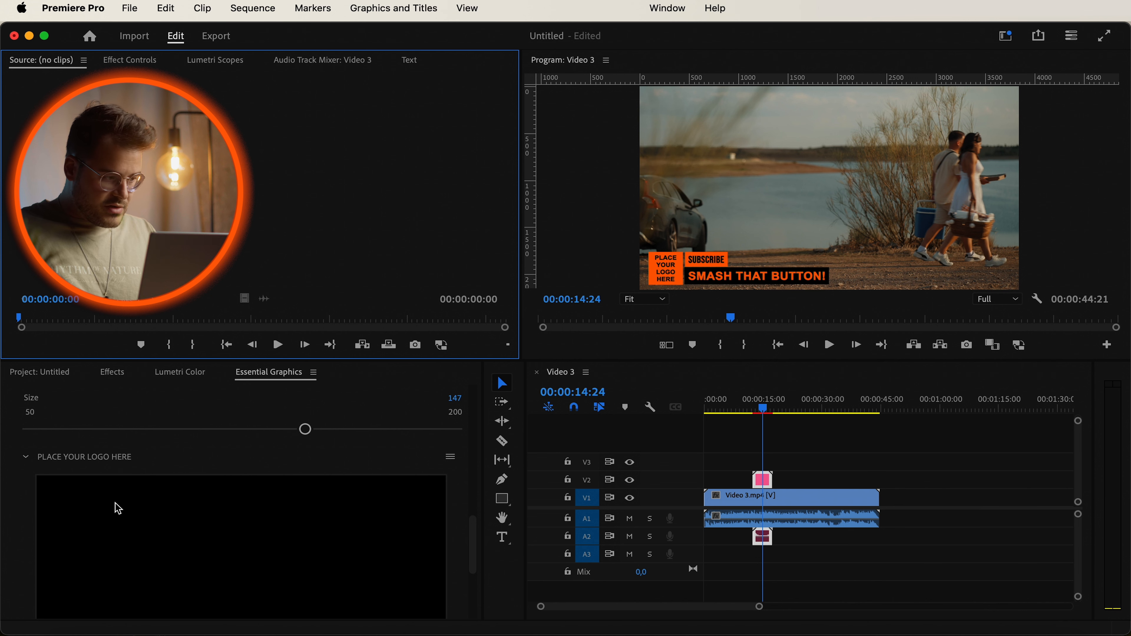
left_click(147, 452)
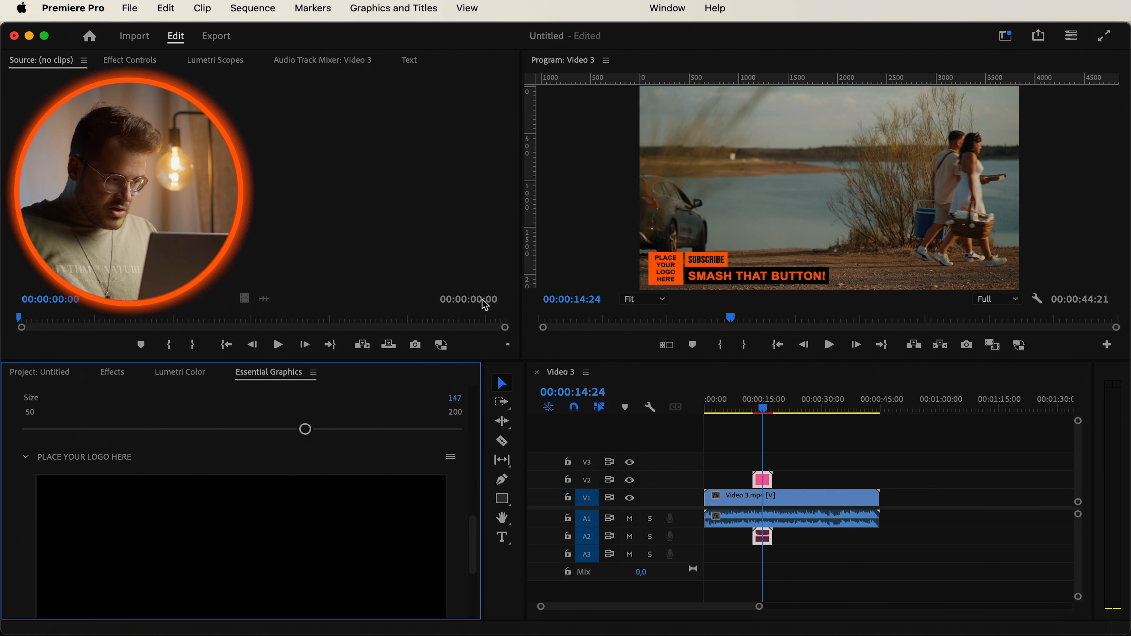